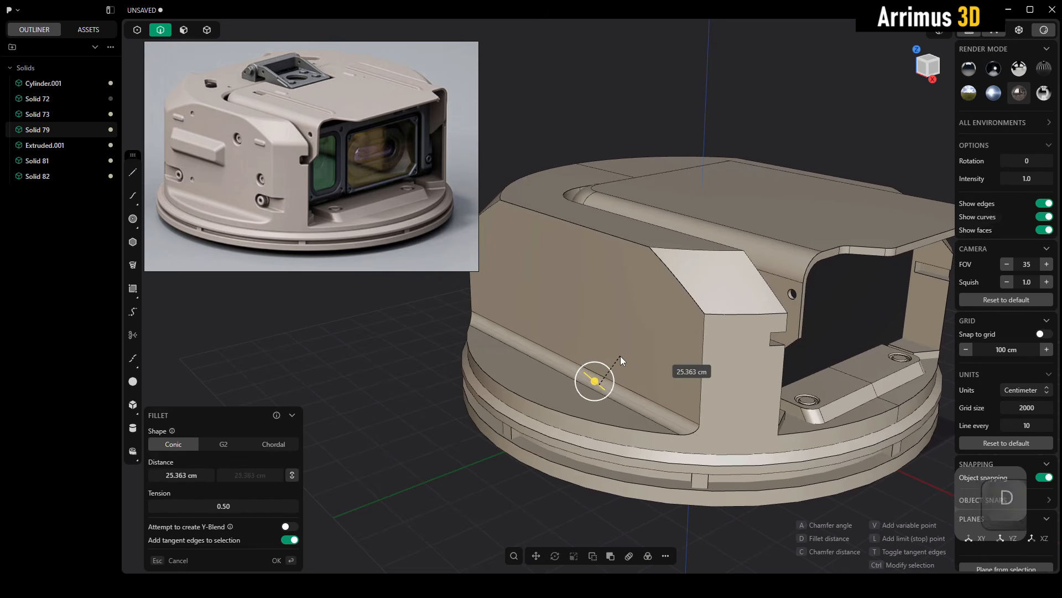
# Step: Fillet the edge where the housing's angled side wall meets the base by about 25 cm
pyautogui.click(619, 352)
pyautogui.moveTo(620, 350); pyautogui.dragTo(641, 328, button='middle')
pyautogui.keyDown('alt'); pyautogui.moveTo(782, 250); pyautogui.dragTo(752, 280, button='middle'); pyautogui.keyUp('alt')
pyautogui.moveTo(781, 367); pyautogui.dragTo(765, 294, button='middle')
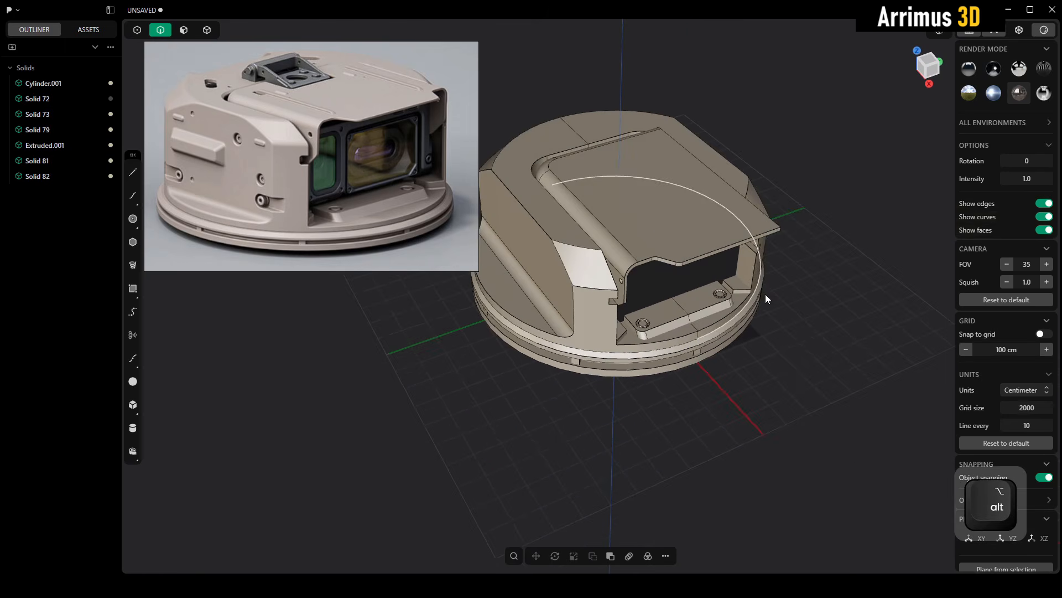
pyautogui.keyDown('ctrl'); pyautogui.keyDown('alt'); pyautogui.moveTo(701, 343); pyautogui.dragTo(712, 295, button='middle'); pyautogui.keyUp('alt'); pyautogui.keyUp('ctrl')
pyautogui.keyDown('alt'); pyautogui.moveTo(759, 261); pyautogui.dragTo(752, 267, button='middle'); pyautogui.keyUp('alt')
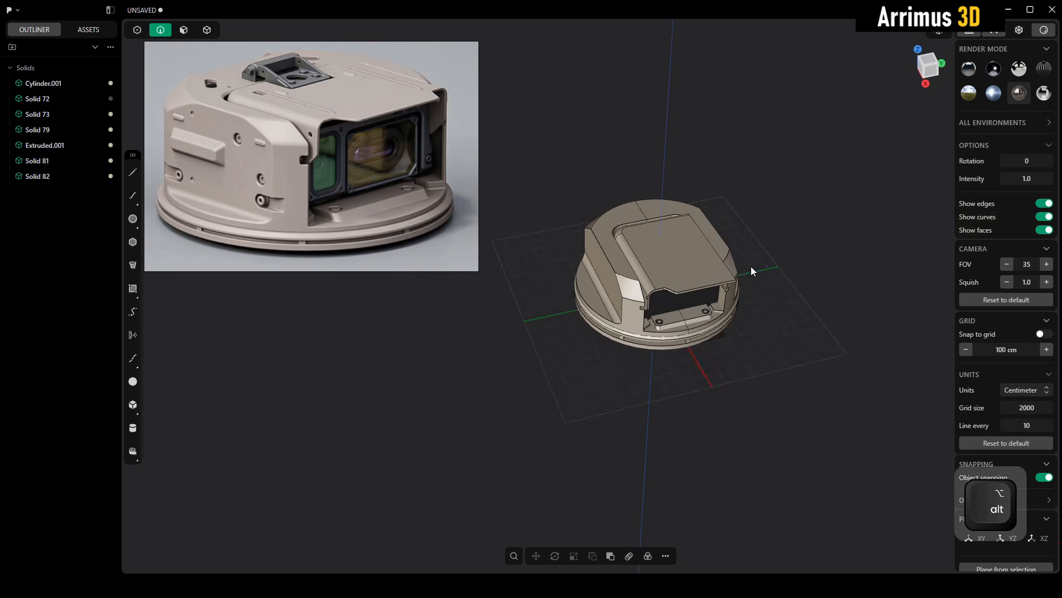
# Step: Create a short cylinder of about 58 cm radius on the ground plane in front of the housing
pyautogui.scroll(10, 742, 340)
pyautogui.scroll(-10, 715, 330)
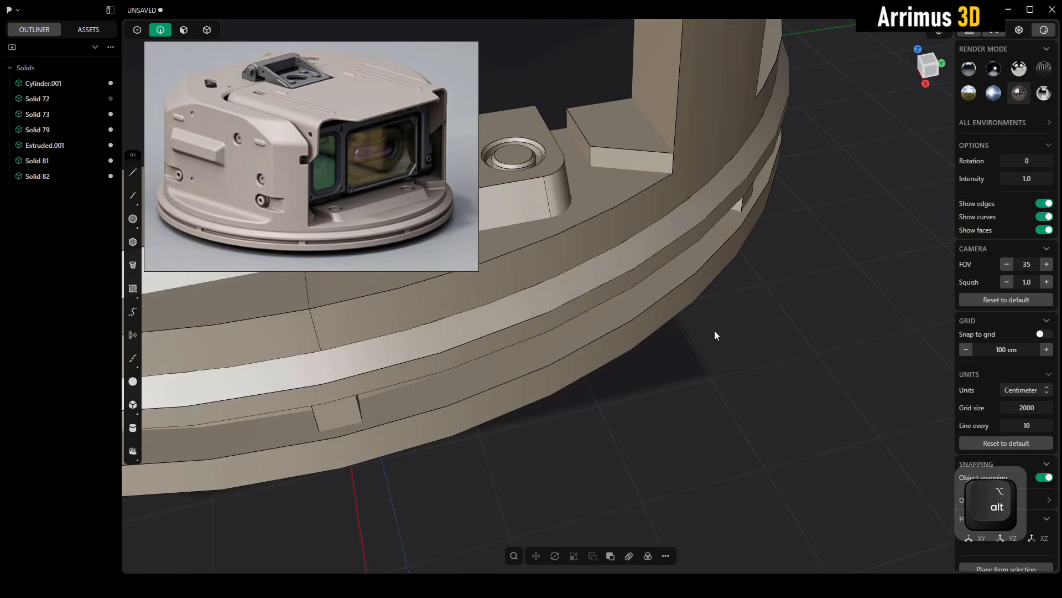
pyautogui.scroll(5, 681, 337)
pyautogui.scroll(2, 675, 353)
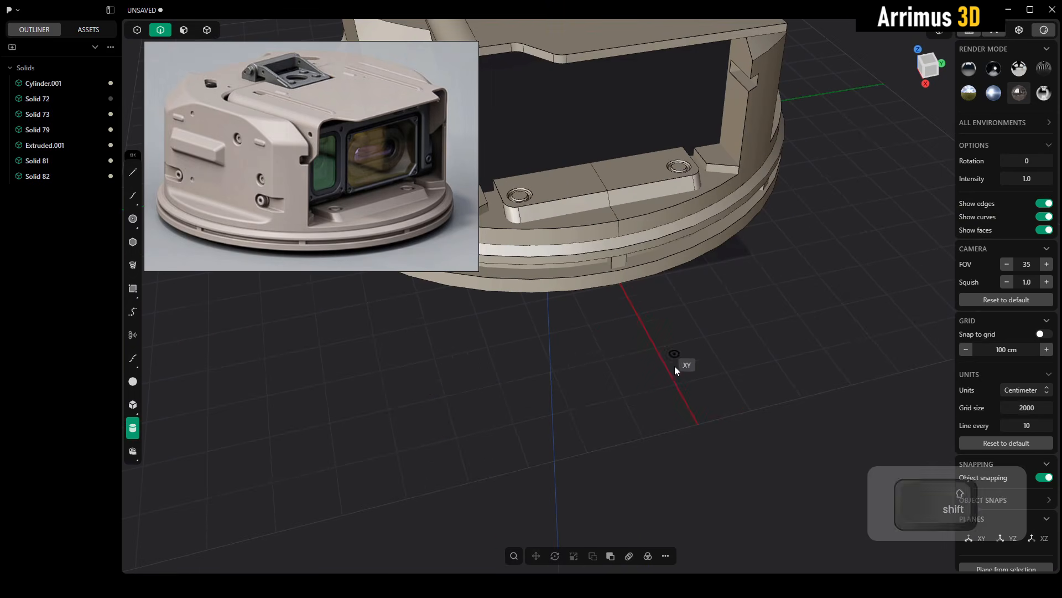
pyautogui.hotkey('shift', '2')
pyautogui.click(671, 374)
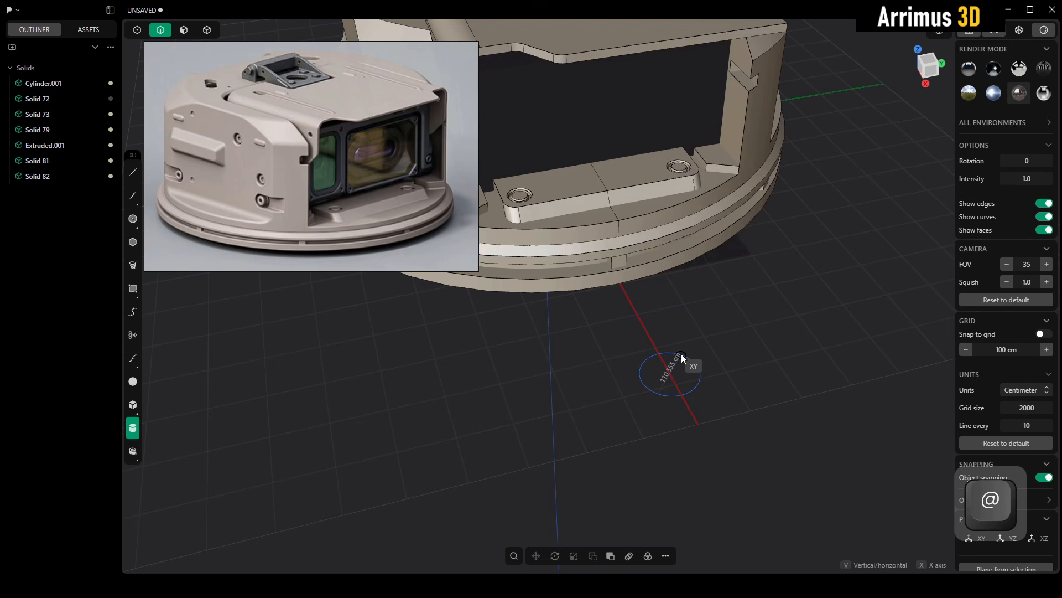
pyautogui.click(681, 354)
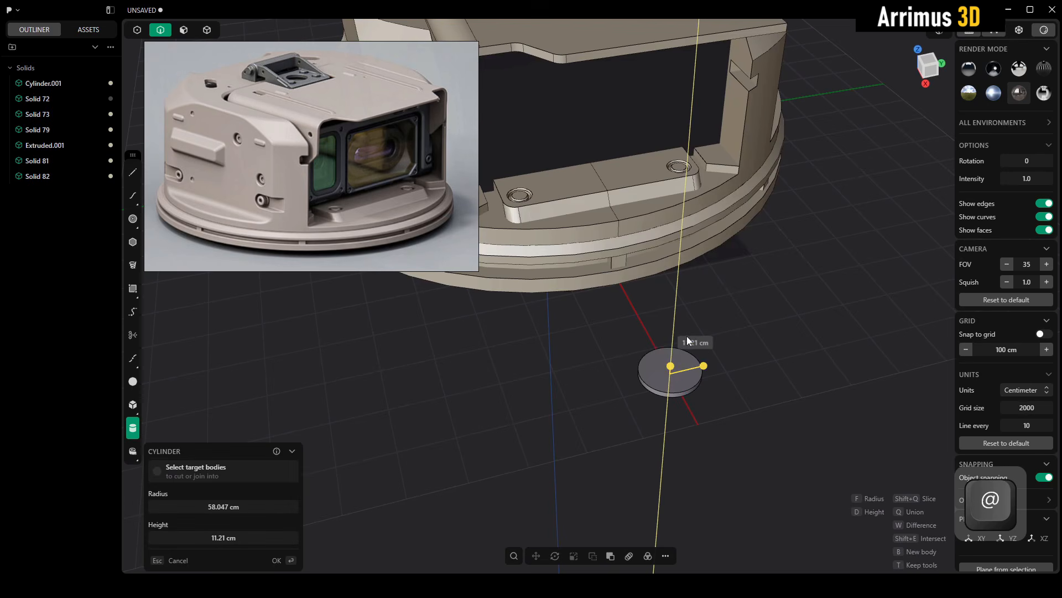
pyautogui.click(692, 317)
pyautogui.moveTo(728, 354); pyautogui.dragTo(639, 287, button='middle')
# Step: Select the new cylinder and place it on the housing's flat side wall, using its top-face center as base point
pyautogui.hotkey('shift', '4')
pyautogui.scroll(5, 679, 321)
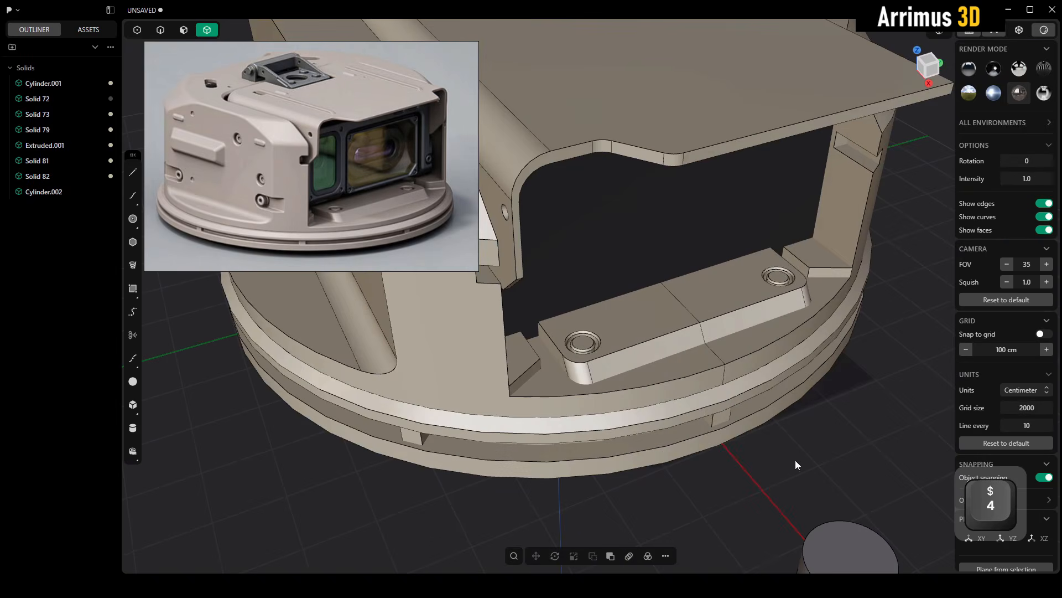
pyautogui.keyDown('shift'); pyautogui.moveTo(795, 460); pyautogui.dragTo(749, 414, button='middle'); pyautogui.keyUp('shift')
pyautogui.click(788, 437)
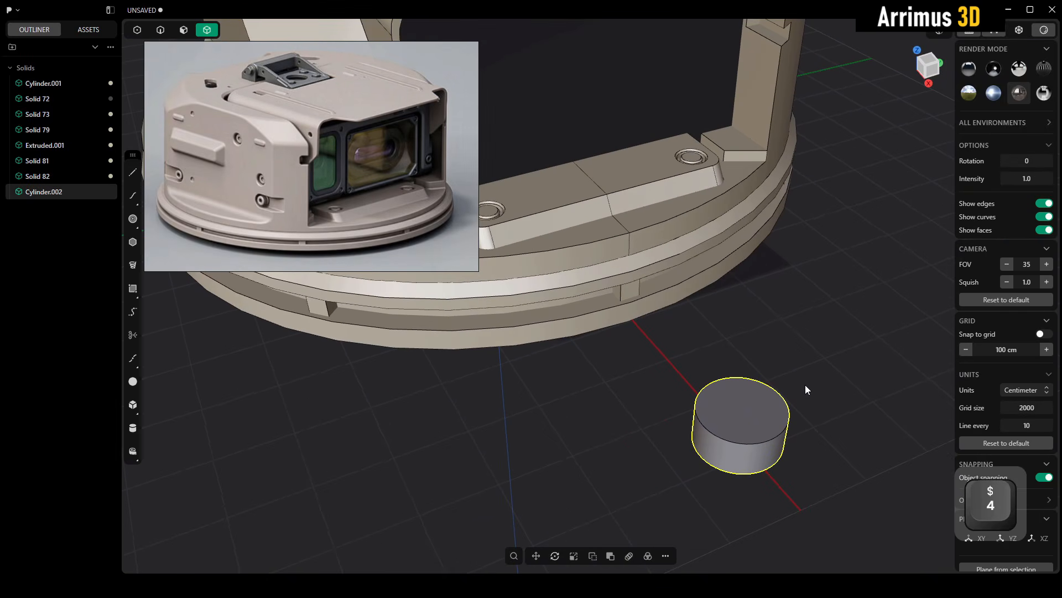
pyautogui.hotkey('ctrl', 'd')
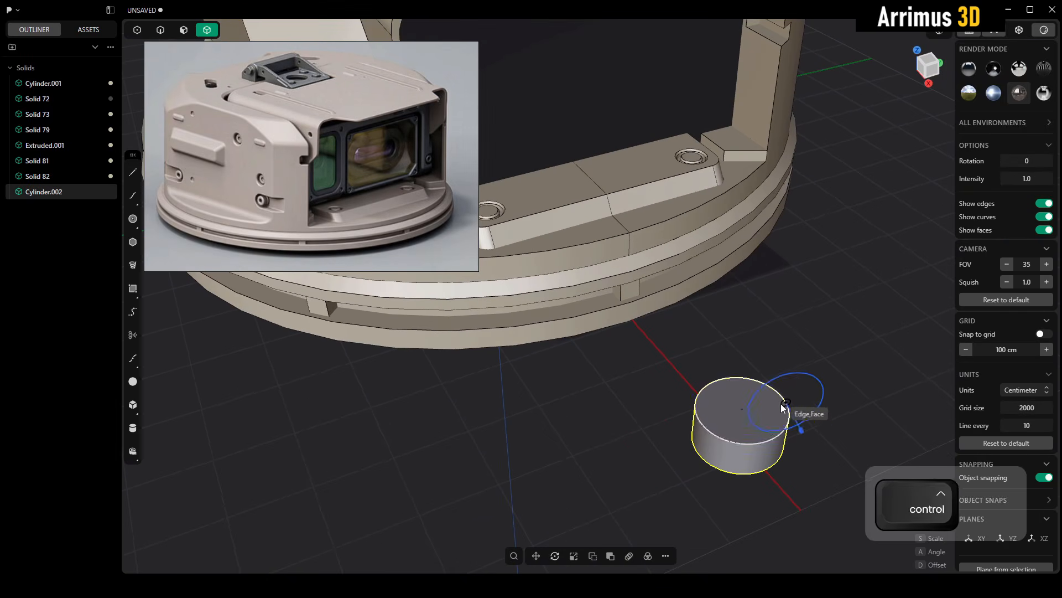
pyautogui.click(745, 413)
pyautogui.moveTo(581, 288); pyautogui.dragTo(798, 416, button='middle')
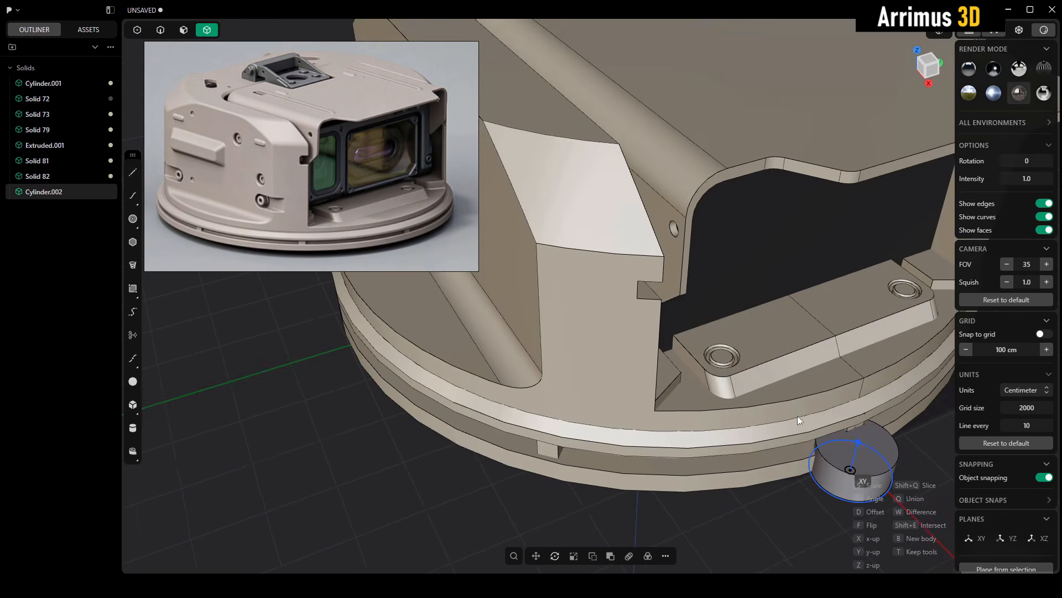
pyautogui.moveTo(591, 323); pyautogui.dragTo(646, 320, button='middle')
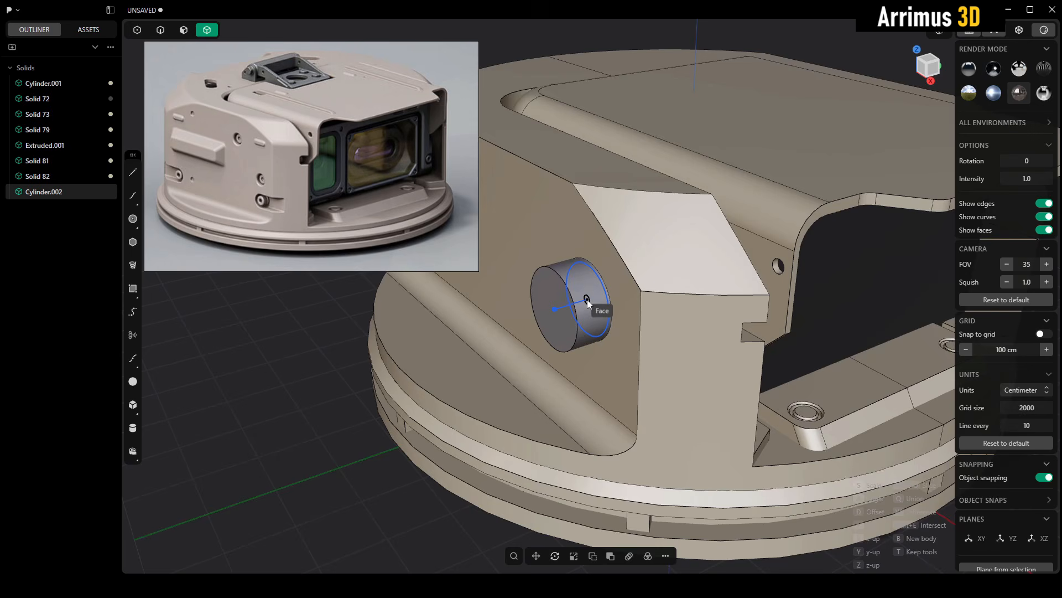
pyautogui.moveTo(587, 300); pyautogui.dragTo(618, 300, button='middle')
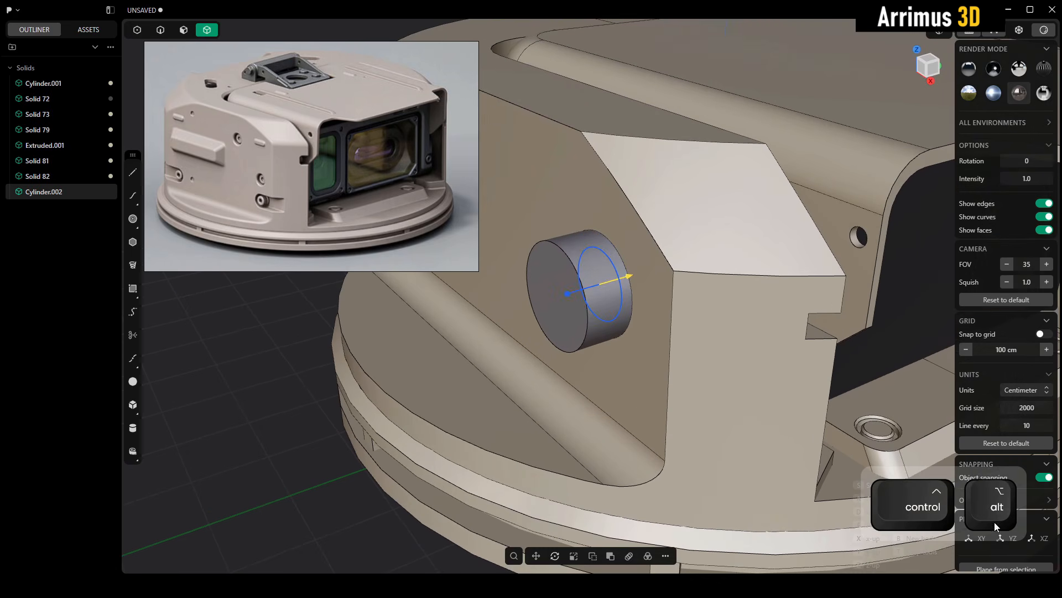
# Step: Scale the cylinder being placed on the side wall to about 0.75 and set its angle
pyautogui.keyDown('alt'); pyautogui.moveTo(702, 314); pyautogui.dragTo(682, 291, button='middle'); pyautogui.keyUp('alt')
pyautogui.press('s')
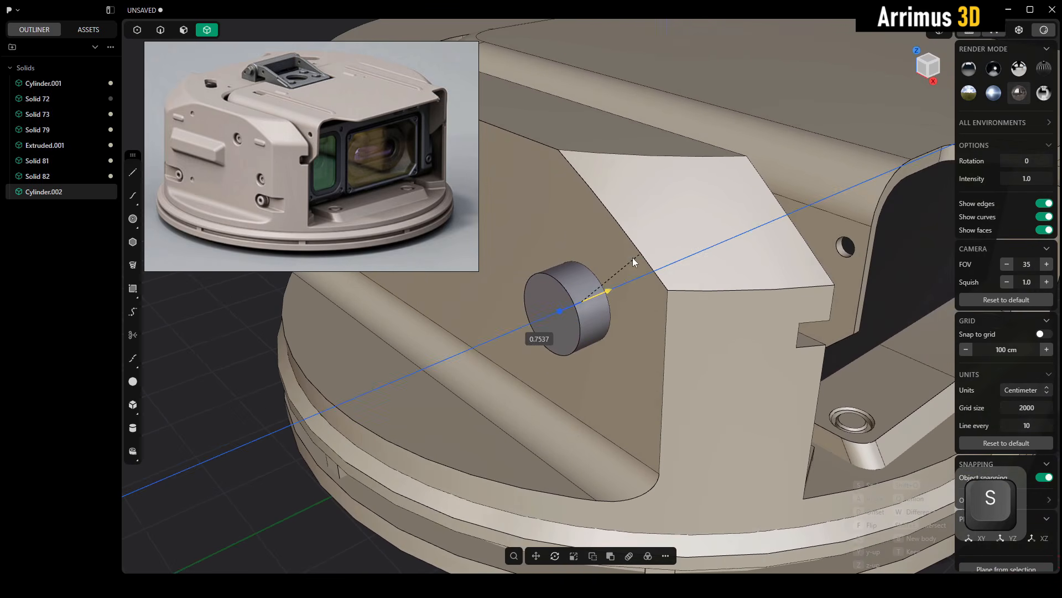
pyautogui.click(628, 258)
pyautogui.press('a')
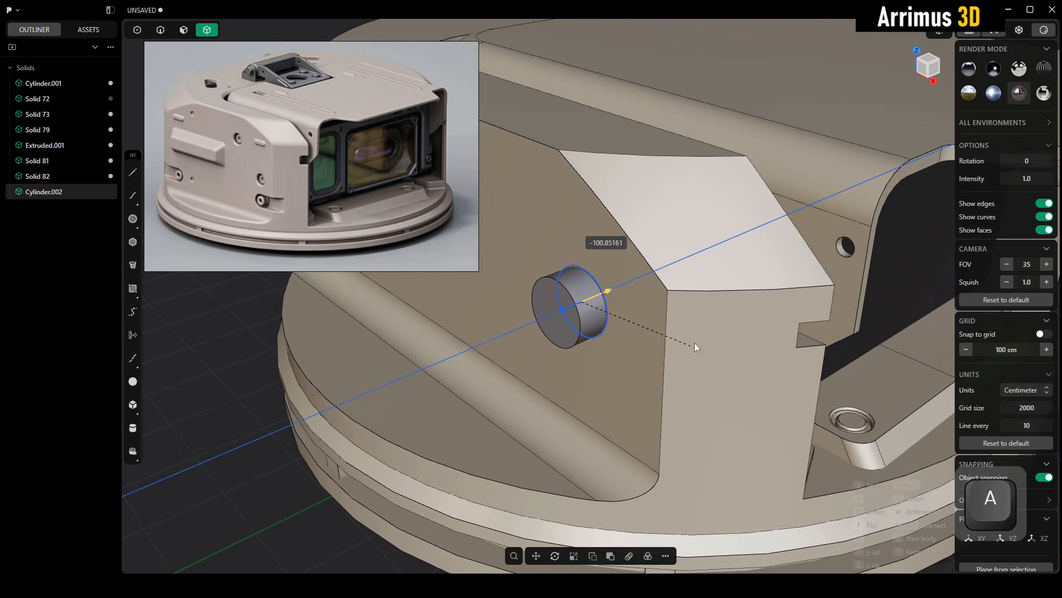
pyautogui.click(627, 262)
# Step: Offset the cylinder by about 10 cm into the side wall and readjust its scale
pyautogui.moveTo(627, 268); pyautogui.dragTo(639, 294, button='middle')
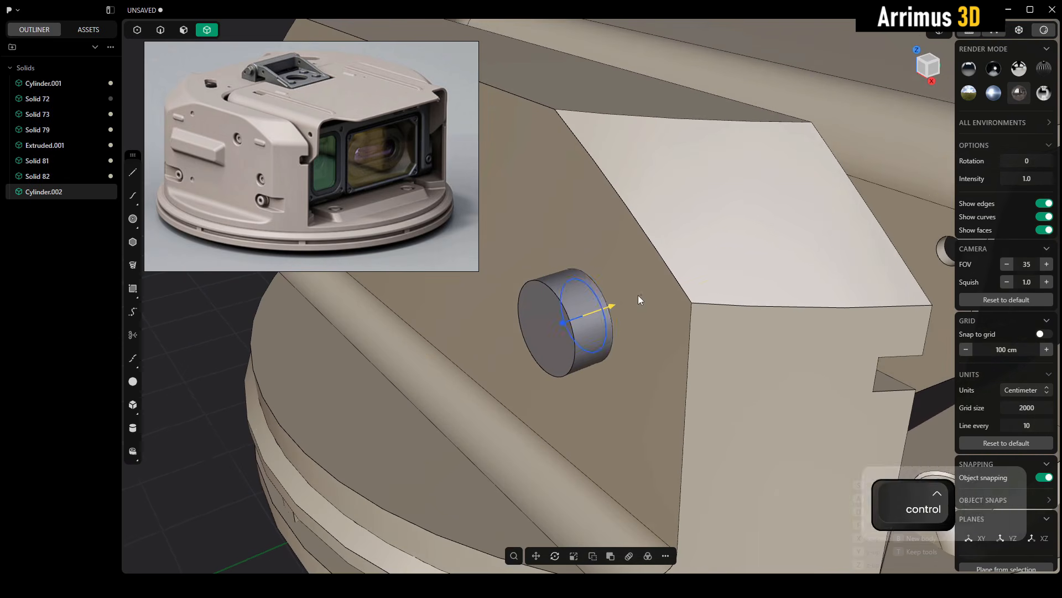
pyautogui.press('d')
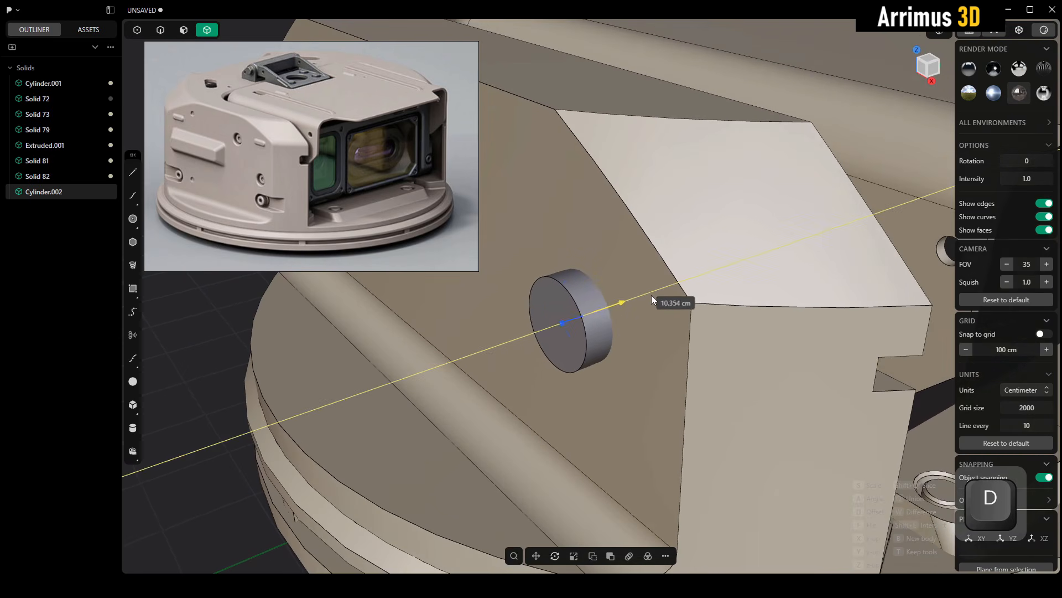
pyautogui.click(658, 294)
pyautogui.keyDown('alt'); pyautogui.moveTo(705, 364); pyautogui.dragTo(723, 315, button='middle'); pyautogui.keyUp('alt')
pyautogui.press('s')
pyautogui.click(693, 316)
# Step: Cut three round recesses into the side wall by placing the cylinder there as a difference tool
pyautogui.press('w')
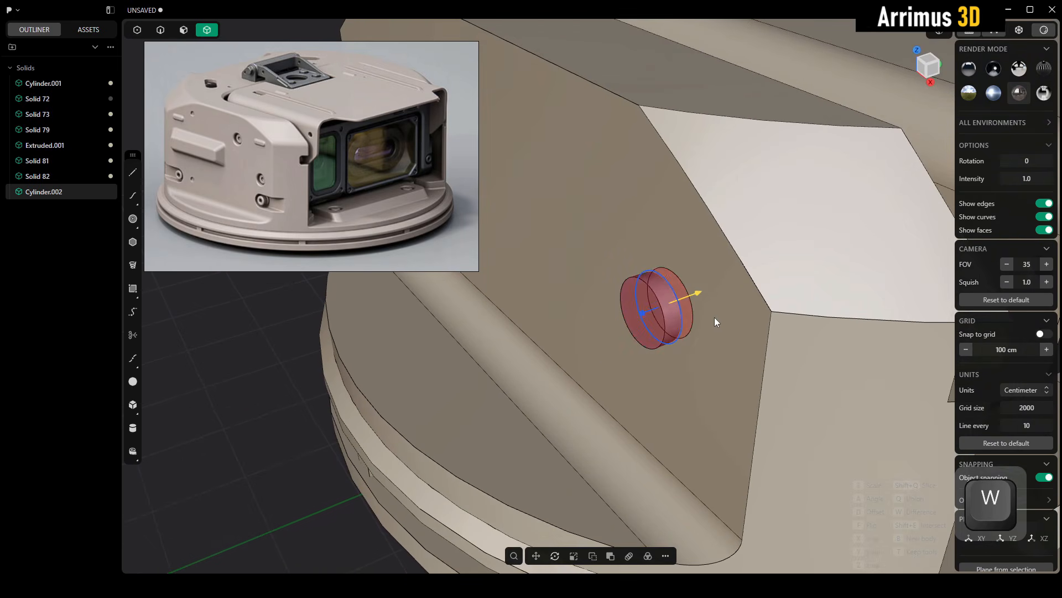
pyautogui.rightClick(715, 317)
pyautogui.click(602, 176)
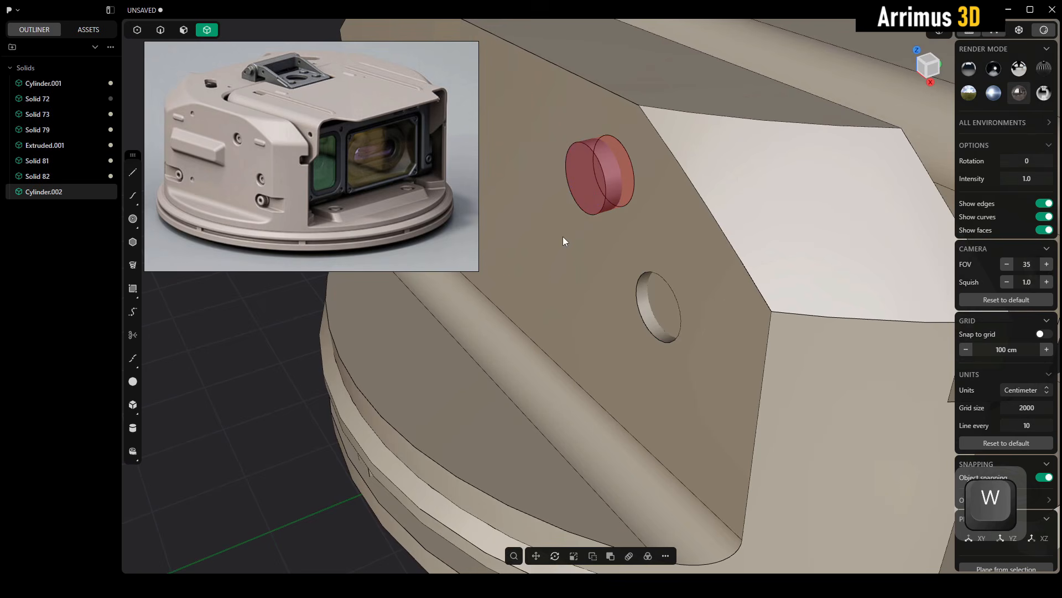
pyautogui.rightClick(562, 237)
pyautogui.rightClick(629, 304)
pyautogui.keyDown('alt'); pyautogui.moveTo(637, 307); pyautogui.dragTo(682, 340, button='middle'); pyautogui.keyUp('alt')
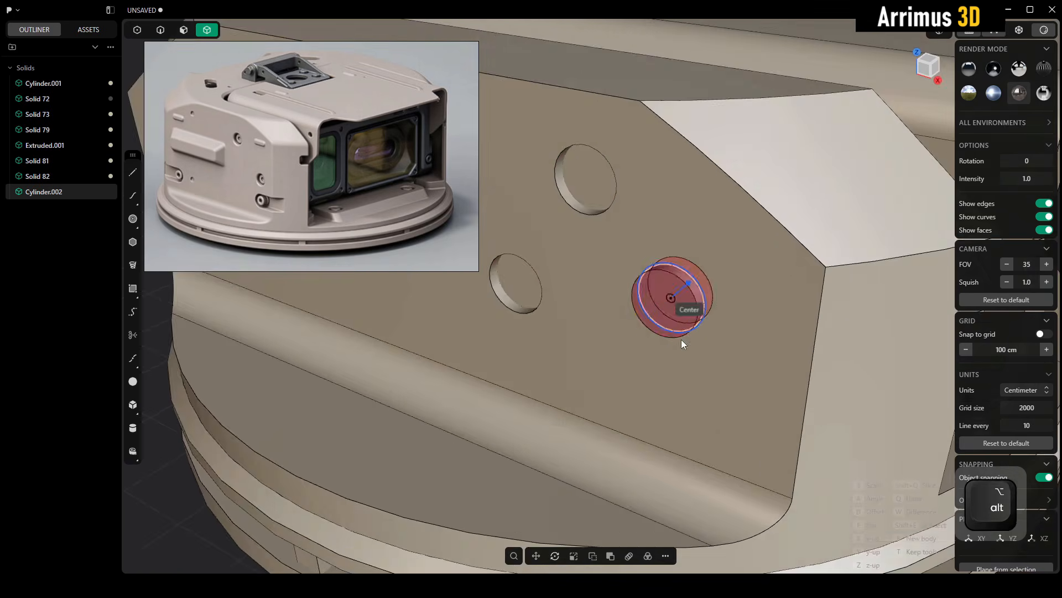
pyautogui.scroll(-5, 682, 340)
pyautogui.press('Escape')
# Step: Examine the recesses on the model and the close-up of a recessed screw in the reference image
pyautogui.moveTo(748, 357); pyautogui.dragTo(663, 320, button='middle')
pyautogui.keyDown('alt'); pyautogui.moveTo(744, 321); pyautogui.dragTo(735, 316, button='middle'); pyautogui.keyUp('alt')
pyautogui.scroll(4, 656, 297)
pyautogui.keyDown('alt'); pyautogui.moveTo(656, 297); pyautogui.dragTo(626, 247, button='middle'); pyautogui.keyUp('alt')
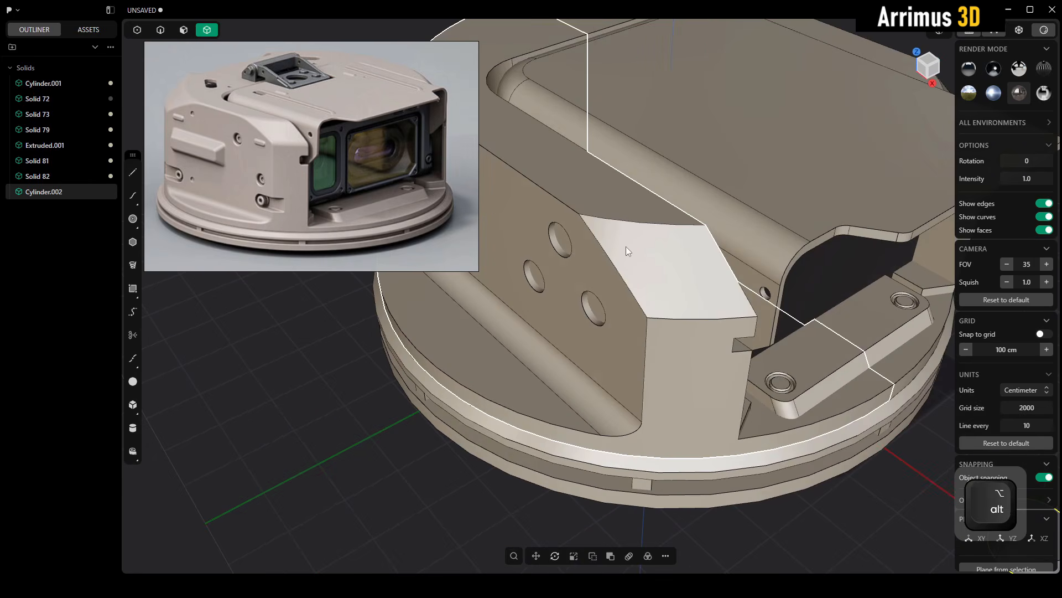
pyautogui.keyDown('alt'); pyautogui.moveTo(658, 306); pyautogui.dragTo(451, 249, button='middle'); pyautogui.keyUp('alt')
pyautogui.scroll(-3, 450, 249)
pyautogui.scroll(-5, 605, 320)
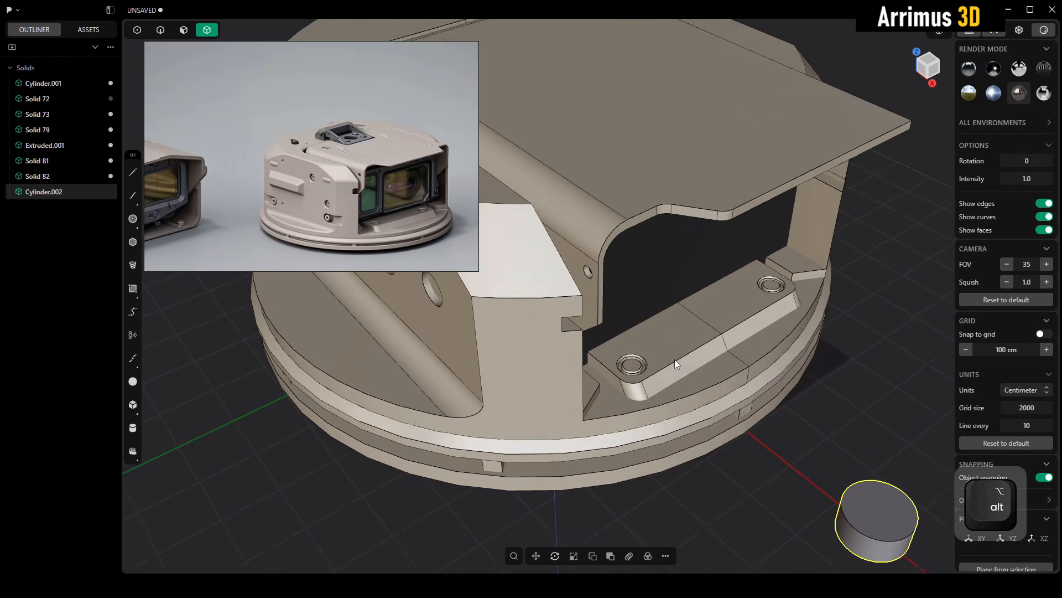
pyautogui.scroll(4, 371, 138)
pyautogui.moveTo(620, 346); pyautogui.dragTo(669, 368, button='middle')
pyautogui.moveTo(374, 166); pyautogui.dragTo(372, 201, button='middle')
pyautogui.scroll(2, 364, 181)
pyautogui.moveTo(688, 366); pyautogui.dragTo(652, 324, button='middle')
pyautogui.keyDown('alt'); pyautogui.moveTo(658, 359); pyautogui.dragTo(683, 349, button='middle'); pyautogui.keyUp('alt')
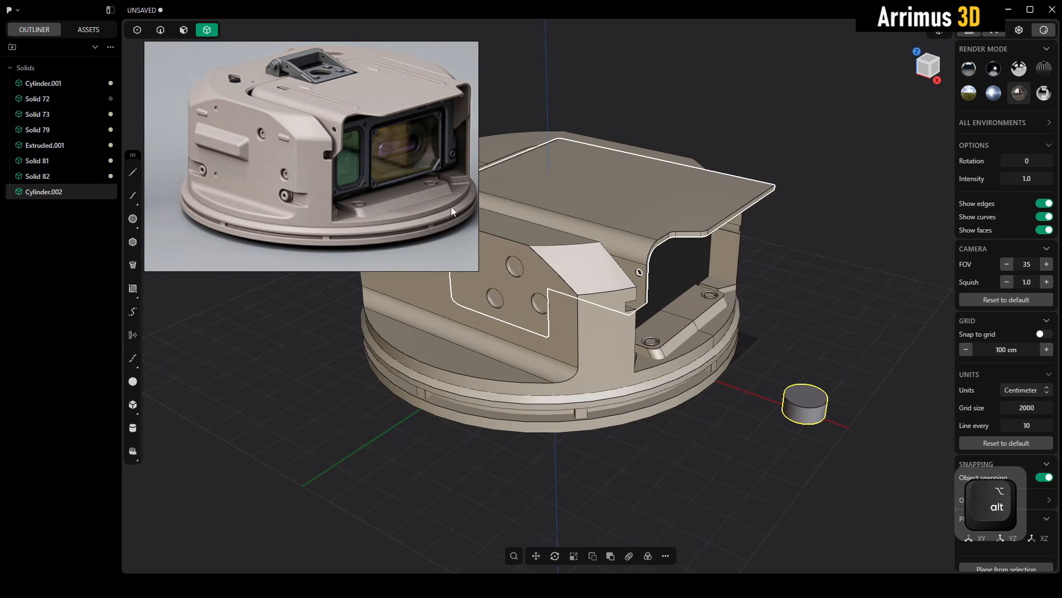
pyautogui.scroll(5, 267, 182)
pyautogui.scroll(4, 318, 163)
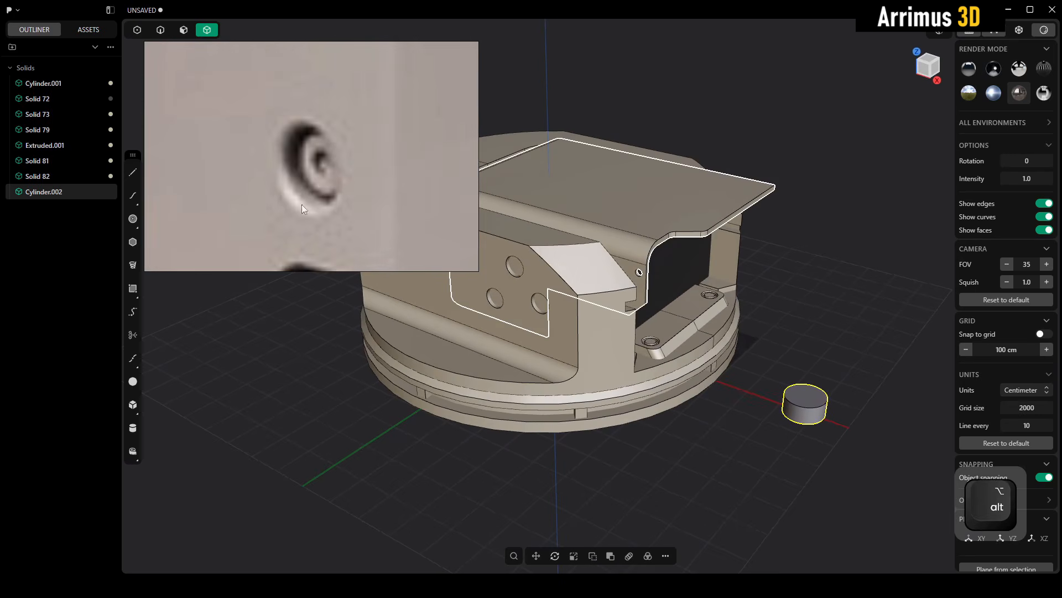
# Step: Duplicate the small cylinder beside the housing and move the copy about 201 cm along the X axis
pyautogui.keyDown('alt'); pyautogui.moveTo(775, 366); pyautogui.dragTo(646, 283, button='middle'); pyautogui.keyUp('alt')
pyautogui.scroll(5, 710, 301)
pyautogui.click(801, 294)
pyautogui.click(676, 347)
pyautogui.moveTo(648, 334)
pyautogui.mouseDown(button='middle')
pyautogui.moveTo(606, 343)
pyautogui.moveTo(639, 350)
pyautogui.mouseUp(button='middle')
pyautogui.hotkey('shift', 'd')
pyautogui.press('x')
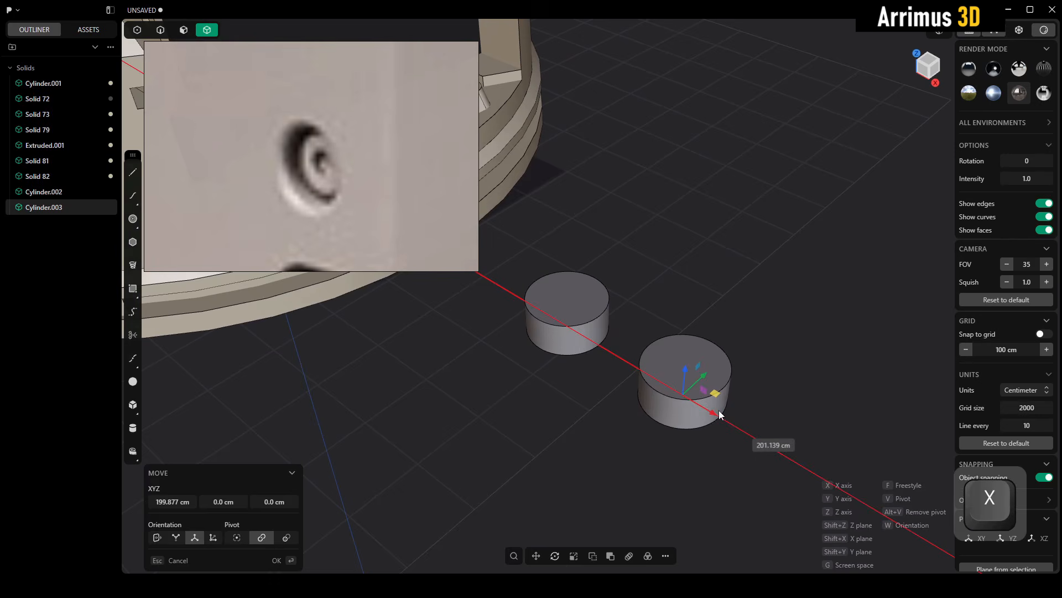
pyautogui.click(721, 415)
pyautogui.rightClick(742, 410)
# Step: Duplicate the copied cylinder in place and isolate the new duplicate
pyautogui.moveTo(750, 404); pyautogui.dragTo(745, 390, button='middle')
pyautogui.scroll(3, 749, 384)
pyautogui.click(751, 380)
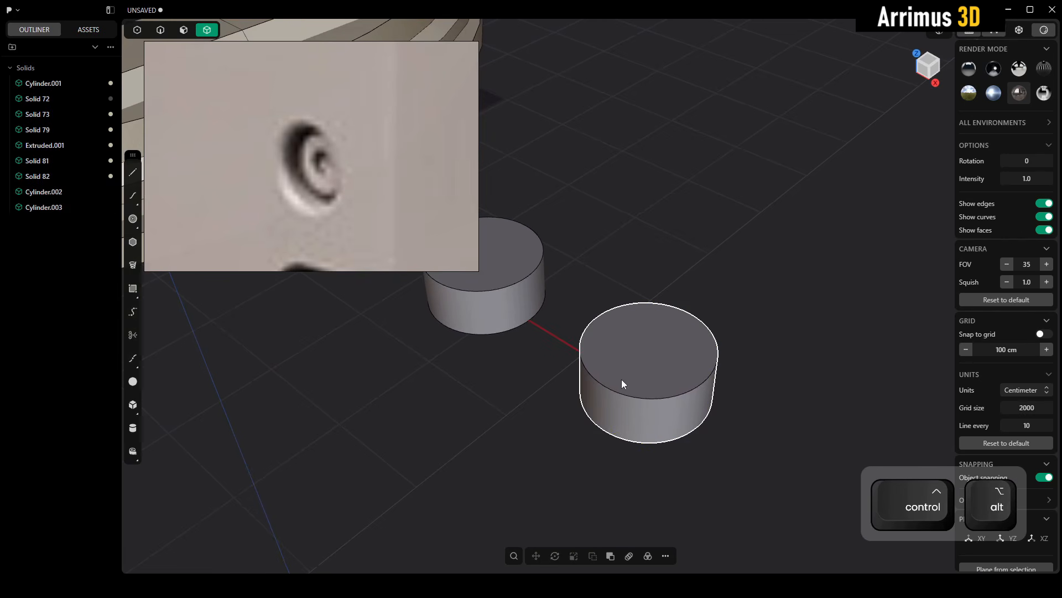
pyautogui.moveTo(678, 379); pyautogui.dragTo(698, 351, button='middle')
pyautogui.click(711, 355)
pyautogui.hotkey('shift', 'd')
pyautogui.hotkey('alt', 'q')
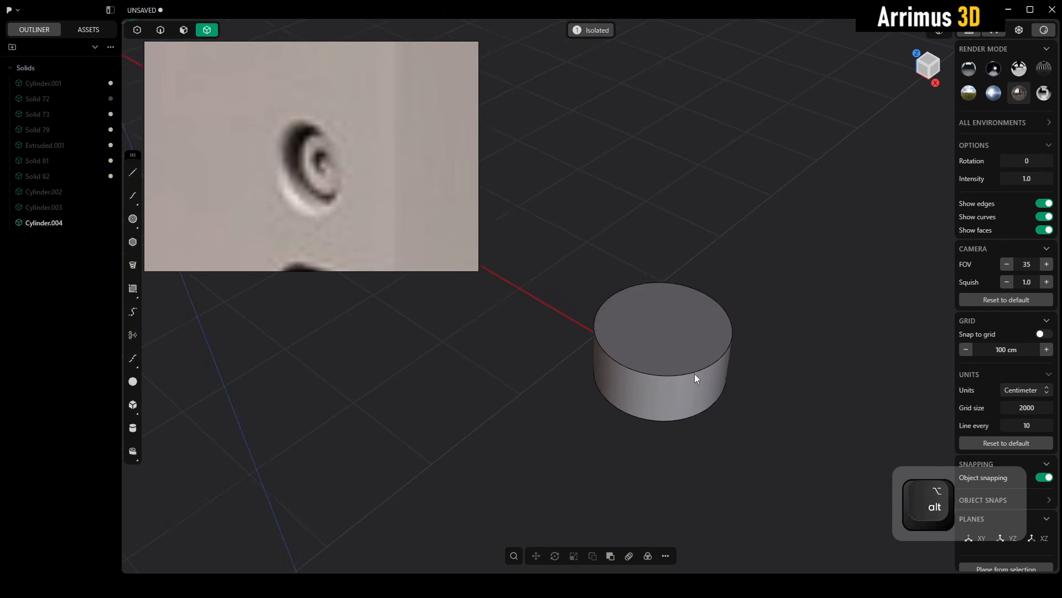
# Step: Chamfer the top edge of the isolated cylinder
pyautogui.scroll(3, 695, 372)
pyautogui.press('2')
pyautogui.click(702, 371)
pyautogui.press('c')
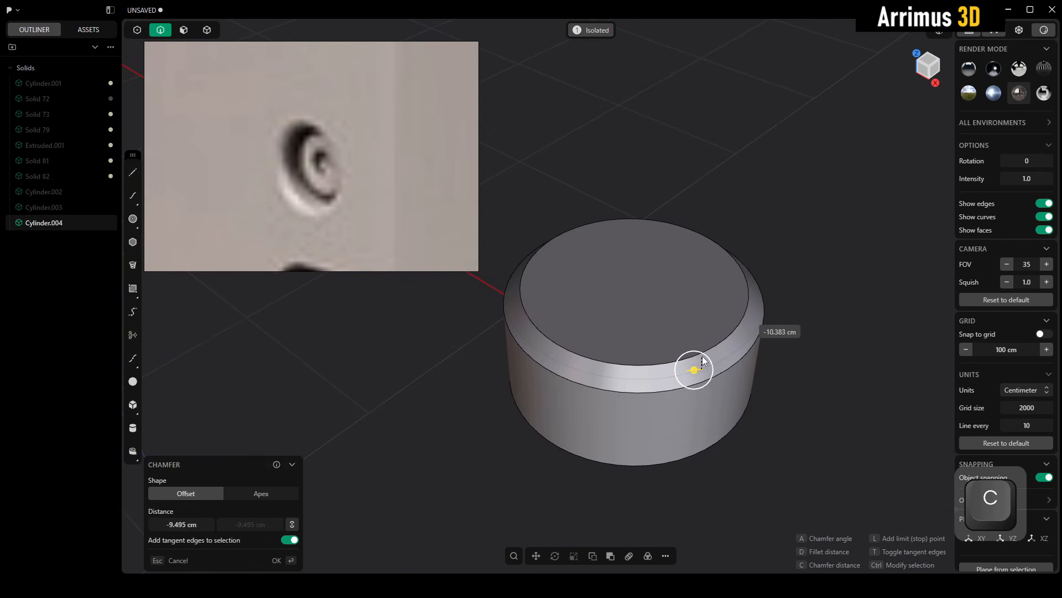
pyautogui.click(805, 290)
pyautogui.rightClick(805, 290)
pyautogui.click(805, 290)
pyautogui.keyDown('alt'); pyautogui.moveTo(749, 292); pyautogui.dragTo(709, 306); pyautogui.keyUp('alt')
pyautogui.keyDown('alt'); pyautogui.moveTo(706, 308); pyautogui.dragTo(731, 306, button='middle'); pyautogui.keyUp('alt')
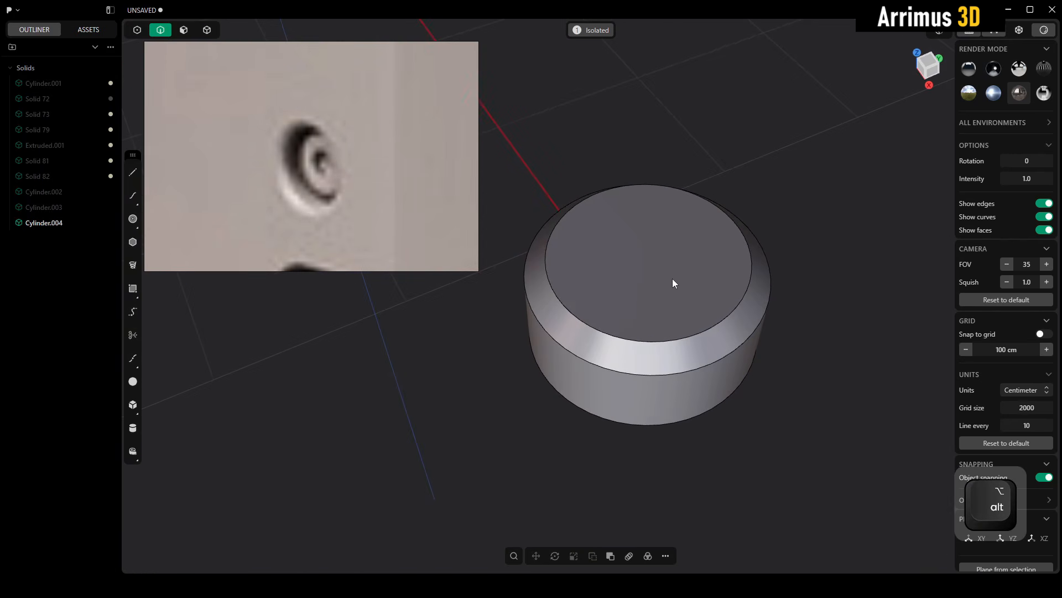
# Step: Cut a slot across the chamfered cylinder's top with a centered box about 166 cm wide, 17 cm long and 26 cm deep
pyautogui.hotkey('shift', '1')
pyautogui.click(649, 265)
pyautogui.press('c')
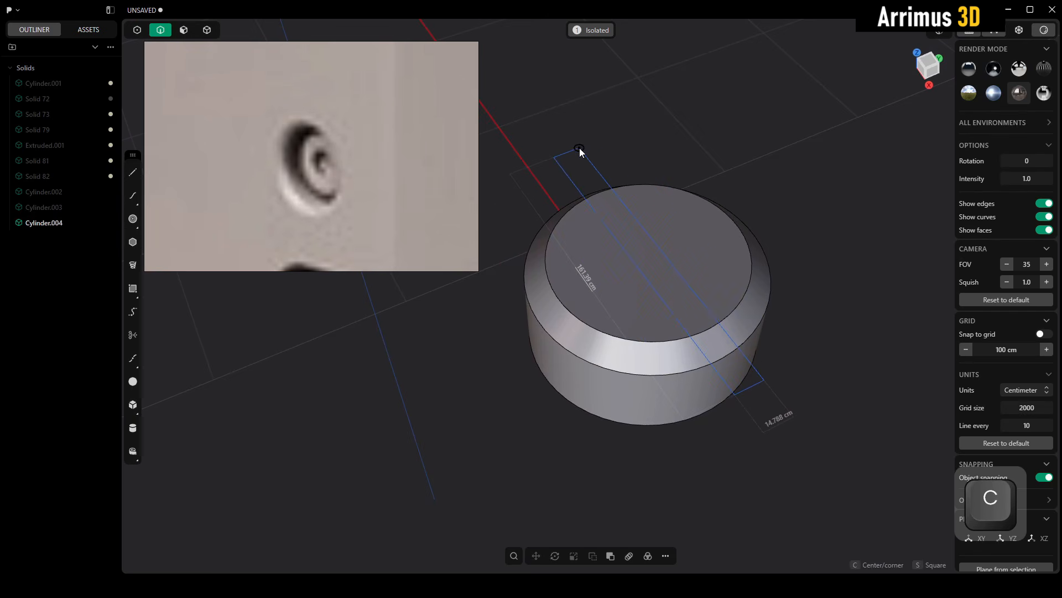
pyautogui.click(582, 145)
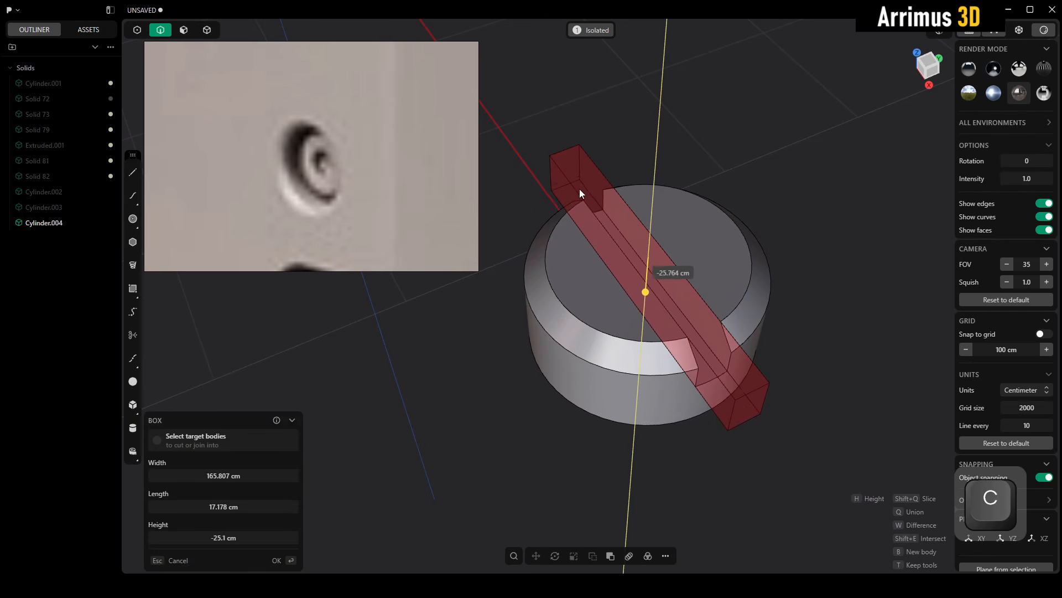
pyautogui.click(580, 188)
pyautogui.rightClick(730, 147)
# Step: Leave isolation, select both overlapping cylinders and start placing them from their top-face center
pyautogui.press('/')
pyautogui.press('4')
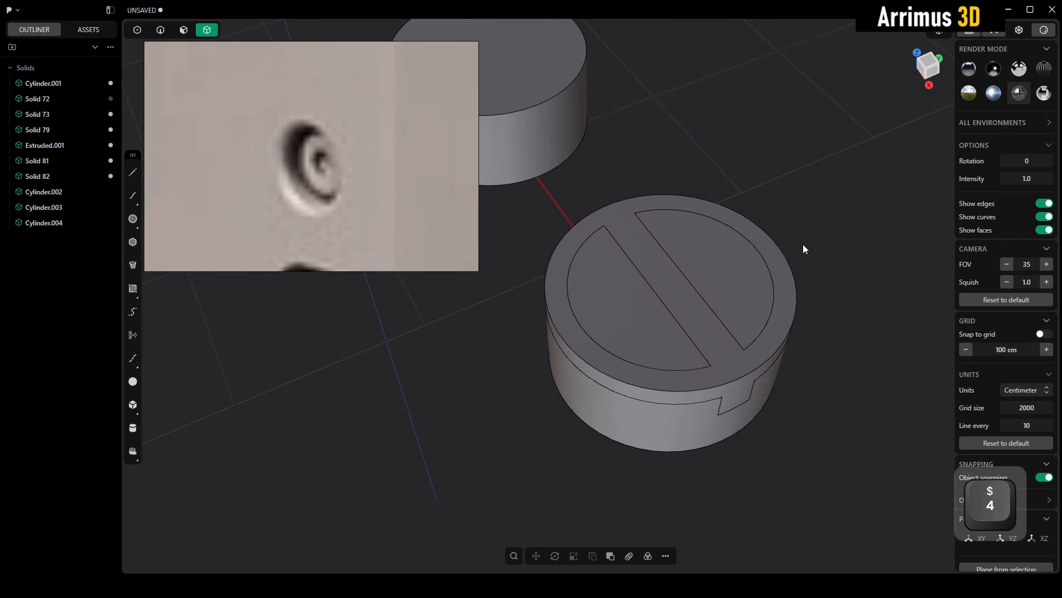
pyautogui.moveTo(811, 223); pyautogui.dragTo(655, 370)
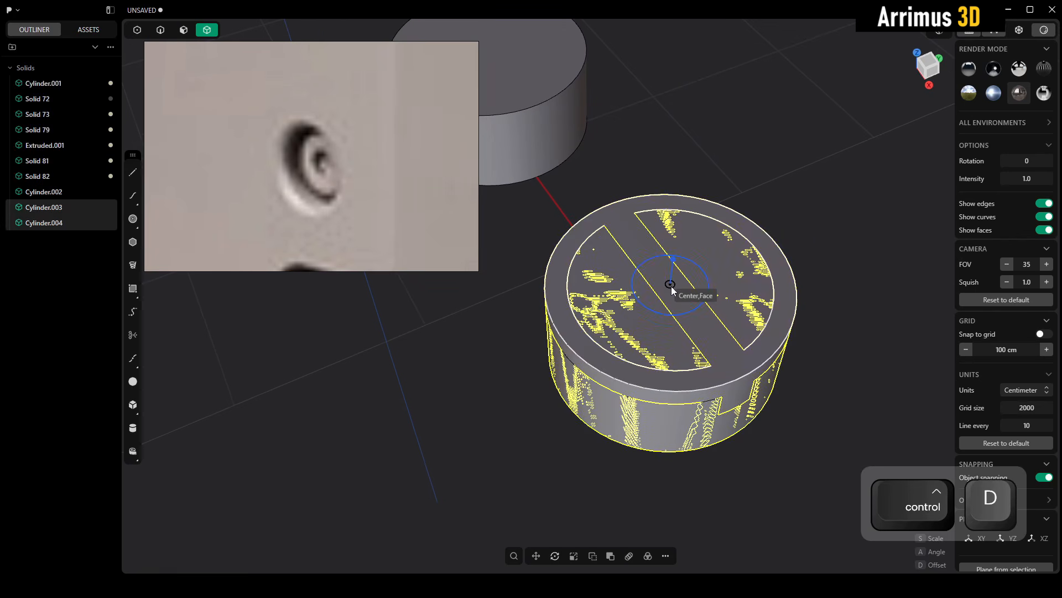
pyautogui.hotkey('ctrl', 'd')
# Step: Position the slotted cylinder pair on the side wall near the recesses, with the slotted face pointing outward
pyautogui.moveTo(592, 244); pyautogui.dragTo(751, 324, button='middle')
pyautogui.scroll(-5, 741, 309)
pyautogui.keyDown('alt'); pyautogui.moveTo(619, 191); pyautogui.dragTo(949, 276, button='middle'); pyautogui.keyUp('alt')
pyautogui.scroll(5, 603, 165)
pyautogui.moveTo(532, 160); pyautogui.dragTo(587, 204, button='middle')
pyautogui.press('f')
pyautogui.scroll(1, 596, 207)
pyautogui.press('f')
# Step: Offset the slotted cylinder pair by about -17 cm into the side wall and finish the placement
pyautogui.press('d')
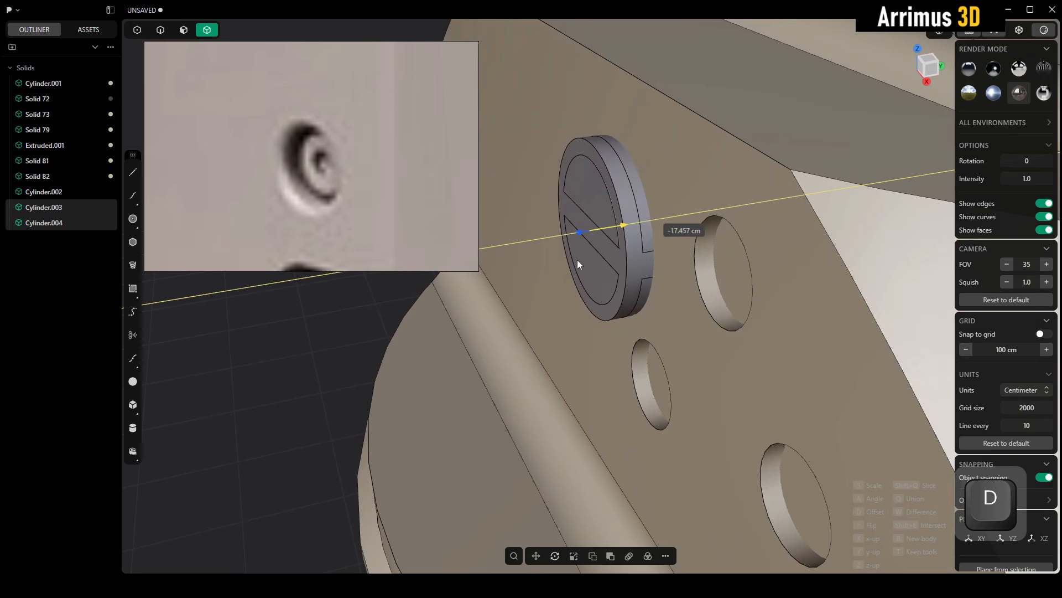
pyautogui.click(583, 260)
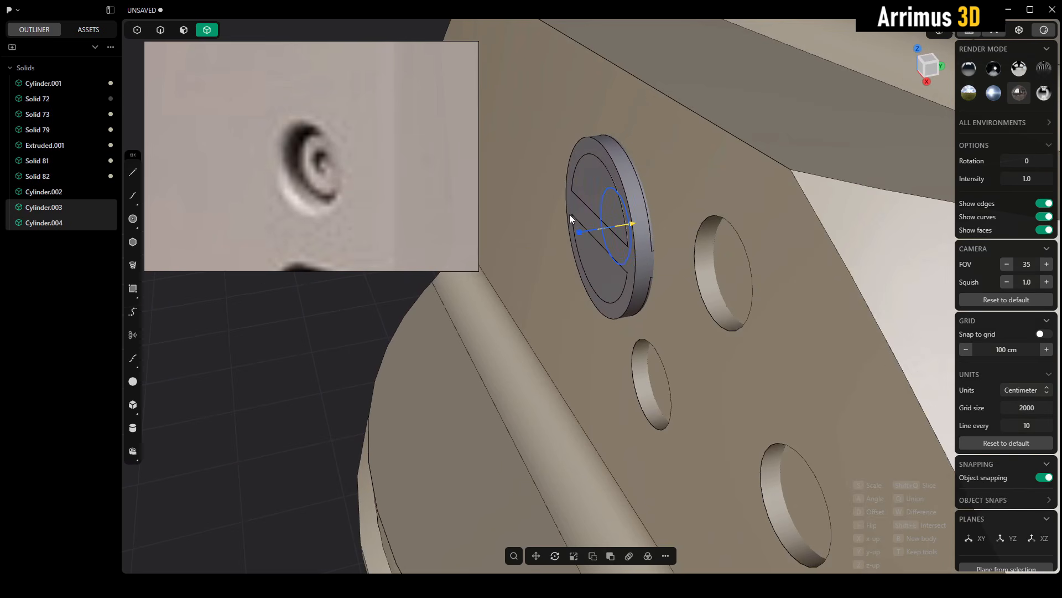
pyautogui.moveTo(570, 177); pyautogui.dragTo(653, 240, button='middle')
pyautogui.press('Escape')
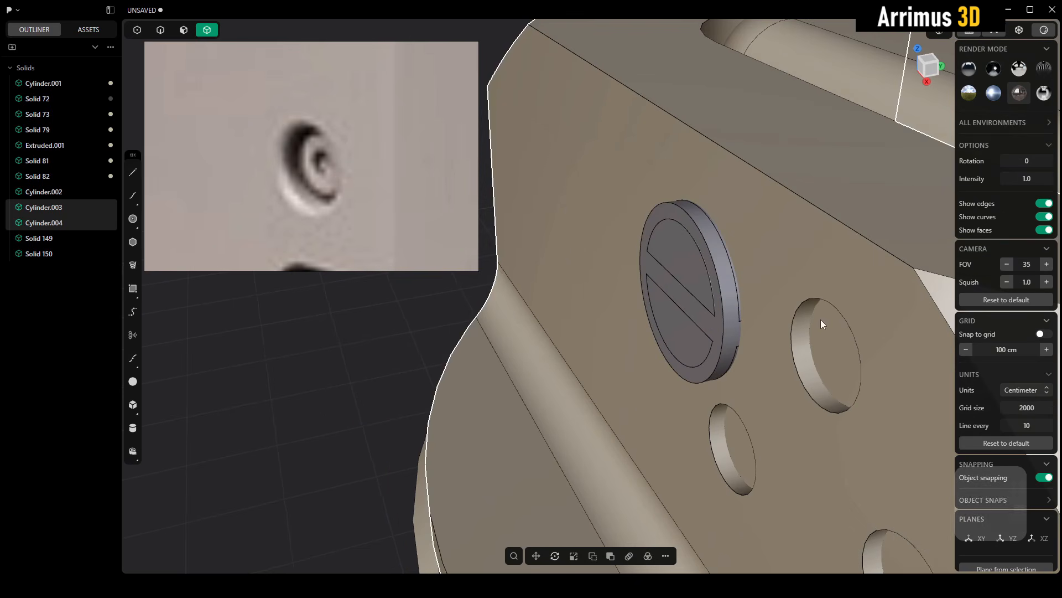
# Step: Subtract the outer cylinder around the slotted screw from the housing's side wall with a Boolean difference
pyautogui.press('Escape')
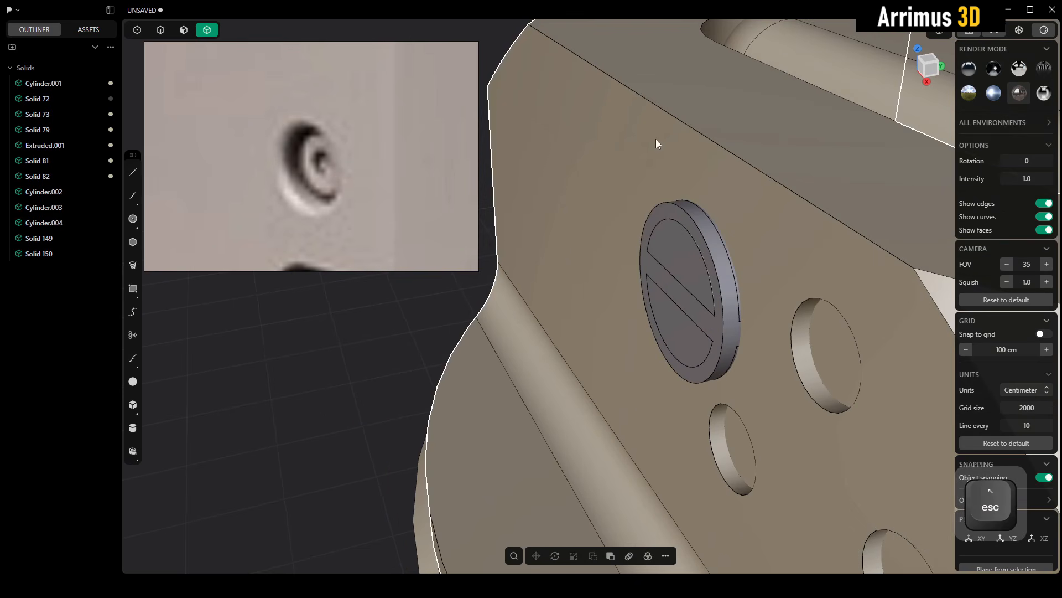
pyautogui.click(656, 140)
pyautogui.keyDown('shift'); pyautogui.click(711, 223); pyautogui.keyUp('shift')
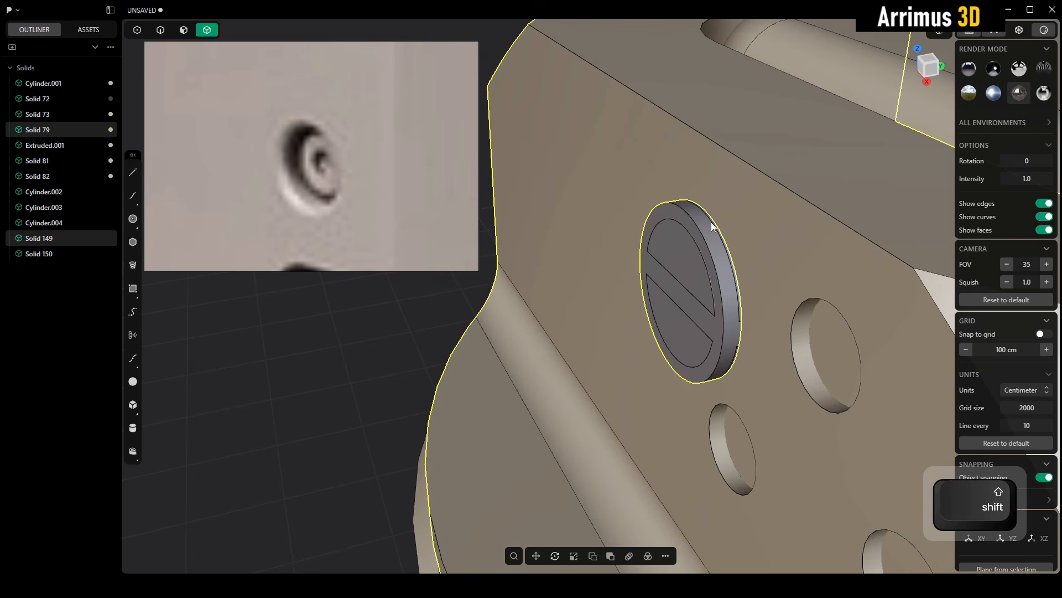
pyautogui.press('q')
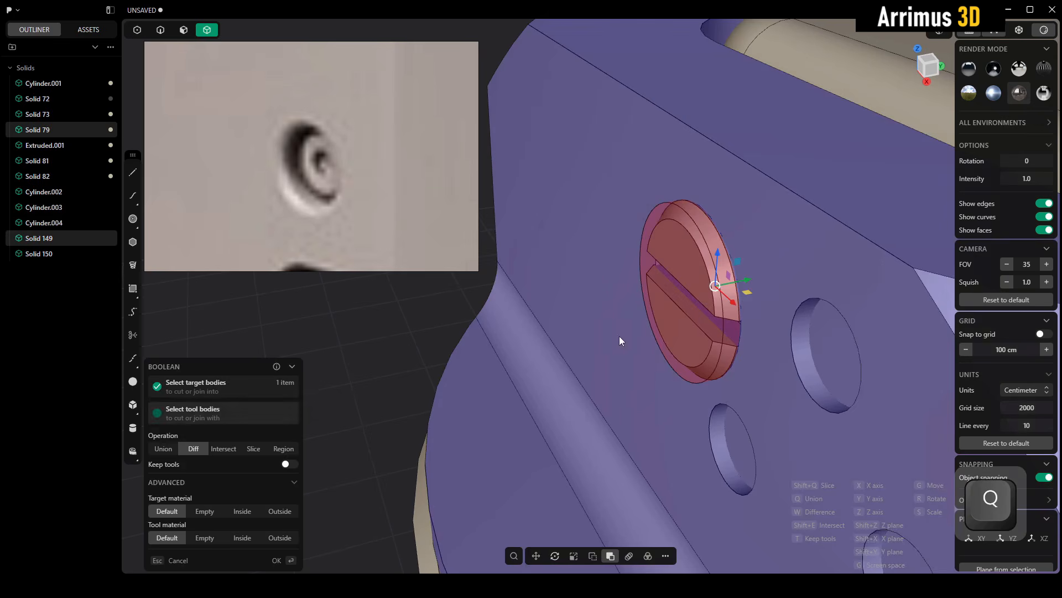
pyautogui.rightClick(454, 344)
pyautogui.click(380, 343)
pyautogui.keyDown('alt'); pyautogui.moveTo(466, 347); pyautogui.dragTo(656, 225, button='middle'); pyautogui.keyUp('alt')
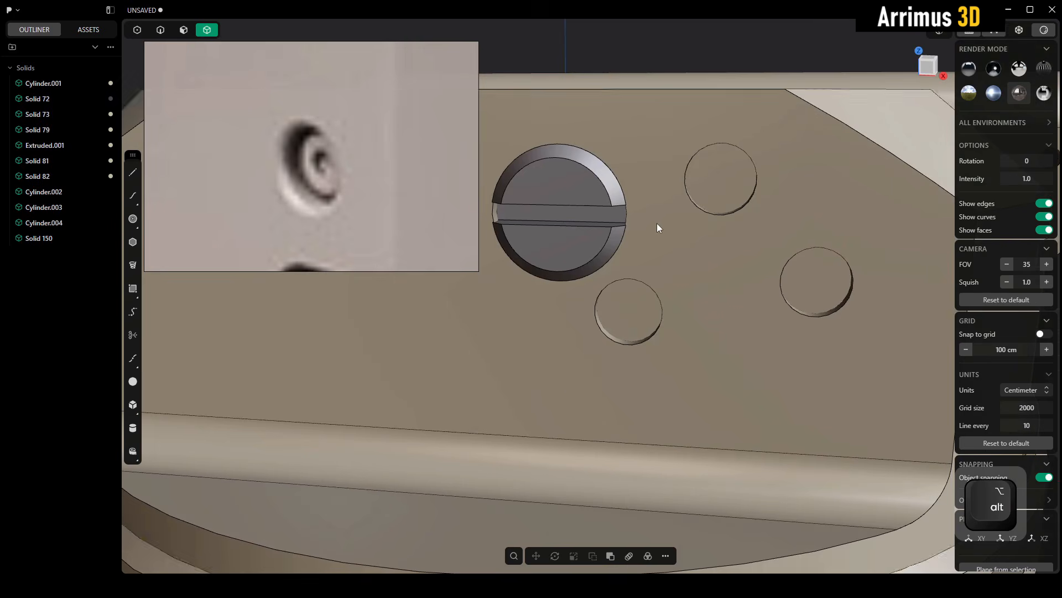
# Step: Scale down the slotted screw and move it along the Y axis inside its round recess
pyautogui.click(657, 224)
pyautogui.press('/')
pyautogui.keyDown('alt'); pyautogui.moveTo(675, 269); pyautogui.dragTo(626, 217, button='middle'); pyautogui.keyUp('alt')
pyautogui.press('/')
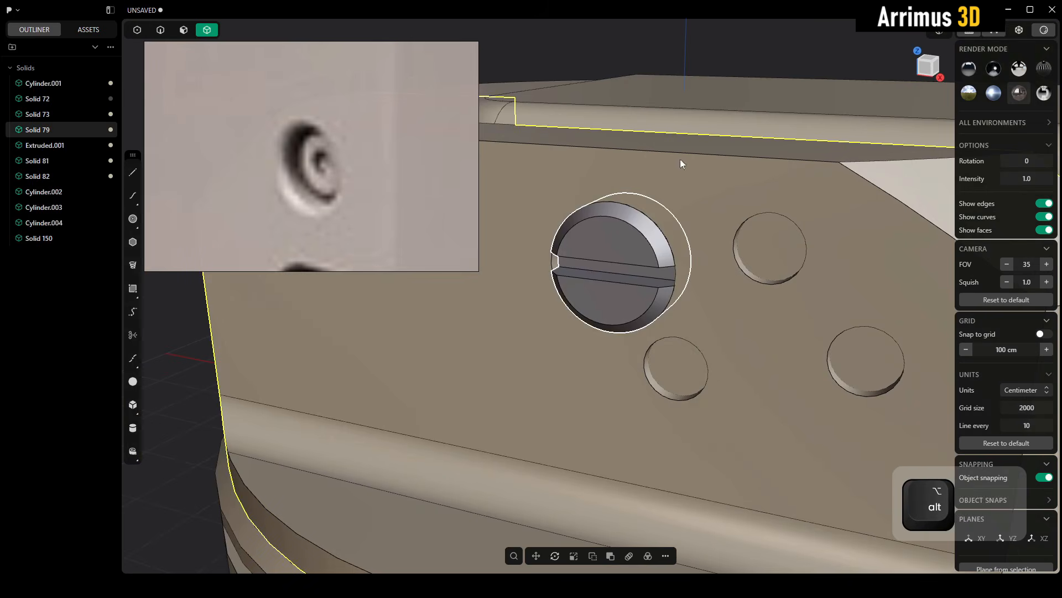
pyautogui.click(706, 104)
pyautogui.keyDown('alt'); pyautogui.moveTo(706, 104); pyautogui.dragTo(649, 348, button='middle'); pyautogui.keyUp('alt')
pyautogui.click(607, 237)
pyautogui.press('s')
pyautogui.click(615, 201)
pyautogui.press('g')
pyautogui.press('y')
pyautogui.click(549, 248)
pyautogui.scroll(-10, 650, 349)
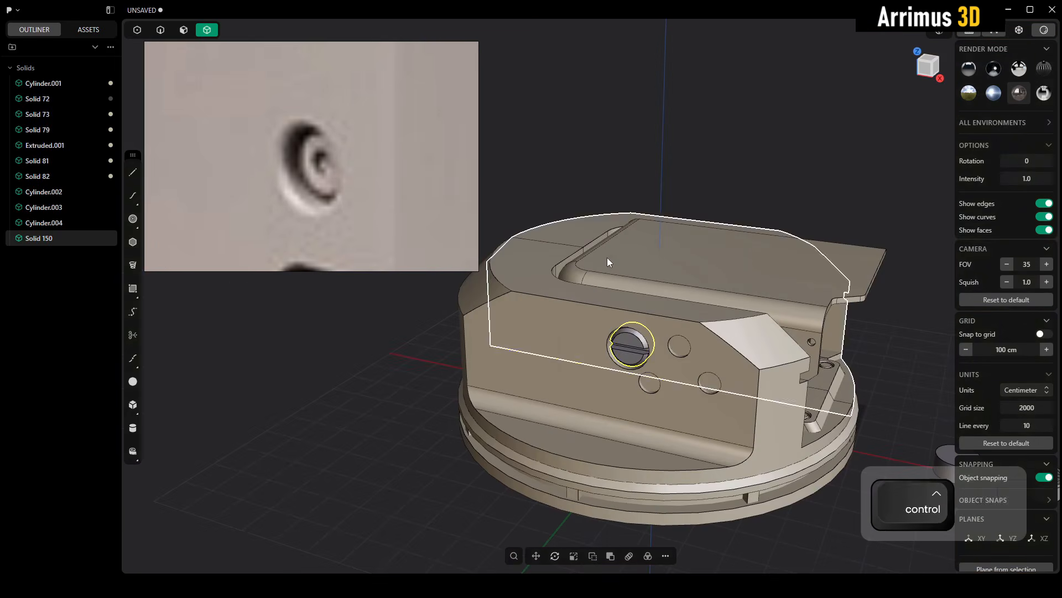
pyautogui.click(752, 135)
pyautogui.moveTo(727, 305); pyautogui.dragTo(673, 314, button='middle')
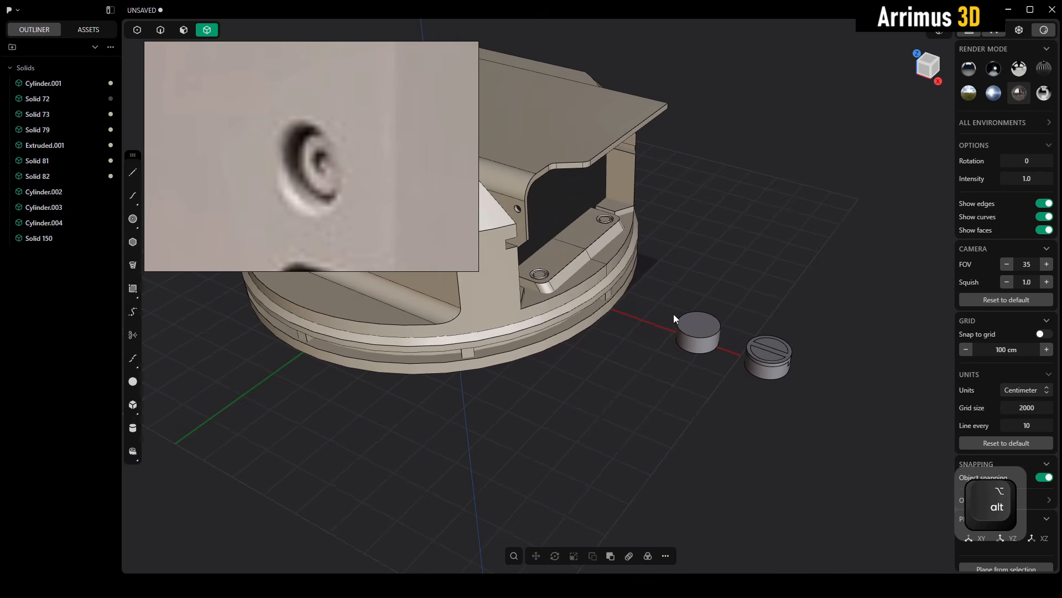
pyautogui.keyDown('alt'); pyautogui.moveTo(606, 354); pyautogui.dragTo(636, 379, button='middle'); pyautogui.keyUp('alt')
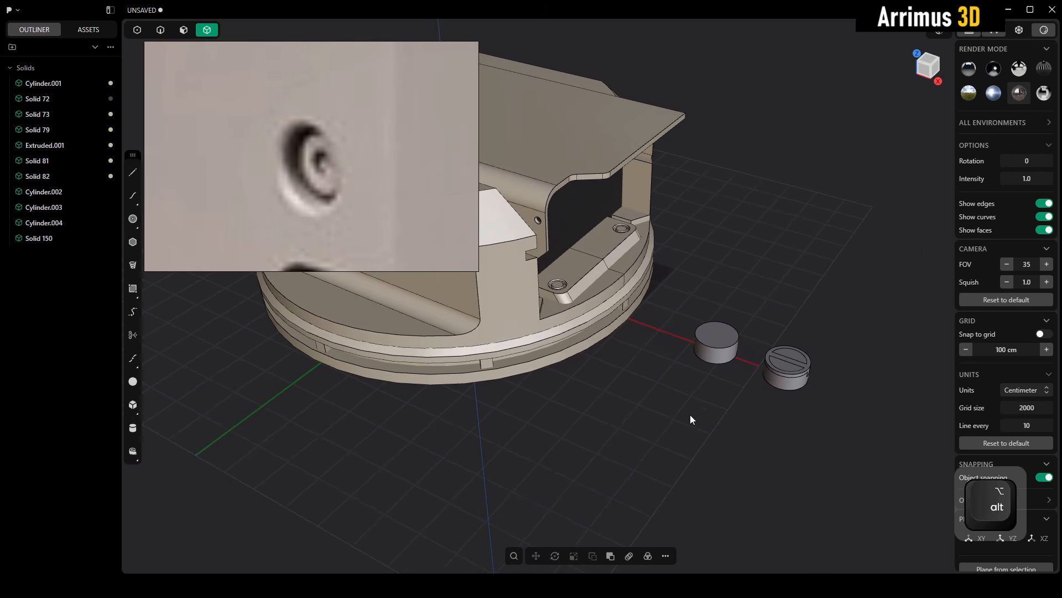
pyautogui.keyDown('alt'); pyautogui.moveTo(690, 420); pyautogui.dragTo(764, 398, button='middle'); pyautogui.keyUp('alt')
pyautogui.keyDown('alt'); pyautogui.moveTo(625, 364); pyautogui.dragTo(761, 368, button='middle'); pyautogui.keyUp('alt')
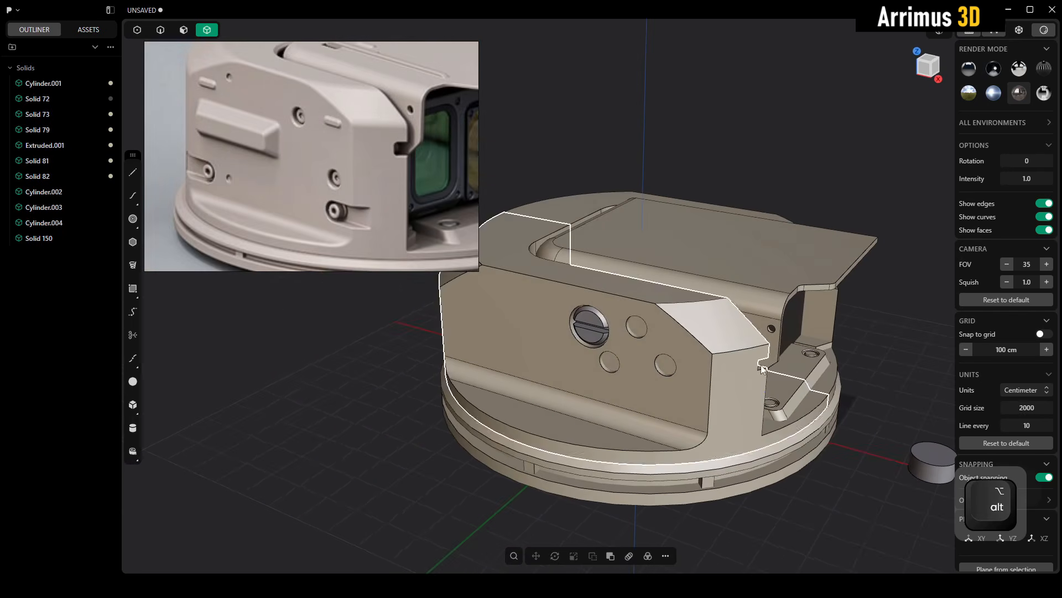
pyautogui.keyDown('alt'); pyautogui.moveTo(344, 181); pyautogui.dragTo(736, 446, button='middle'); pyautogui.keyUp('alt')
# Step: Isolate the housing body, delete the round recess faces from its side wall and leave isolation
pyautogui.click(573, 334)
pyautogui.hotkey('alt', 'q')
pyautogui.click(735, 446)
pyautogui.press('3')
pyautogui.keyDown('alt'); pyautogui.moveTo(569, 311); pyautogui.dragTo(582, 330, button='middle'); pyautogui.keyUp('alt')
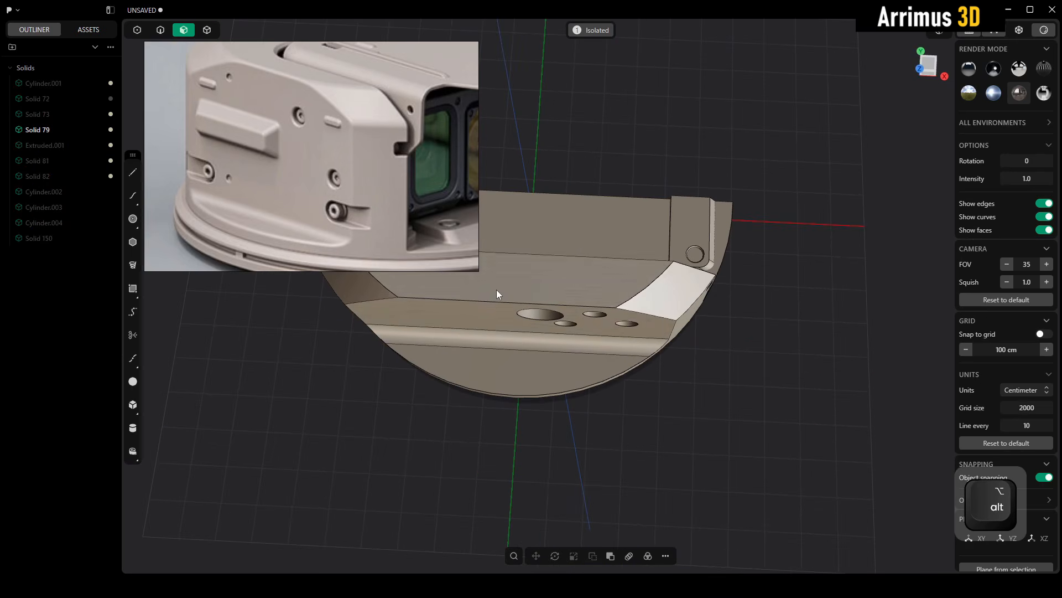
pyautogui.moveTo(492, 290); pyautogui.dragTo(653, 352)
pyautogui.keyDown('alt'); pyautogui.moveTo(653, 352); pyautogui.dragTo(620, 280, button='middle'); pyautogui.keyUp('alt')
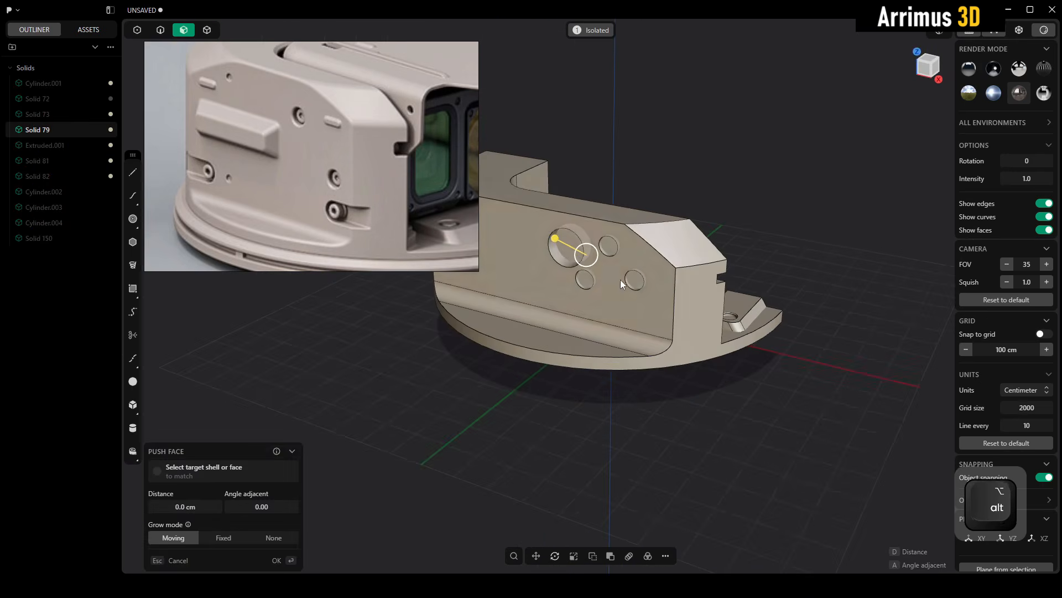
pyautogui.press('x')
pyautogui.keyDown('alt'); pyautogui.moveTo(685, 290); pyautogui.dragTo(603, 338, button='middle'); pyautogui.keyUp('alt')
pyautogui.hotkey('alt', 'q')
pyautogui.scroll(-1, 608, 335)
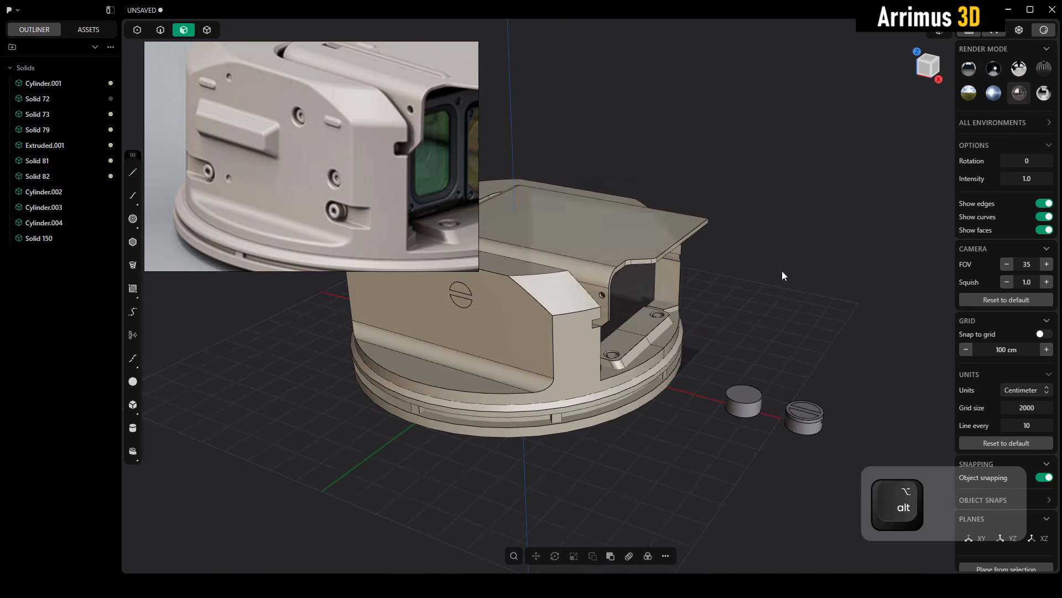
# Step: Open a new window in perspective view and delete its default cube
pyautogui.click(19, 12)
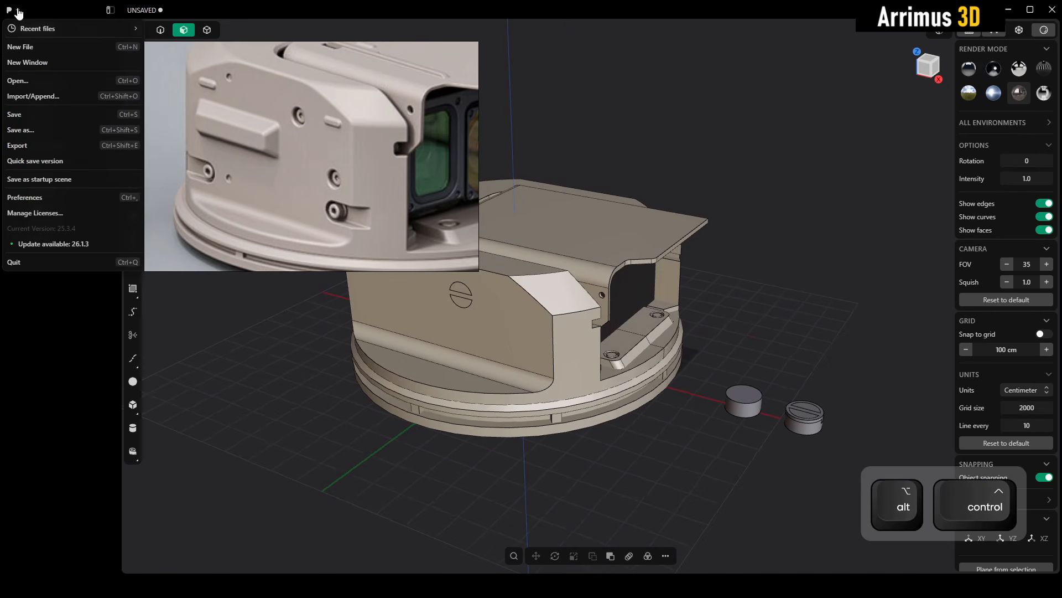
pyautogui.click(30, 66)
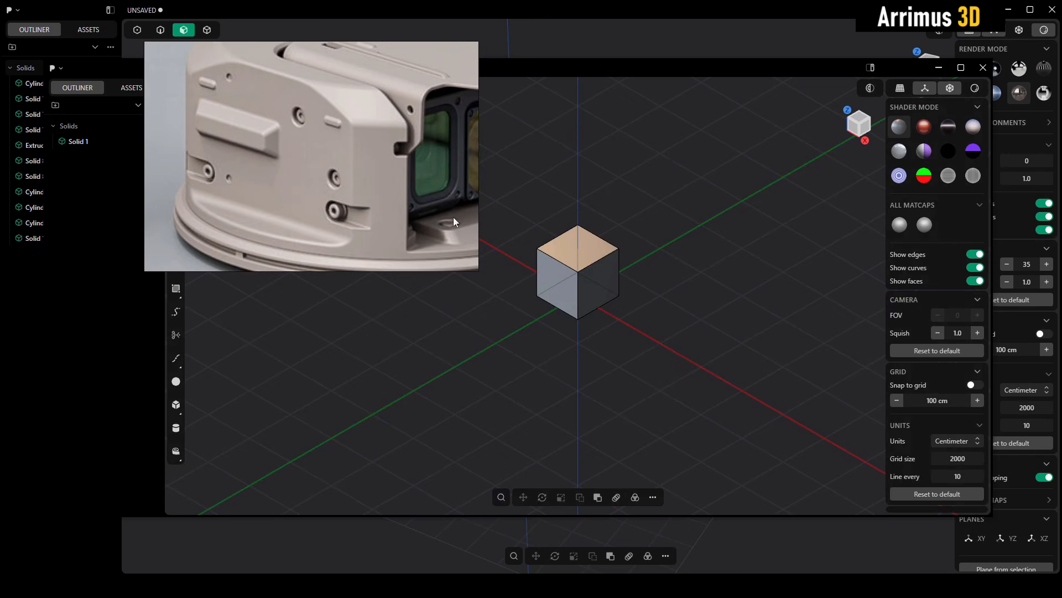
pyautogui.keyDown('alt'); pyautogui.moveTo(684, 300); pyautogui.dragTo(702, 297, button='middle'); pyautogui.keyUp('alt')
pyautogui.scroll(3, 659, 291)
pyautogui.press('4')
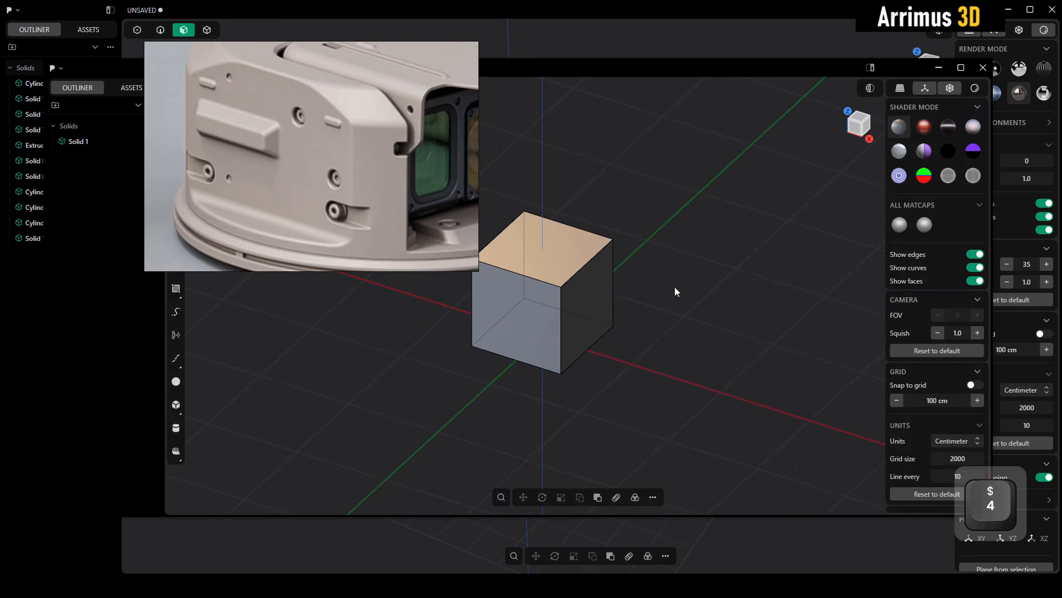
pyautogui.click(895, 93)
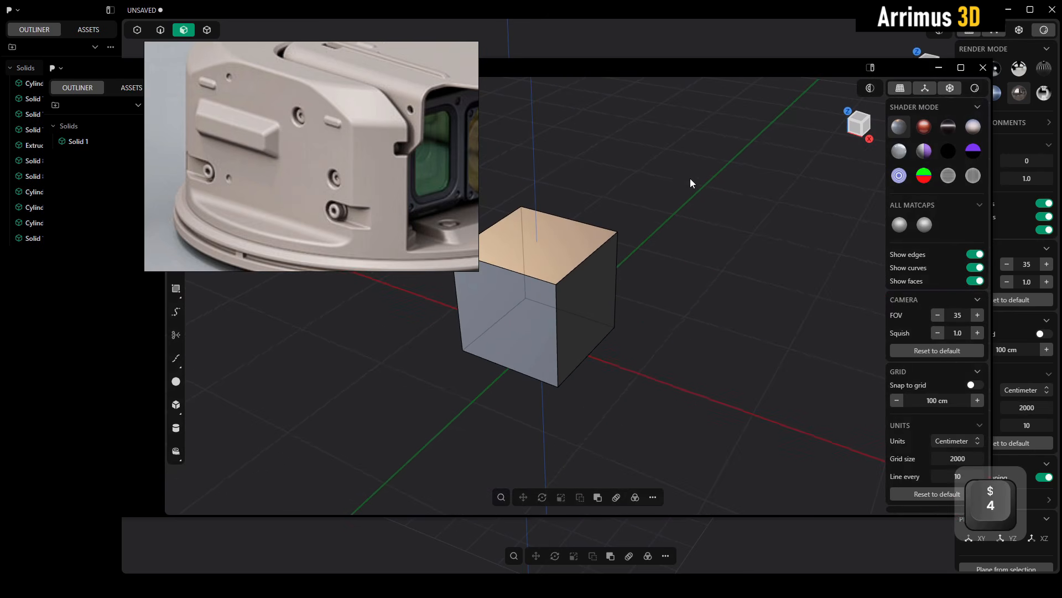
pyautogui.click(530, 323)
pyautogui.press('x')
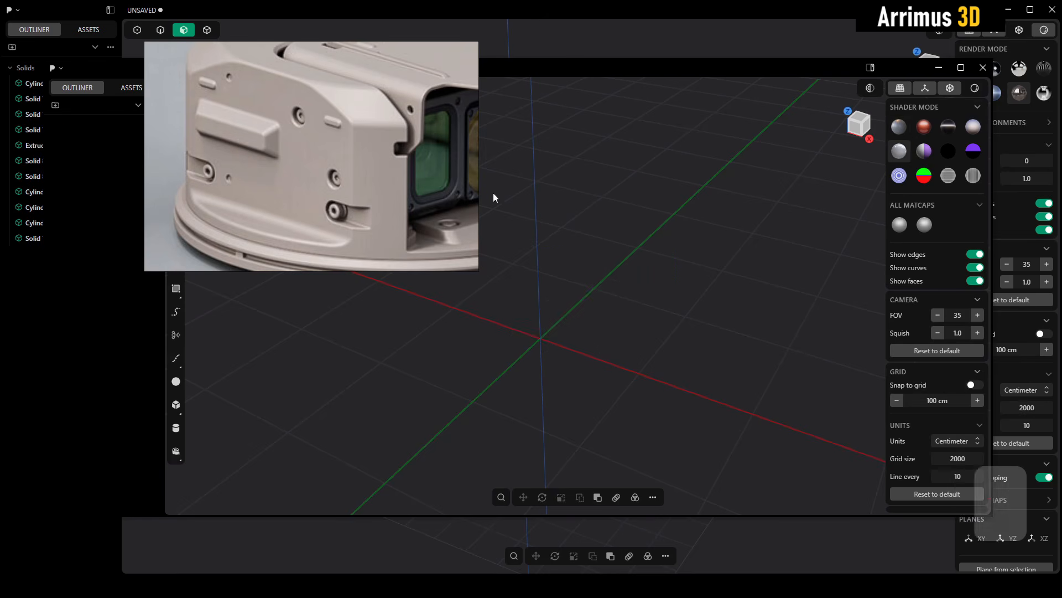
# Step: Create a box centered on the origin, about 404 cm wide, 126 cm long and 53 cm high
pyautogui.keyDown('alt'); pyautogui.moveTo(572, 328); pyautogui.dragTo(599, 308); pyautogui.keyUp('alt')
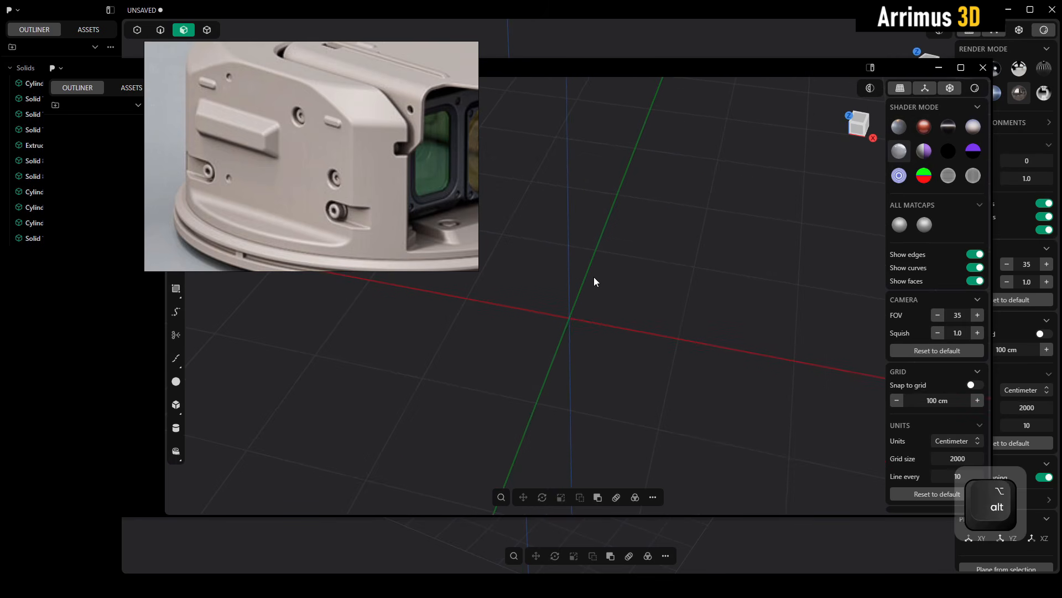
pyautogui.keyDown('alt'); pyautogui.moveTo(595, 278); pyautogui.dragTo(591, 297, button='middle'); pyautogui.keyUp('alt')
pyautogui.hotkey('shift', '1')
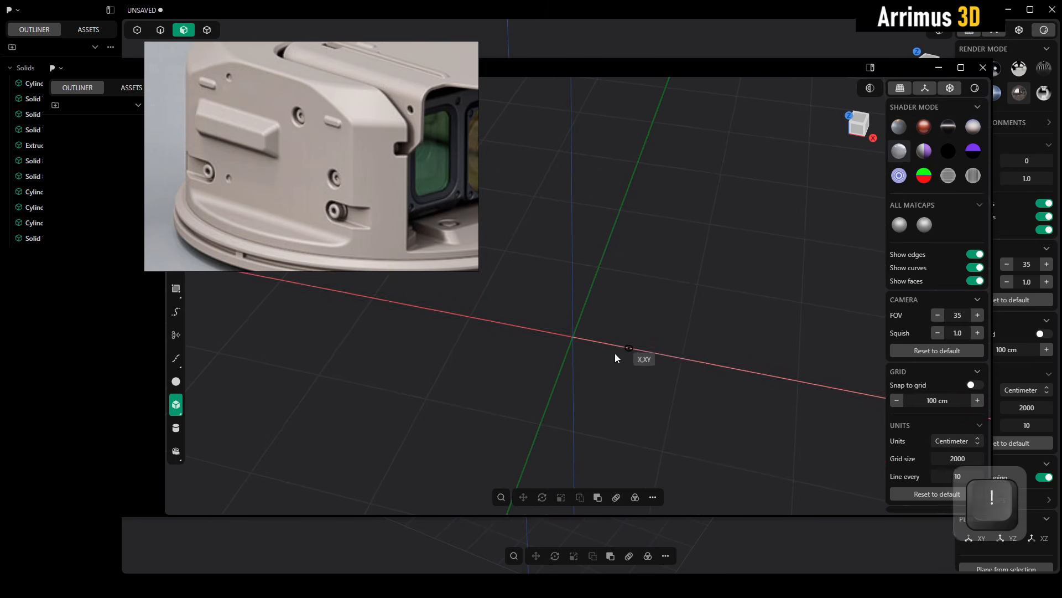
pyautogui.click(575, 337)
pyautogui.press('c')
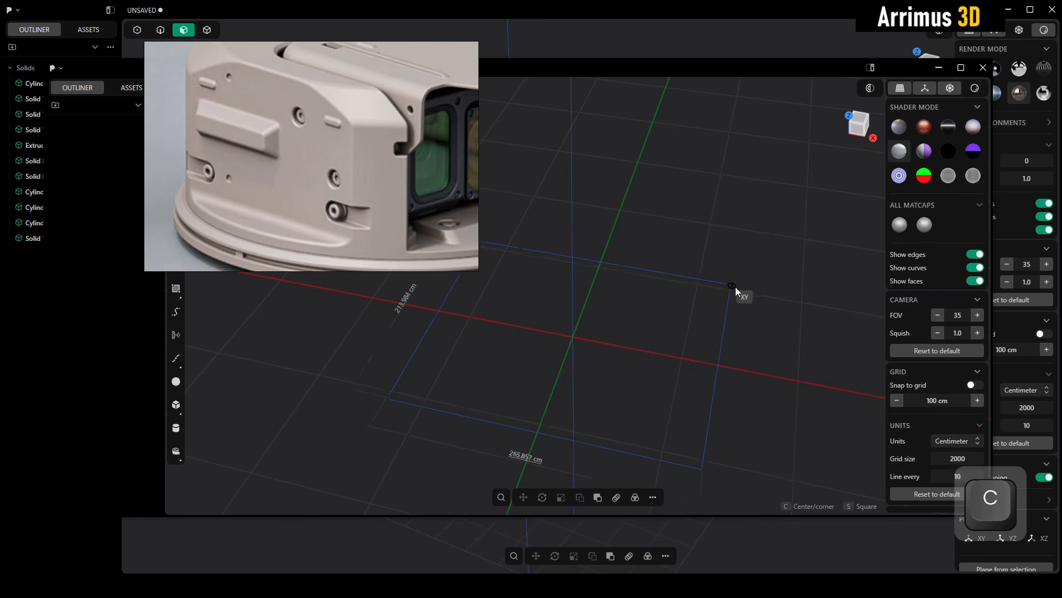
pyautogui.click(802, 330)
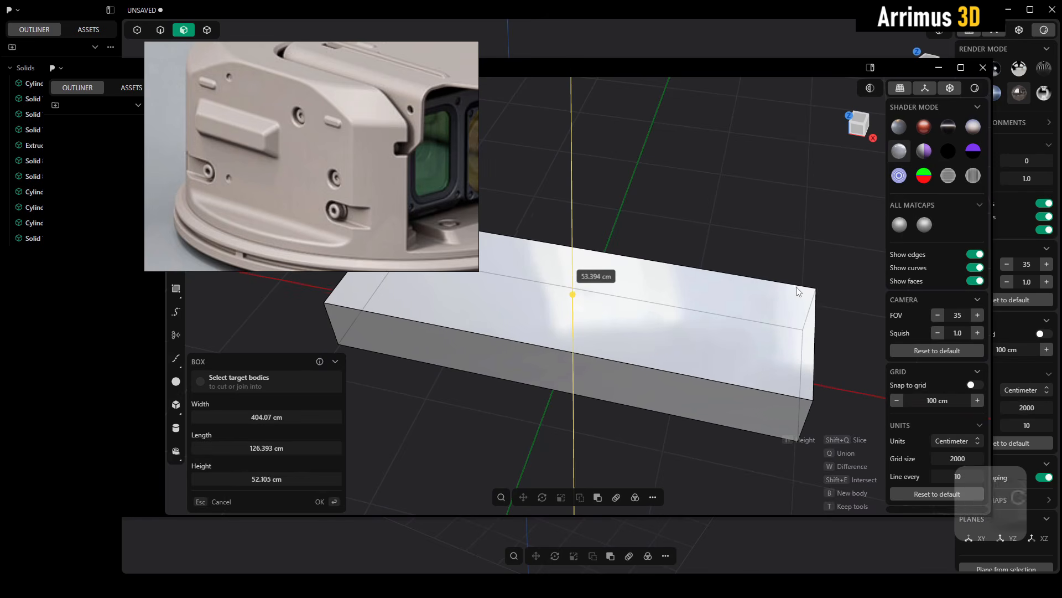
pyautogui.click(797, 289)
pyautogui.rightClick(792, 290)
pyautogui.keyDown('alt'); pyautogui.moveTo(791, 290); pyautogui.dragTo(719, 279); pyautogui.keyUp('alt')
pyautogui.click(587, 223)
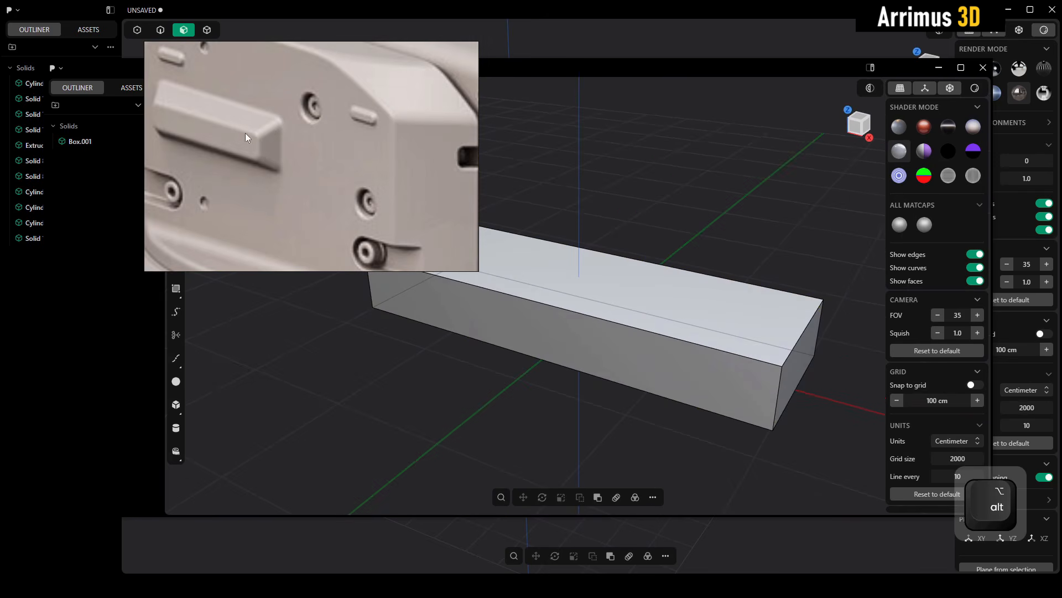
# Step: Extrude the box's top face upward by about 43 cm with an inward taper on all sides
pyautogui.scroll(-3, 229, 136)
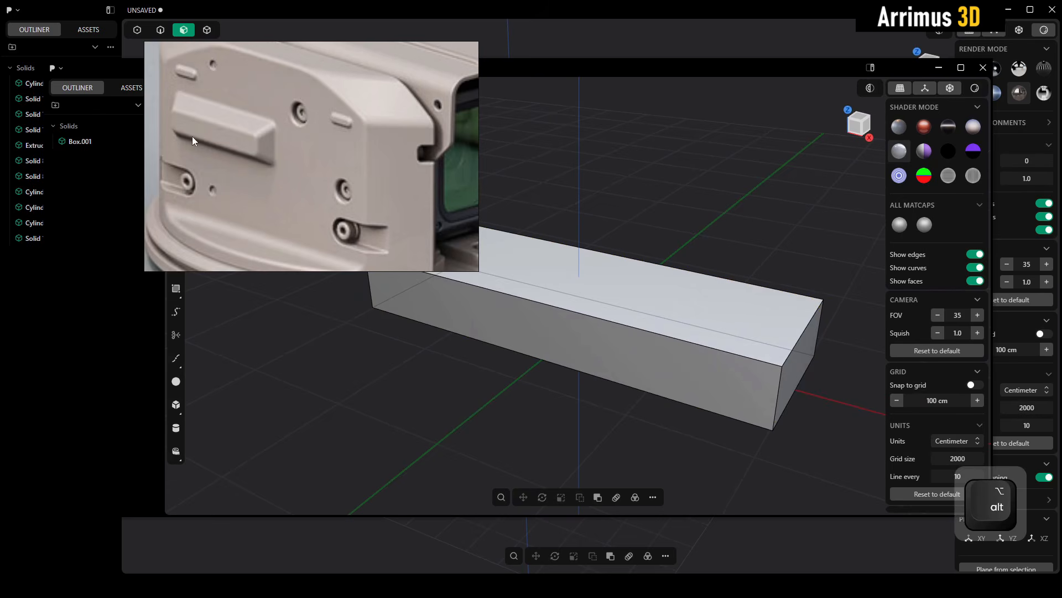
pyautogui.keyDown('alt'); pyautogui.moveTo(655, 252); pyautogui.dragTo(659, 239); pyautogui.keyUp('alt')
pyautogui.scroll(4, 658, 236)
pyautogui.press('3')
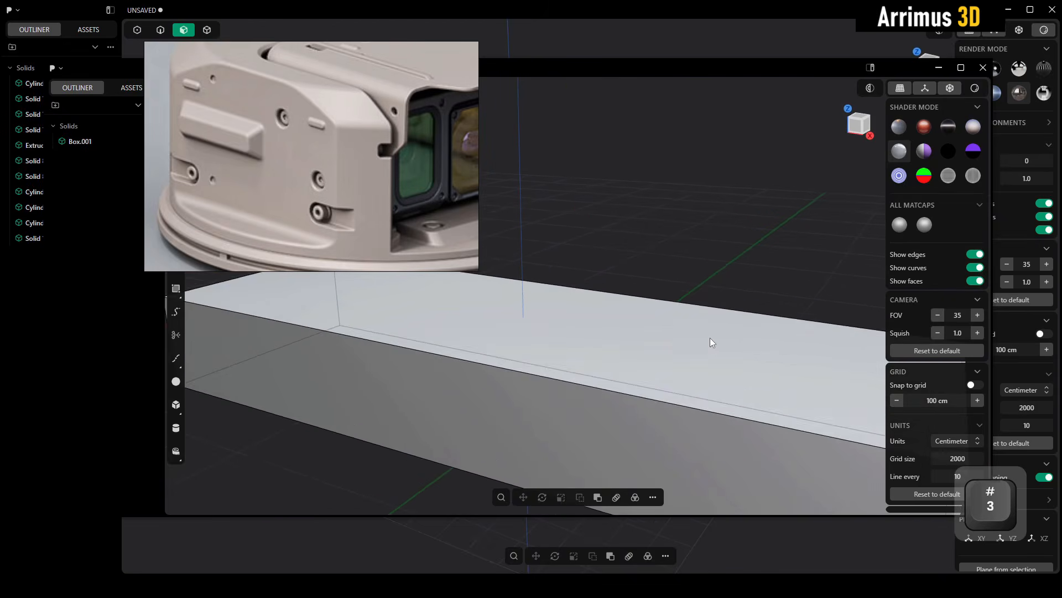
pyautogui.moveTo(709, 337); pyautogui.dragTo(613, 311, button='middle')
pyautogui.click(668, 346)
pyautogui.scroll(-2, 669, 345)
pyautogui.scroll(-2, 613, 311)
pyautogui.press('e')
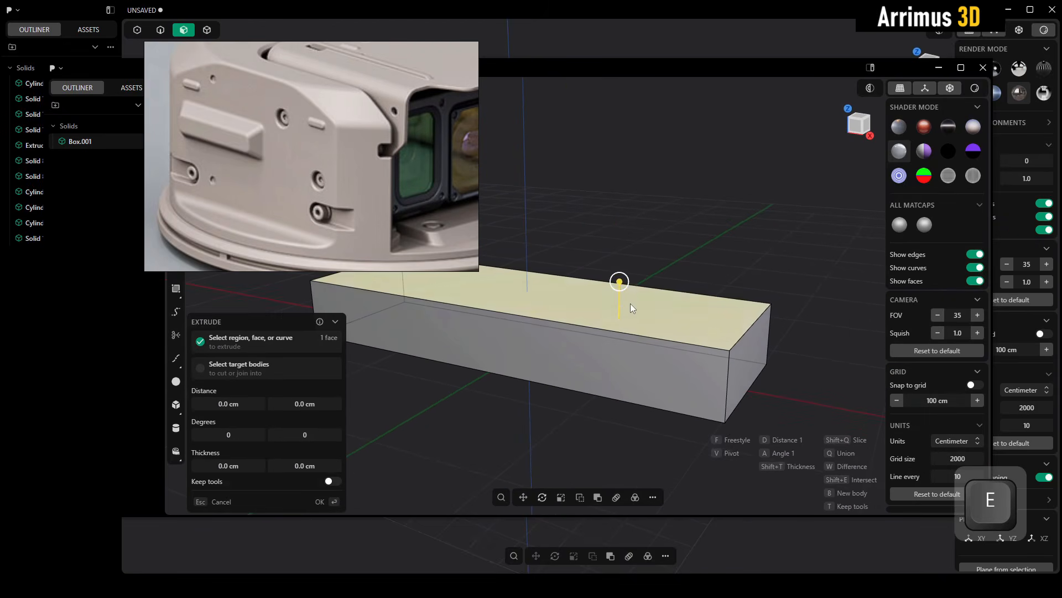
pyautogui.press('d')
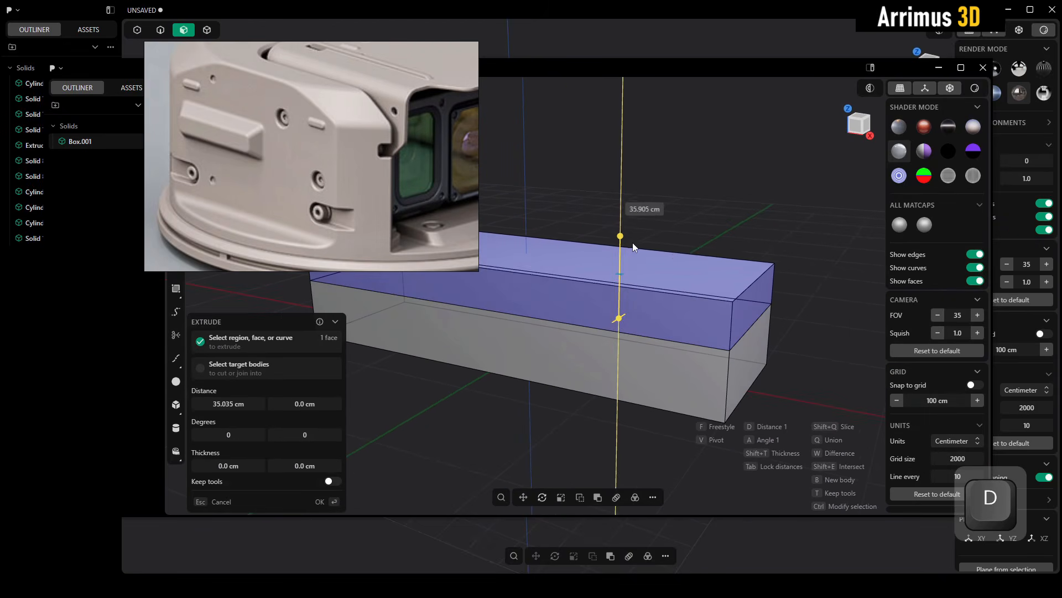
pyautogui.press('a')
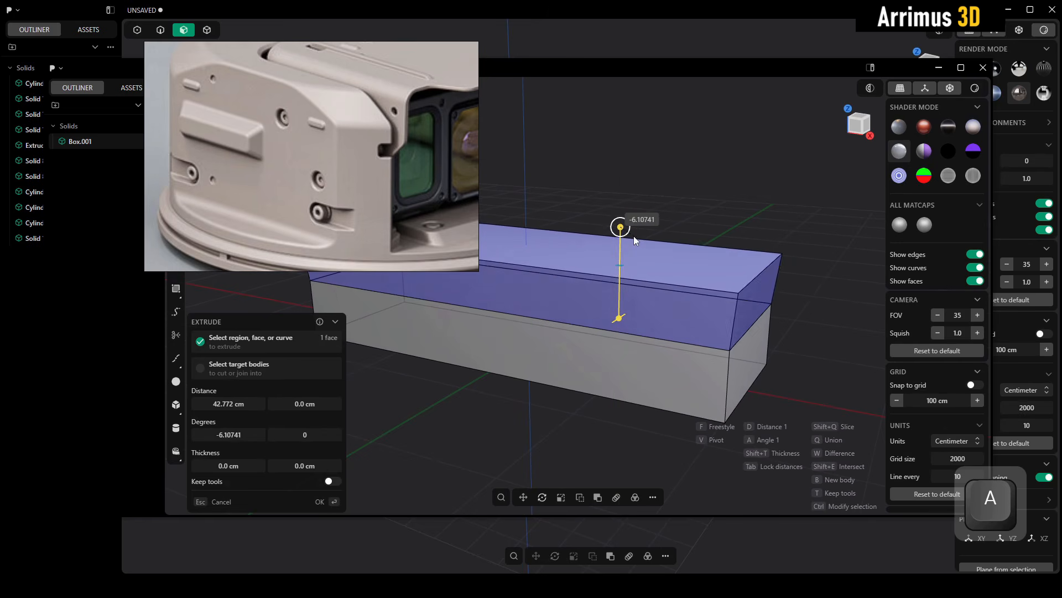
pyautogui.click(688, 241)
pyautogui.rightClick(689, 240)
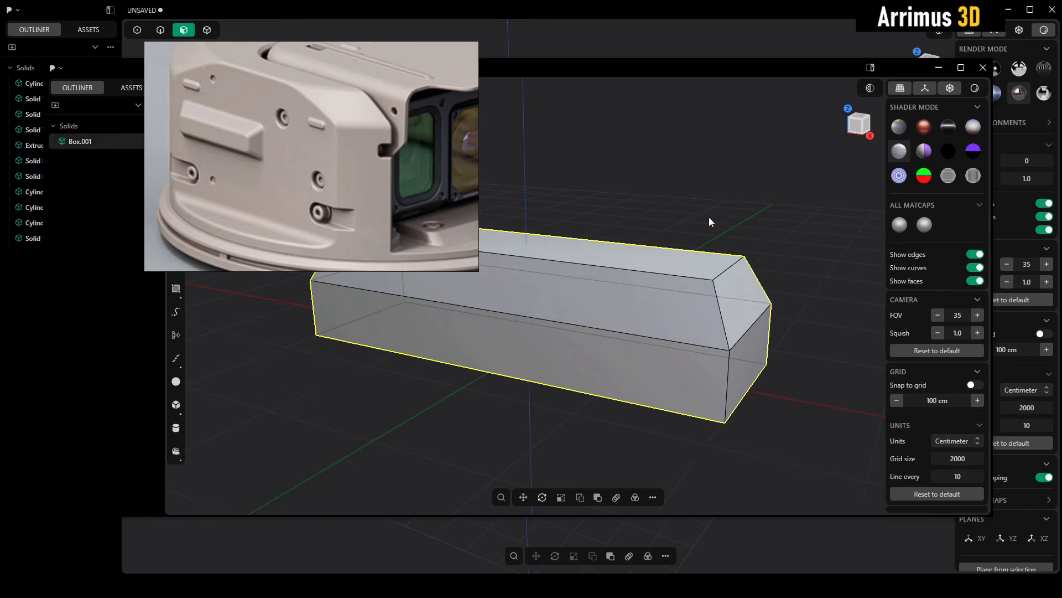
pyautogui.click(708, 217)
# Step: Push the box's bottom face upward by about 52 cm, removing the straight lower part below the taper
pyautogui.keyDown('alt'); pyautogui.moveTo(670, 305); pyautogui.dragTo(654, 243); pyautogui.keyUp('alt')
pyautogui.keyDown('alt'); pyautogui.moveTo(718, 323); pyautogui.dragTo(686, 325); pyautogui.keyUp('alt')
pyautogui.click(714, 370)
pyautogui.press('d')
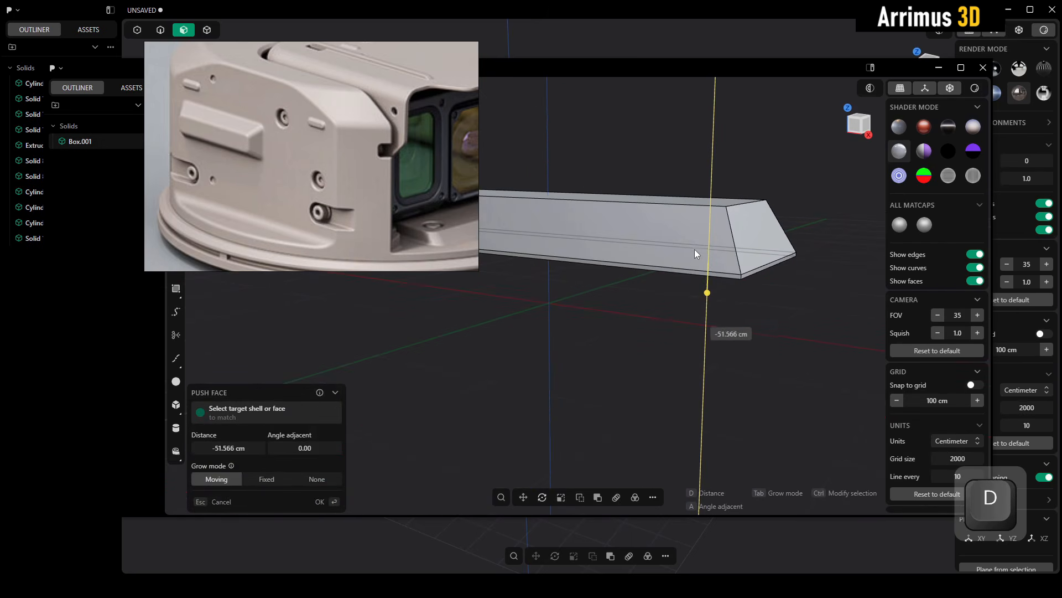
pyautogui.click(695, 244)
pyautogui.rightClick(695, 244)
pyautogui.keyDown('alt'); pyautogui.moveTo(722, 273); pyautogui.dragTo(721, 403, button='middle'); pyautogui.keyUp('alt')
pyautogui.click(715, 380)
pyautogui.press('2')
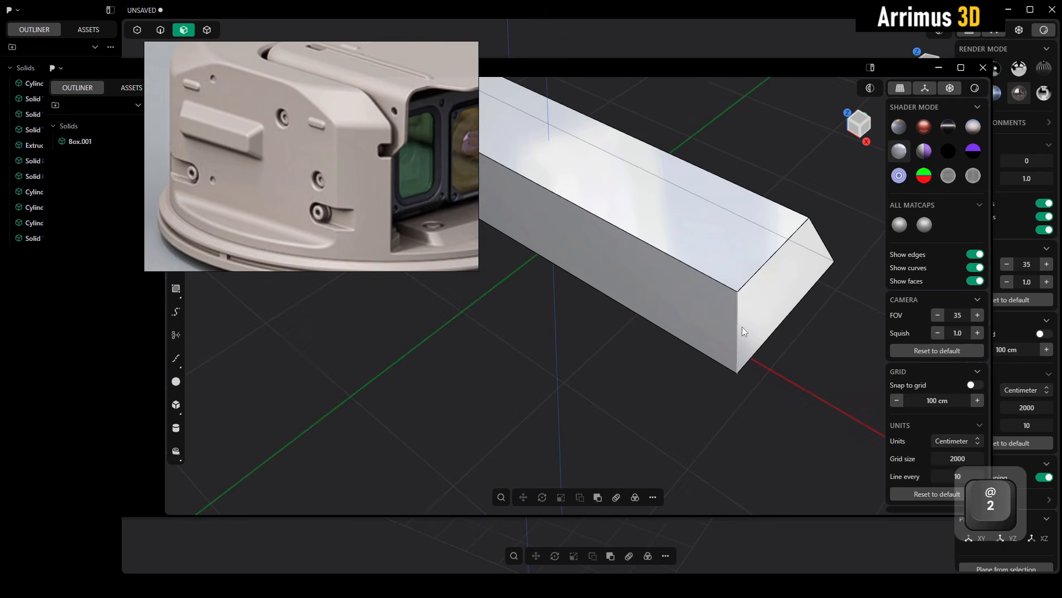
pyautogui.click(743, 322)
pyautogui.keyDown('alt'); pyautogui.moveTo(742, 322); pyautogui.dragTo(769, 271, button='middle'); pyautogui.keyUp('alt')
pyautogui.click(769, 271)
# Step: Duplicate the tapered block and move the copy about -155 cm along the Y axis
pyautogui.press('4')
pyautogui.click(735, 302)
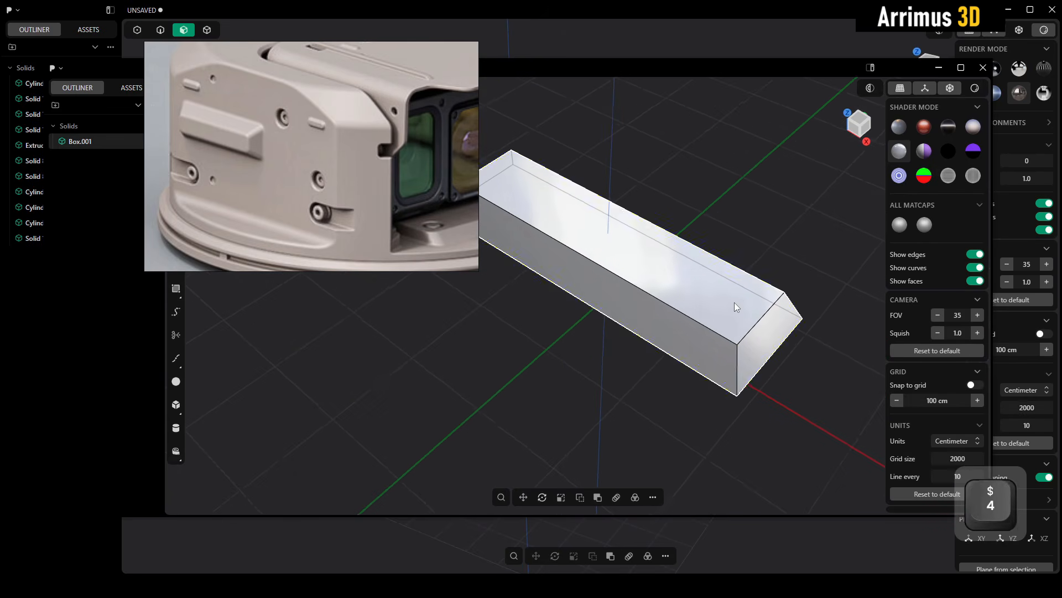
pyautogui.keyDown('alt'); pyautogui.moveTo(734, 302); pyautogui.dragTo(594, 285, button='middle'); pyautogui.keyUp('alt')
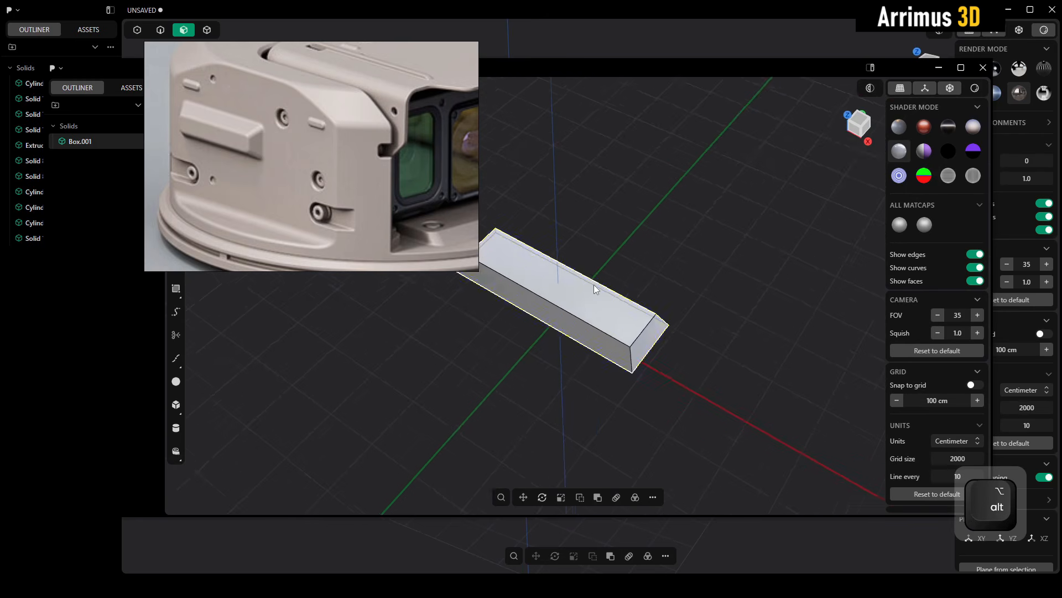
pyautogui.scroll(-3, 593, 284)
pyautogui.scroll(-2, 616, 293)
pyautogui.keyDown('alt'); pyautogui.moveTo(609, 332); pyautogui.dragTo(624, 296, button='middle'); pyautogui.keyUp('alt')
pyautogui.moveTo(666, 259); pyautogui.dragTo(686, 255, button='middle')
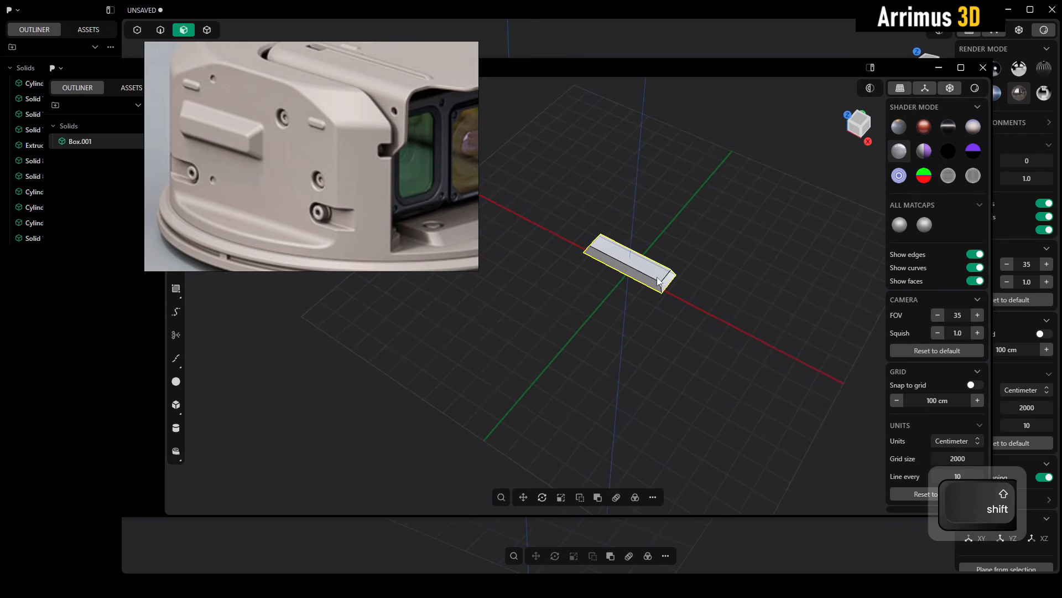
pyautogui.hotkey('shift', 'd')
pyautogui.scroll(5, 625, 279)
pyautogui.press('y')
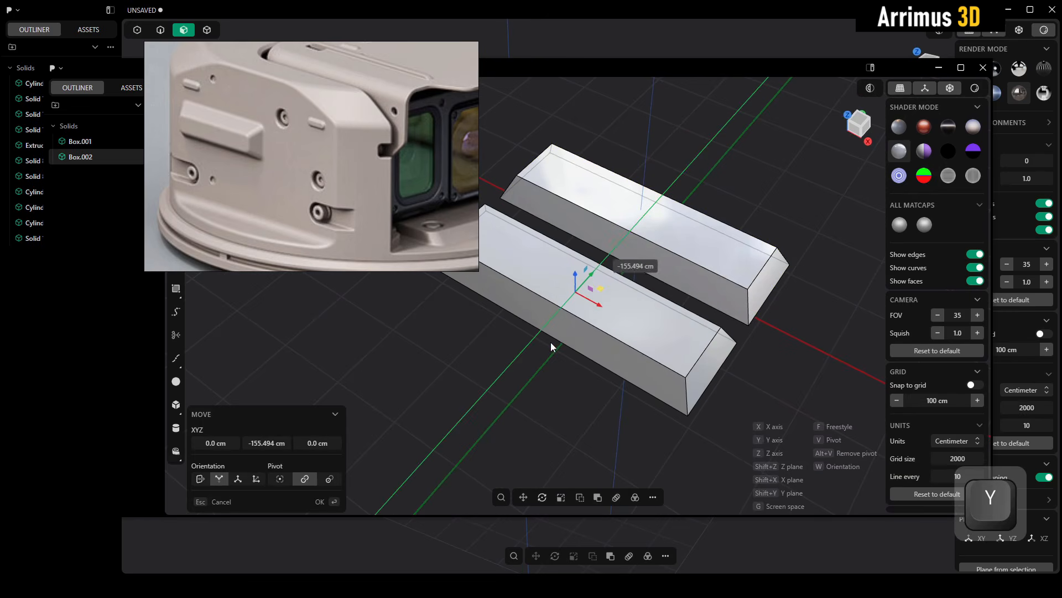
pyautogui.click(721, 392)
# Step: Round the four slanted corner edges of the copied tapered block with a fillet
pyautogui.click(688, 393)
pyautogui.press('b')
pyautogui.keyDown('alt'); pyautogui.moveTo(731, 338); pyautogui.dragTo(729, 394, button='middle'); pyautogui.keyUp('alt')
pyautogui.keyDown('shift'); pyautogui.click(728, 333); pyautogui.keyUp('shift')
pyautogui.moveTo(564, 257); pyautogui.dragTo(791, 374, button='middle')
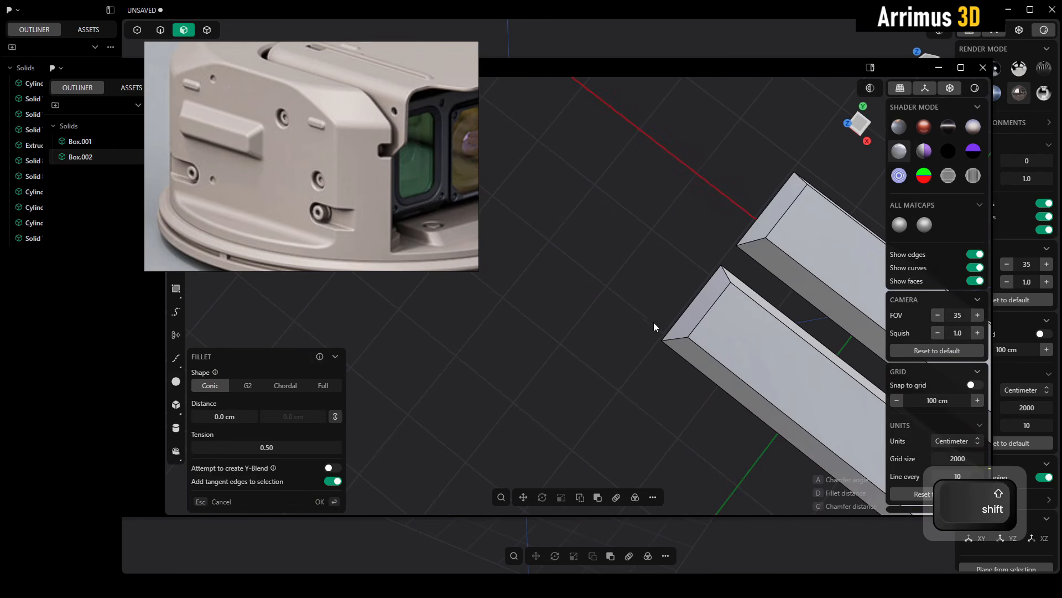
pyautogui.keyDown('shift'); pyautogui.click(676, 338); pyautogui.keyUp('shift')
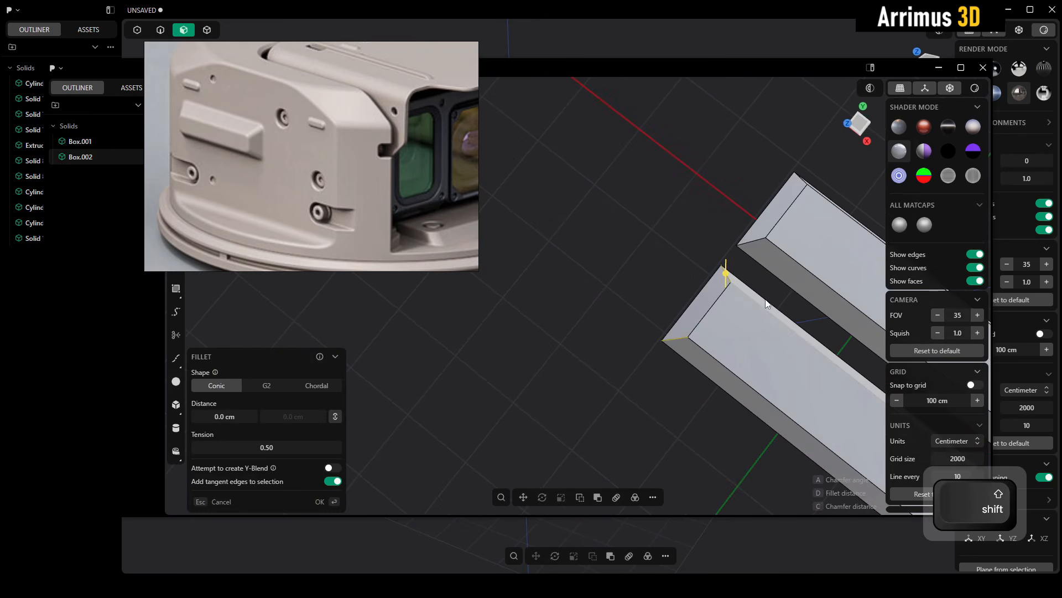
pyautogui.moveTo(765, 304); pyautogui.dragTo(510, 221, button='middle')
pyautogui.moveTo(771, 357); pyautogui.dragTo(776, 327, button='middle')
pyautogui.press('d')
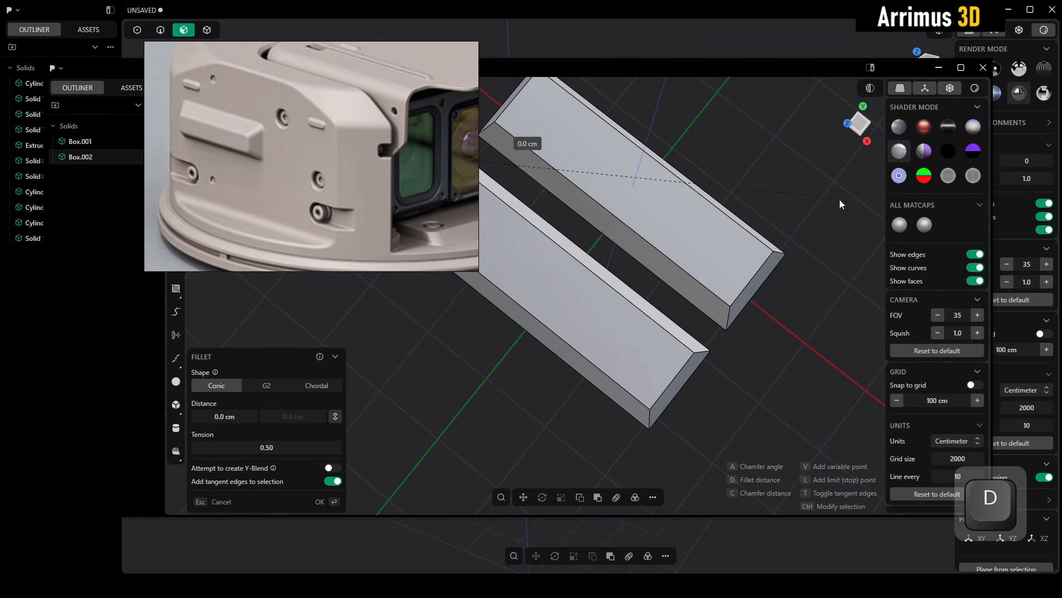
pyautogui.click(872, 207)
pyautogui.rightClick(872, 207)
pyautogui.keyDown('alt'); pyautogui.moveTo(732, 299); pyautogui.dragTo(712, 207, button='middle'); pyautogui.keyUp('alt')
pyautogui.click(718, 187)
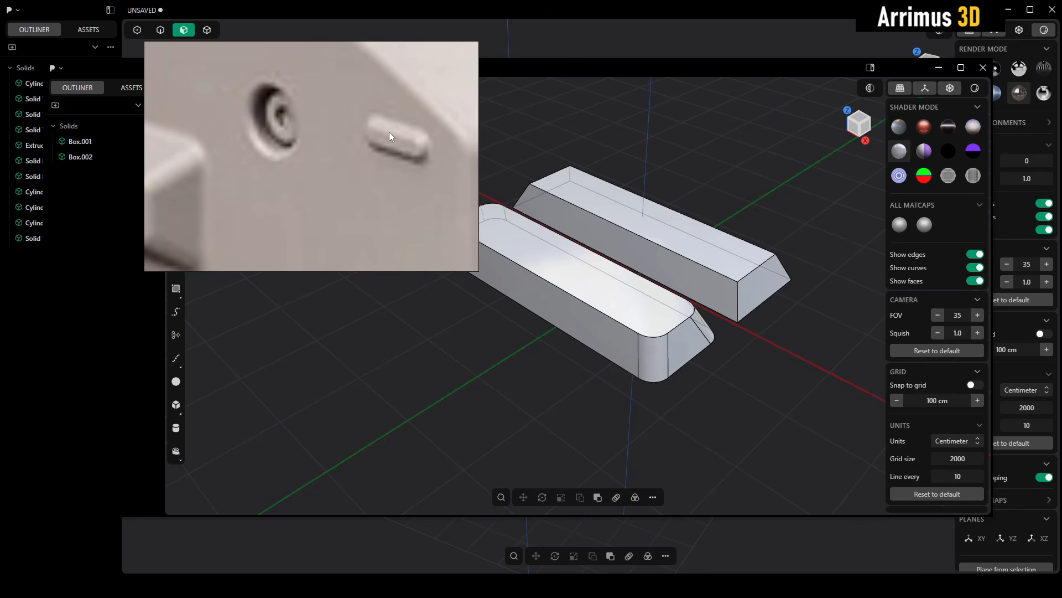
# Step: Create a cylinder with a radius of about 54 cm on the Y axis, in front of the two tapered blocks
pyautogui.keyDown('alt'); pyautogui.moveTo(612, 340); pyautogui.dragTo(662, 323, button='middle'); pyautogui.keyUp('alt')
pyautogui.scroll(-3, 662, 323)
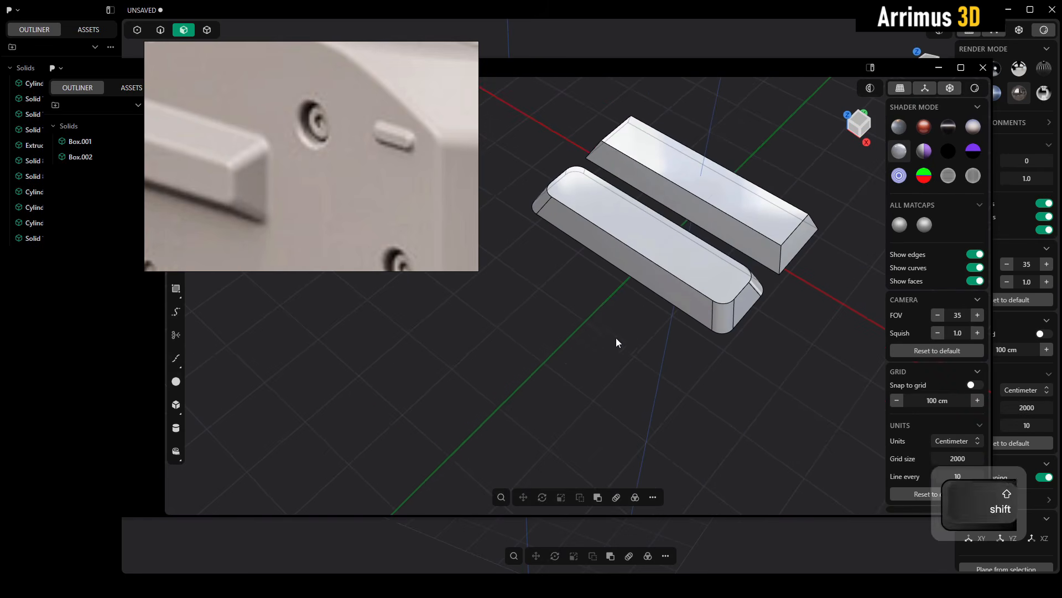
pyautogui.hotkey('shift', '2')
pyautogui.click(560, 347)
pyautogui.click(576, 324)
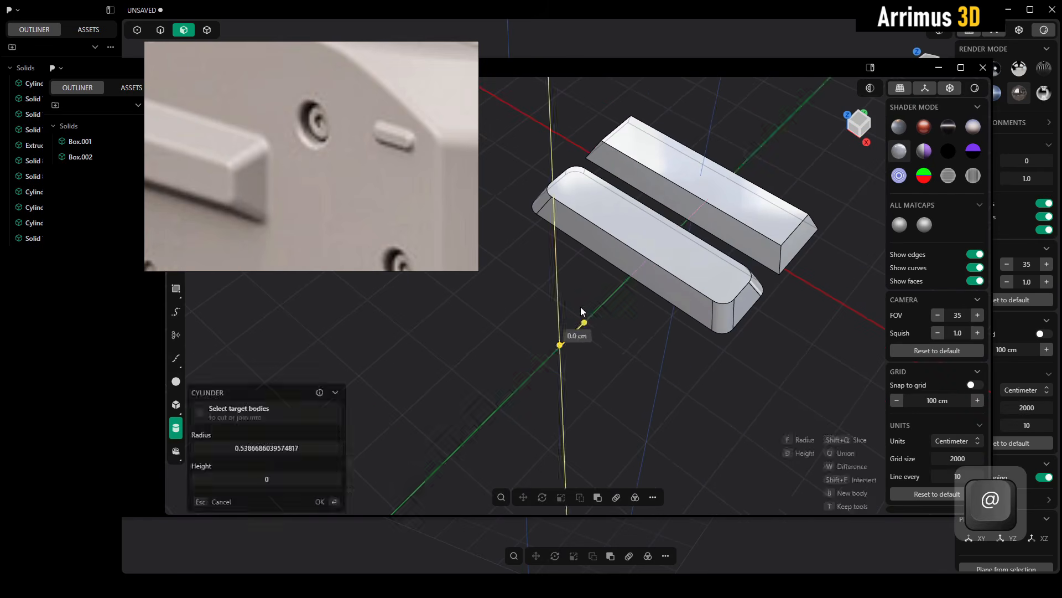
pyautogui.click(582, 300)
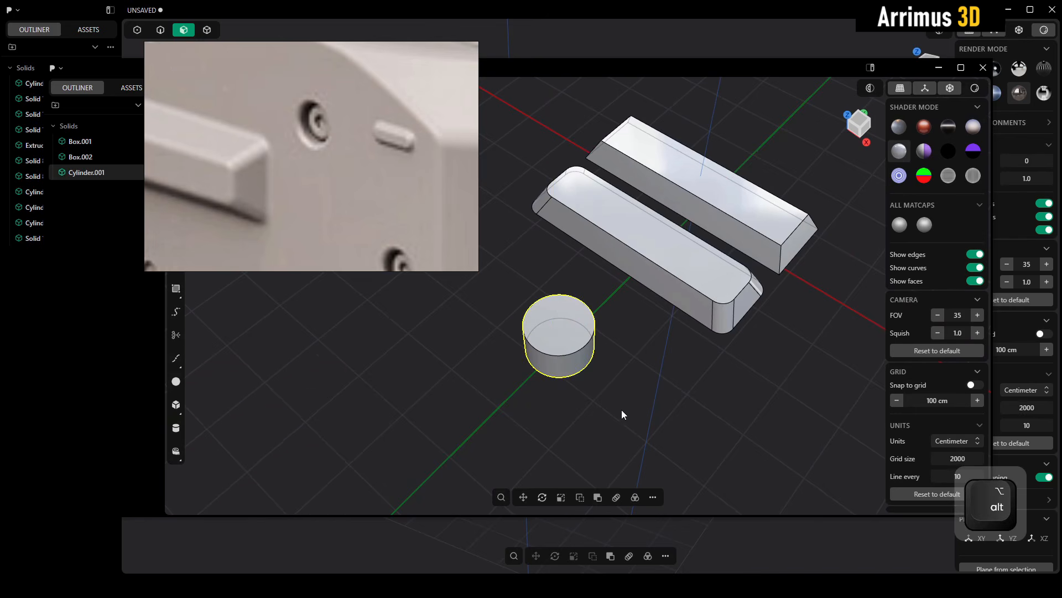
# Step: Chamfer the cylinder's upper rim by about 20 cm
pyautogui.keyDown('alt'); pyautogui.moveTo(622, 409); pyautogui.dragTo(606, 246, button='middle'); pyautogui.keyUp('alt')
pyautogui.press('2')
pyautogui.click(586, 251)
pyautogui.press('b')
pyautogui.press('c')
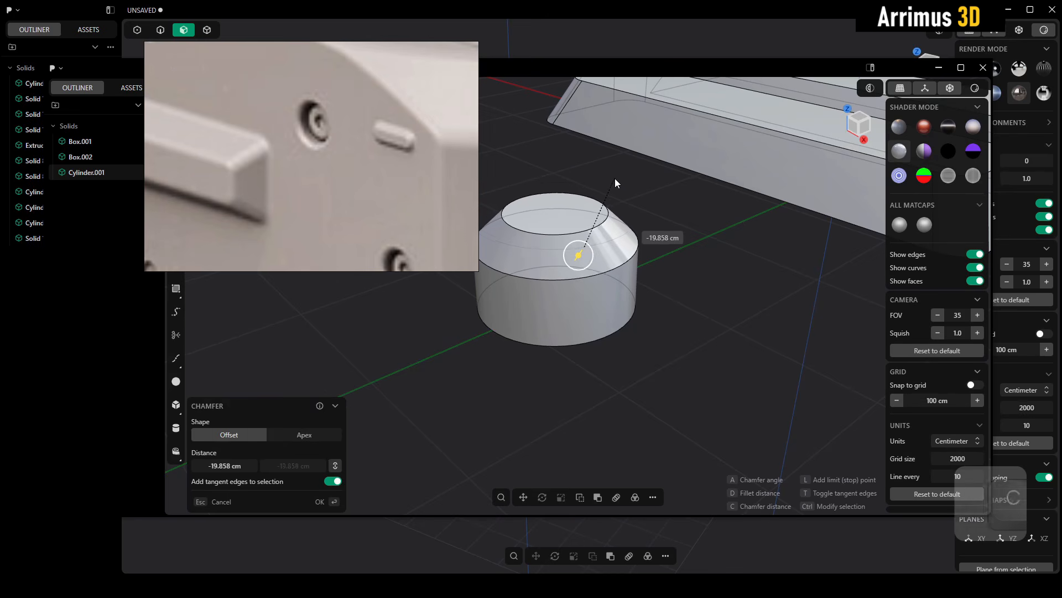
pyautogui.click(616, 177)
pyautogui.rightClick(616, 177)
# Step: Split the chamfered cylinder along the X mirror plane and delete the half on the negative X side
pyautogui.click(599, 291)
pyautogui.keyDown('alt'); pyautogui.moveTo(600, 292); pyautogui.dragTo(622, 270, button='middle'); pyautogui.keyUp('alt')
pyautogui.hotkey('alt', 'x')
pyautogui.press('x')
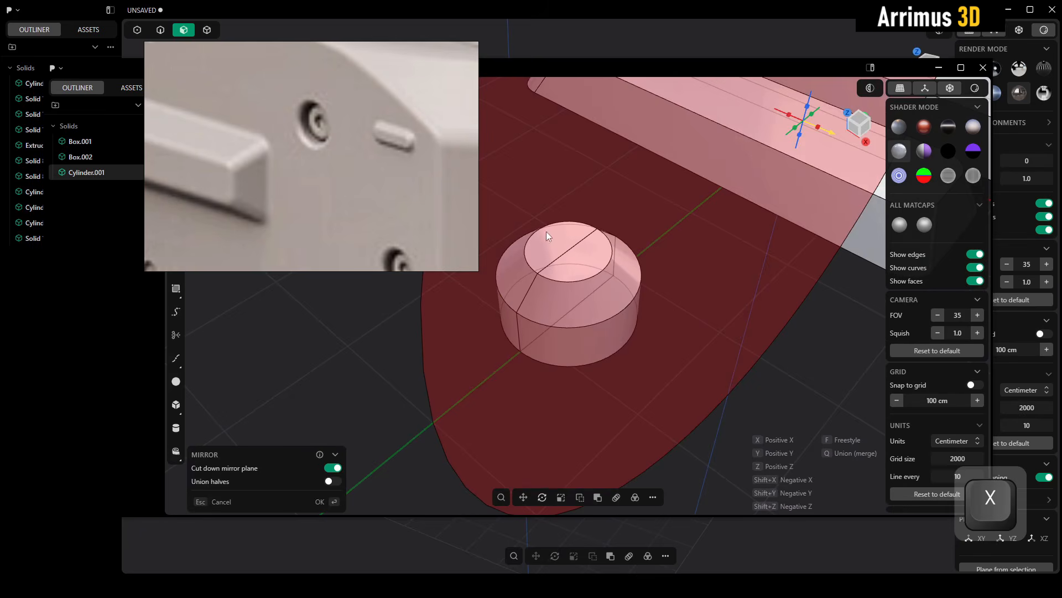
pyautogui.rightClick(698, 300)
pyautogui.press('4')
pyautogui.keyDown('alt'); pyautogui.moveTo(554, 271); pyautogui.dragTo(517, 300, button='middle'); pyautogui.keyUp('alt')
pyautogui.click(519, 266)
pyautogui.press('x')
# Step: Move the remaining half cylinder about 222 cm along the X axis
pyautogui.press('g')
pyautogui.press('x')
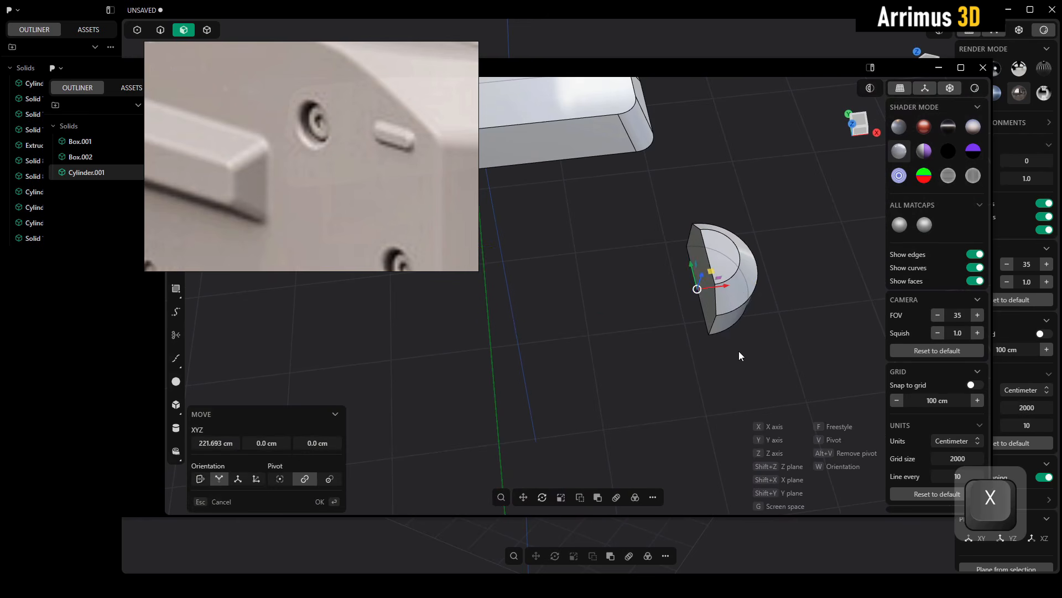
pyautogui.rightClick(739, 351)
# Step: Extrude the half cylinder's flat cut face about 220 cm back to the Y axis, forming a round-ended bar
pyautogui.press('3')
pyautogui.click(706, 281)
pyautogui.moveTo(706, 283); pyautogui.dragTo(710, 282, button='middle')
pyautogui.press('d')
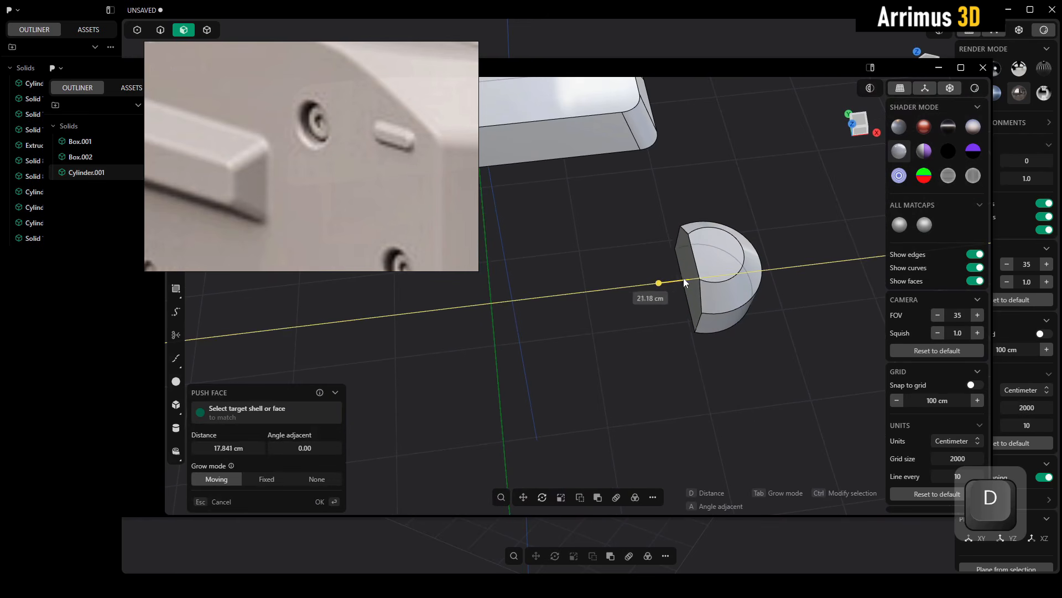
pyautogui.press('Escape')
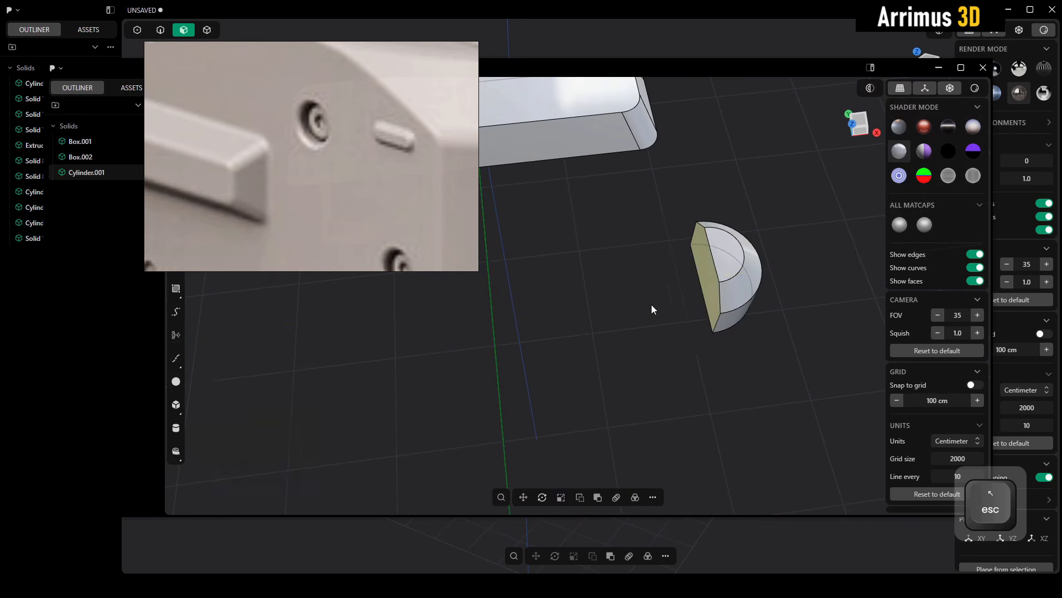
pyautogui.press('e')
pyautogui.press('d')
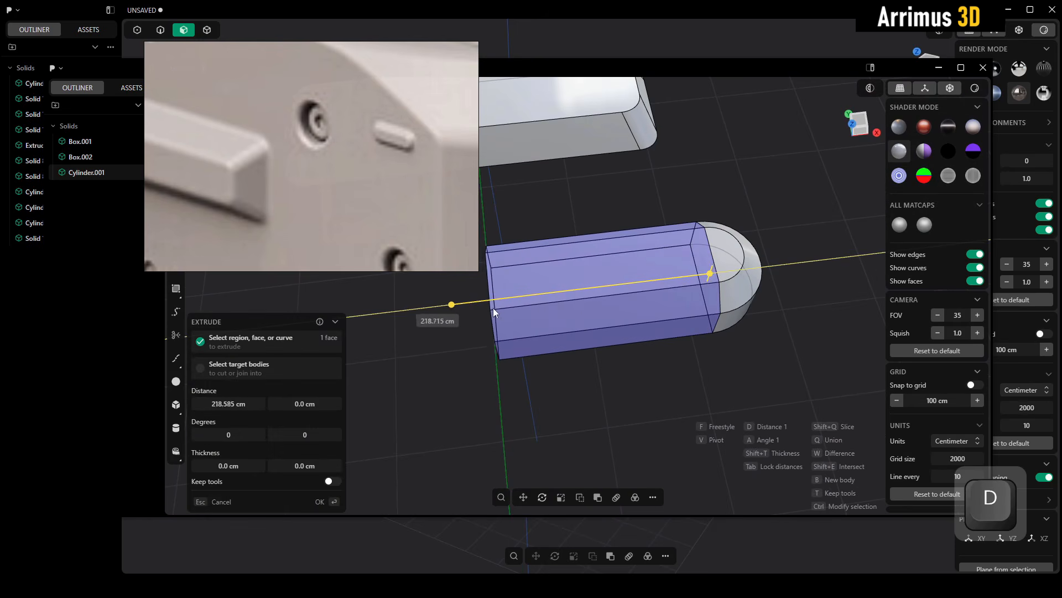
pyautogui.press('ctrl')
pyautogui.rightClick(518, 316)
pyautogui.click(610, 381)
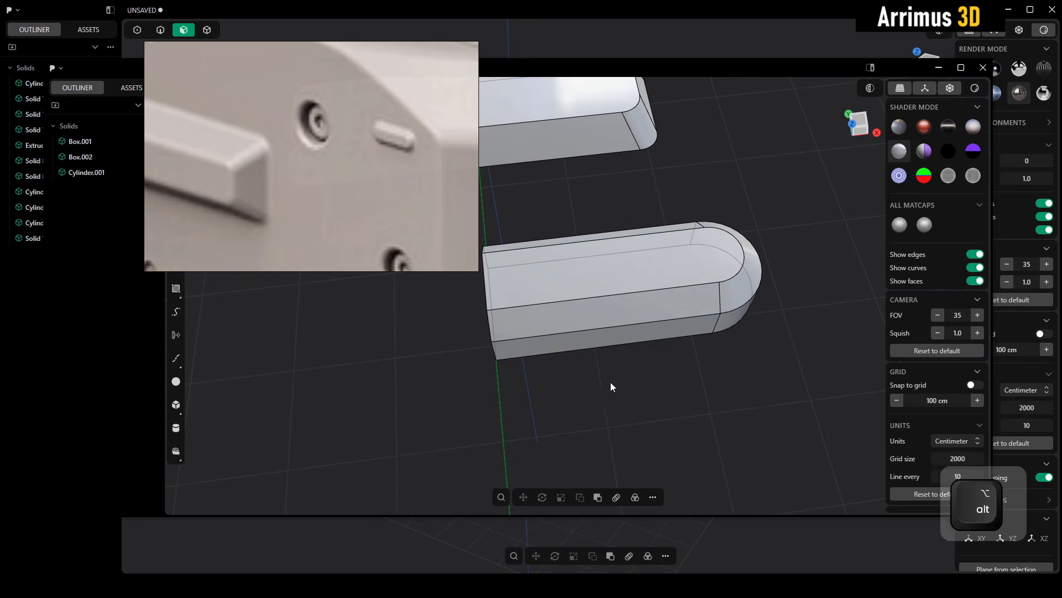
# Step: Mirror the round-ended bar across the X axis
pyautogui.keyDown('alt'); pyautogui.moveTo(610, 381); pyautogui.dragTo(622, 369, button='middle'); pyautogui.keyUp('alt')
pyautogui.scroll(-3, 622, 369)
pyautogui.press('4')
pyautogui.click(725, 378)
pyautogui.moveTo(725, 378); pyautogui.dragTo(694, 343, button='middle')
pyautogui.hotkey('alt', 'x')
pyautogui.press('x')
pyautogui.rightClick(692, 342)
pyautogui.click(791, 359)
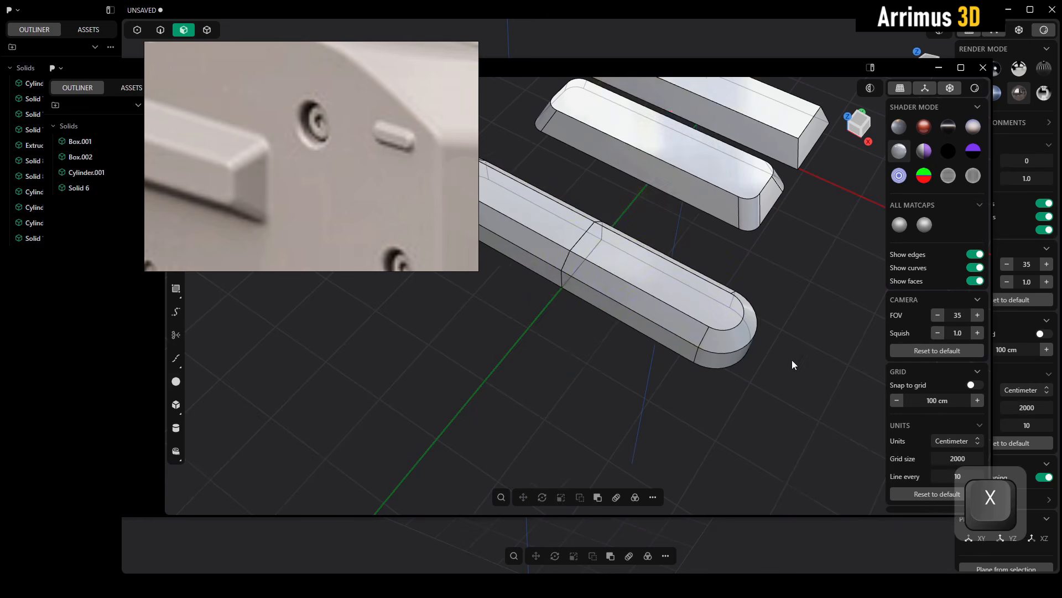
# Step: Delete the mirrored half of the bar
pyautogui.keyDown('alt'); pyautogui.moveTo(792, 359); pyautogui.dragTo(777, 330, button='middle'); pyautogui.keyUp('alt')
pyautogui.click(541, 259)
pyautogui.press('x')
# Step: Push the bar's bottom face upward by about 47 cm, removing the straight lower part below the chamfer
pyautogui.keyDown('alt'); pyautogui.moveTo(642, 322); pyautogui.dragTo(672, 262, button='middle'); pyautogui.keyUp('alt')
pyautogui.press('3')
pyautogui.click(712, 399)
pyautogui.press('d')
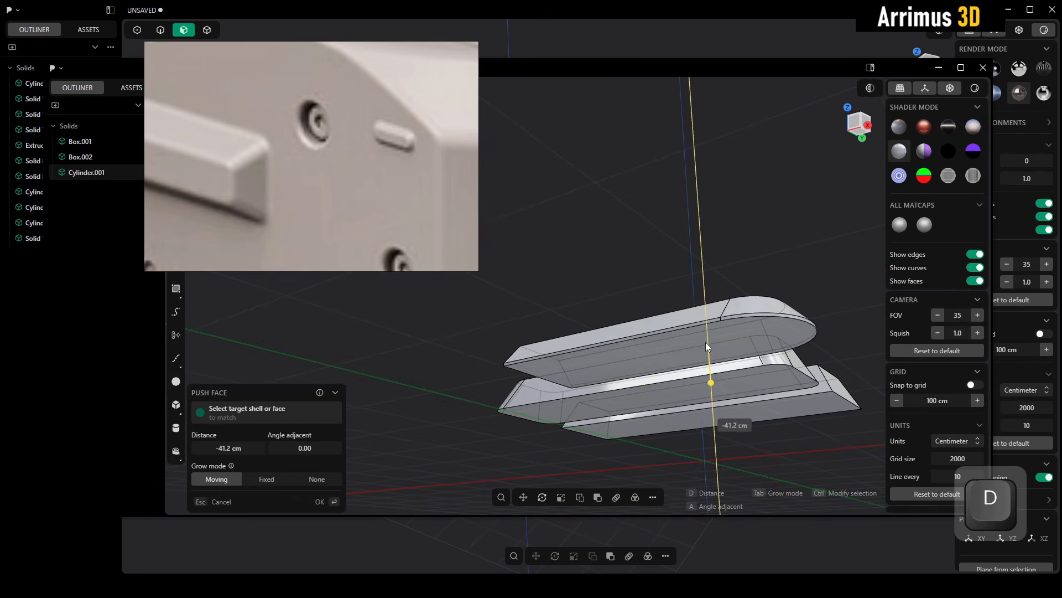
pyautogui.click(703, 338)
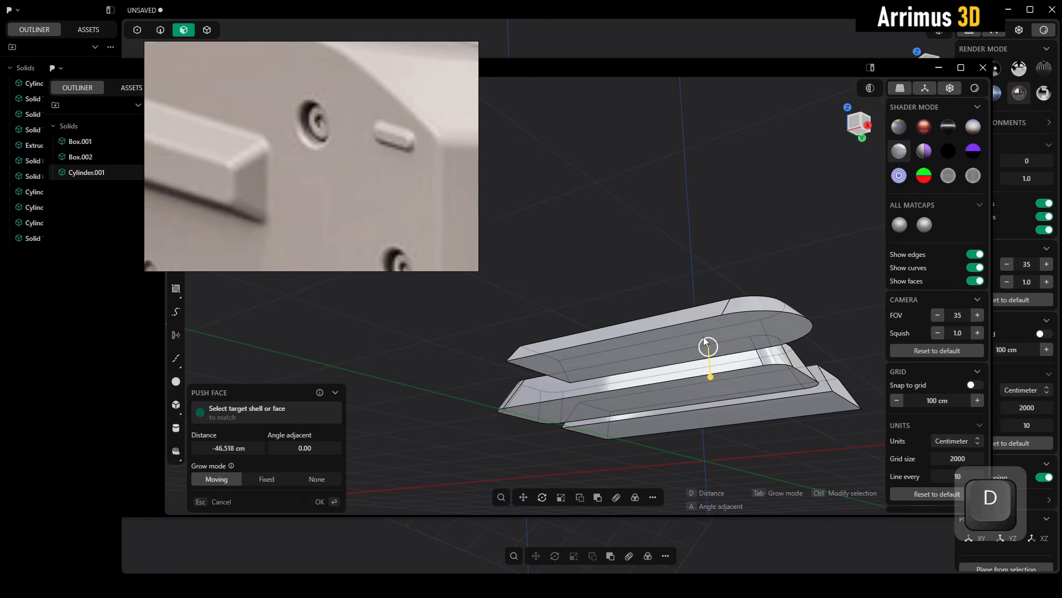
pyautogui.keyDown('alt'); pyautogui.moveTo(702, 339); pyautogui.dragTo(673, 388, button='middle'); pyautogui.keyUp('alt')
pyautogui.rightClick(673, 389)
# Step: Scale the bar by about 1.36 along the Z axis
pyautogui.press('4')
pyautogui.click(712, 303)
pyautogui.press('s')
pyautogui.press('z')
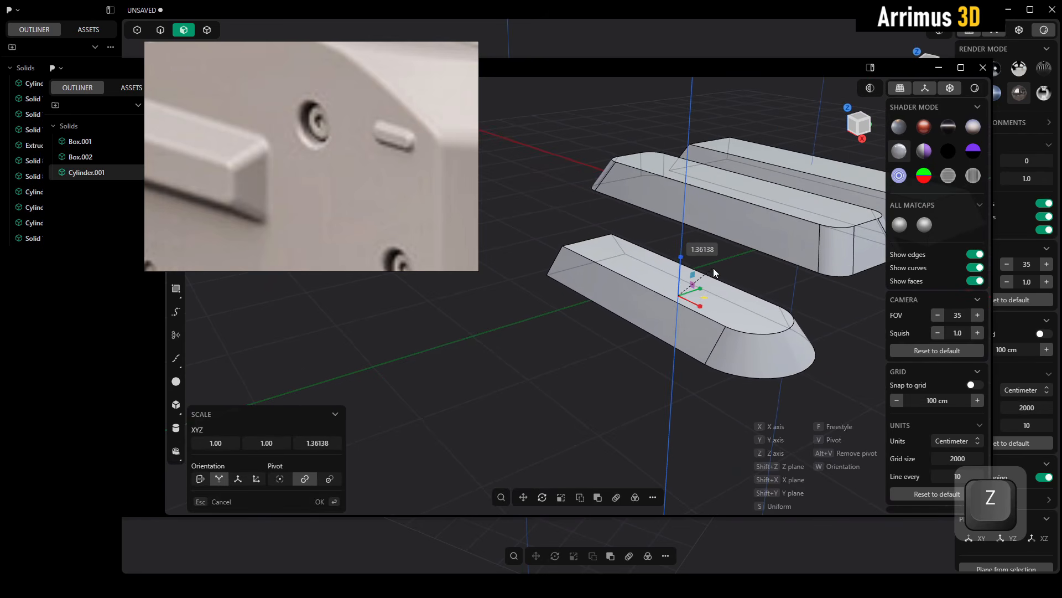
pyautogui.click(712, 267)
pyautogui.rightClick(712, 267)
pyautogui.click(613, 384)
pyautogui.moveTo(613, 385); pyautogui.dragTo(604, 370, button='middle')
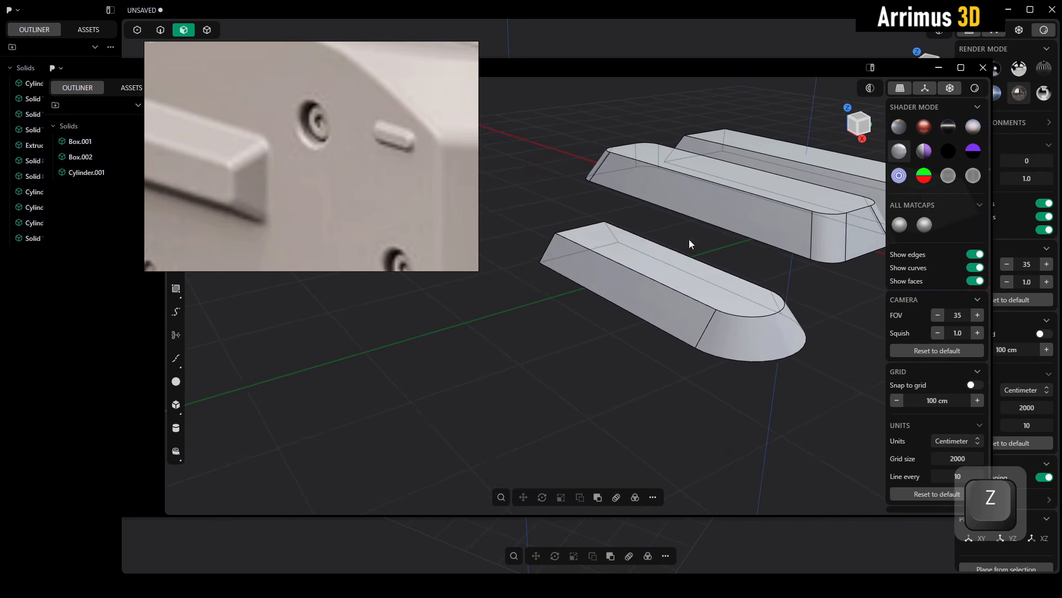
# Step: Turn off the see-through x-ray display of the solids
pyautogui.click(696, 285)
pyautogui.keyDown('alt'); pyautogui.moveTo(693, 324); pyautogui.dragTo(696, 350, button='middle'); pyautogui.keyUp('alt')
pyautogui.click(632, 411)
pyautogui.hotkey('alt', 'z')
pyautogui.moveTo(679, 386); pyautogui.dragTo(697, 365, button='middle')
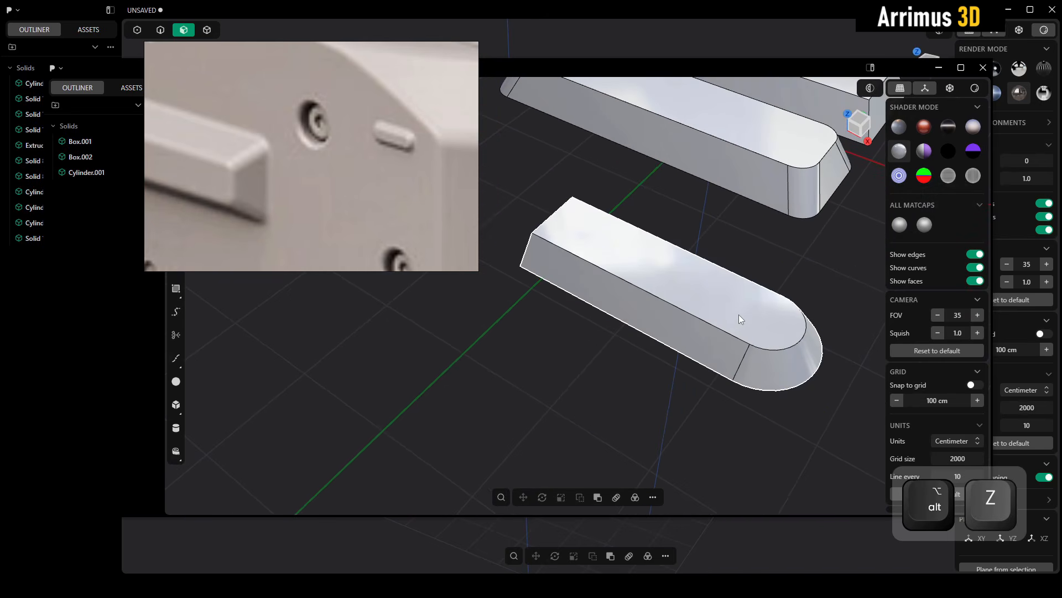
# Step: Mirror the beveled half bar across the X axis to form a full bar with two round ends
pyautogui.click(739, 314)
pyautogui.scroll(-5, 739, 319)
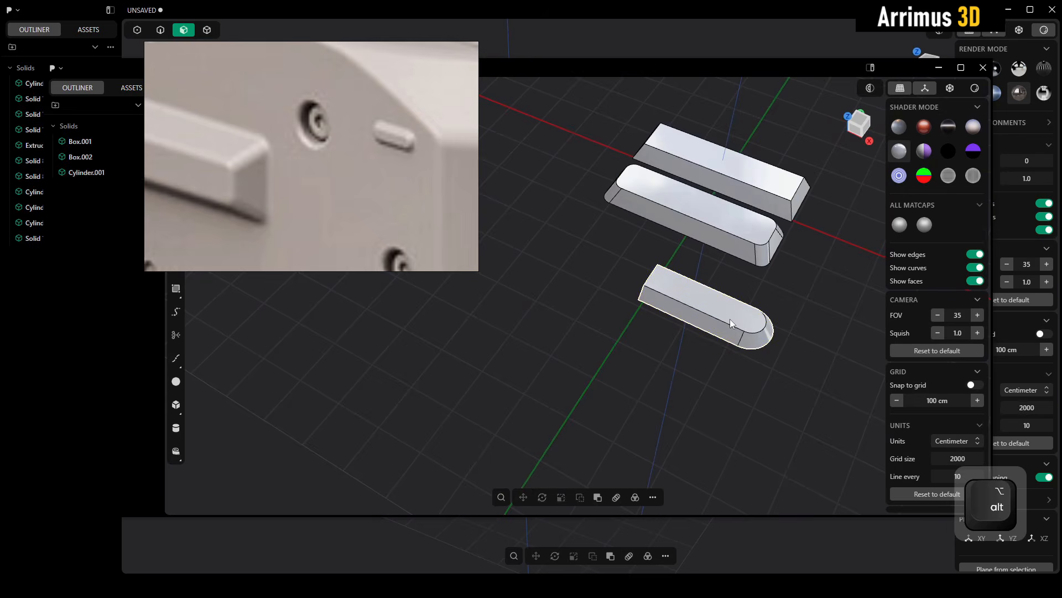
pyautogui.hotkey('alt', 'x')
pyautogui.press('x')
pyautogui.click(668, 312)
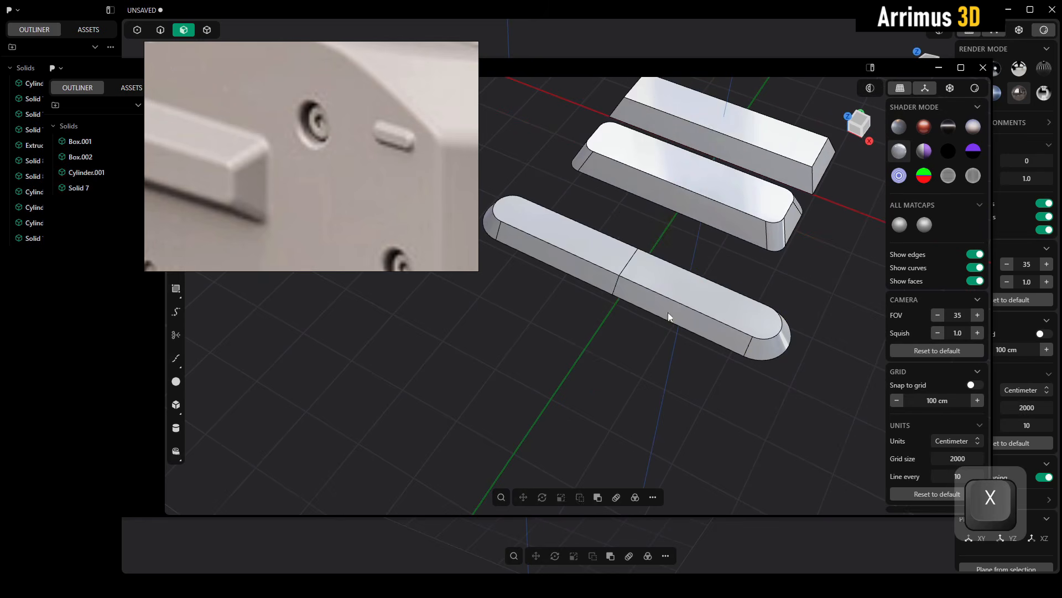
# Step: Duplicate both halves of the long bar and move the copy about -127 cm along the Y axis
pyautogui.moveTo(643, 252); pyautogui.dragTo(598, 289)
pyautogui.keyDown('alt'); pyautogui.moveTo(597, 289); pyautogui.dragTo(606, 264, button='middle'); pyautogui.keyUp('alt')
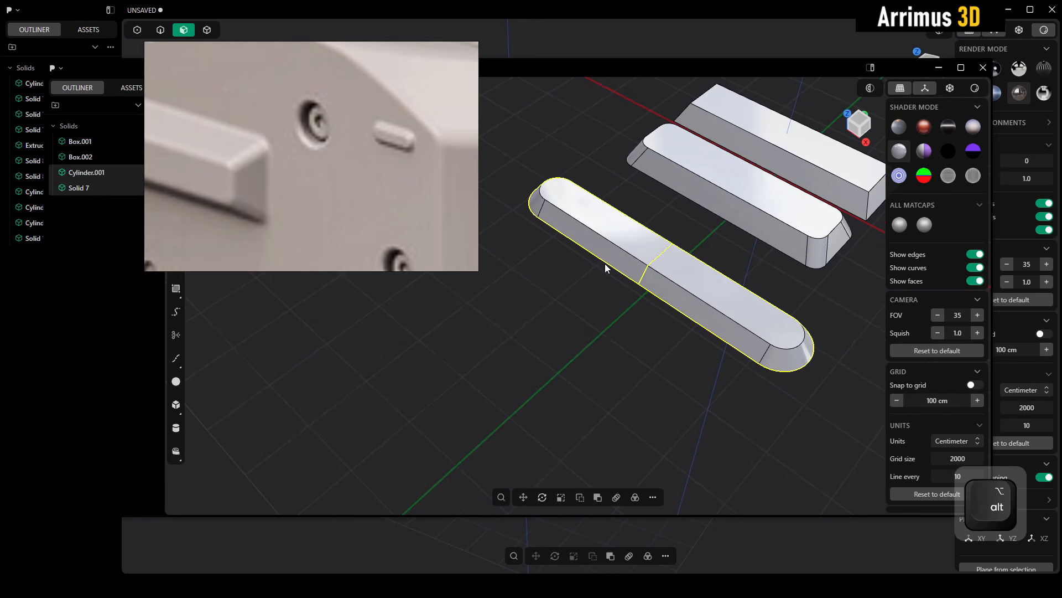
pyautogui.hotkey('alt', 'd')
pyautogui.press('y')
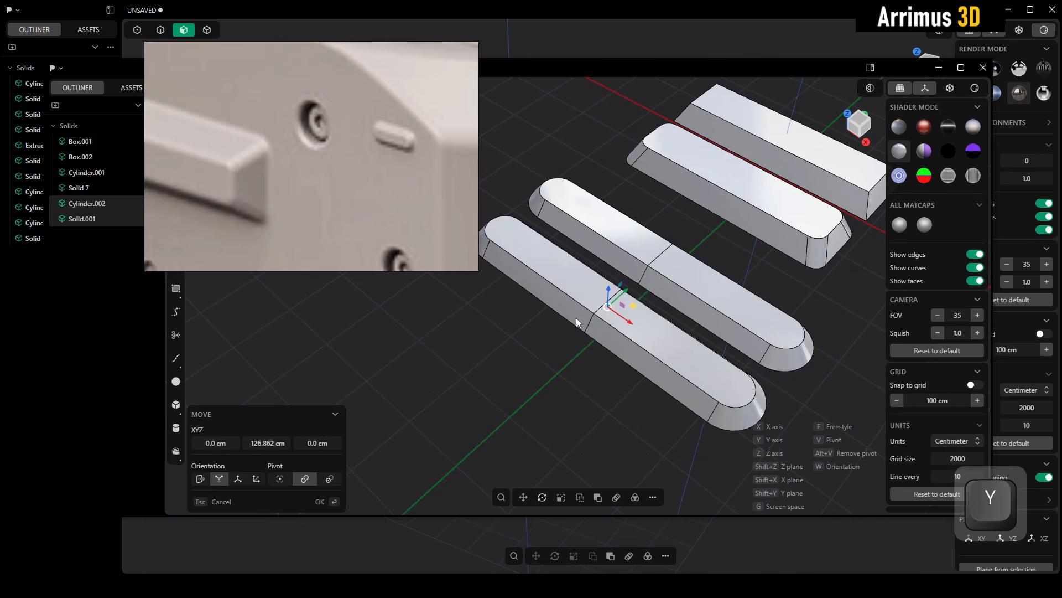
pyautogui.click(576, 317)
# Step: Delete the mirrored half of the copied bar and move its remaining half about -106 cm along the X axis
pyautogui.click(566, 313)
pyautogui.press('x')
pyautogui.click(659, 338)
pyautogui.moveTo(657, 335); pyautogui.dragTo(662, 341, button='middle')
pyautogui.press('g')
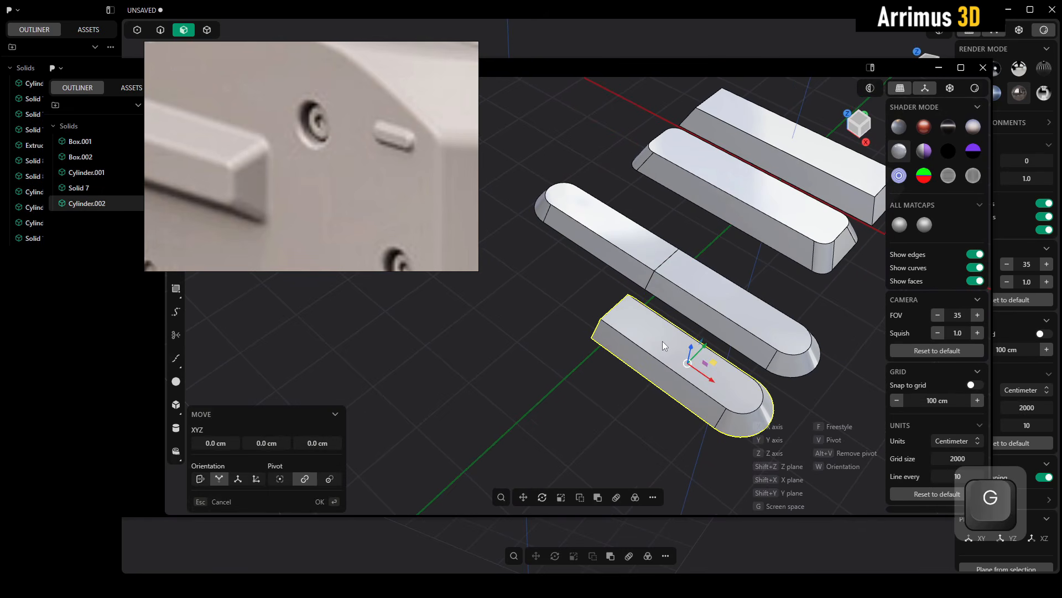
pyautogui.press('x')
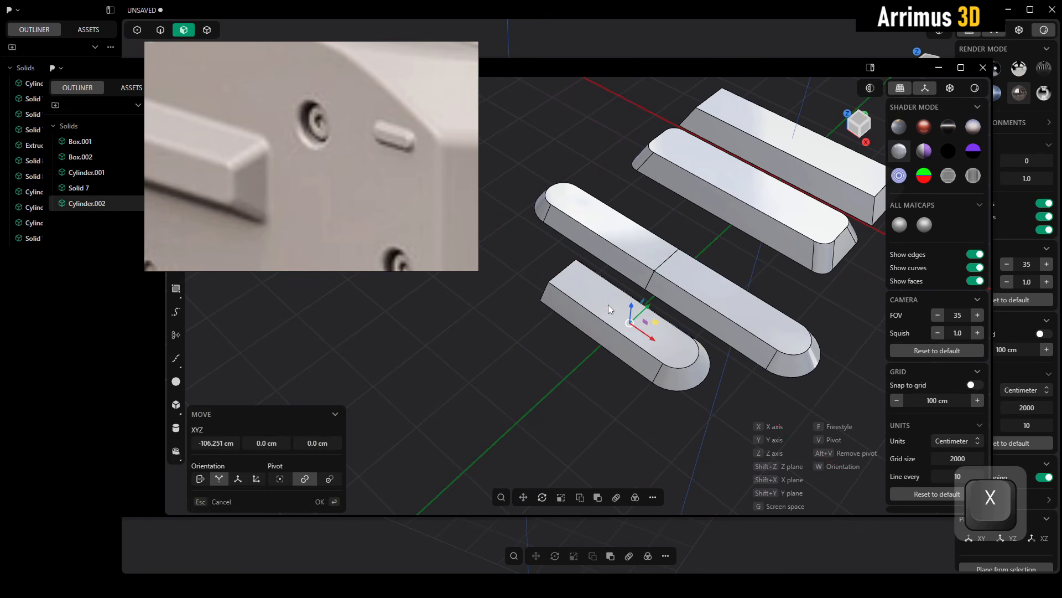
pyautogui.rightClick(609, 305)
# Step: Mirror the moved half across the X axis, cutting it at the mirror plane to form a shorter bar
pyautogui.hotkey('alt', 'x')
pyautogui.press('x')
pyautogui.rightClick(605, 414)
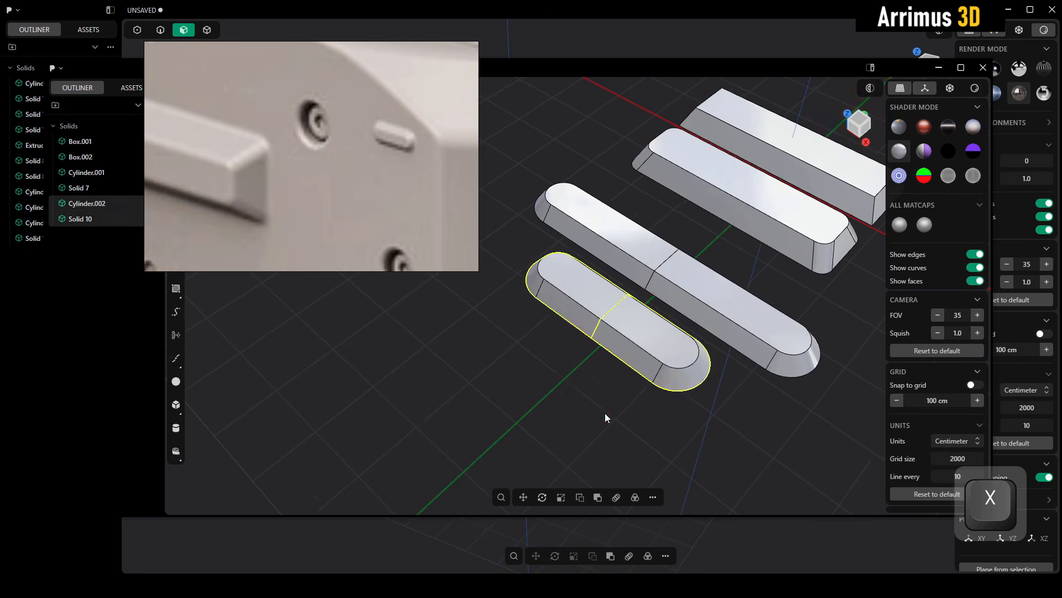
pyautogui.click(610, 387)
pyautogui.moveTo(611, 386); pyautogui.dragTo(612, 380, button='middle')
# Step: Duplicate both halves of the shorter bar and move the copy along the negative Y axis
pyautogui.click(589, 305)
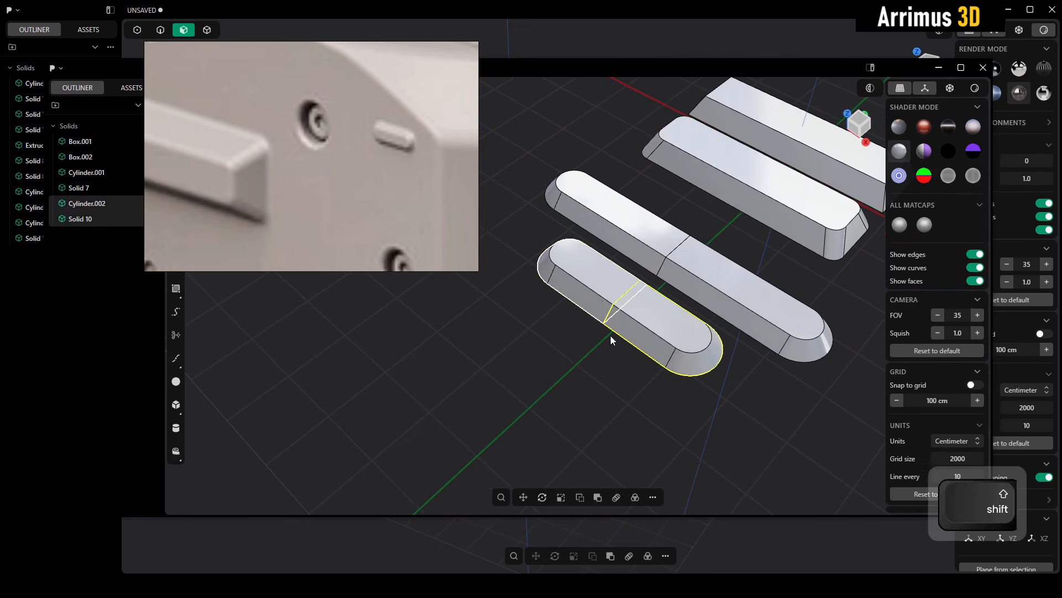
pyautogui.hotkey('shift', 'd')
pyautogui.press('y')
pyautogui.rightClick(557, 365)
pyautogui.click(556, 366)
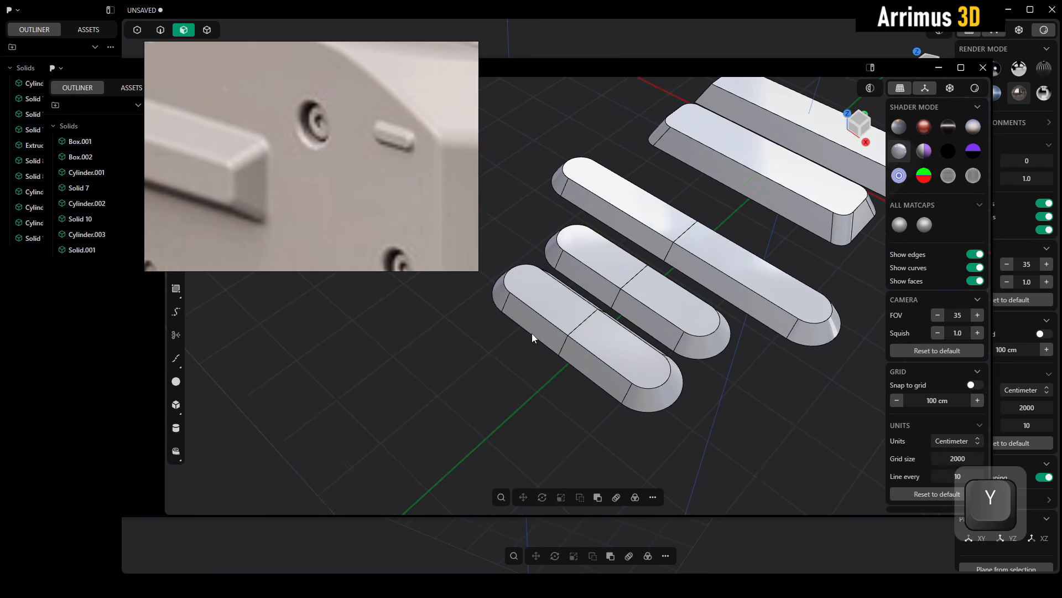
# Step: Delete the mirrored half of the newest copy and move its remaining half in the negative X direction
pyautogui.click(533, 331)
pyautogui.press('x')
pyautogui.click(612, 362)
pyautogui.press('g')
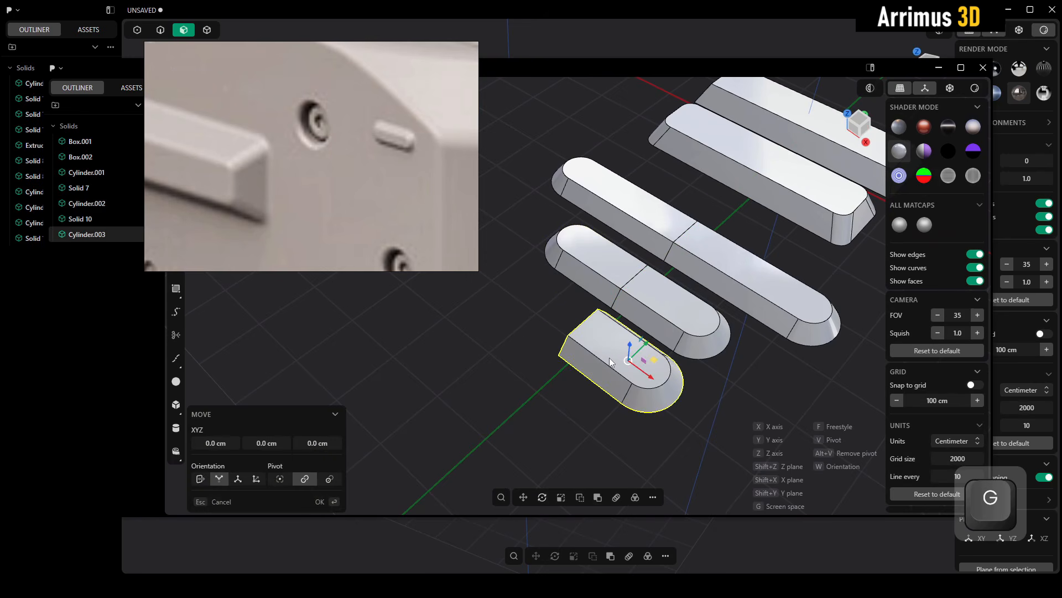
pyautogui.press('x')
pyautogui.click(580, 333)
# Step: Mirror the newest half bar across the X axis, cutting it at the mirror plane to form the shortest bar
pyautogui.hotkey('alt', 'x')
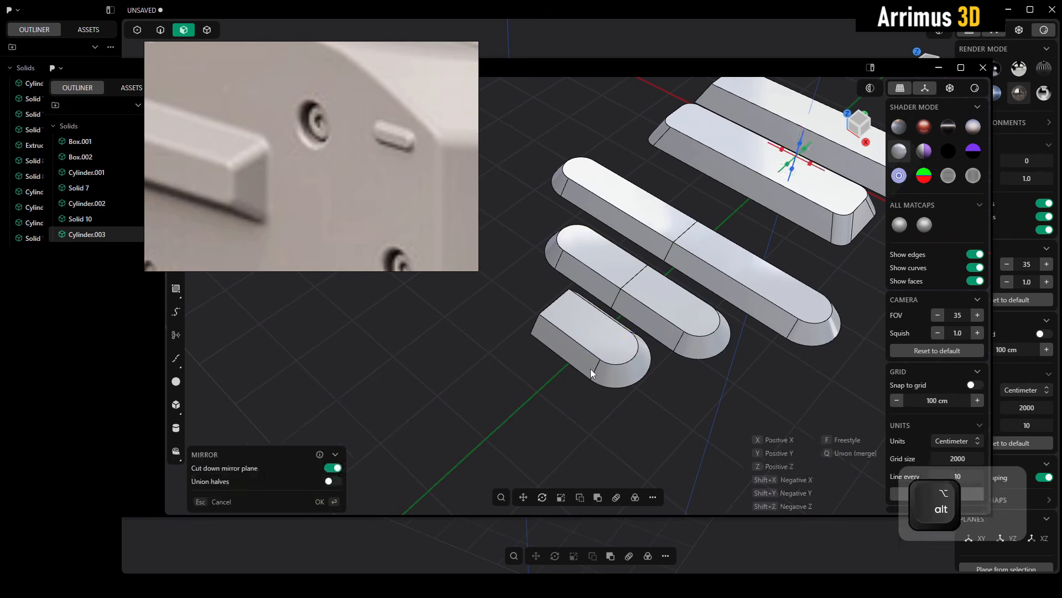
pyautogui.rightClick(594, 381)
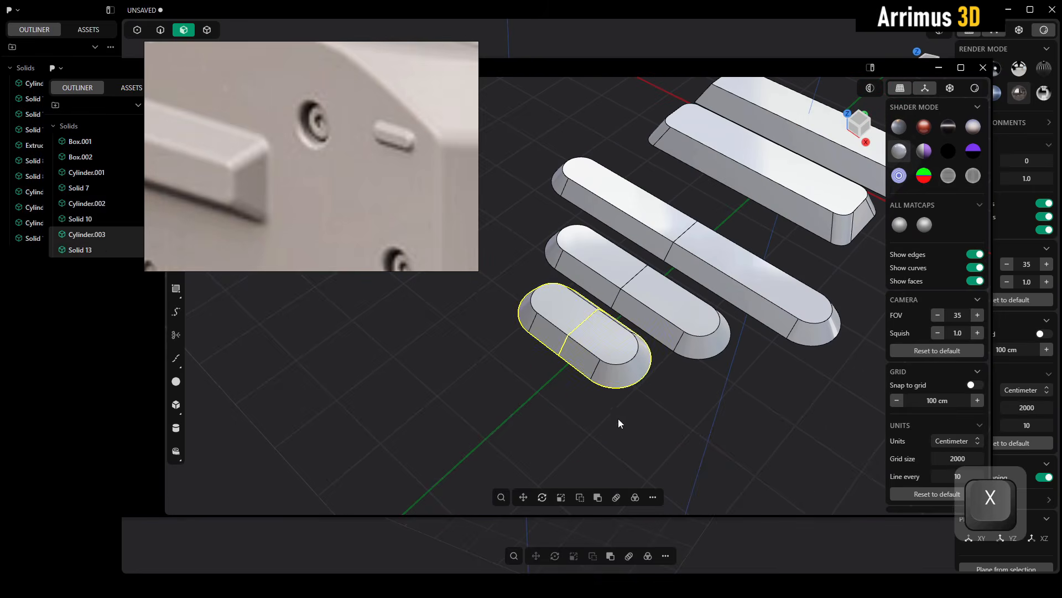
pyautogui.click(618, 420)
# Step: Select the three round-ended bars and union their halves into single solids
pyautogui.keyDown('alt'); pyautogui.moveTo(626, 371); pyautogui.dragTo(623, 392, button='middle'); pyautogui.keyUp('alt')
pyautogui.moveTo(747, 185); pyautogui.dragTo(546, 363)
pyautogui.press('q')
pyautogui.press('q')
pyautogui.rightClick(609, 381)
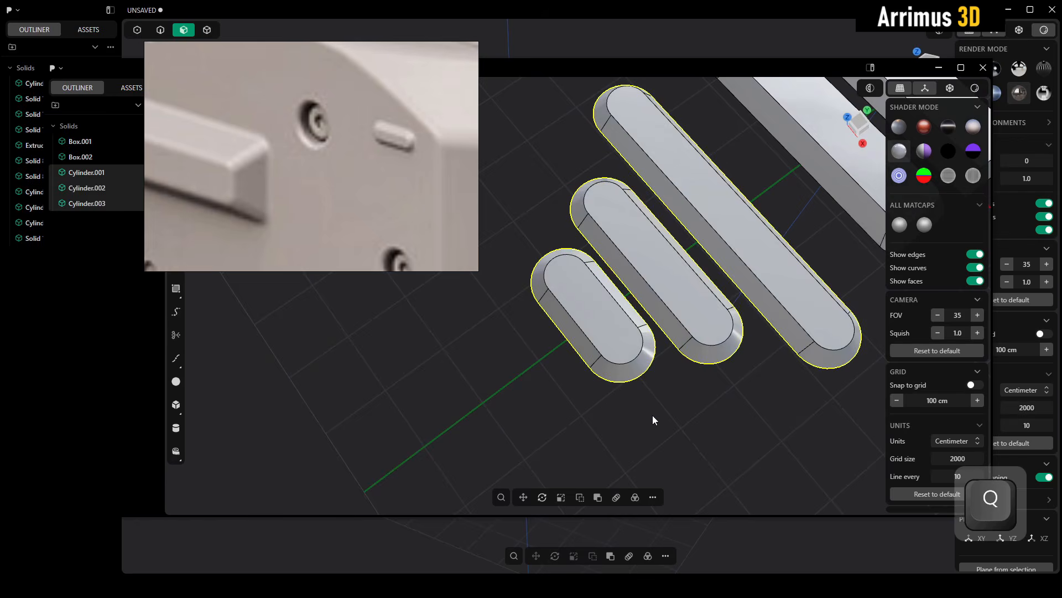
pyautogui.keyDown('alt'); pyautogui.moveTo(652, 415); pyautogui.dragTo(692, 327, button='middle'); pyautogui.keyUp('alt')
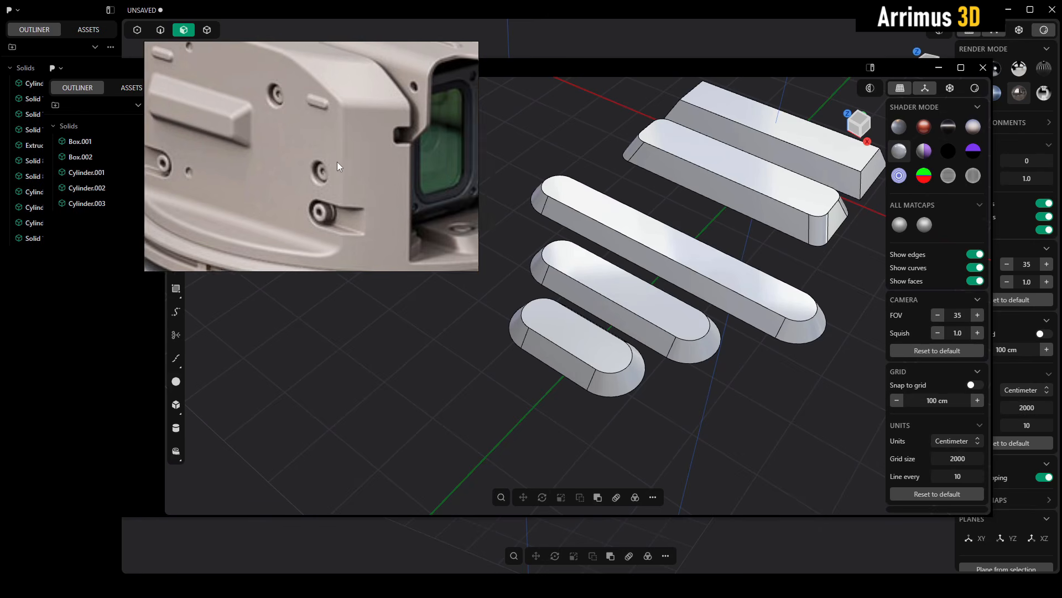
pyautogui.moveTo(307, 147); pyautogui.dragTo(305, 139, button='middle')
pyautogui.moveTo(578, 336); pyautogui.dragTo(620, 291, button='middle')
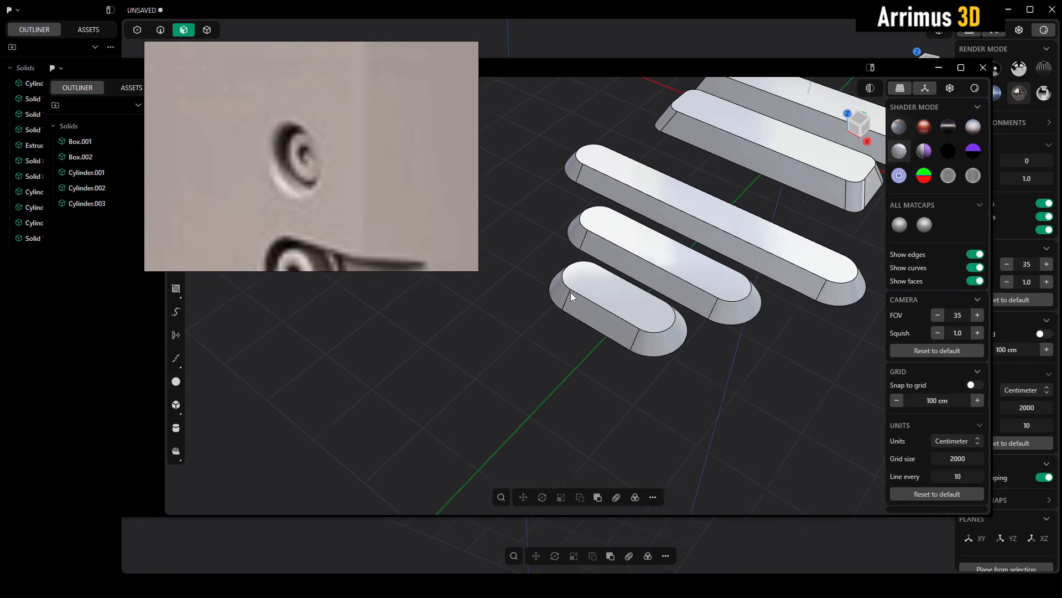
# Step: Draw a cylinder on the Y axis beside the shortest bar, about 67 cm in radius and about 71 cm high
pyautogui.moveTo(527, 323); pyautogui.dragTo(550, 299, button='middle')
pyautogui.hotkey('shift', 'c')
pyautogui.click(564, 369)
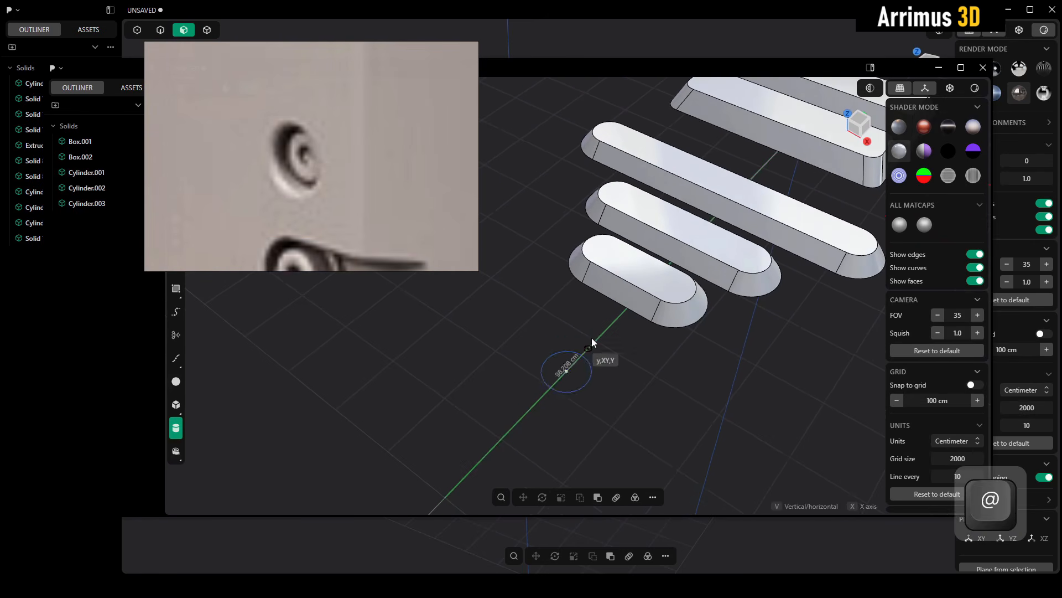
pyautogui.click(597, 338)
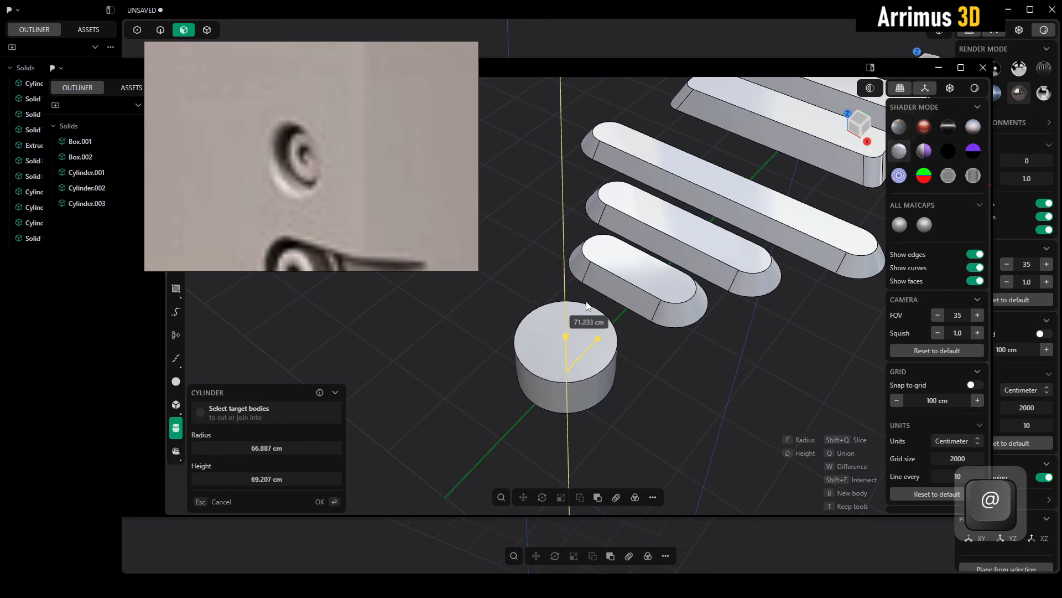
pyautogui.click(591, 302)
pyautogui.rightClick(597, 321)
# Step: Duplicate the cylinder in place and isolate the copy
pyautogui.moveTo(615, 375); pyautogui.dragTo(682, 357, button='middle')
pyautogui.scroll(4, 609, 335)
pyautogui.click(687, 386)
pyautogui.press('4')
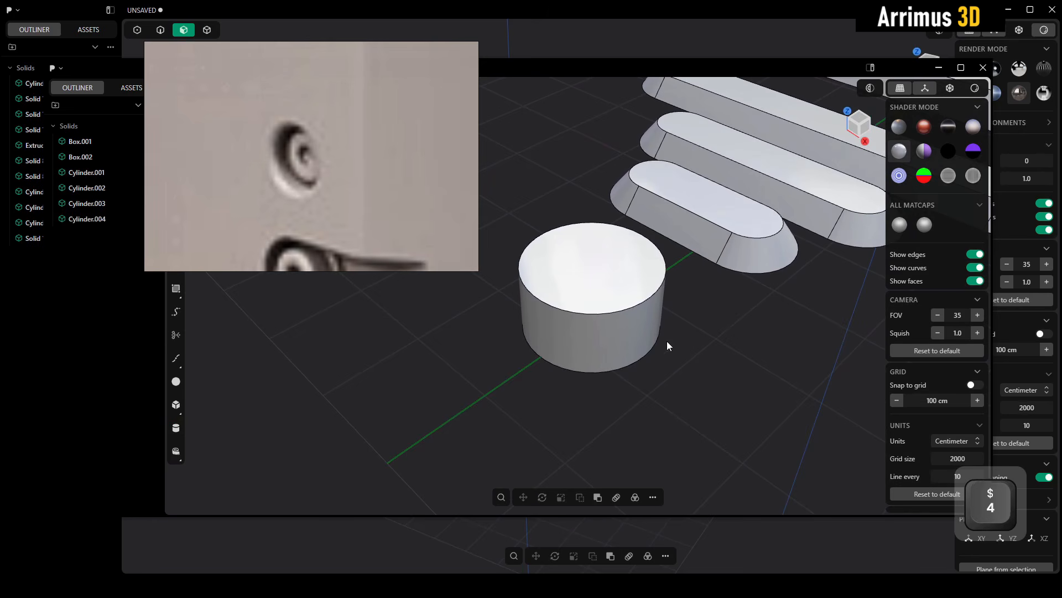
pyautogui.click(613, 315)
pyautogui.scroll(3, 614, 318)
pyautogui.keyDown('alt'); pyautogui.moveTo(615, 321); pyautogui.dragTo(636, 300, button='middle'); pyautogui.keyUp('alt')
pyautogui.hotkey('shift', 'd')
pyautogui.press('/')
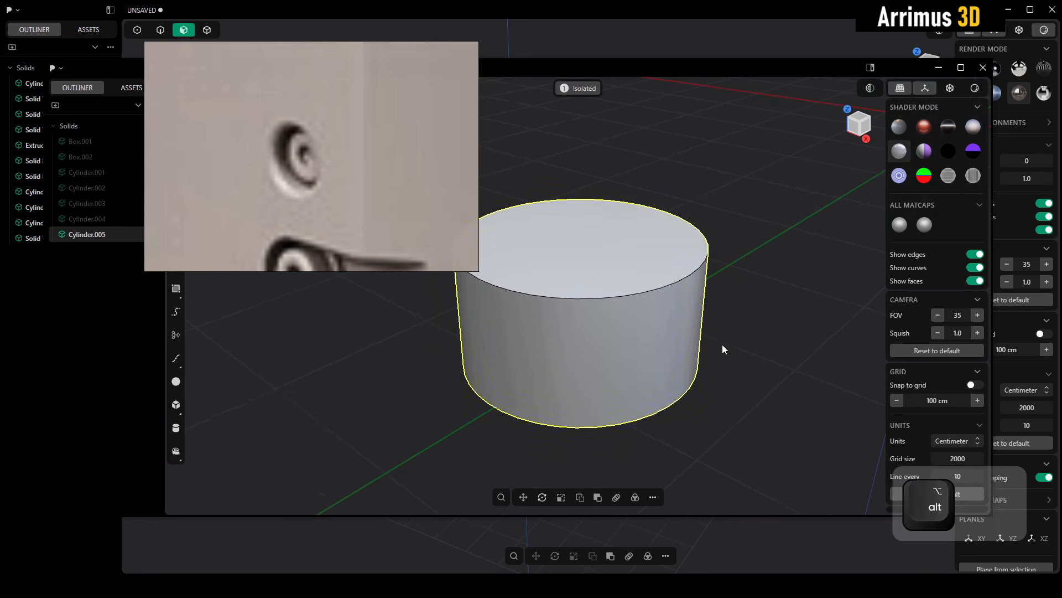
# Step: Shrink the isolated cylinder by pushing its side face inward about 13 cm and its top face down about 21 cm
pyautogui.press('3')
pyautogui.click(646, 341)
pyautogui.press('d')
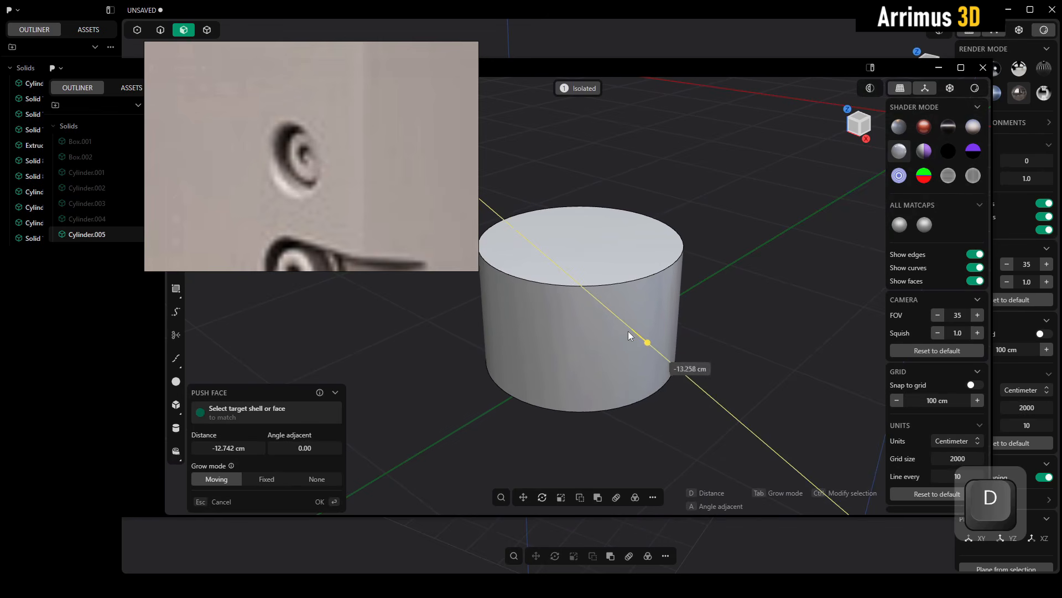
pyautogui.click(629, 331)
pyautogui.click(595, 257)
pyautogui.press('d')
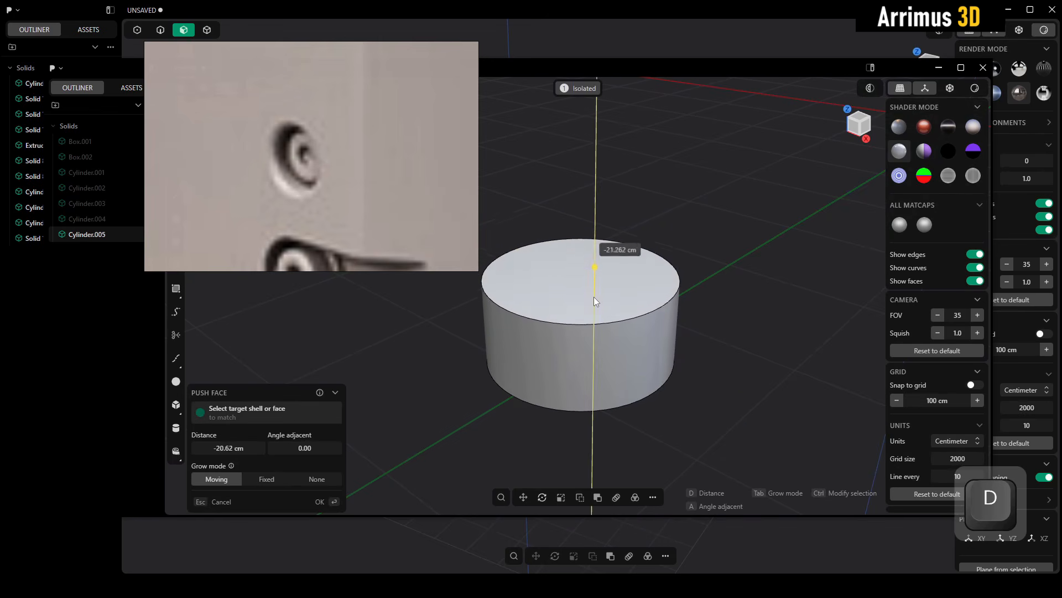
pyautogui.click(593, 300)
pyautogui.rightClick(692, 276)
# Step: Chamfer the top edge of the isolated cylinder
pyautogui.keyDown('alt'); pyautogui.moveTo(692, 275); pyautogui.dragTo(691, 293, button='middle'); pyautogui.keyUp('alt')
pyautogui.click(663, 306)
pyautogui.press('c')
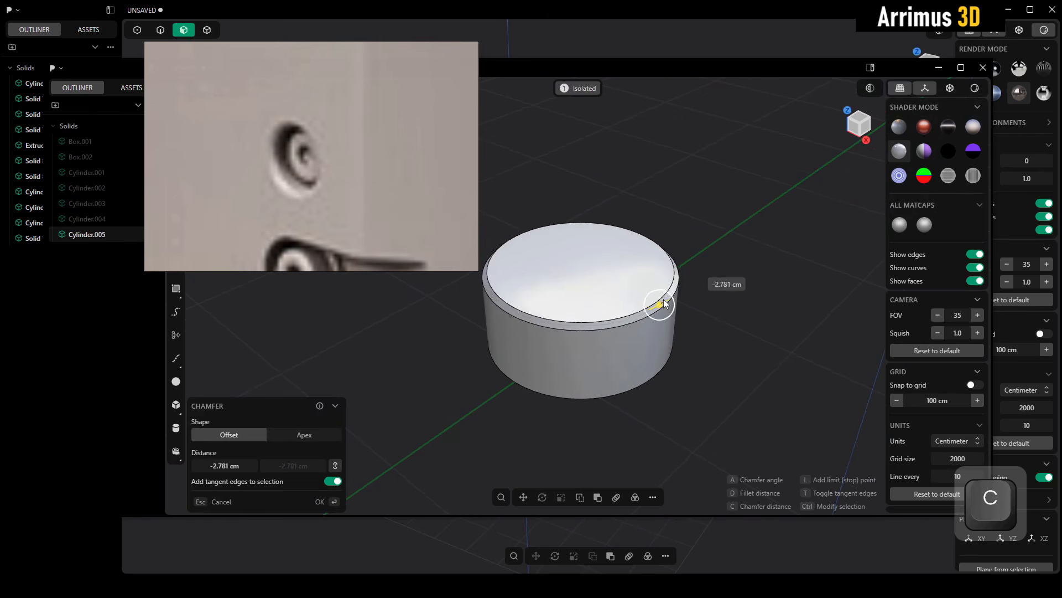
pyautogui.click(664, 300)
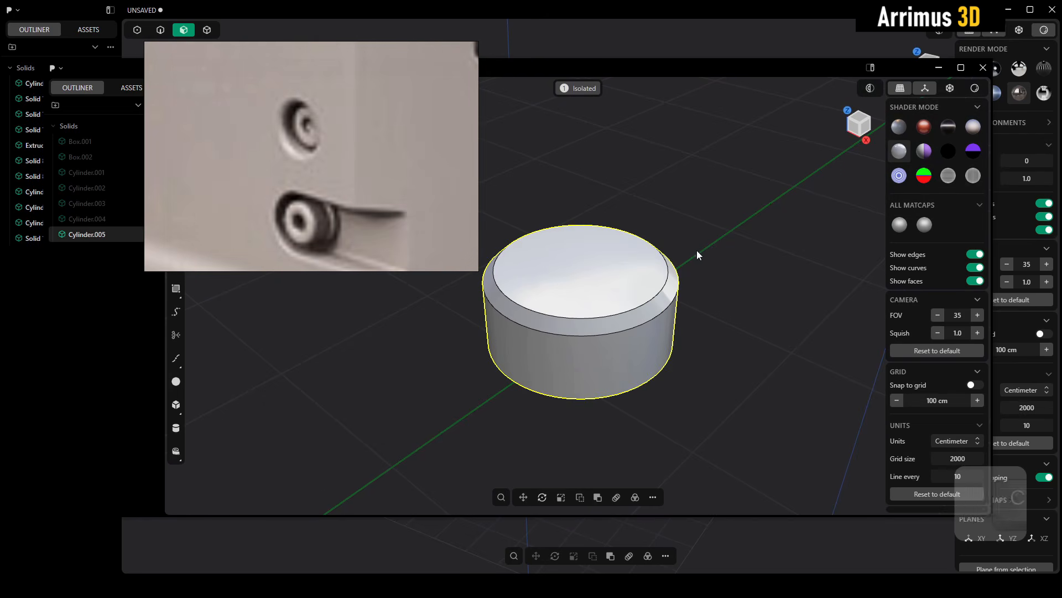
pyautogui.keyDown('alt'); pyautogui.moveTo(696, 250); pyautogui.dragTo(709, 220, button='middle'); pyautogui.keyUp('alt')
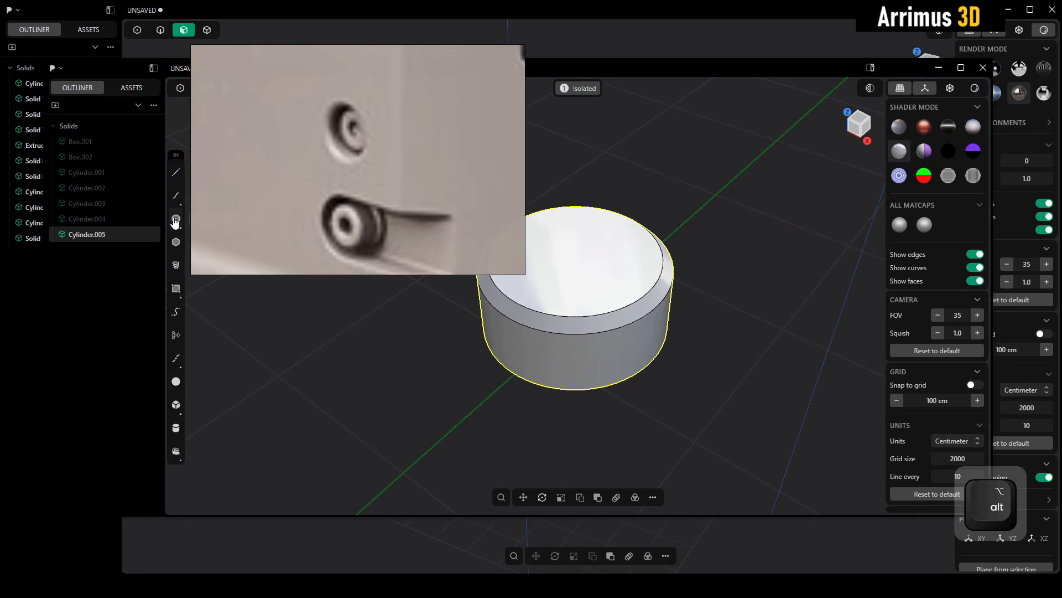
# Step: Draw a six-sided polygon centered on the chamfered cylinder's top face, spanning roughly half the face's width
pyautogui.moveTo(264, 314); pyautogui.dragTo(278, 332, button='middle')
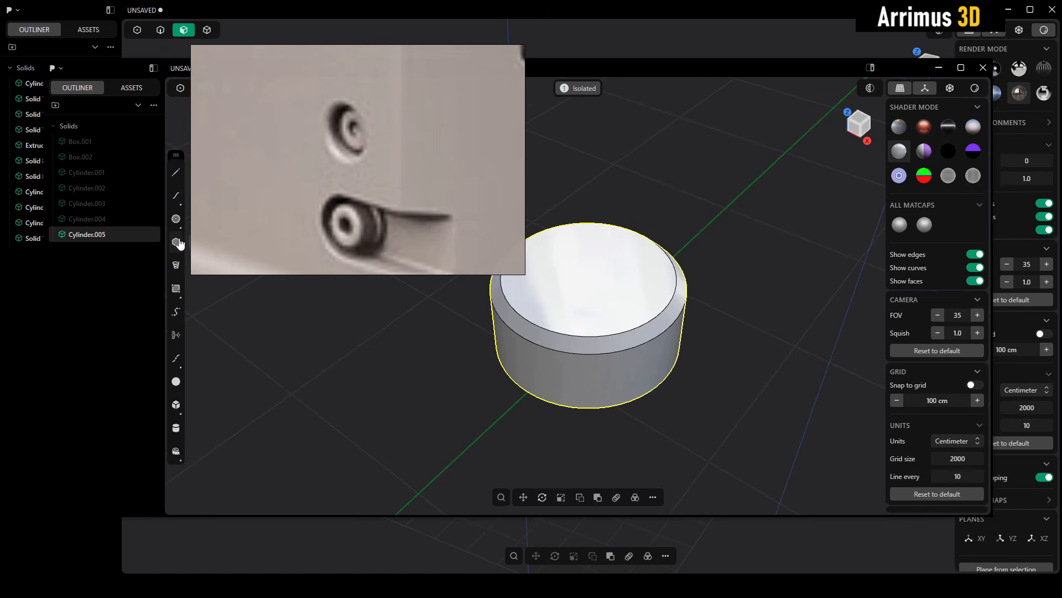
pyautogui.scroll(3, 575, 278)
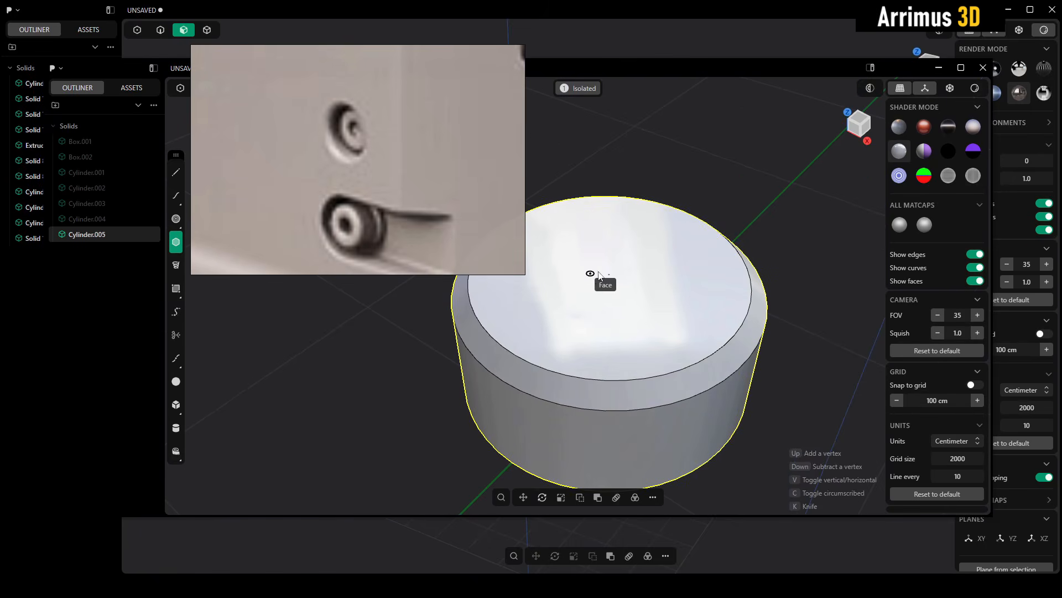
pyautogui.click(609, 275)
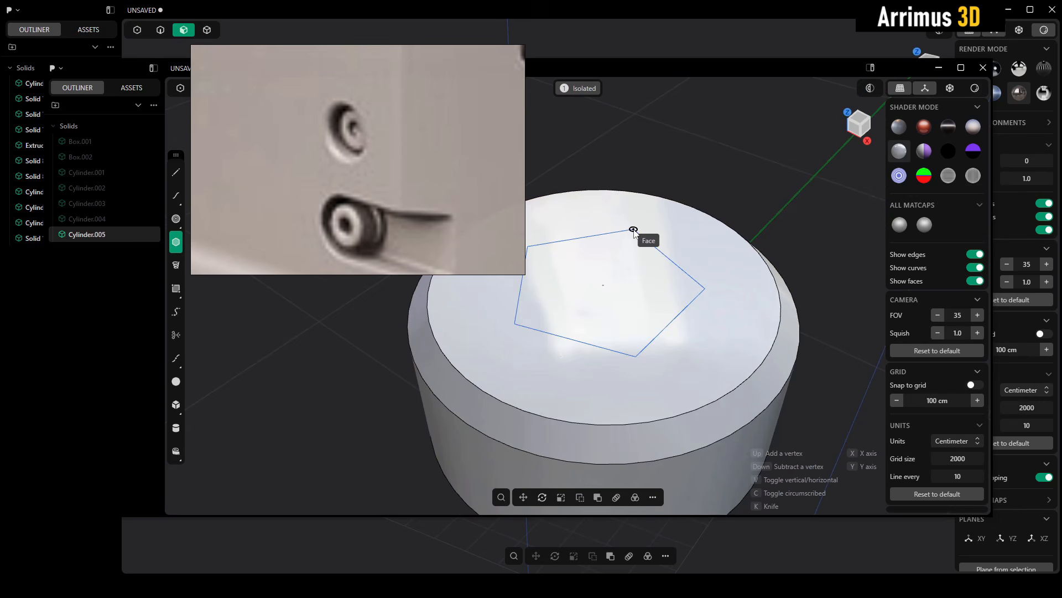
pyautogui.press('Up')
pyautogui.press('shift')
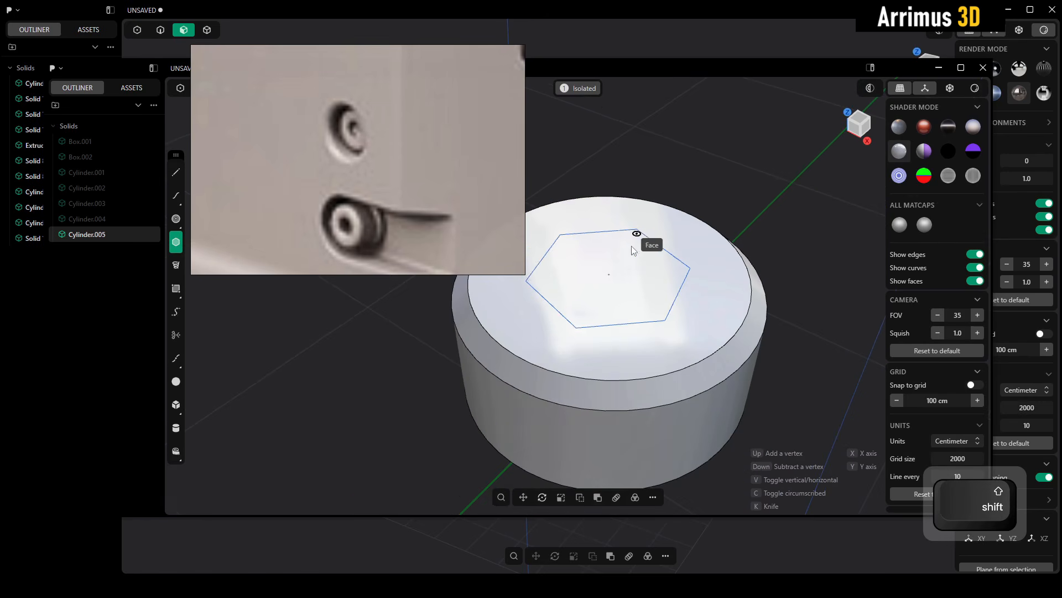
pyautogui.press('Up')
pyautogui.press('Up')
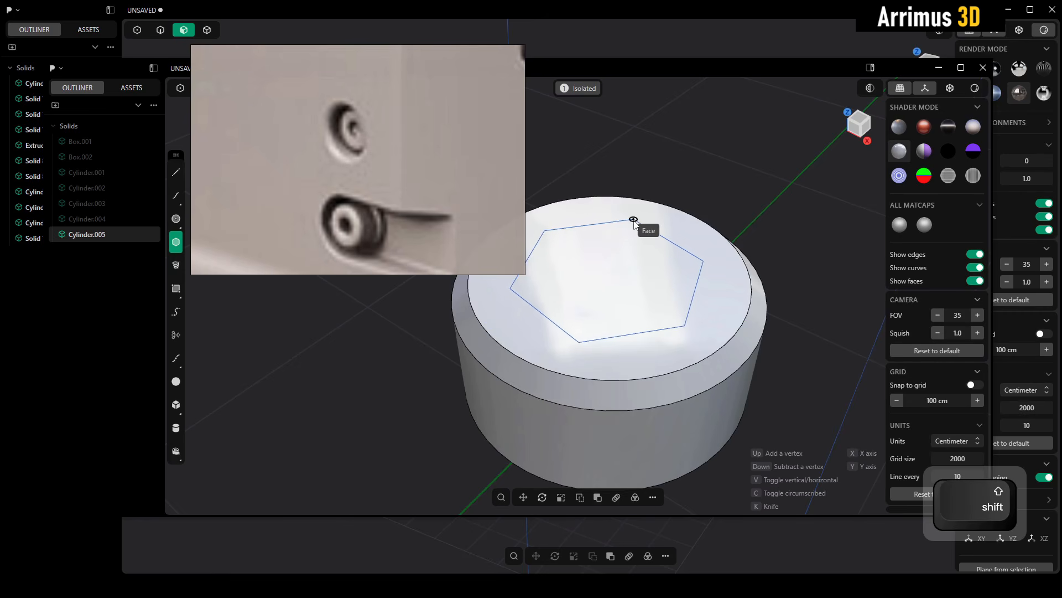
pyautogui.keyDown('shift'); pyautogui.click(633, 231); pyautogui.keyUp('shift')
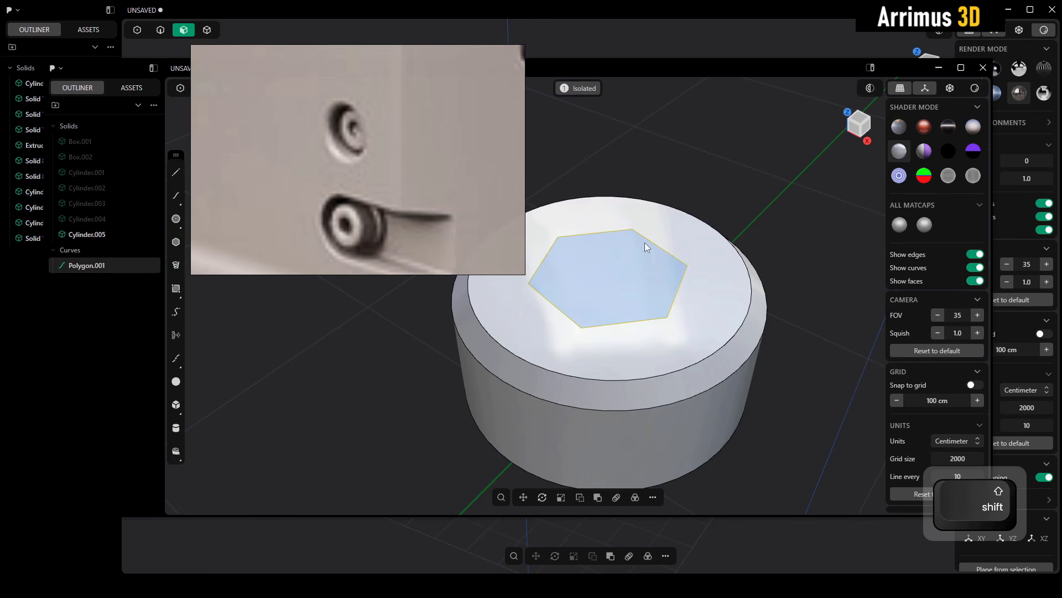
# Step: Extrude the hexagon upward into a separate solid and delete its source curve
pyautogui.write('ed')
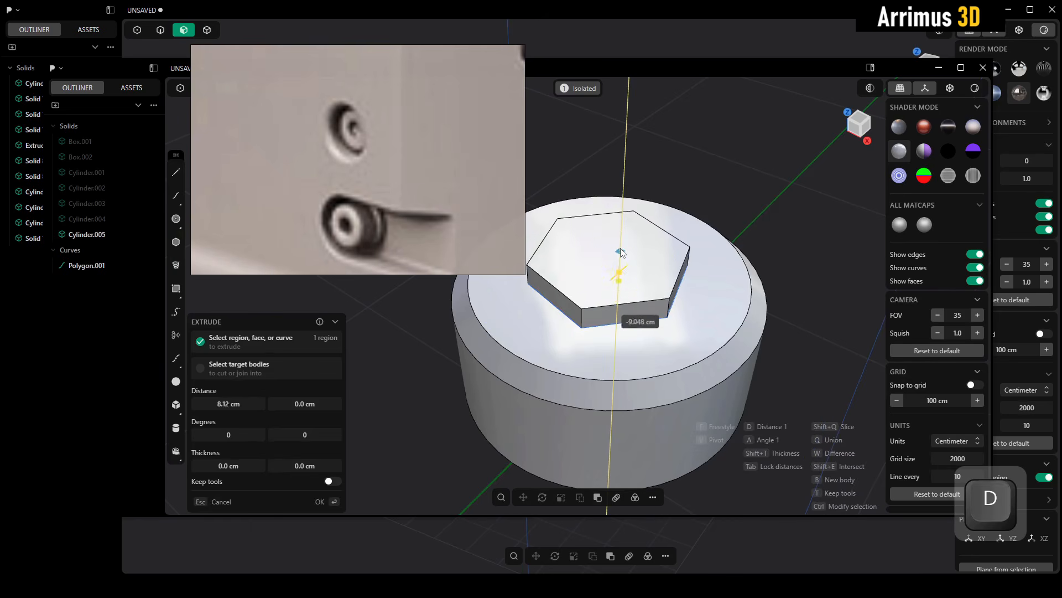
pyautogui.write('2')
pyautogui.click(685, 317)
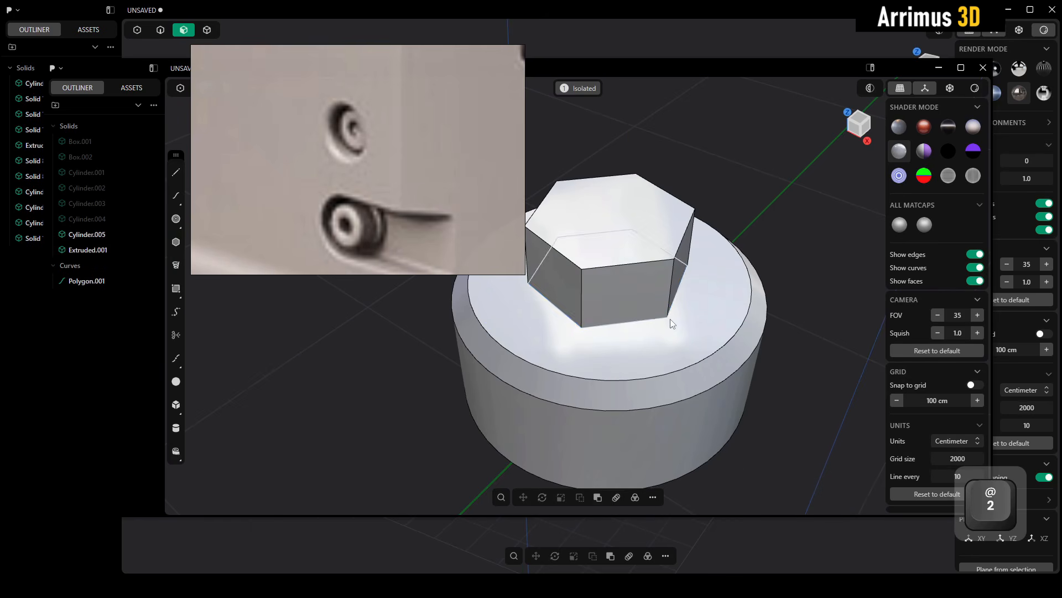
pyautogui.press('x')
# Step: Move the hexagonal solid about 17 cm down along the Z axis, sinking it into the chamfered cylinder
pyautogui.click(666, 241)
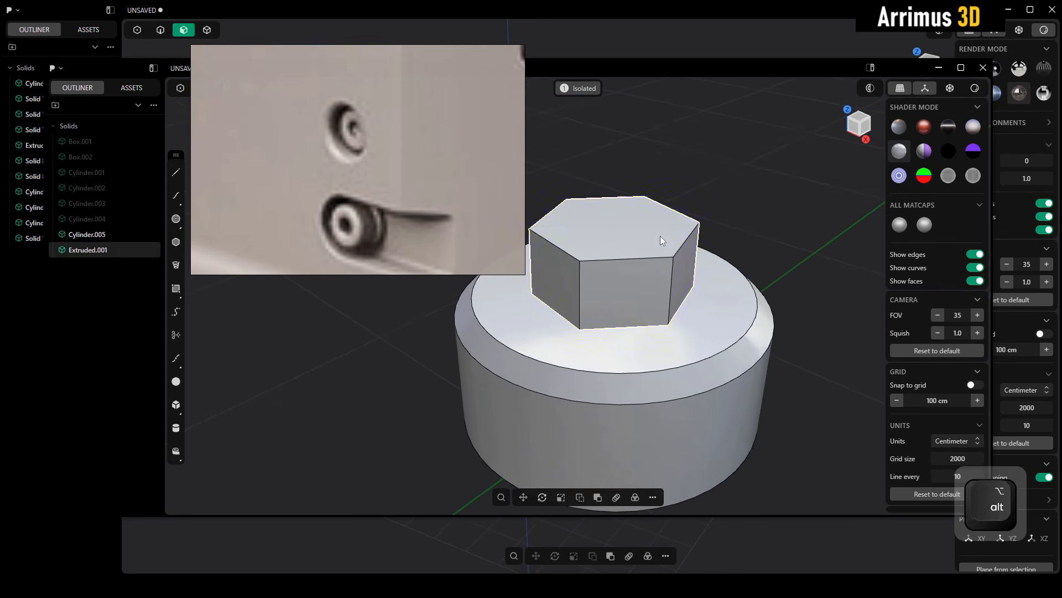
pyautogui.press('g')
pyautogui.press('z')
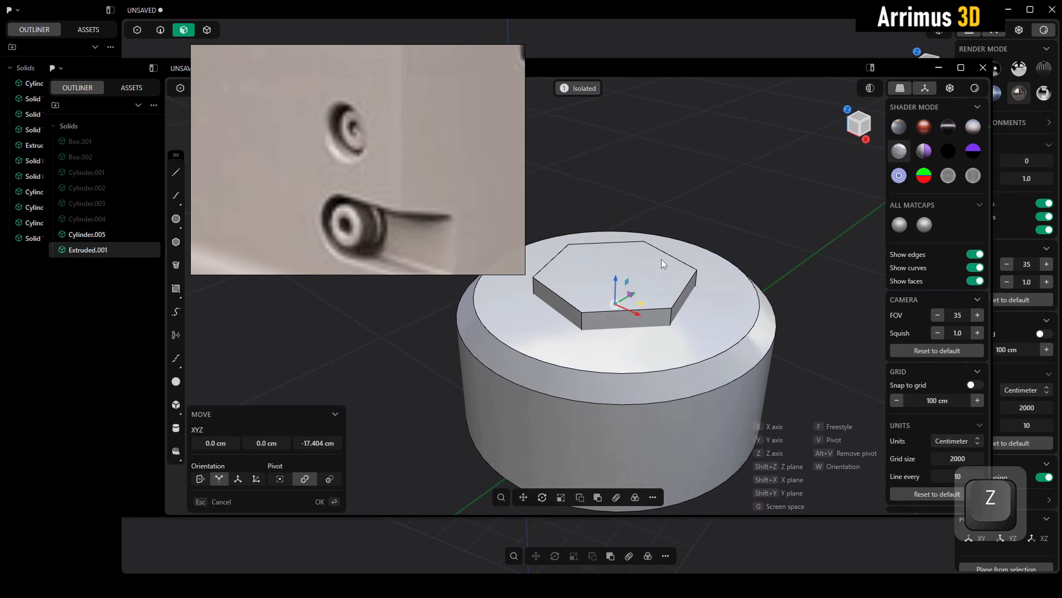
pyautogui.click(662, 259)
# Step: Try to subtract the hexagonal solid from the chamfered cylinder at its original size
pyautogui.click(710, 323)
pyautogui.keyDown('shift'); pyautogui.click(633, 283); pyautogui.keyUp('shift')
pyautogui.press('q')
pyautogui.click(719, 199)
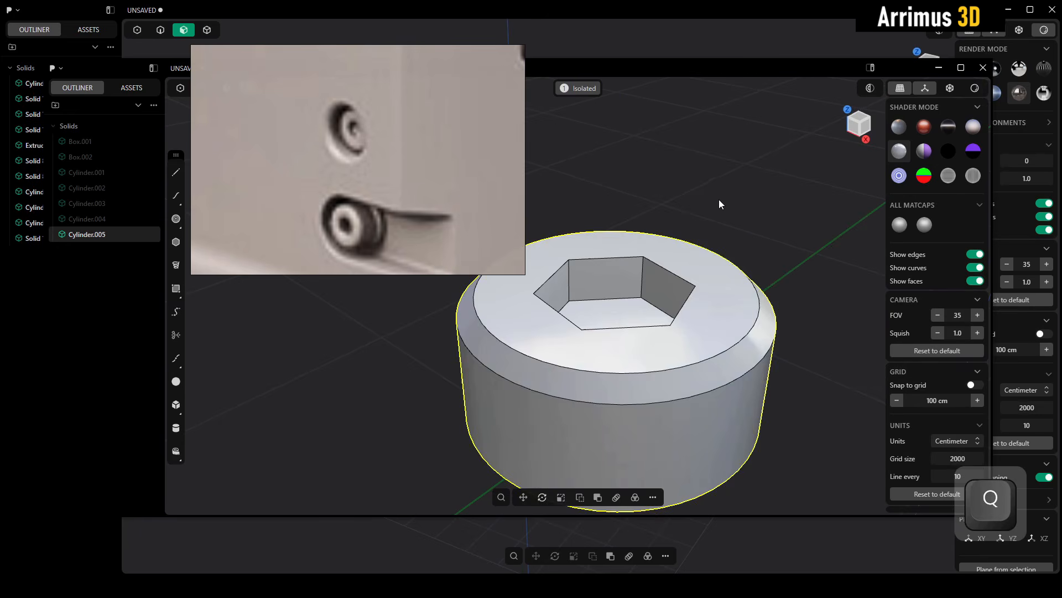
pyautogui.keyDown('alt'); pyautogui.moveTo(718, 199); pyautogui.dragTo(716, 238); pyautogui.keyUp('alt')
pyautogui.keyDown('ctrl'); pyautogui.keyDown('alt'); pyautogui.moveTo(717, 238); pyautogui.dragTo(752, 232, button='middle'); pyautogui.keyUp('alt'); pyautogui.keyUp('ctrl')
pyautogui.hotkey('ctrl', 'z')
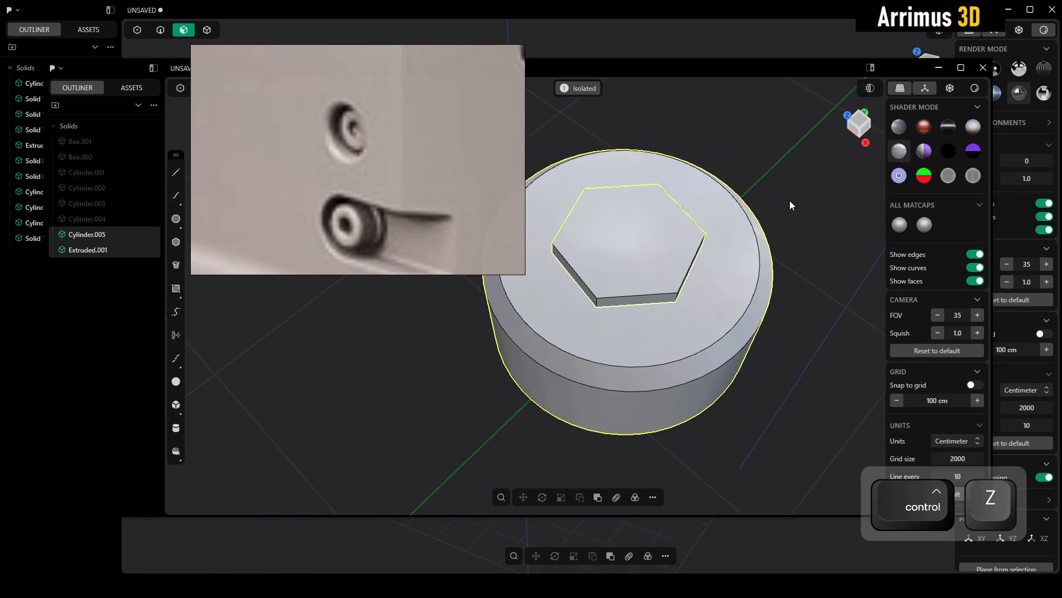
# Step: Scale up the hexagonal solid so that it covers more of the cylinder's top face
pyautogui.click(789, 200)
pyautogui.press('4')
pyautogui.click(640, 255)
pyautogui.press('s')
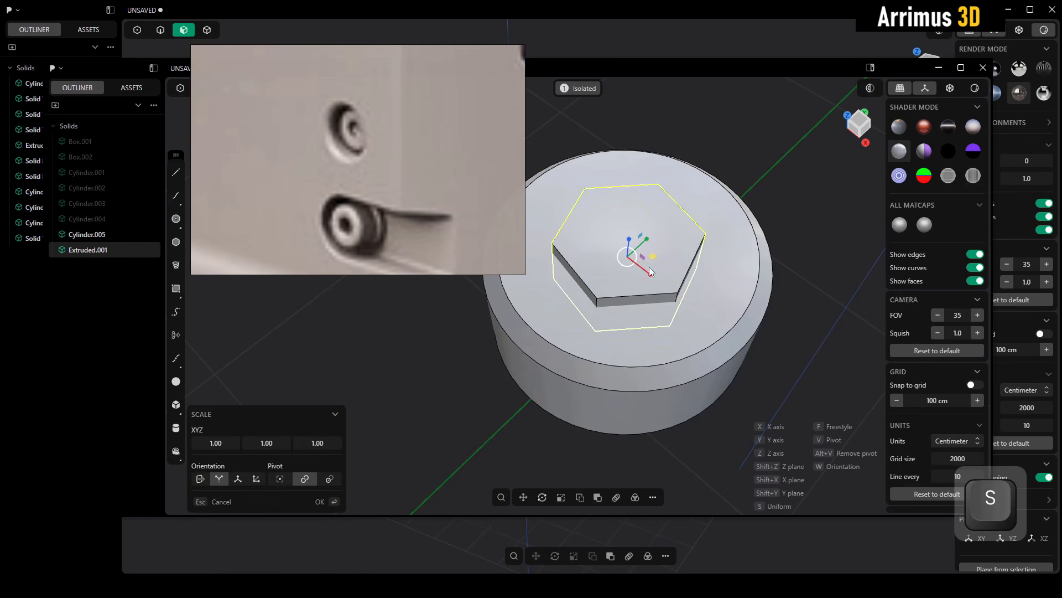
pyautogui.moveTo(656, 256); pyautogui.dragTo(663, 257)
pyautogui.rightClick(662, 257)
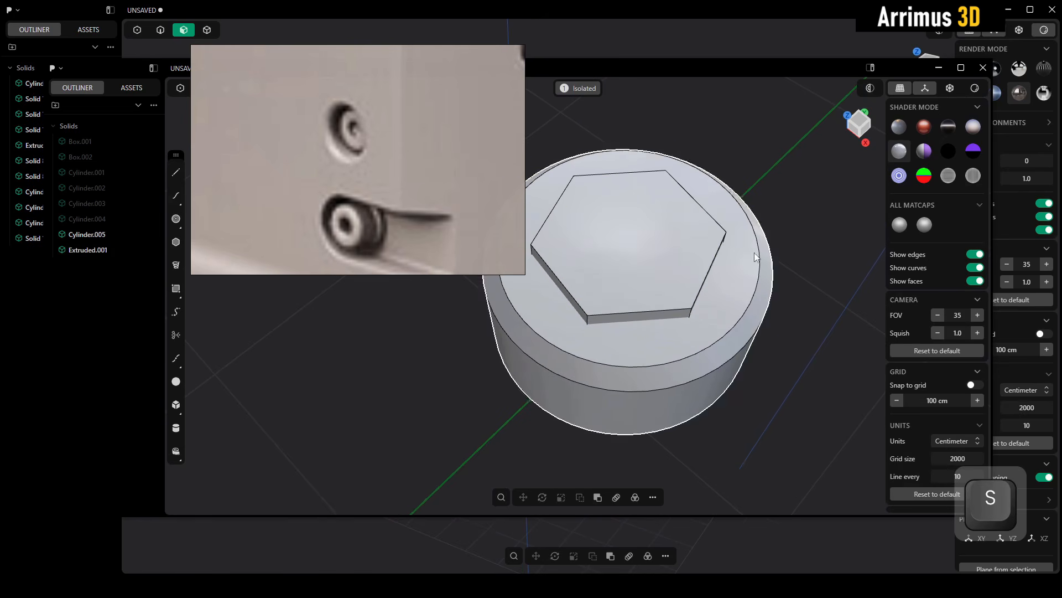
# Step: Subtract the enlarged hexagonal solid from the chamfered cylinder and leave isolation to show all solids
pyautogui.click(741, 284)
pyautogui.click(805, 254)
pyautogui.press('4')
pyautogui.click(744, 263)
pyautogui.keyDown('shift'); pyautogui.click(696, 268); pyautogui.keyUp('shift')
pyautogui.press('q')
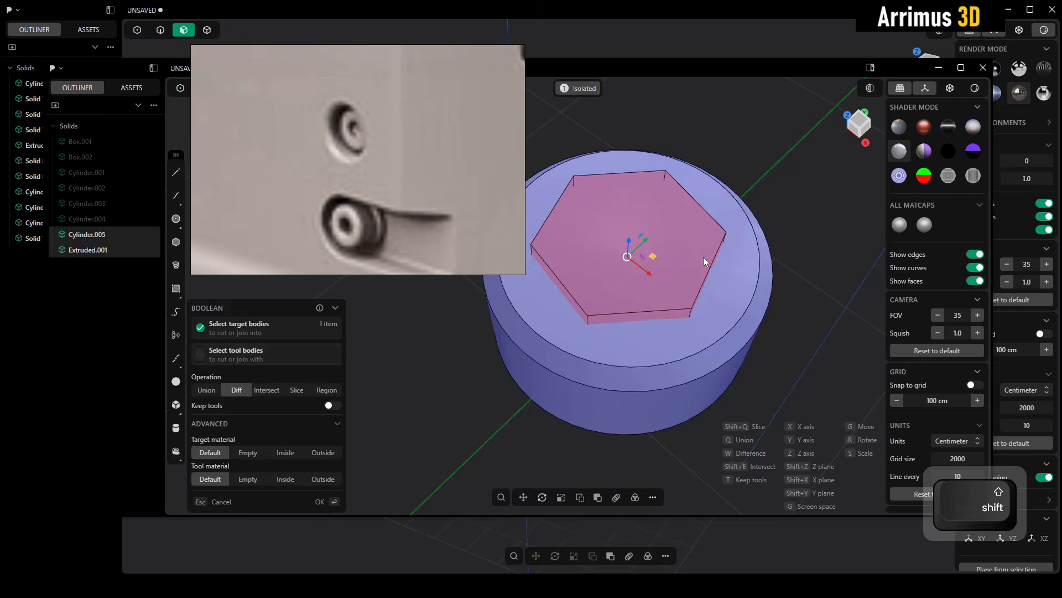
pyautogui.rightClick(798, 250)
pyautogui.click(805, 237)
pyautogui.keyDown('alt'); pyautogui.moveTo(706, 309); pyautogui.dragTo(706, 280, button='middle'); pyautogui.keyUp('alt')
pyautogui.hotkey('alt', 'q')
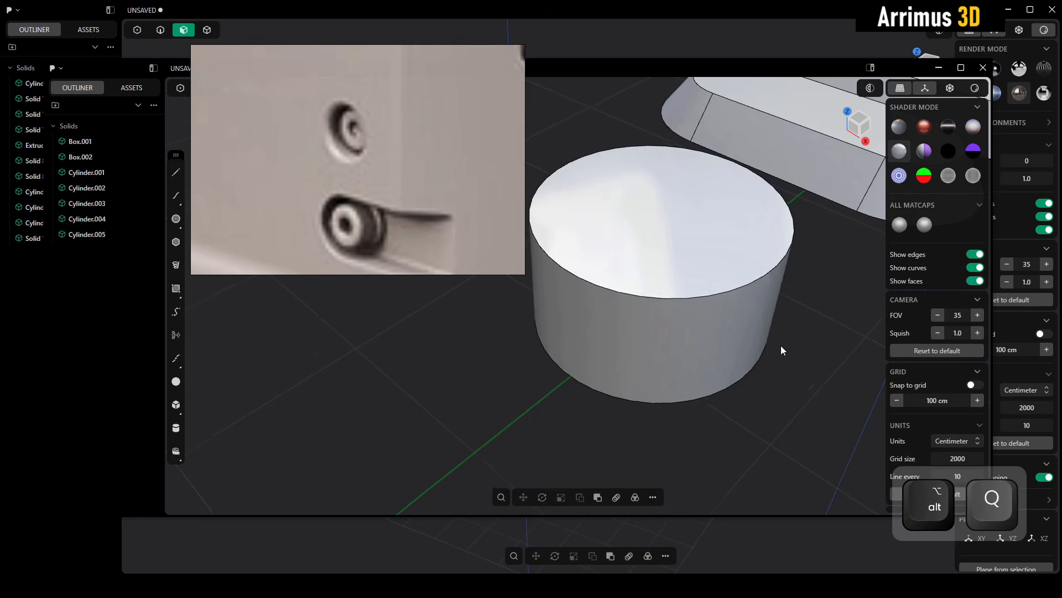
# Step: Delete the outer cylinder to inspect the hex-socket piece inside it, and undo the deletion
pyautogui.keyDown('alt'); pyautogui.moveTo(781, 346); pyautogui.dragTo(701, 357, button='middle'); pyautogui.keyUp('alt')
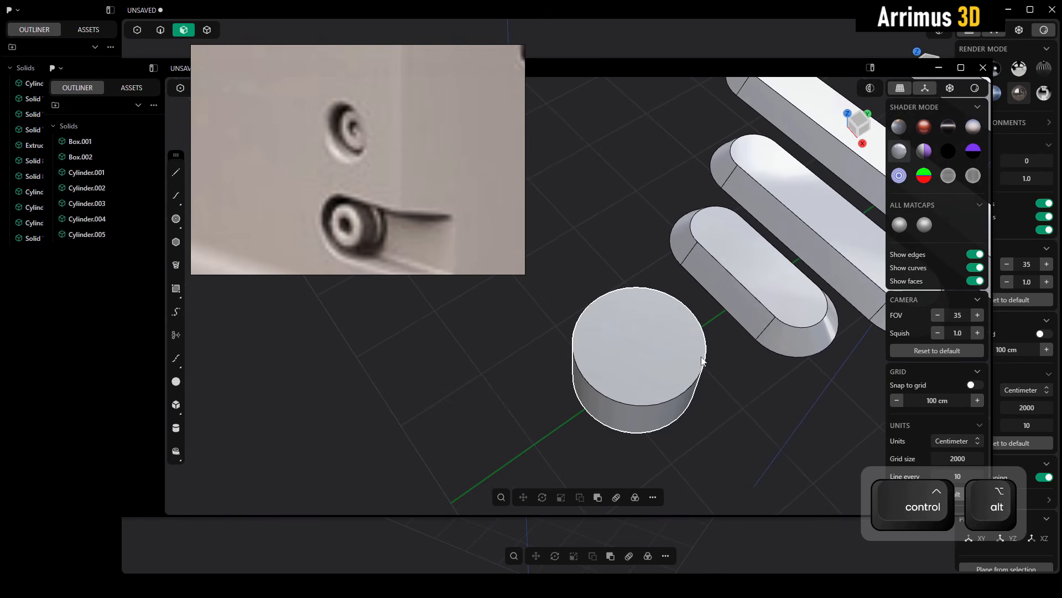
pyautogui.moveTo(722, 318); pyautogui.dragTo(747, 299, button='middle')
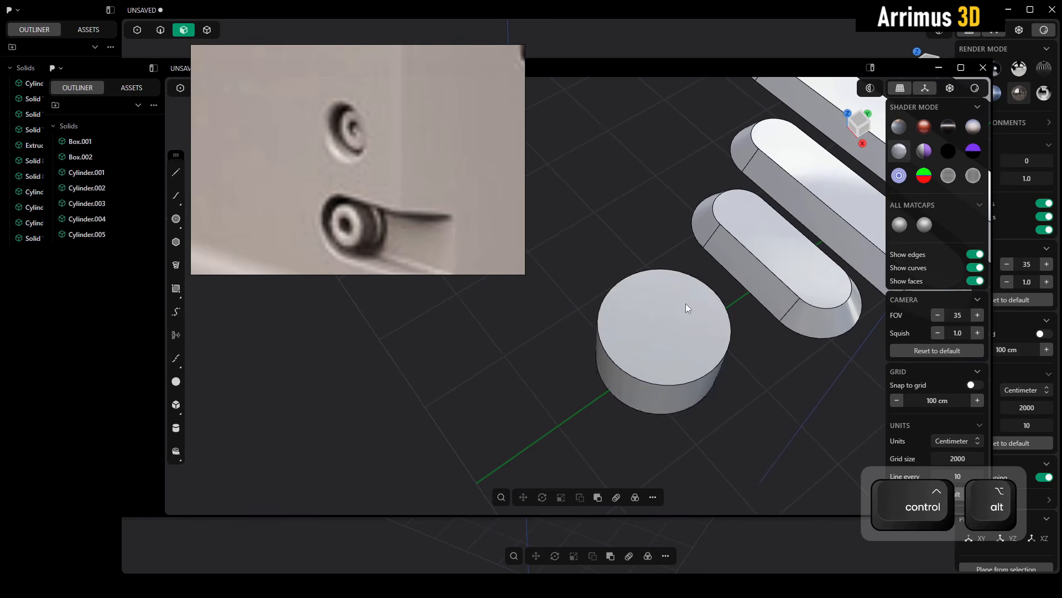
pyautogui.click(693, 342)
pyautogui.press('x')
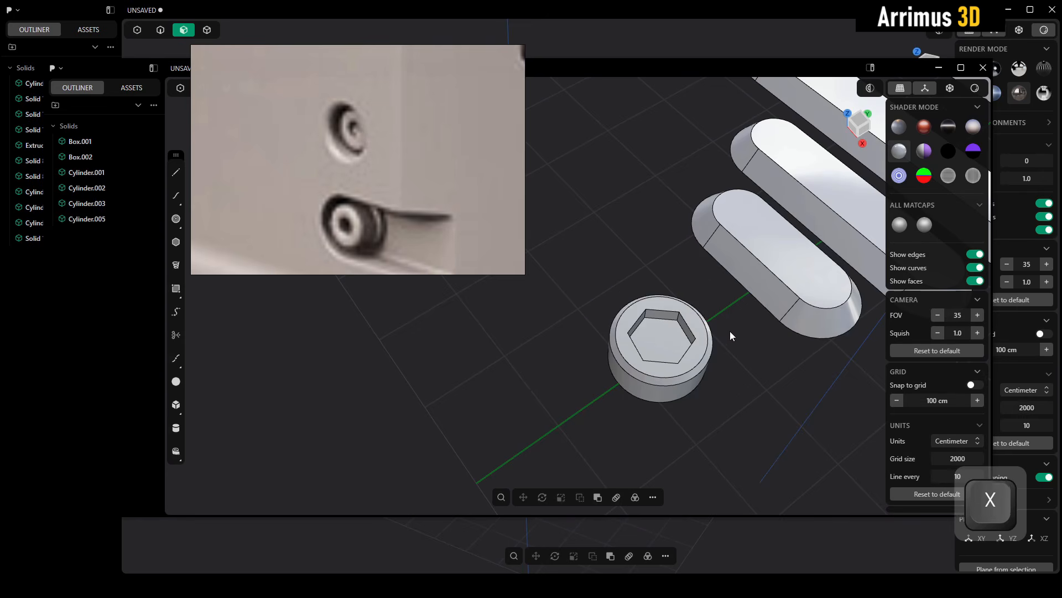
pyautogui.hotkey('ctrl', 'z')
# Step: Duplicate both nested cylinders and move the copies about 216 cm in the negative X direction
pyautogui.keyDown('alt'); pyautogui.moveTo(735, 376); pyautogui.dragTo(703, 370, button='middle'); pyautogui.keyUp('alt')
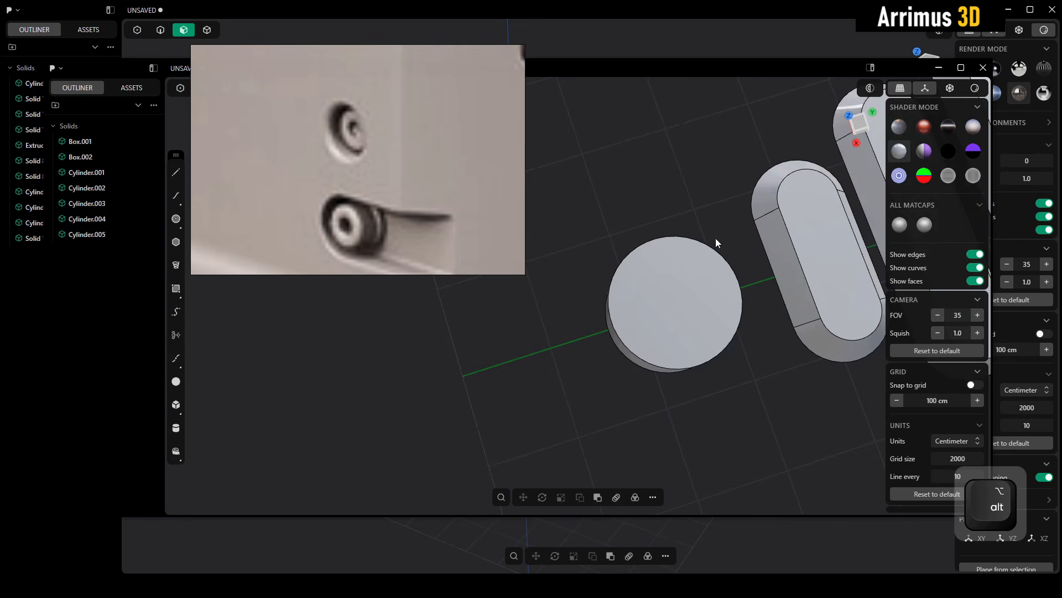
pyautogui.moveTo(721, 229); pyautogui.dragTo(624, 335)
pyautogui.scroll(-4, 636, 352)
pyautogui.keyDown('alt'); pyautogui.moveTo(636, 351); pyautogui.dragTo(666, 343, button='middle'); pyautogui.keyUp('alt')
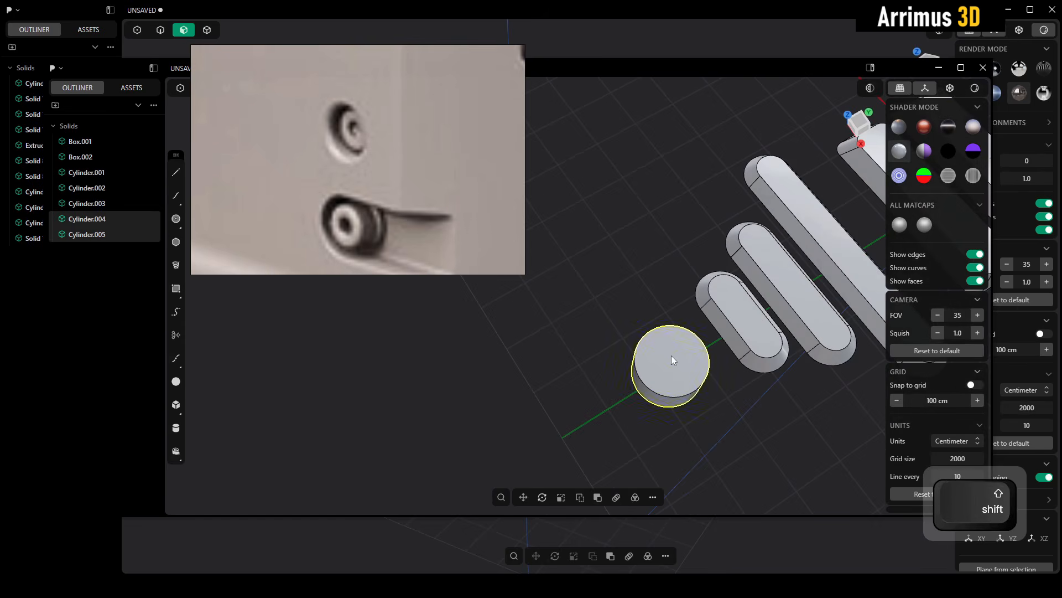
pyautogui.hotkey('shift', 'd')
pyautogui.press('x')
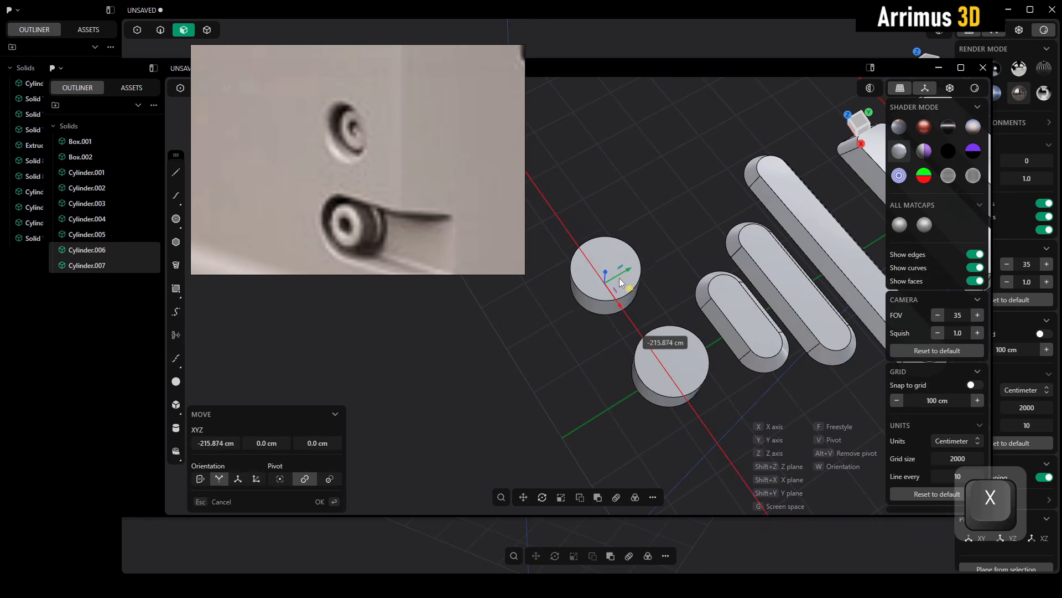
pyautogui.click(619, 278)
pyautogui.click(672, 242)
# Step: Create a box centred on the copied cylinders, about 231 cm wide and long and about 127 cm high
pyautogui.keyDown('alt'); pyautogui.moveTo(663, 276); pyautogui.dragTo(636, 280, button='middle'); pyautogui.keyUp('alt')
pyautogui.moveTo(636, 280); pyautogui.dragTo(650, 309, button='middle')
pyautogui.scroll(4, 650, 309)
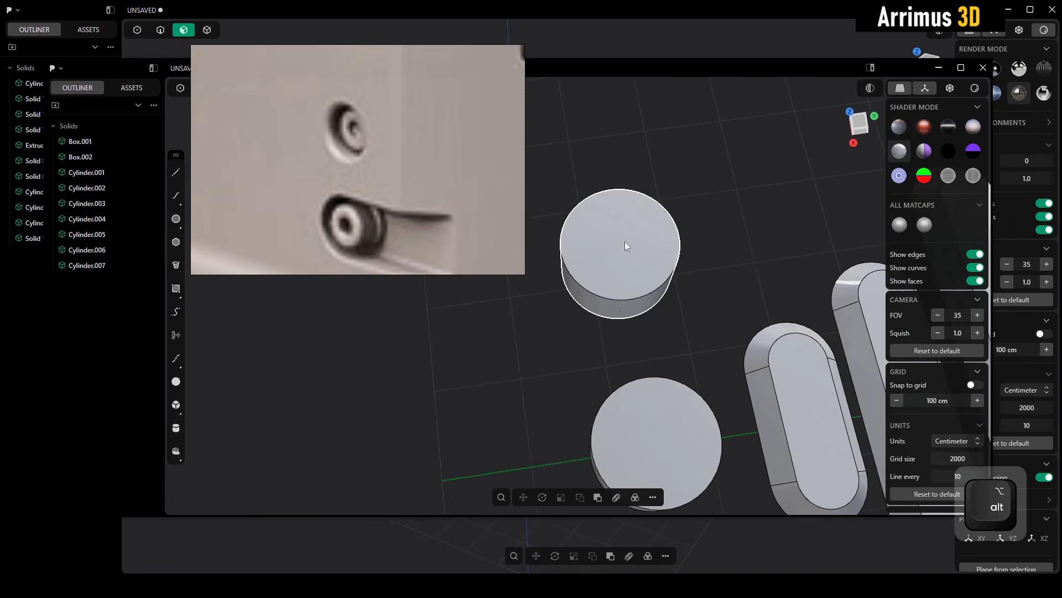
pyautogui.scroll(-4, 686, 340)
pyautogui.scroll(4, 664, 330)
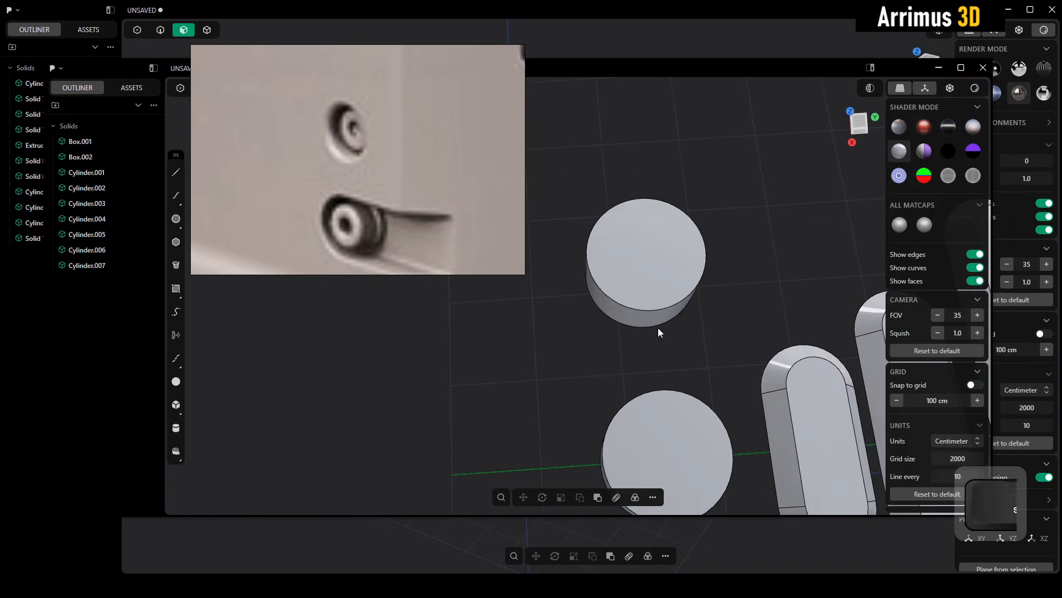
pyautogui.hotkey('shift', 'b')
pyautogui.click(648, 254)
pyautogui.press('c')
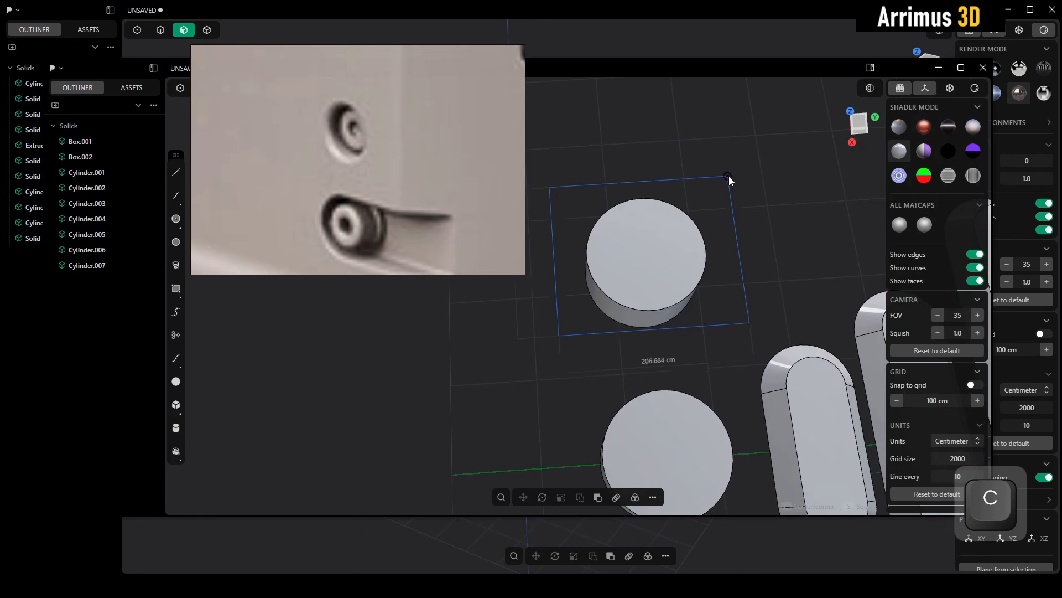
pyautogui.click(733, 152)
pyautogui.press('b')
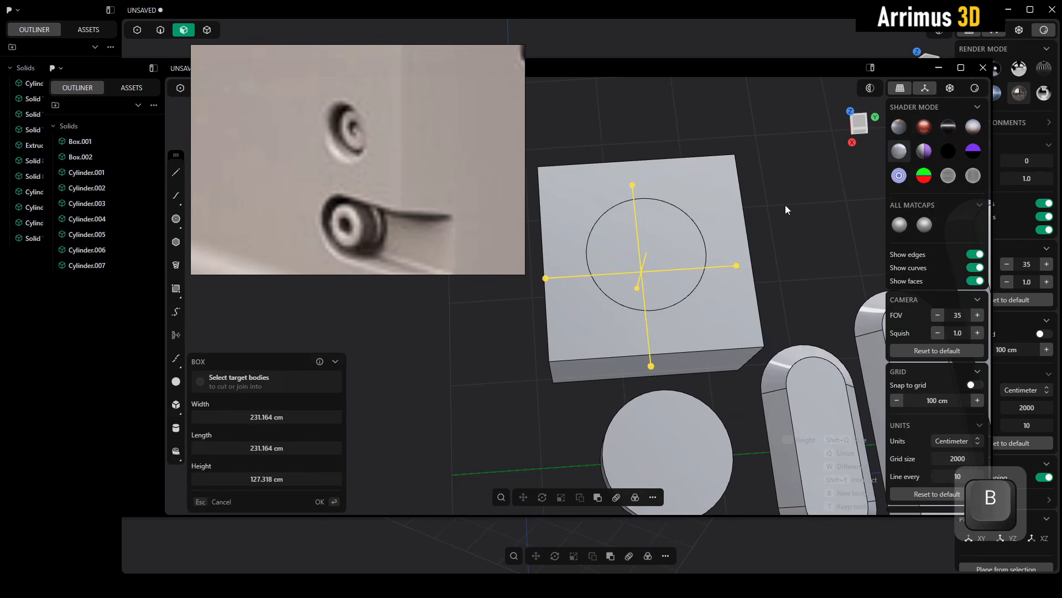
pyautogui.rightClick(783, 210)
# Step: Lower the new box about 7 cm along the Z axis so the outer cylinder protrudes from its top face
pyautogui.keyDown('alt'); pyautogui.moveTo(758, 282); pyautogui.dragTo(775, 251, button='middle'); pyautogui.keyUp('alt')
pyautogui.click(726, 326)
pyautogui.moveTo(726, 327); pyautogui.dragTo(732, 281, button='middle')
pyautogui.press('g')
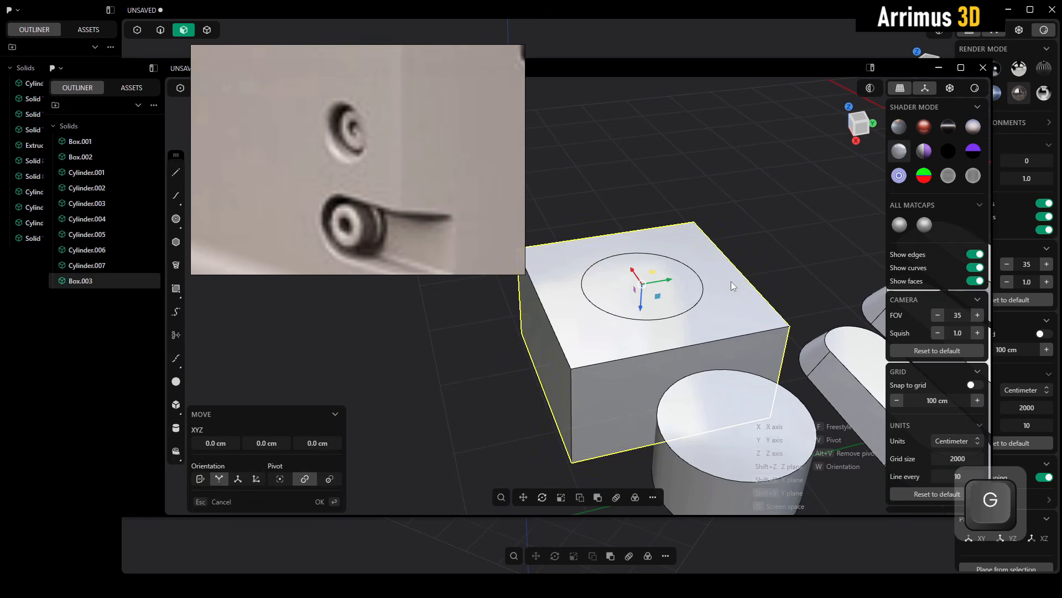
pyautogui.press('z')
pyautogui.press('g')
pyautogui.press('w')
pyautogui.press('z')
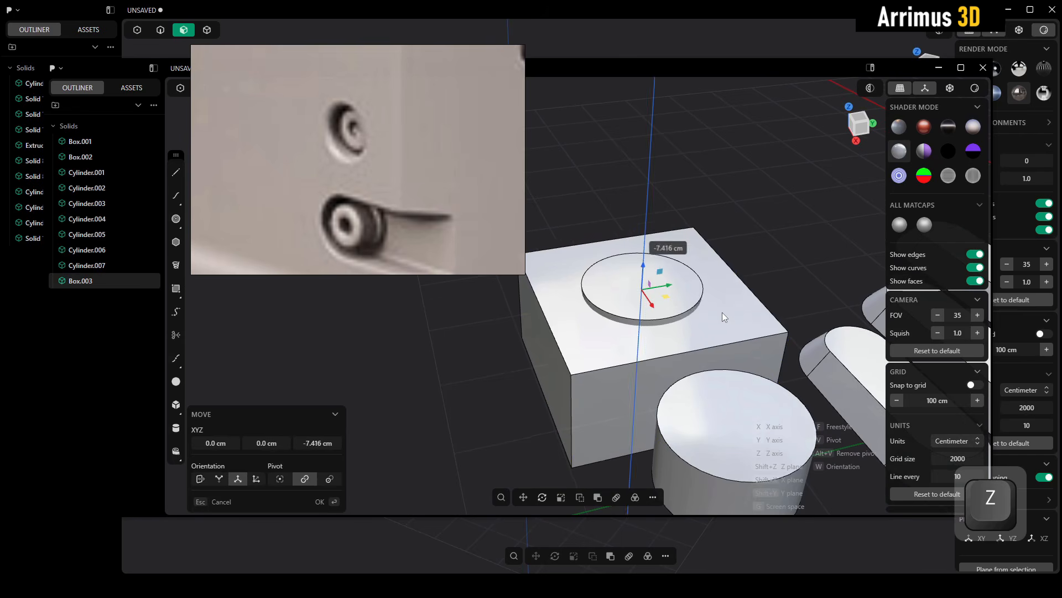
pyautogui.click(769, 239)
# Step: Subtract the outer cylinder from the box to cut a round recess around the hex-socket bolt
pyautogui.press('q')
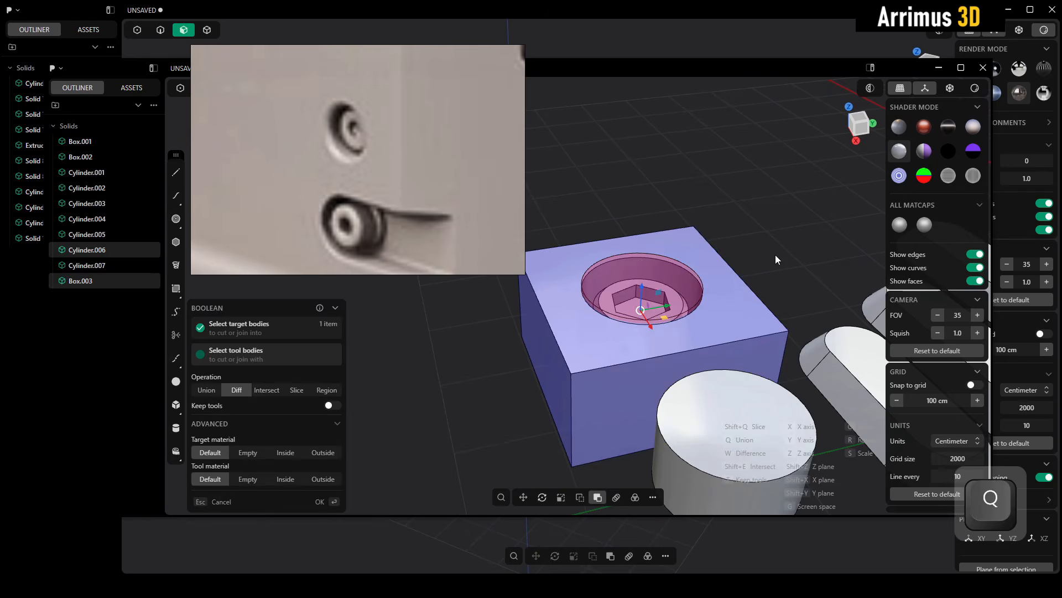
pyautogui.rightClick(782, 242)
pyautogui.keyDown('alt'); pyautogui.moveTo(781, 242); pyautogui.dragTo(724, 295, button='middle'); pyautogui.keyUp('alt')
pyautogui.scroll(-3, 748, 299)
pyautogui.keyDown('alt'); pyautogui.moveTo(724, 295); pyautogui.dragTo(685, 329, button='middle'); pyautogui.keyUp('alt')
pyautogui.scroll(-2, 699, 322)
pyautogui.moveTo(830, 282); pyautogui.dragTo(723, 255, button='middle')
# Step: Examine the block with its recessed bolt and the original pair of nested cylinders beside it
pyautogui.press('4')
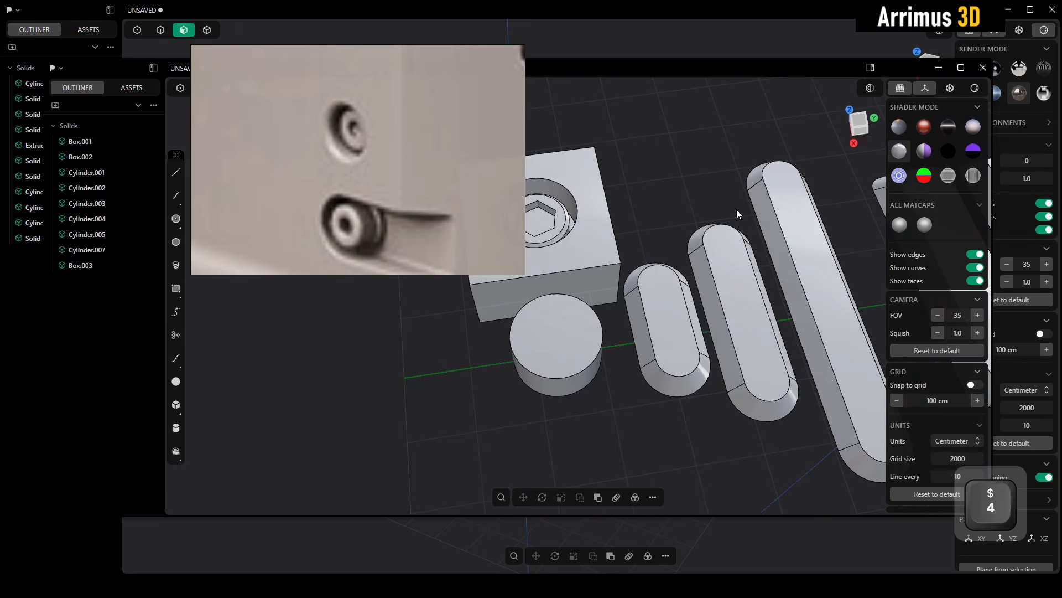
pyautogui.moveTo(653, 228); pyautogui.dragTo(773, 251, button='middle')
pyautogui.moveTo(720, 156); pyautogui.dragTo(603, 271)
pyautogui.click(561, 341)
pyautogui.moveTo(712, 312); pyautogui.dragTo(702, 423, button='middle')
pyautogui.click(683, 375)
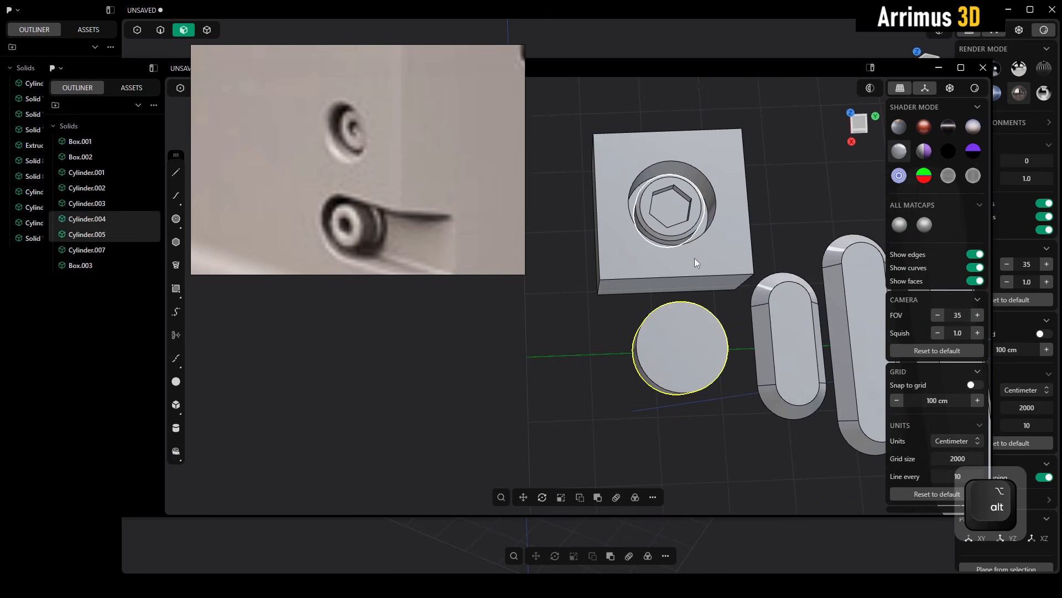
pyautogui.keyDown('alt'); pyautogui.moveTo(695, 258); pyautogui.dragTo(762, 195, button='middle'); pyautogui.keyUp('alt')
pyautogui.click(761, 195)
pyautogui.scroll(5, 672, 292)
pyautogui.scroll(-3, 666, 292)
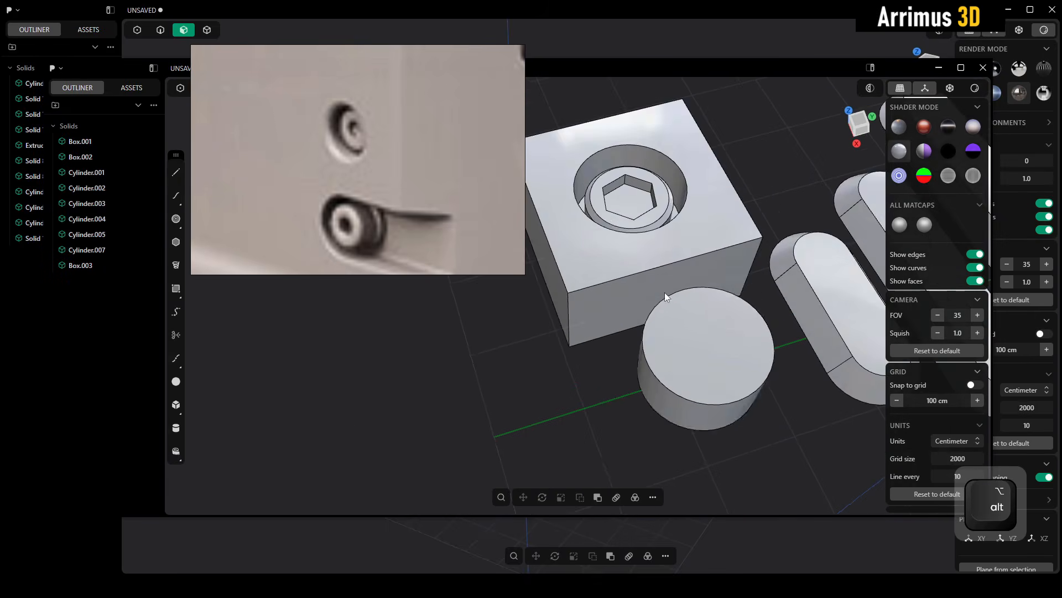
pyautogui.keyDown('alt'); pyautogui.moveTo(665, 292); pyautogui.dragTo(722, 321, button='middle'); pyautogui.keyUp('alt')
pyautogui.click(712, 336)
pyautogui.click(751, 208)
pyautogui.keyDown('alt'); pyautogui.moveTo(752, 208); pyautogui.dragTo(725, 249, button='middle'); pyautogui.keyUp('alt')
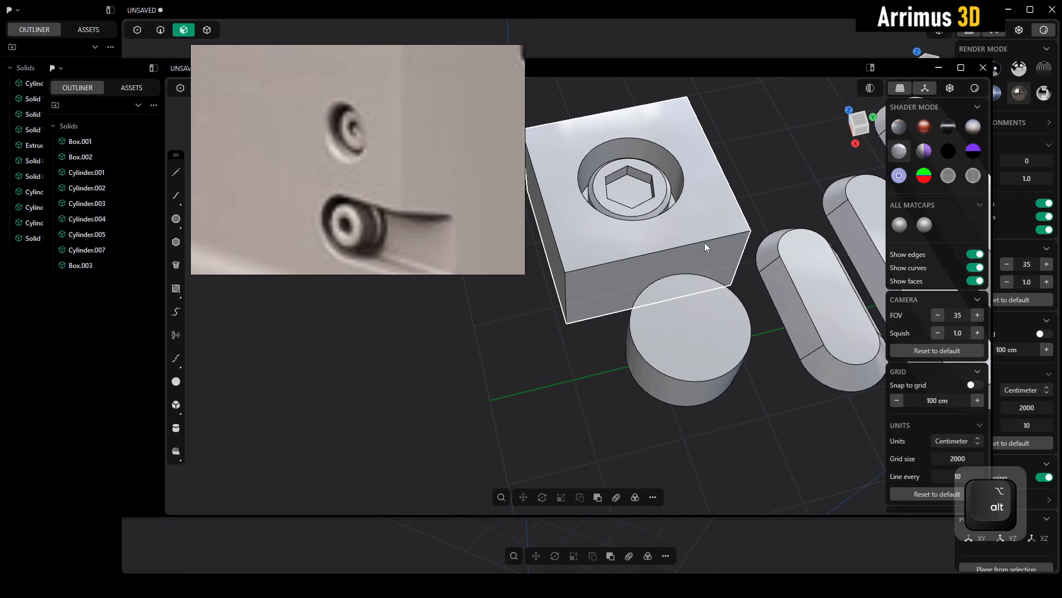
# Step: Duplicate the recessed block with its bolt, move the copies about 269 cm in the negative Y direction, and adjust their Y position
pyautogui.moveTo(694, 195); pyautogui.dragTo(815, 249, button='middle')
pyautogui.moveTo(828, 166); pyautogui.dragTo(727, 247)
pyautogui.moveTo(728, 247); pyautogui.dragTo(738, 238, button='middle')
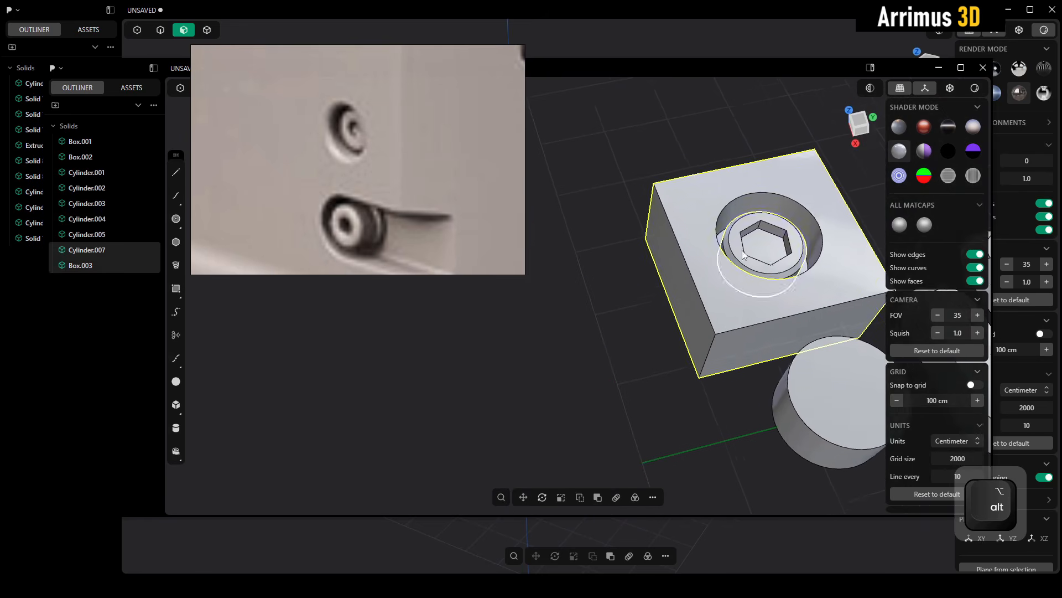
pyautogui.scroll(-3, 740, 266)
pyautogui.hotkey('shift', 'd')
pyautogui.press('y')
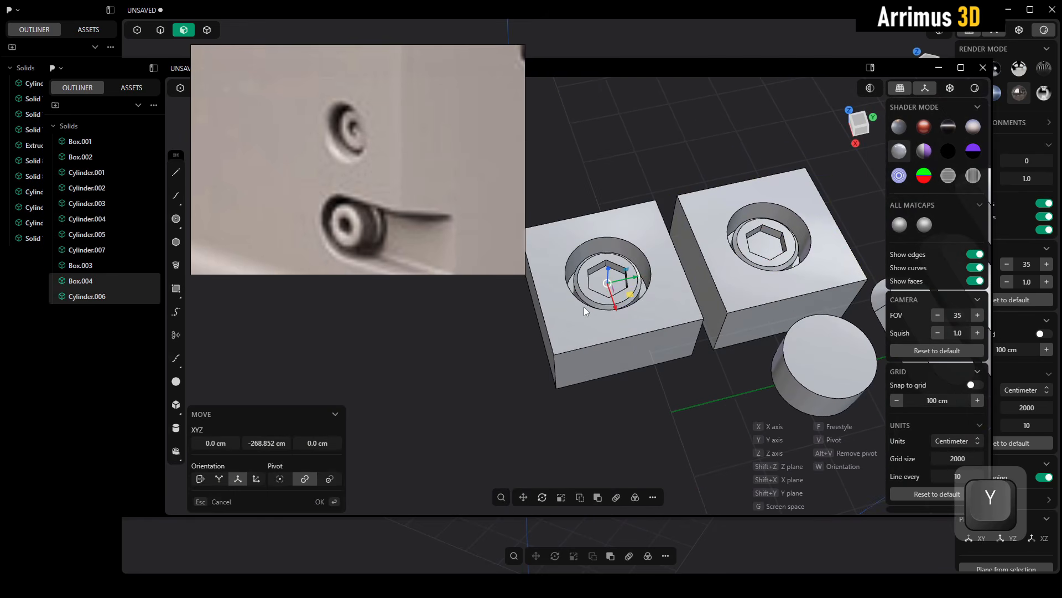
pyautogui.click(583, 306)
pyautogui.moveTo(655, 379); pyautogui.dragTo(715, 357, button='middle')
pyautogui.press('g')
pyautogui.press('y')
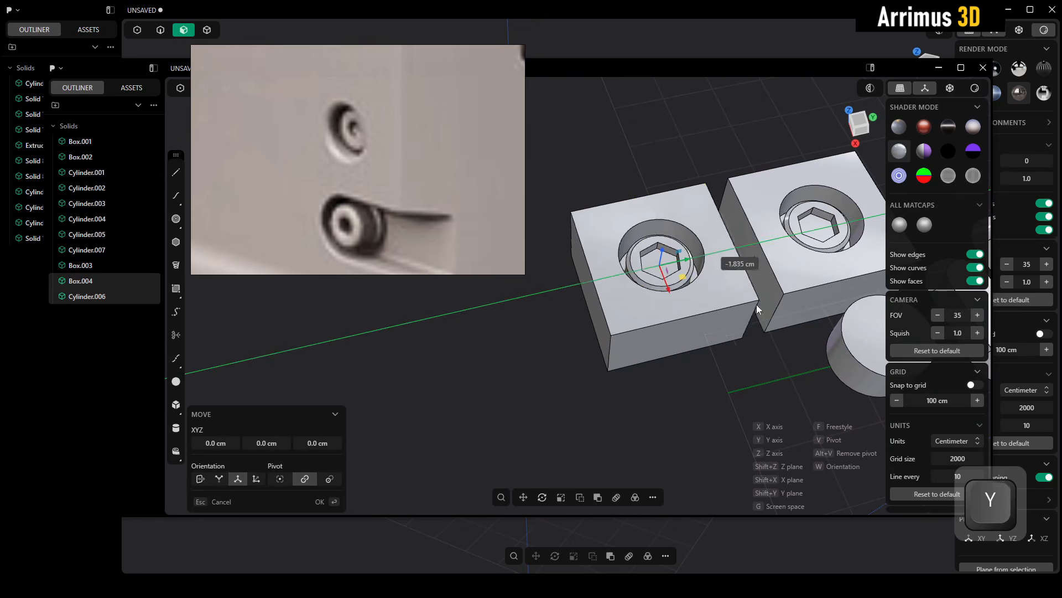
pyautogui.click(626, 303)
# Step: Unjoin the top face and the recess faces from the copied block
pyautogui.scroll(3, 625, 302)
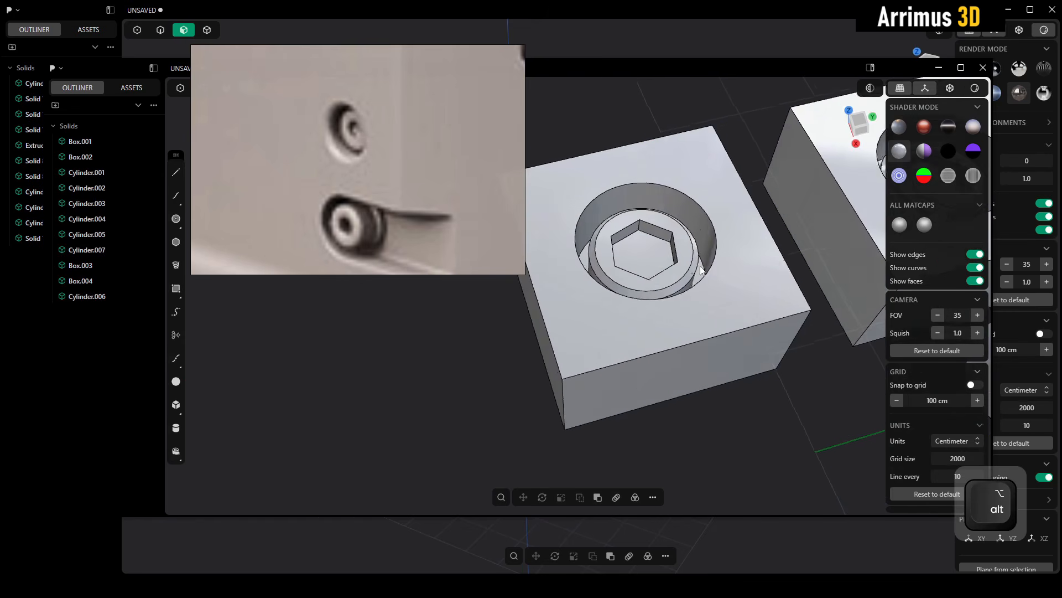
pyautogui.keyDown('alt'); pyautogui.moveTo(692, 273); pyautogui.dragTo(717, 257, button='middle'); pyautogui.keyUp('alt')
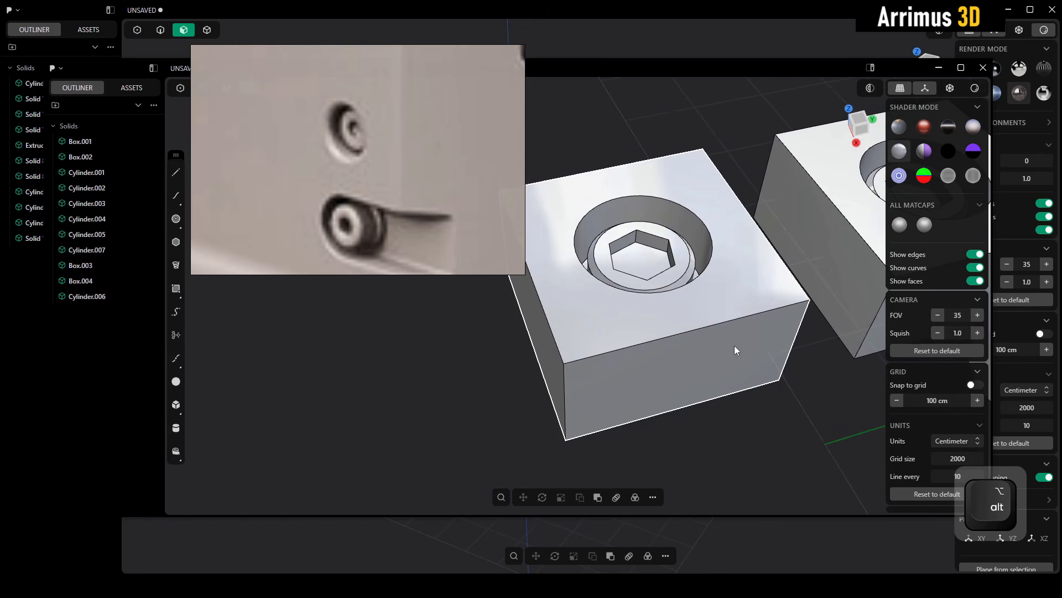
pyautogui.moveTo(730, 346); pyautogui.dragTo(766, 345, button='middle')
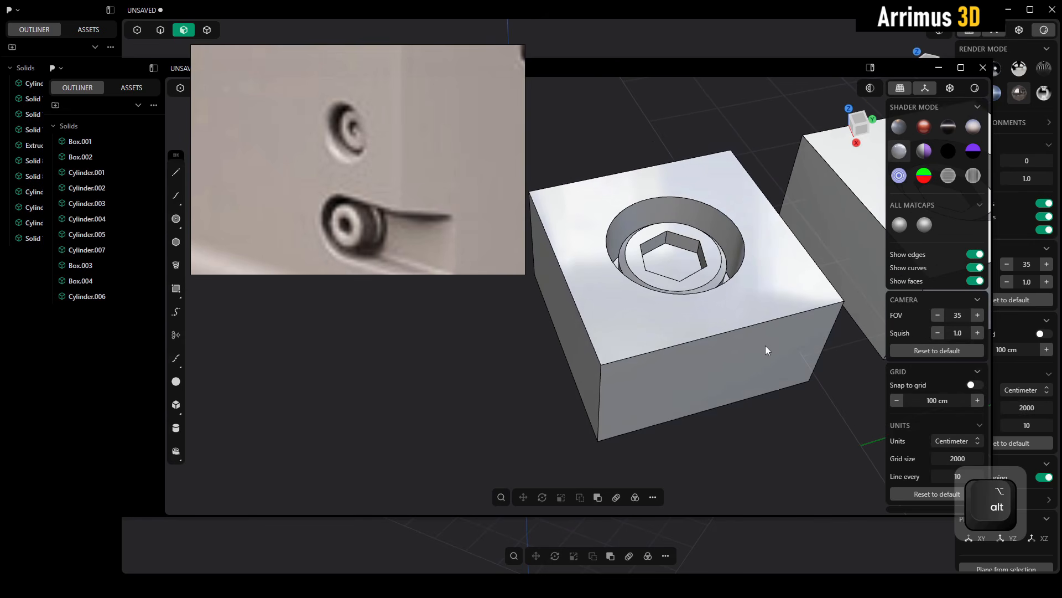
pyautogui.press('3')
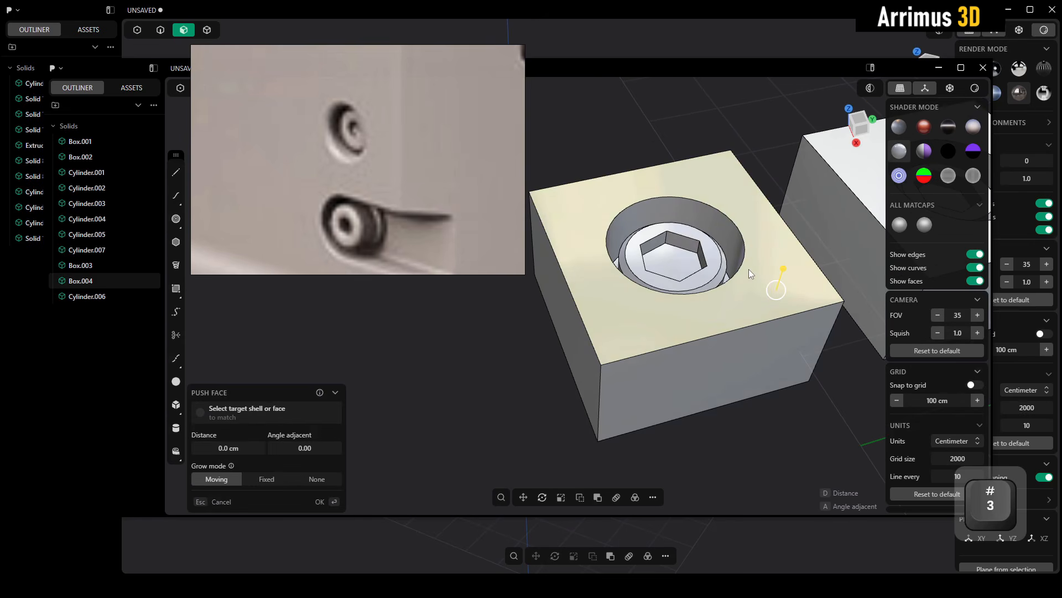
pyautogui.hotkey('alt', 'j')
pyautogui.click(785, 418)
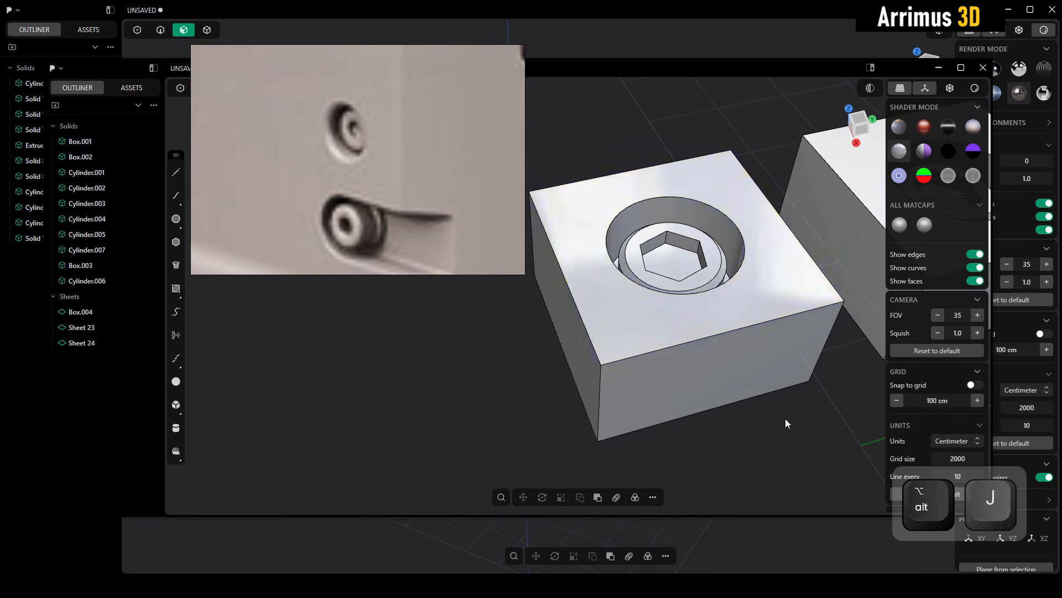
# Step: Try moving the detached top sheet off the copied block and cancel the move
pyautogui.press('4')
pyautogui.click(763, 214)
pyautogui.press('g')
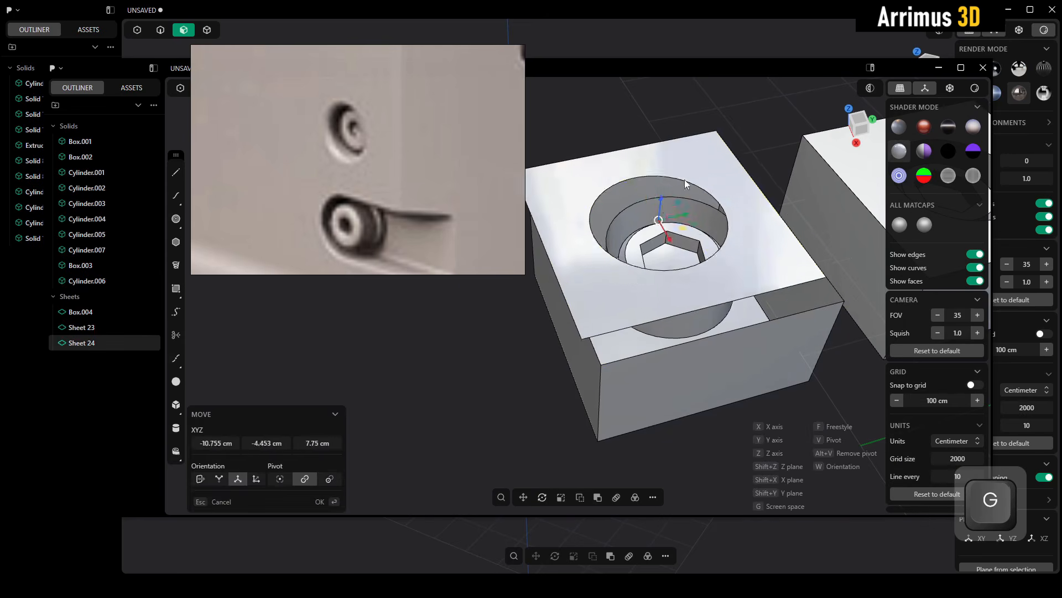
pyautogui.press('Escape')
pyautogui.press('Escape')
# Step: Delete the detached top sheet and the rest of the copied block, keeping only the recess sheet and the bolt
pyautogui.click(779, 285)
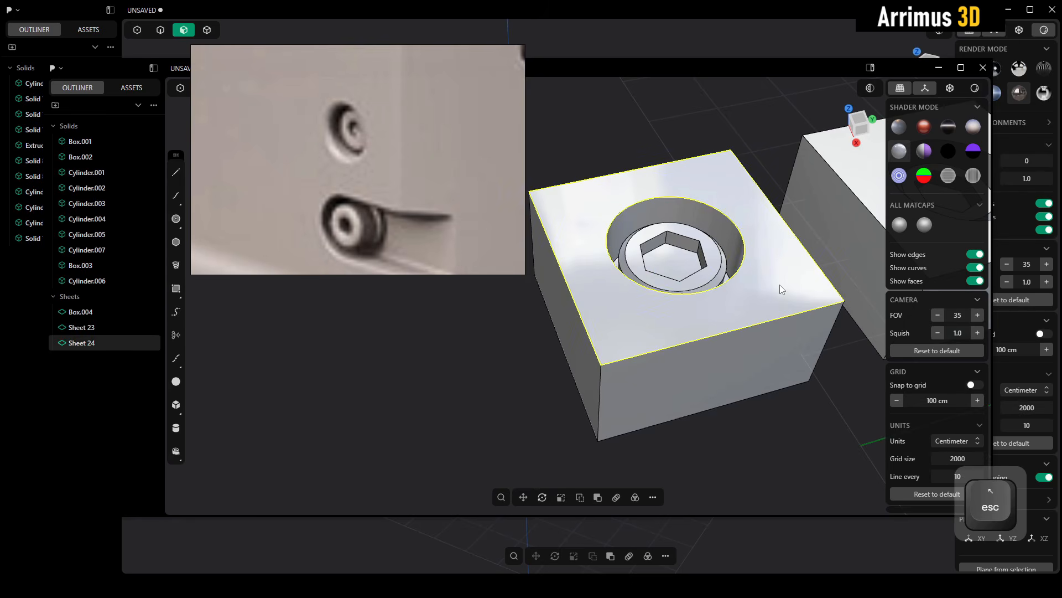
pyautogui.press('x')
pyautogui.click(775, 352)
pyautogui.press('x')
pyautogui.moveTo(695, 309); pyautogui.dragTo(703, 328, button='middle')
pyautogui.keyDown('ctrl'); pyautogui.keyDown('alt'); pyautogui.moveTo(703, 328); pyautogui.dragTo(695, 290, button='middle'); pyautogui.keyUp('alt'); pyautogui.keyUp('ctrl')
# Step: Patch the open recess sheet to turn it back into a closed cylinder solid
pyautogui.click(695, 289)
pyautogui.hotkey('alt', 'q')
pyautogui.hotkey('alt', 'q')
pyautogui.hotkey('alt', 'q')
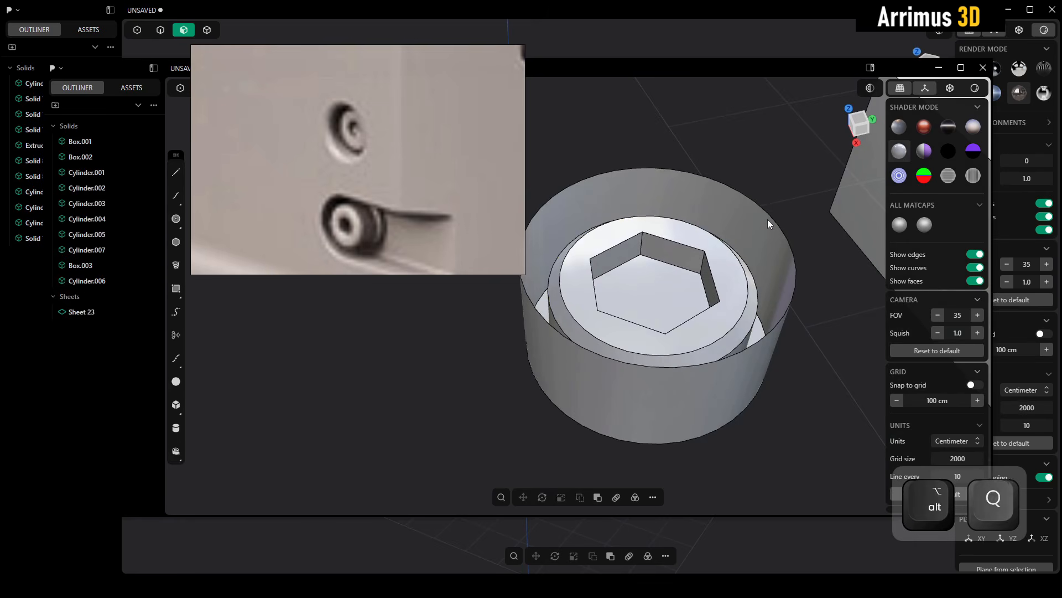
pyautogui.click(768, 220)
pyautogui.write('fp')
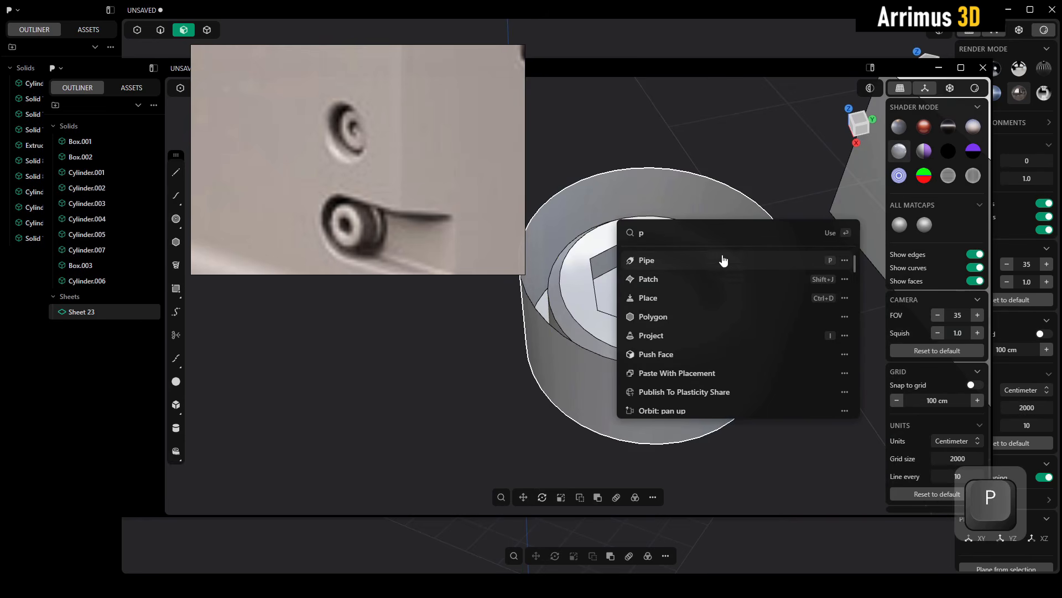
pyautogui.click(676, 279)
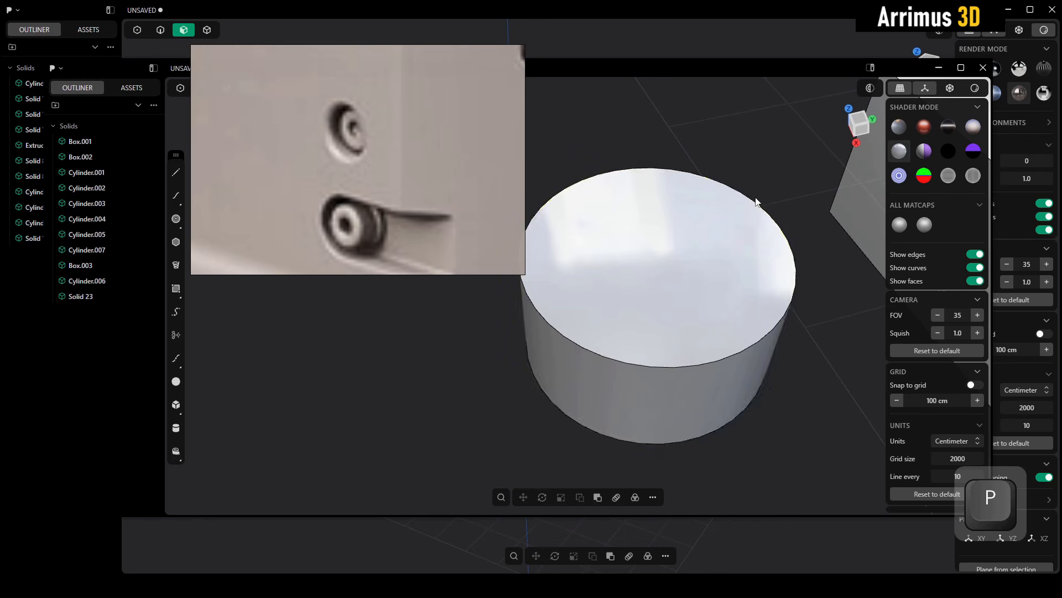
pyautogui.keyDown('alt'); pyautogui.moveTo(676, 279); pyautogui.dragTo(564, 306, button='middle'); pyautogui.keyUp('alt')
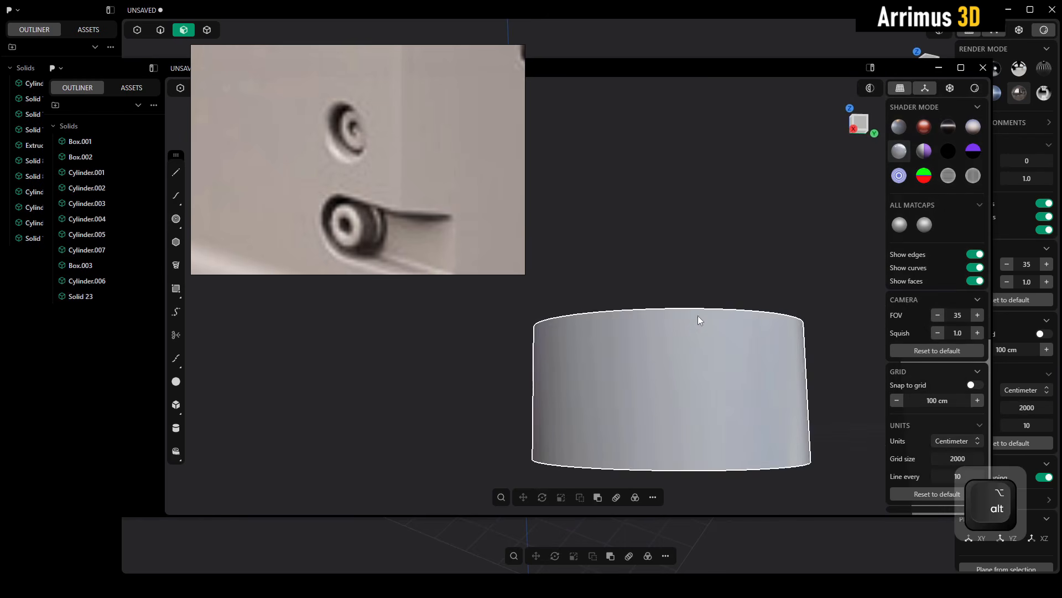
pyautogui.moveTo(698, 319)
pyautogui.keyDown('alt'); pyautogui.mouseDown(button='middle')
pyautogui.moveTo(655, 315)
pyautogui.moveTo(728, 327)
pyautogui.moveTo(751, 297)
pyautogui.mouseUp(button='middle'); pyautogui.keyUp('alt')
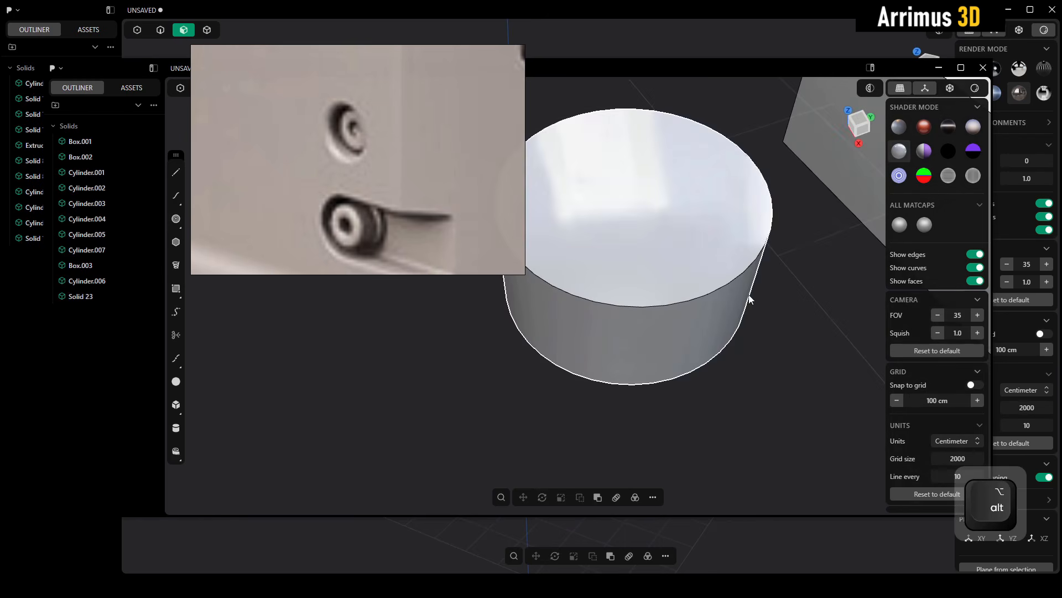
pyautogui.scroll(-5, 597, 324)
# Step: Try moving the patched cylinder away from the bolt copy inside it and cancel the move
pyautogui.click(735, 235)
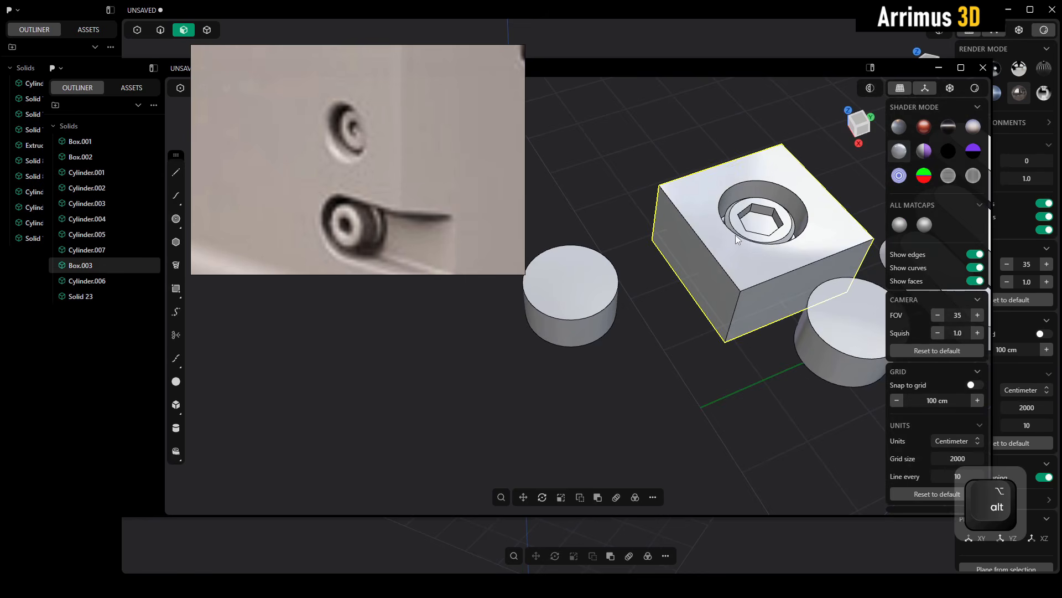
pyautogui.moveTo(735, 234); pyautogui.dragTo(693, 278, button='middle')
pyautogui.click(769, 209)
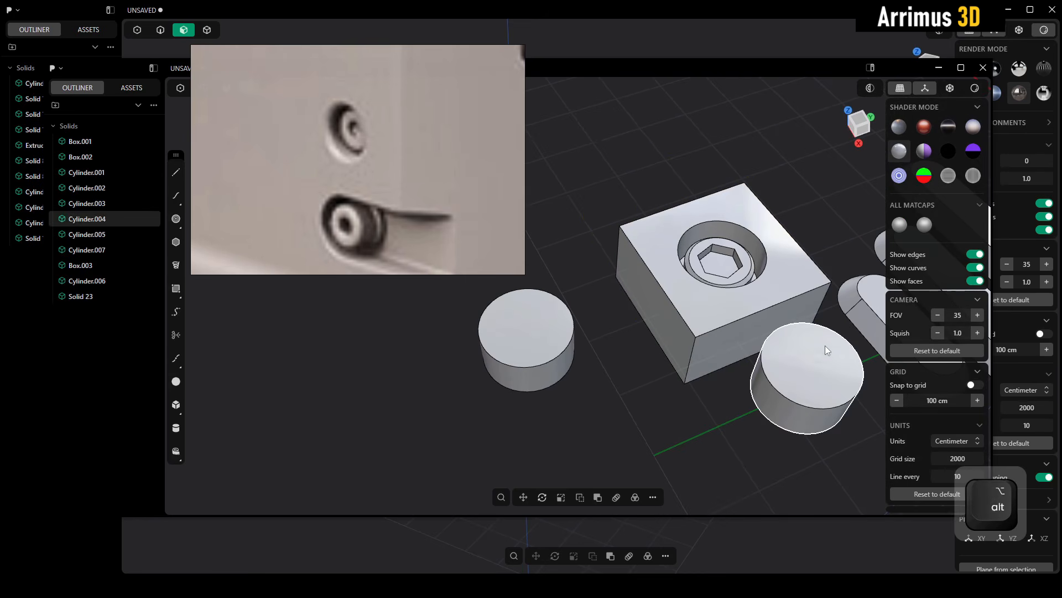
pyautogui.click(550, 332)
pyautogui.press('g')
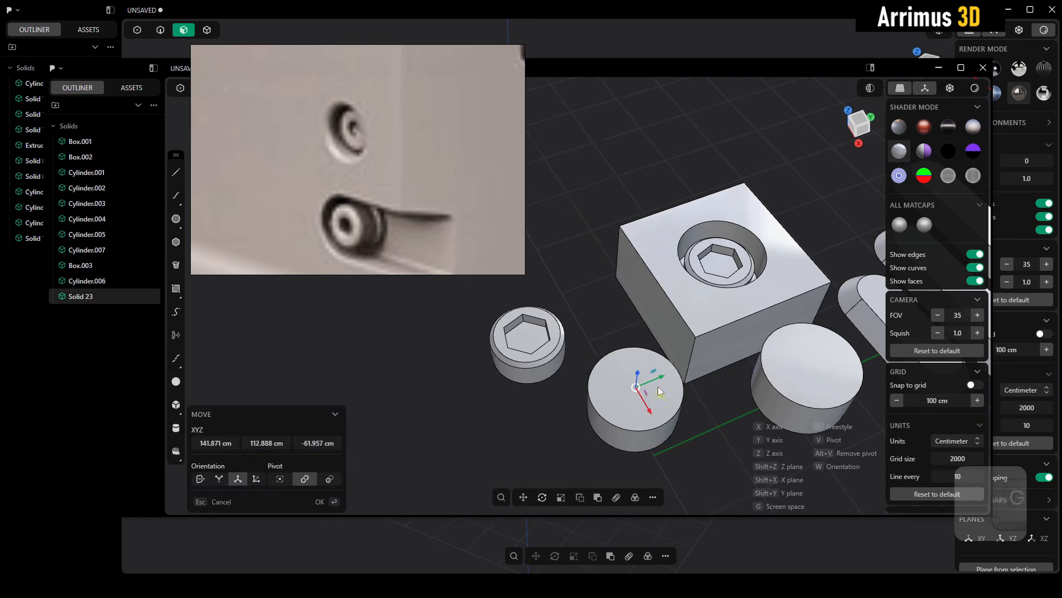
pyautogui.press('Escape')
# Step: Delete the patched cylinder and the copied hex-socket bolt
pyautogui.click(552, 363)
pyautogui.press('x')
pyautogui.moveTo(726, 359); pyautogui.dragTo(672, 335, button='middle')
pyautogui.keyDown('ctrl'); pyautogui.keyDown('alt'); pyautogui.moveTo(673, 335); pyautogui.dragTo(645, 376, button='middle'); pyautogui.keyUp('alt'); pyautogui.keyUp('ctrl')
pyautogui.moveTo(606, 310); pyautogui.dragTo(664, 287, button='middle')
pyautogui.scroll(5, 620, 301)
# Step: Compare the recessed block and the nested cylinders with the slotted bolt recess in the reference photo
pyautogui.moveTo(754, 165); pyautogui.dragTo(642, 280)
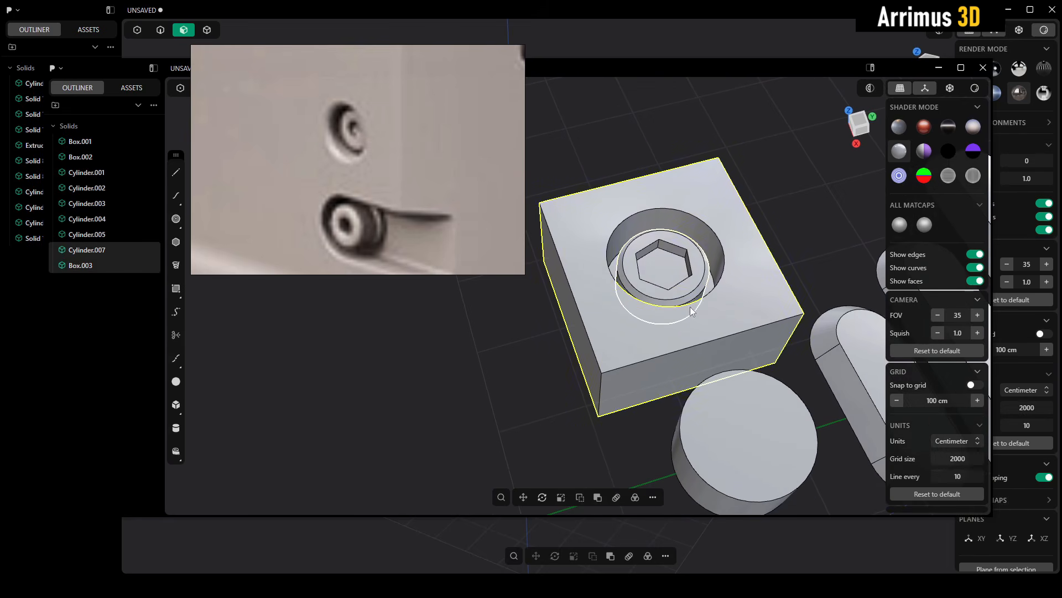
pyautogui.moveTo(689, 307); pyautogui.dragTo(671, 284, button='middle')
pyautogui.press('Escape')
pyautogui.hotkey('ctrl', 'z')
pyautogui.moveTo(704, 482); pyautogui.dragTo(663, 403, button='middle')
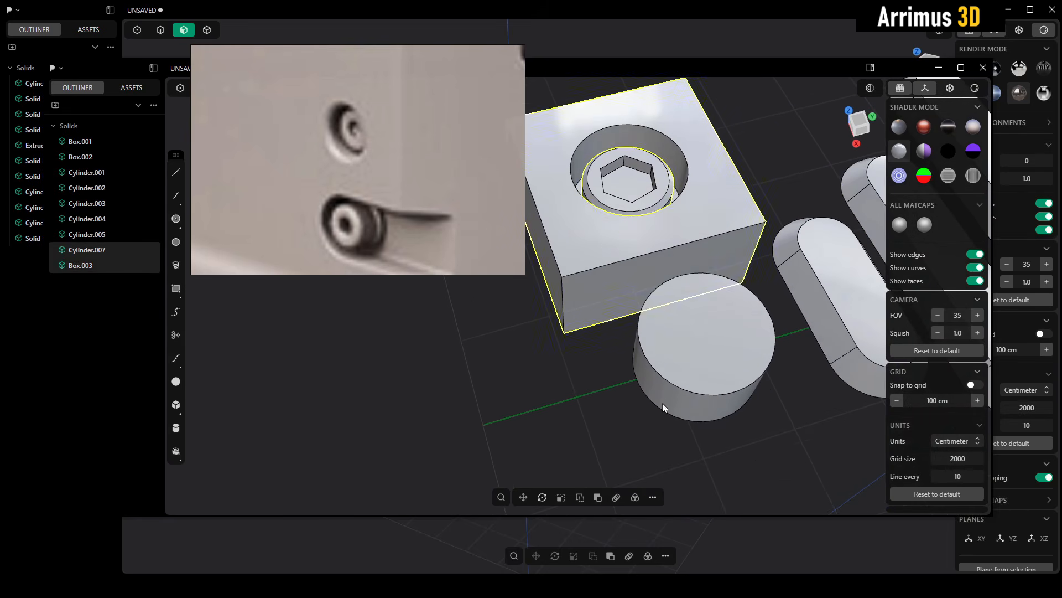
pyautogui.click(762, 447)
pyautogui.moveTo(770, 460); pyautogui.dragTo(677, 342)
pyautogui.click(546, 394)
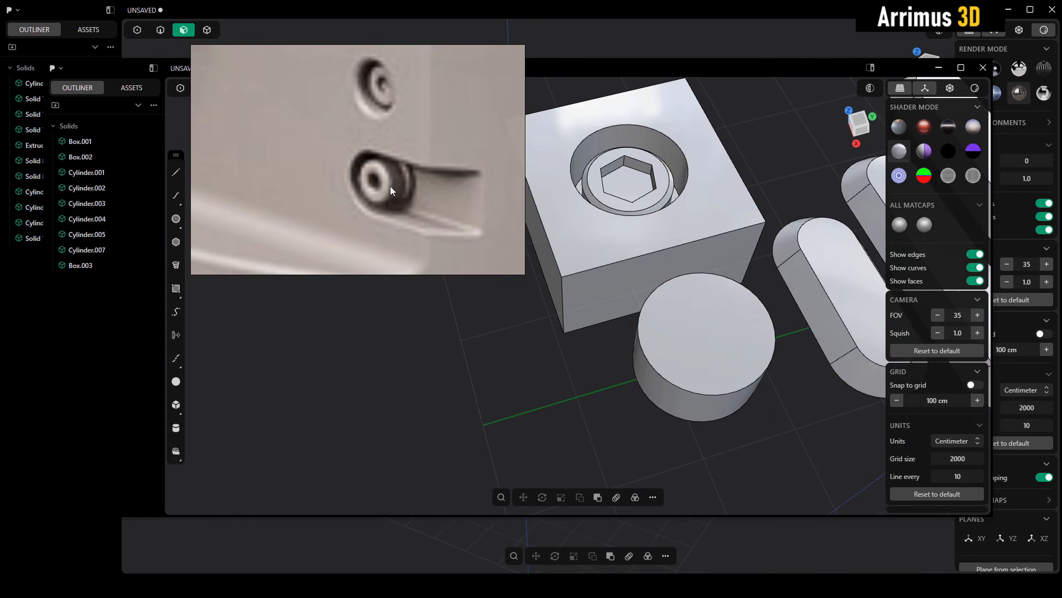
pyautogui.keyDown('alt'); pyautogui.scroll(-5, 626, 334); pyautogui.keyUp('alt')
pyautogui.keyDown('alt'); pyautogui.scroll(3, 619, 324); pyautogui.keyUp('alt')
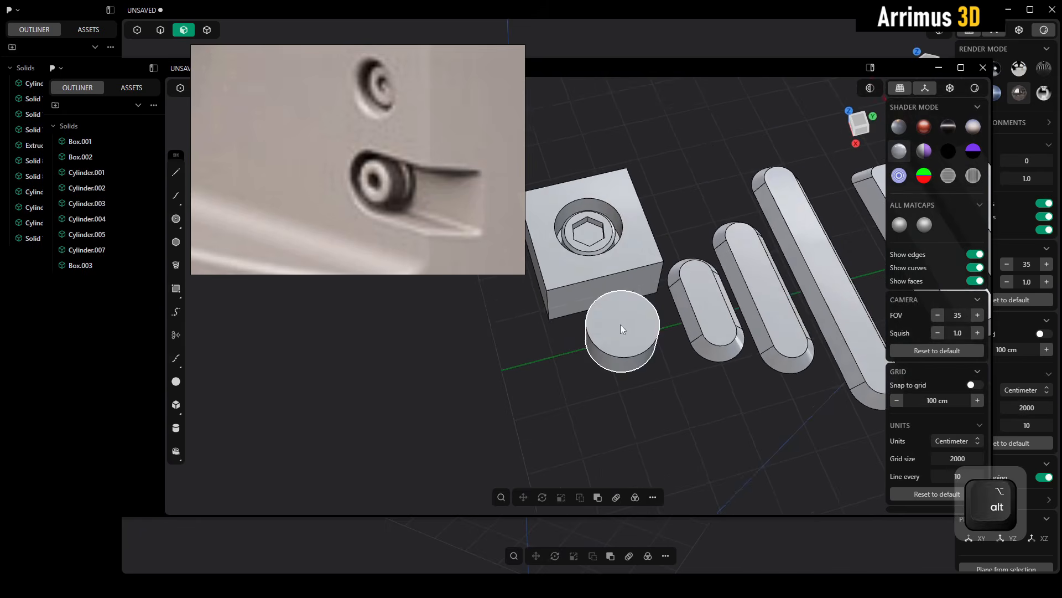
# Step: Duplicate the short cylinder beside the recessed block and move the copy -320.05 cm along the Y axis
pyautogui.keyDown('alt'); pyautogui.moveTo(619, 309); pyautogui.dragTo(721, 285, button='middle'); pyautogui.keyUp('alt')
pyautogui.keyDown('alt'); pyautogui.scroll(3, 656, 312); pyautogui.keyUp('alt')
pyautogui.click(657, 312)
pyautogui.hotkey('shift', 'd')
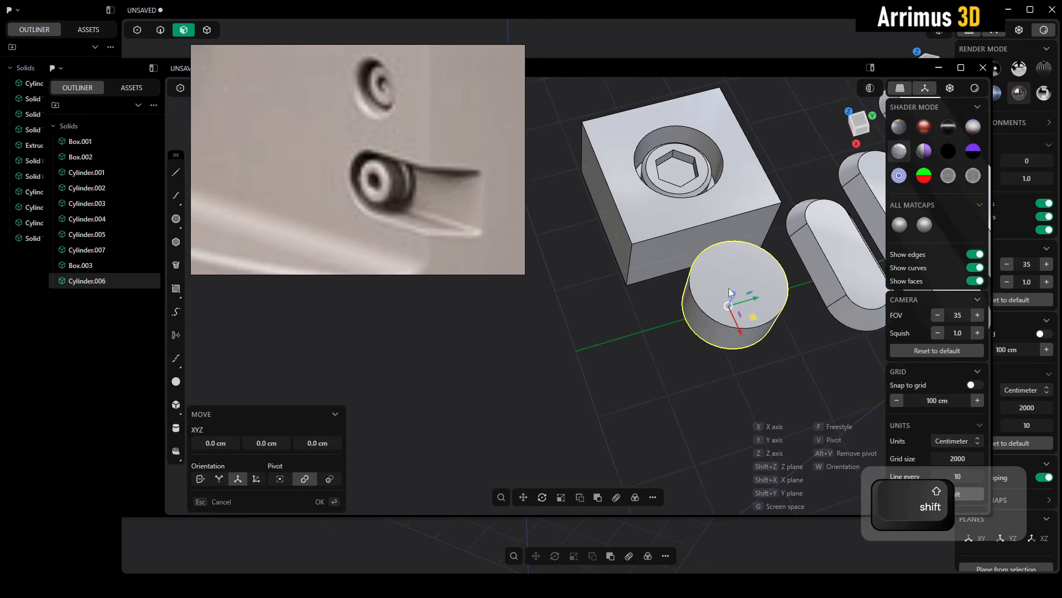
pyautogui.press('y')
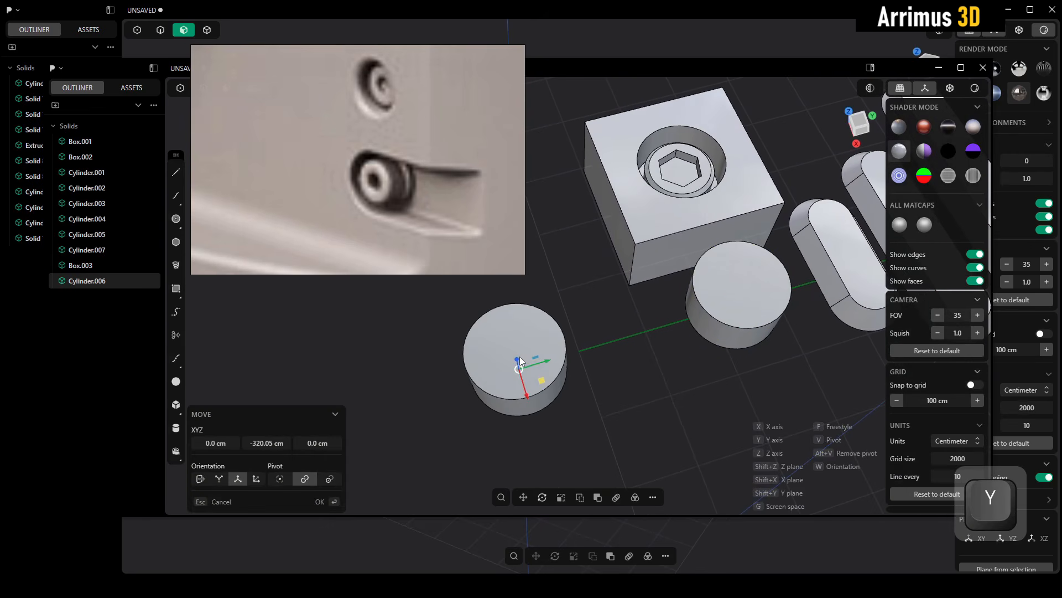
pyautogui.click(520, 356)
# Step: Cut the cylinder copy in half across its middle and delete the half on the negative X side
pyautogui.keyDown('alt'); pyautogui.moveTo(520, 356); pyautogui.dragTo(647, 336, button='middle'); pyautogui.keyUp('alt')
pyautogui.keyDown('alt'); pyautogui.moveTo(646, 332); pyautogui.dragTo(662, 322); pyautogui.keyUp('alt')
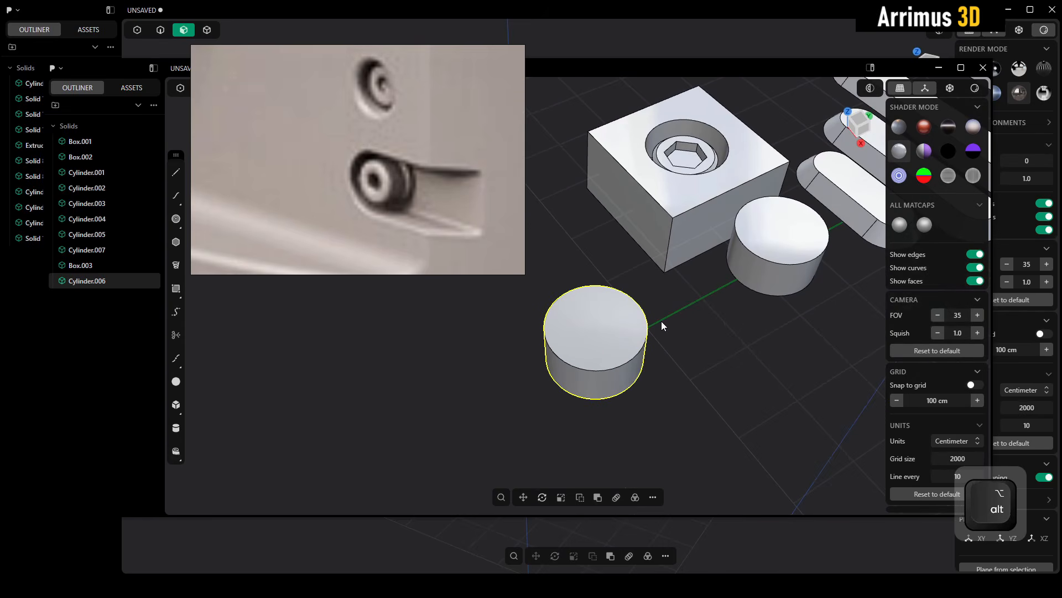
pyautogui.hotkey('alt', 'x')
pyautogui.press('x')
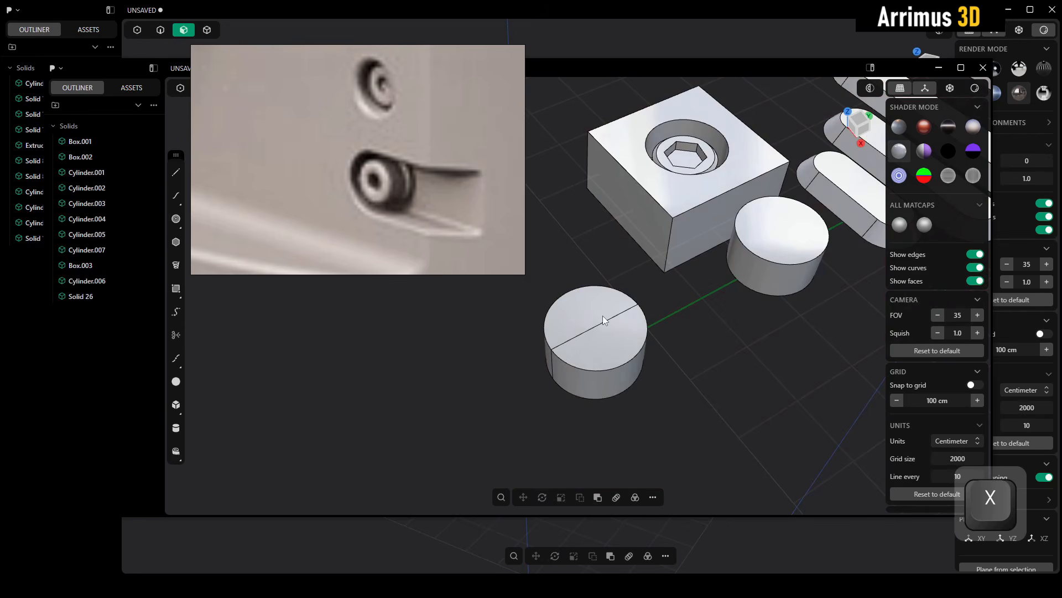
# Step: Move the remaining half cylinder about 117 cm along the X axis
pyautogui.click(615, 360)
pyautogui.keyDown('alt'); pyautogui.moveTo(614, 360); pyautogui.dragTo(631, 353); pyautogui.keyUp('alt')
pyautogui.press('g')
pyautogui.press('x')
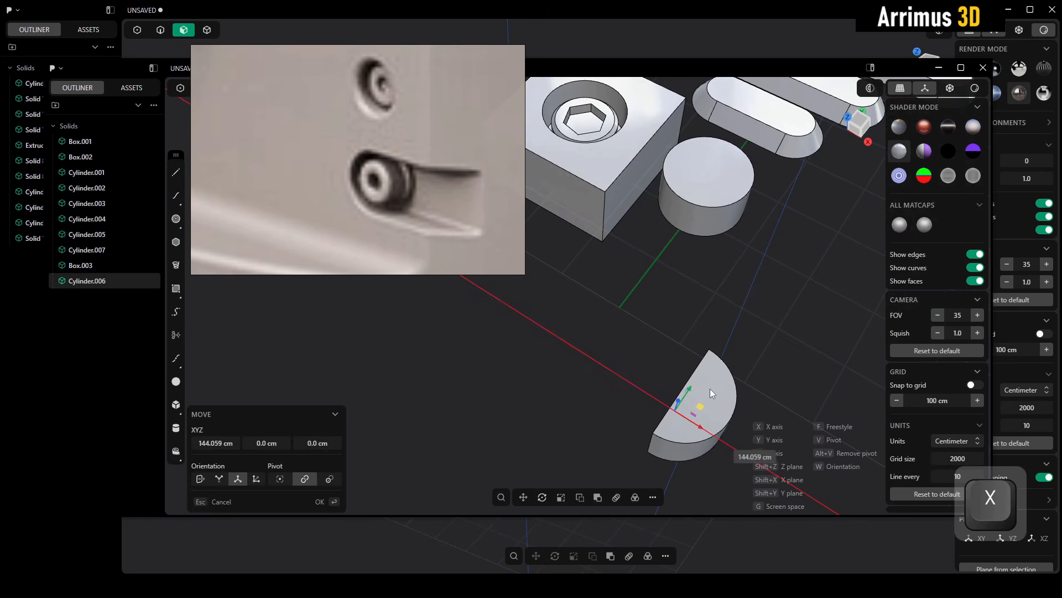
pyautogui.click(697, 383)
pyautogui.click(795, 311)
# Step: Extrude the half cylinder's flat face along X past the Y axis to form a long slot block with one rounded end
pyautogui.keyDown('alt'); pyautogui.moveTo(795, 311); pyautogui.dragTo(772, 322); pyautogui.keyUp('alt')
pyautogui.press('3')
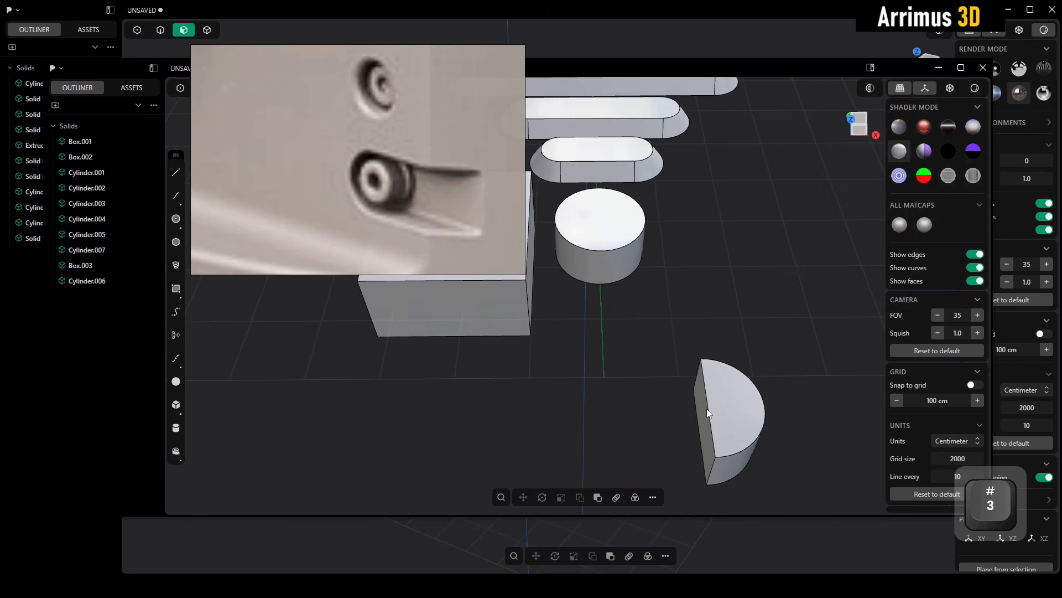
pyautogui.click(713, 409)
pyautogui.keyDown('alt'); pyautogui.moveTo(732, 378); pyautogui.dragTo(726, 353); pyautogui.keyUp('alt')
pyautogui.press('e')
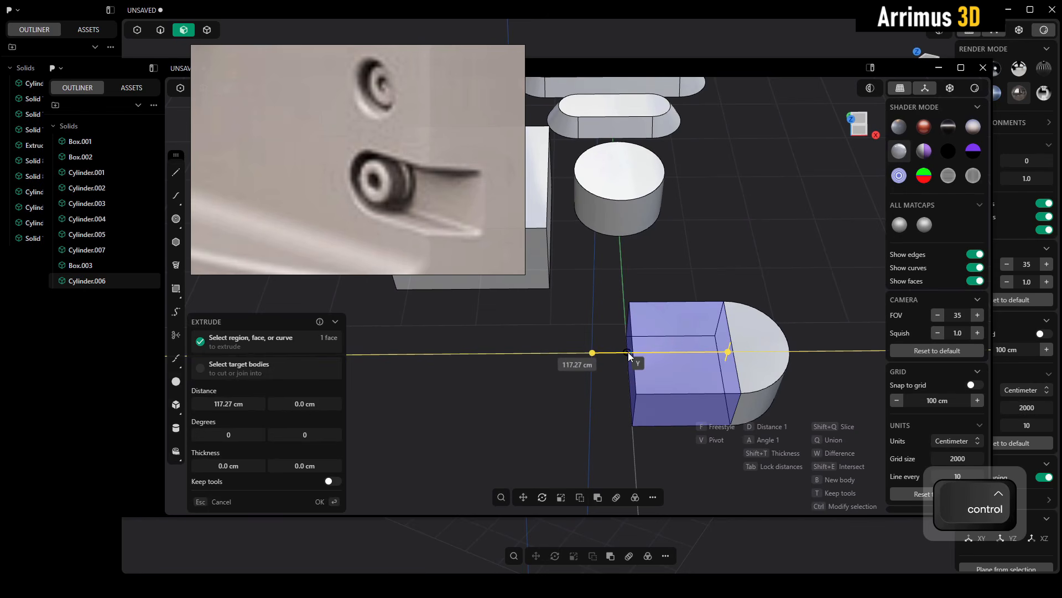
pyautogui.click(556, 355)
pyautogui.rightClick(555, 355)
# Step: Duplicate the hex-socket bolt inside the short cylinder and move the copy -320.05 cm along Y into the slot block
pyautogui.keyDown('alt'); pyautogui.moveTo(781, 235); pyautogui.dragTo(708, 323, button='middle'); pyautogui.keyUp('alt')
pyautogui.press('4')
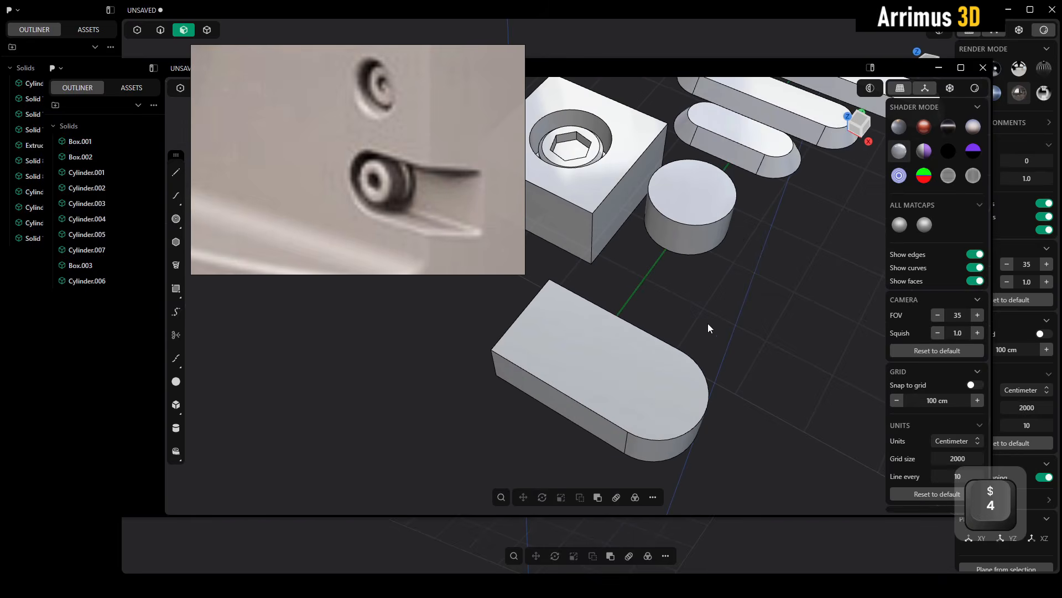
pyautogui.keyDown('alt'); pyautogui.moveTo(713, 221); pyautogui.dragTo(663, 235, button='middle'); pyautogui.keyUp('alt')
pyautogui.moveTo(616, 220); pyautogui.dragTo(722, 325)
pyautogui.keyDown('alt'); pyautogui.moveTo(712, 343); pyautogui.dragTo(792, 287, button='middle'); pyautogui.keyUp('alt')
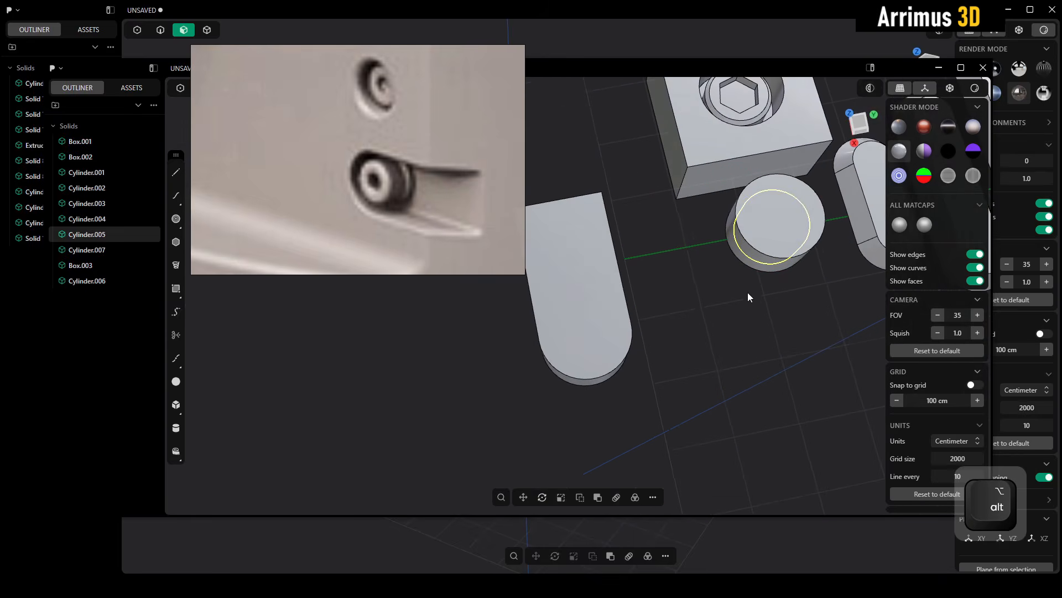
pyautogui.hotkey('shift', 'd')
pyautogui.press('y')
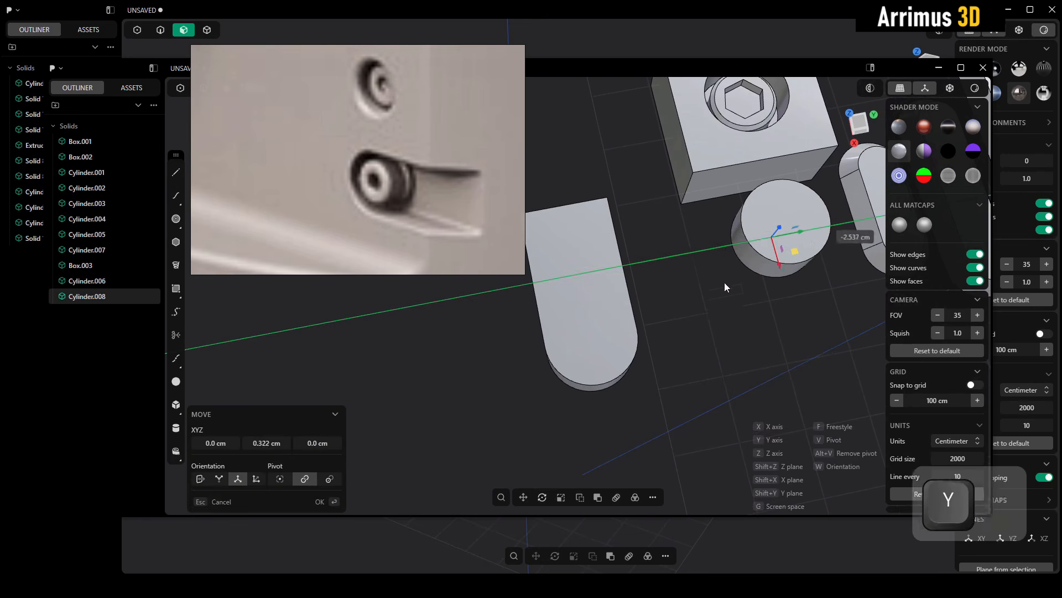
pyautogui.press('ctrl')
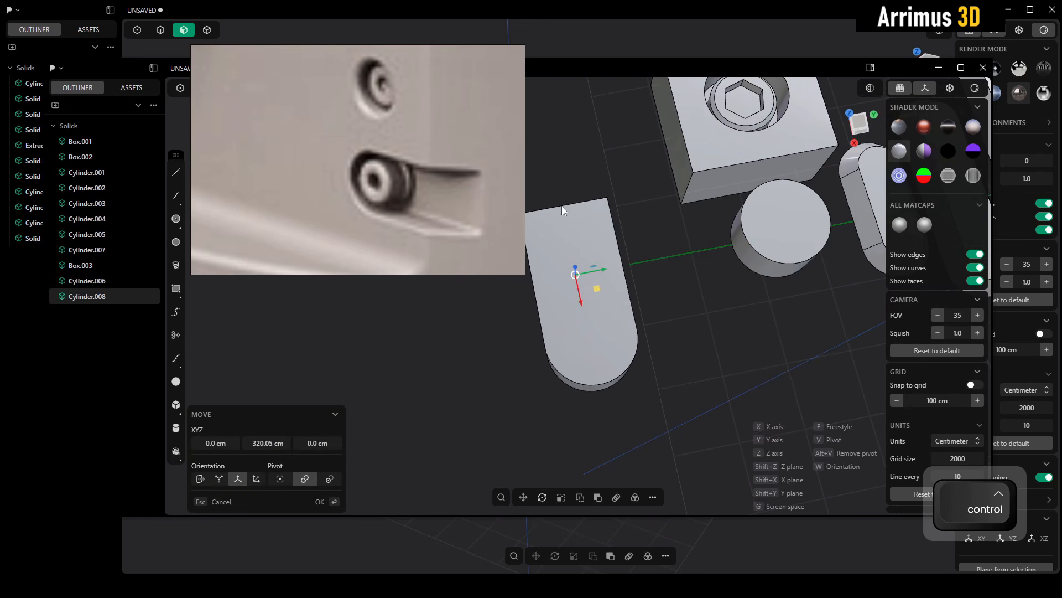
pyautogui.click(619, 303)
# Step: Move the bolt copy 117.27 cm along X, snapping it to the centre of the slot block's rounded end
pyautogui.keyDown('alt'); pyautogui.moveTo(619, 303); pyautogui.dragTo(667, 300, button='middle'); pyautogui.keyUp('alt')
pyautogui.scroll(3, 637, 311)
pyautogui.press('g')
pyautogui.press('x')
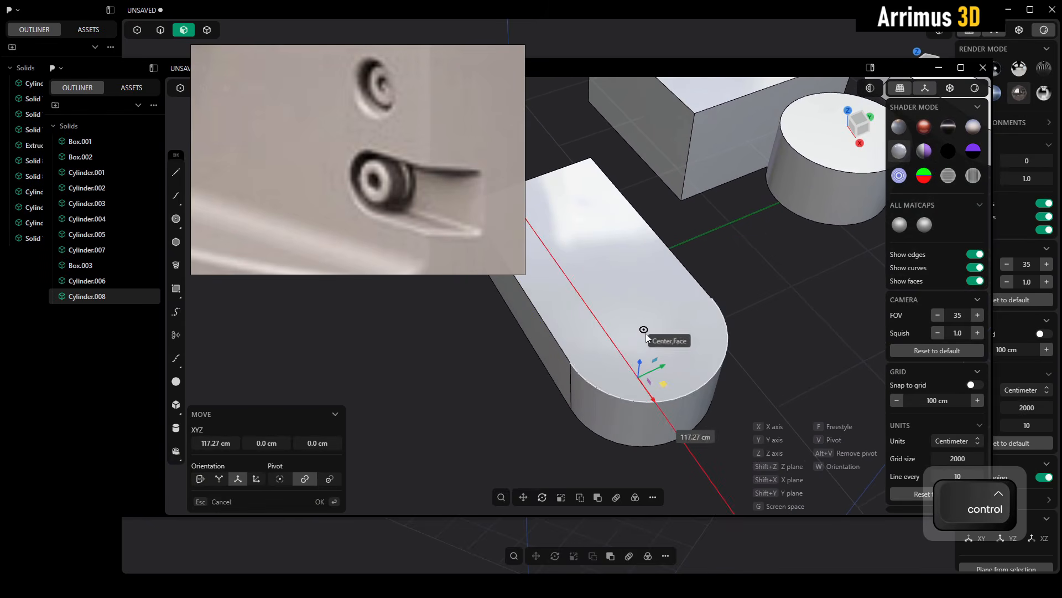
pyautogui.keyDown('ctrl'); pyautogui.click(644, 331); pyautogui.keyUp('ctrl')
pyautogui.rightClick(711, 370)
# Step: Check the bolt copy's position inside the slot block's rounded end in X-ray view
pyautogui.keyDown('alt'); pyautogui.moveTo(711, 371); pyautogui.dragTo(663, 291, button='middle'); pyautogui.keyUp('alt')
pyautogui.click(805, 366)
pyautogui.hotkey('alt', 'z')
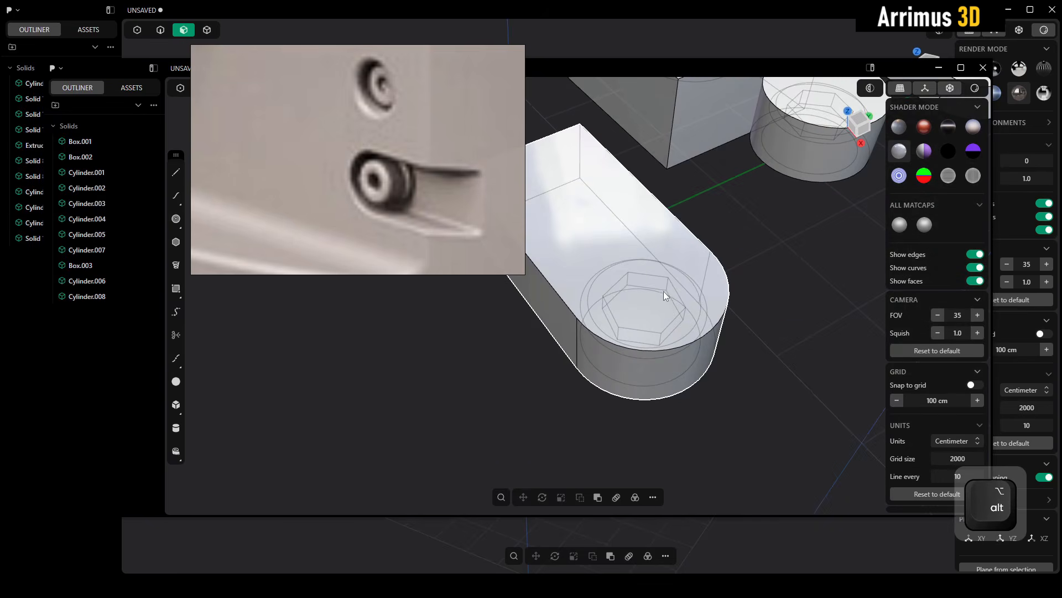
pyautogui.hotkey('alt', 'z')
# Step: Review the beveled bars, recessed bolt and recess cutters against the side-wall details in the reference photo
pyautogui.scroll(-7, 347, 173)
pyautogui.scroll(5, 340, 139)
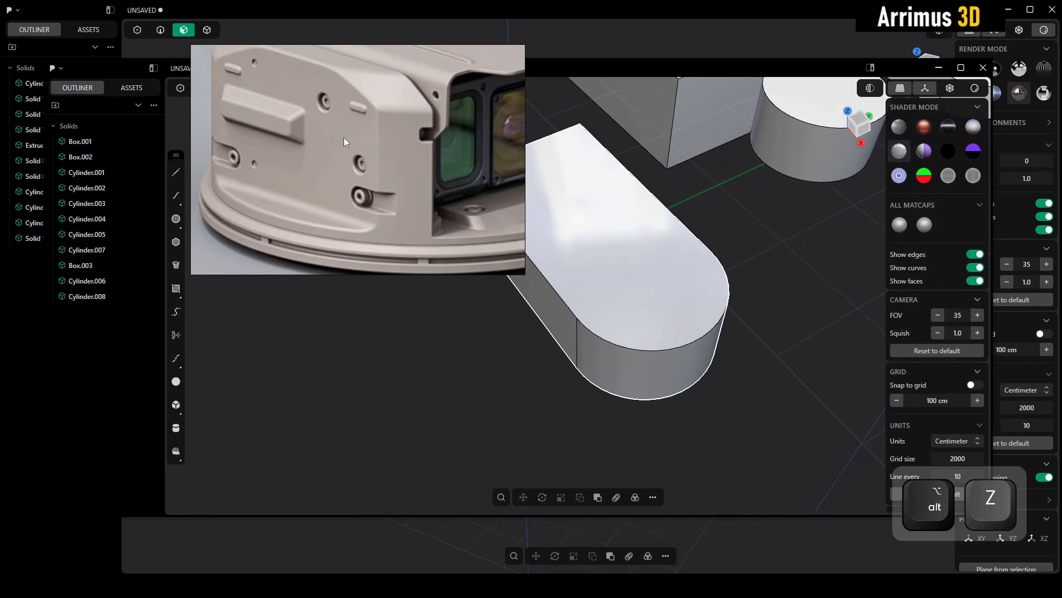
pyautogui.scroll(-2, 426, 140)
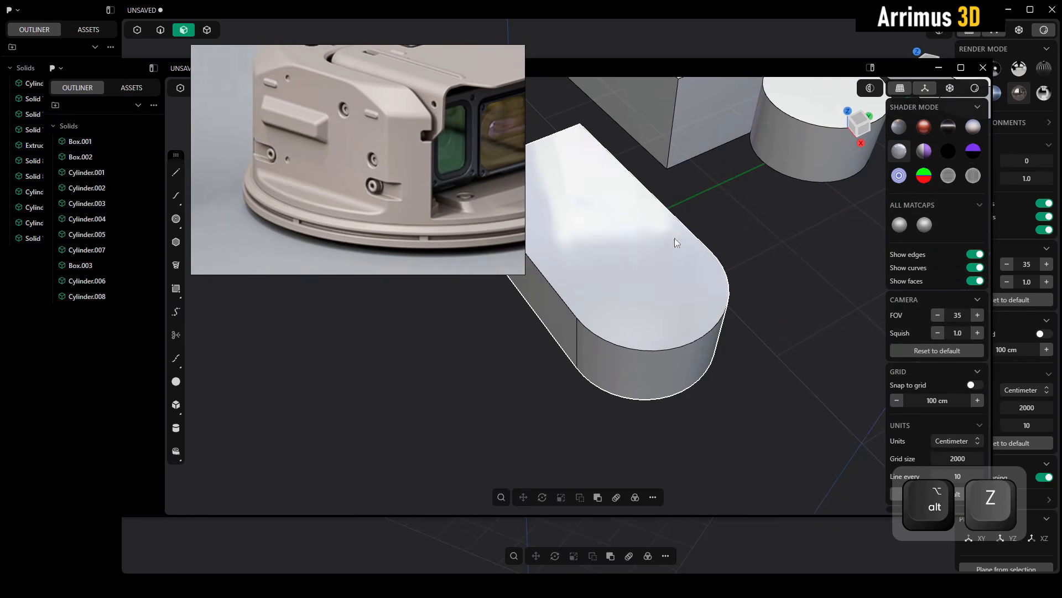
pyautogui.scroll(-8, 706, 282)
pyautogui.moveTo(718, 262); pyautogui.dragTo(727, 346, button='middle')
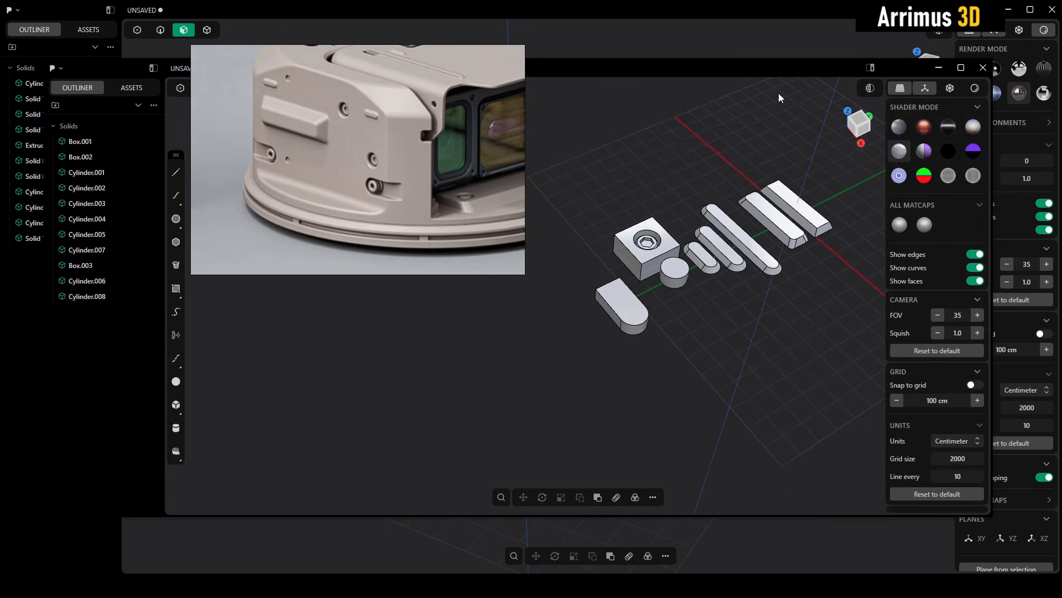
pyautogui.keyDown('shift'); pyautogui.moveTo(755, 214); pyautogui.dragTo(642, 222, button='middle'); pyautogui.keyUp('shift')
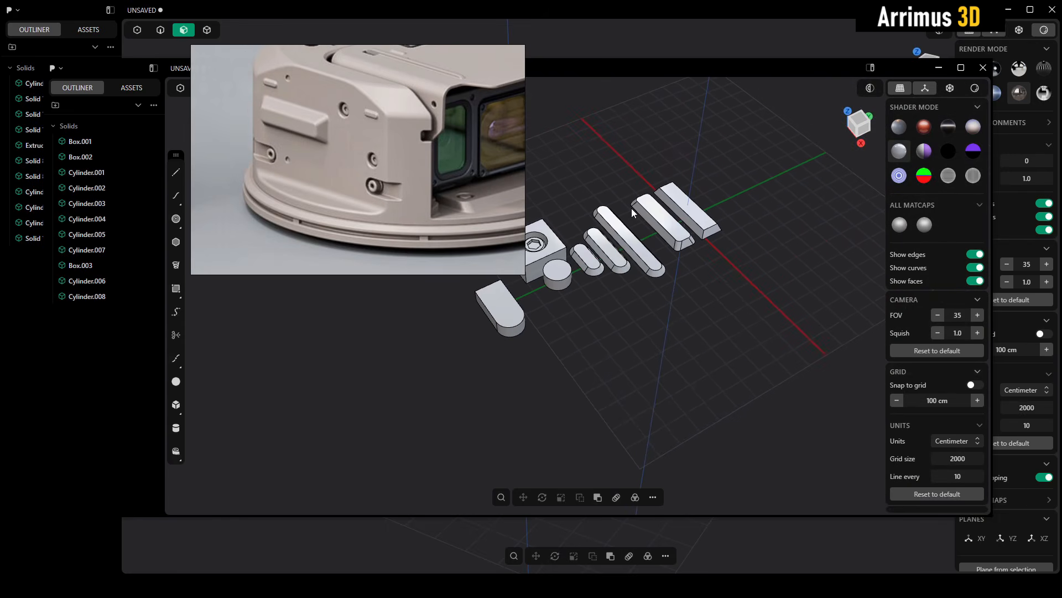
pyautogui.keyDown('shift'); pyautogui.moveTo(659, 184); pyautogui.dragTo(683, 222, button='middle'); pyautogui.keyUp('shift')
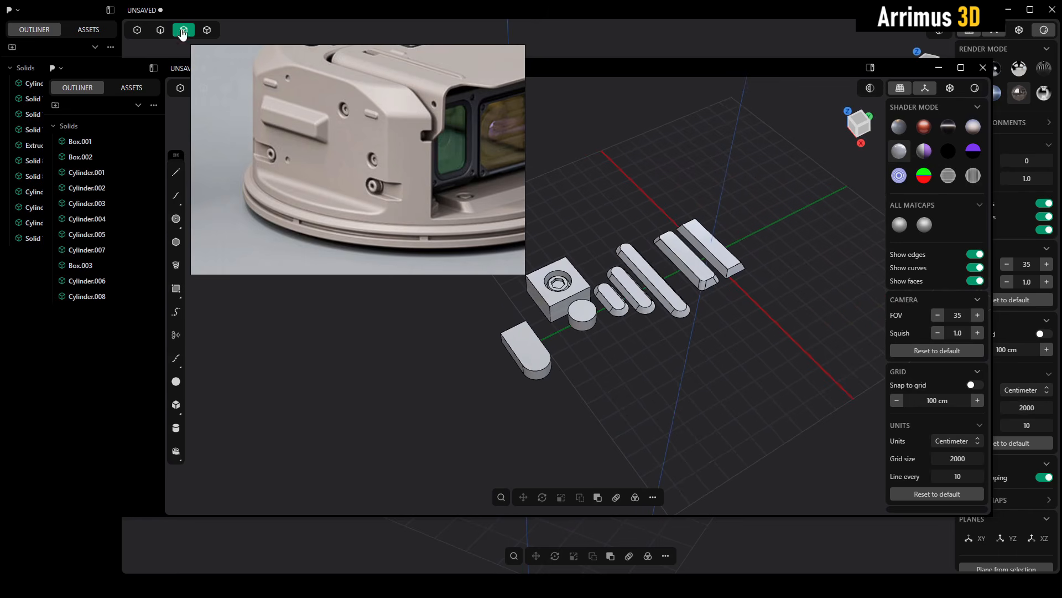
pyautogui.click(65, 74)
pyautogui.click(706, 188)
pyautogui.moveTo(706, 189); pyautogui.dragTo(682, 238, button='middle')
pyautogui.scroll(5, 684, 236)
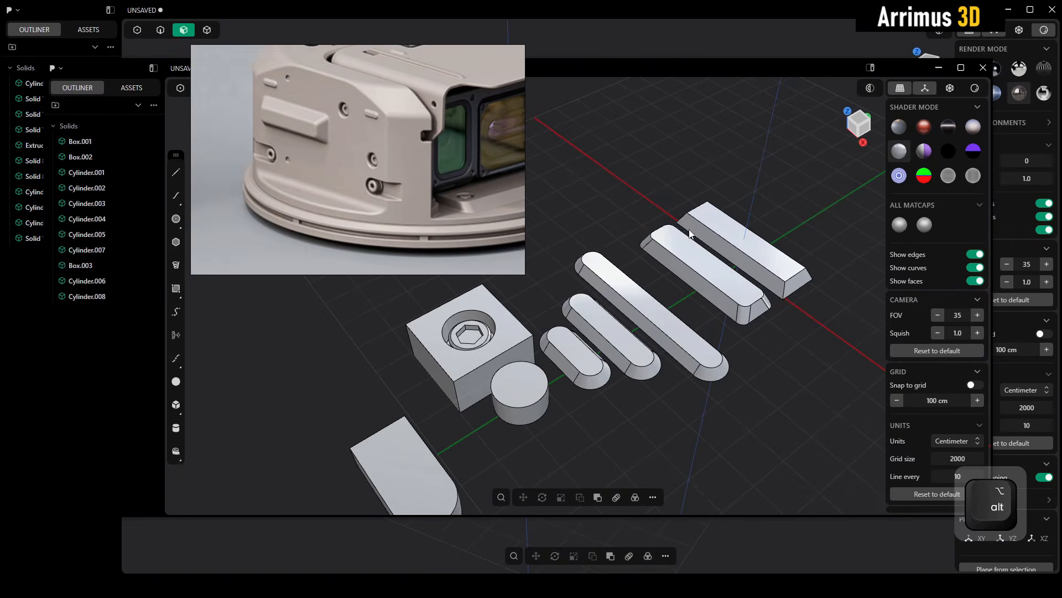
pyautogui.moveTo(679, 296); pyautogui.dragTo(706, 270, button='middle')
pyautogui.scroll(-3, 695, 265)
pyautogui.moveTo(666, 301); pyautogui.dragTo(698, 260, button='middle')
pyautogui.keyDown('alt'); pyautogui.moveTo(715, 171); pyautogui.dragTo(698, 218, button='middle'); pyautogui.keyUp('alt')
pyautogui.press('4')
pyautogui.scroll(3, 582, 320)
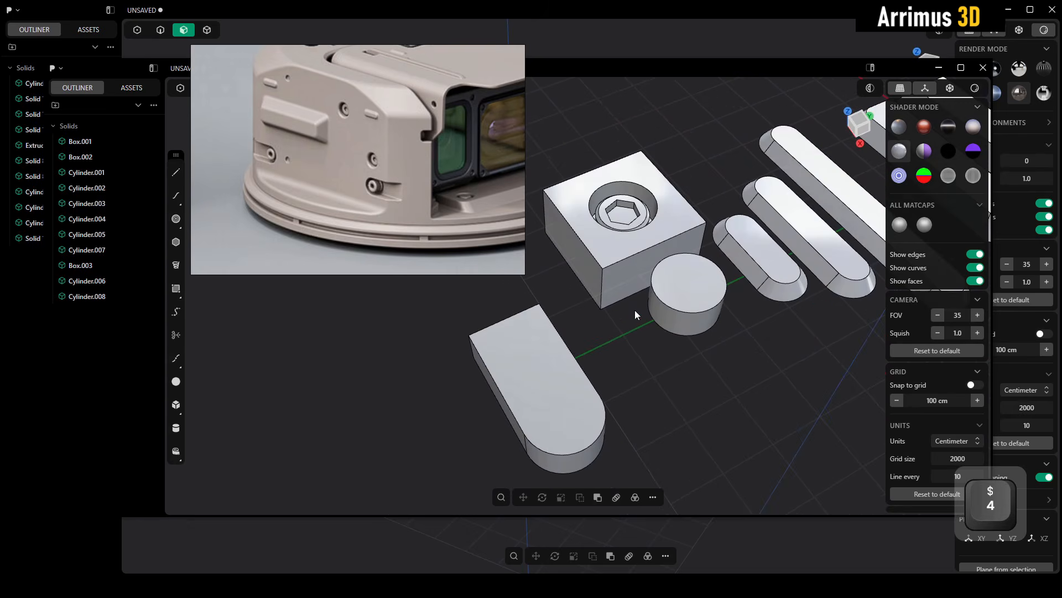
pyautogui.scroll(4, 620, 308)
# Step: Copy the sharp-cornered beveled bar for placement, using the centre of its face as the anchor point
pyautogui.click(795, 242)
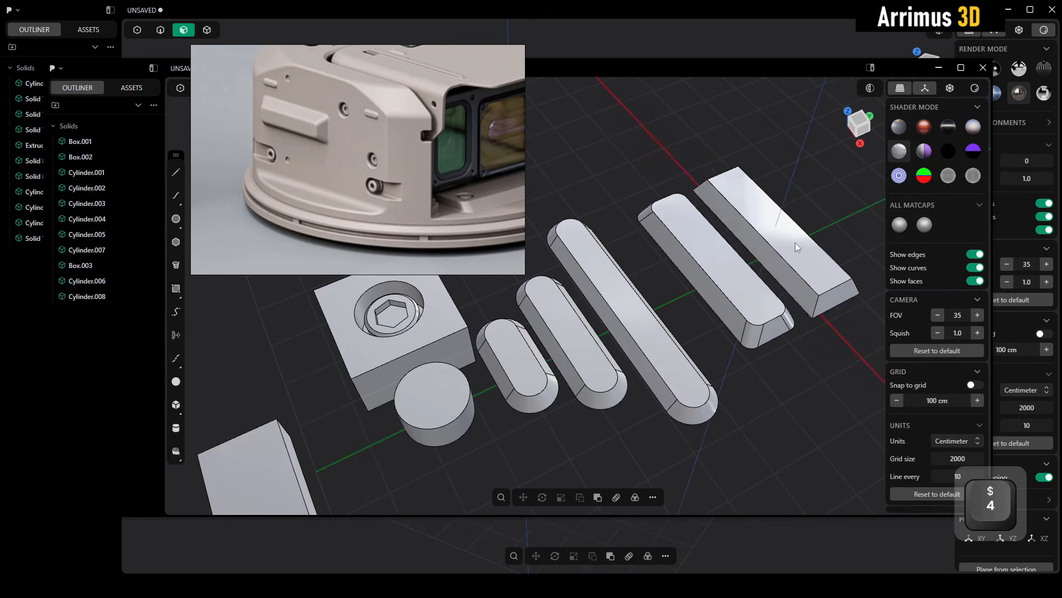
pyautogui.moveTo(795, 242); pyautogui.dragTo(679, 285, button='middle')
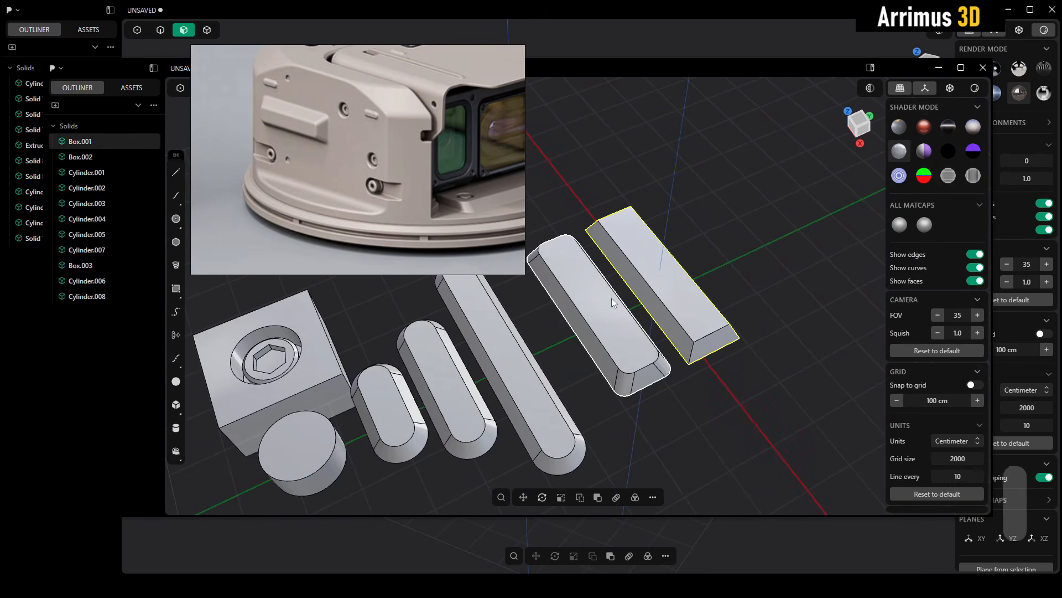
pyautogui.scroll(3, 616, 319)
pyautogui.keyDown('alt'); pyautogui.moveTo(616, 320); pyautogui.dragTo(695, 289, button='middle'); pyautogui.keyUp('alt')
pyautogui.keyDown('alt'); pyautogui.moveTo(677, 299); pyautogui.dragTo(696, 269); pyautogui.keyUp('alt')
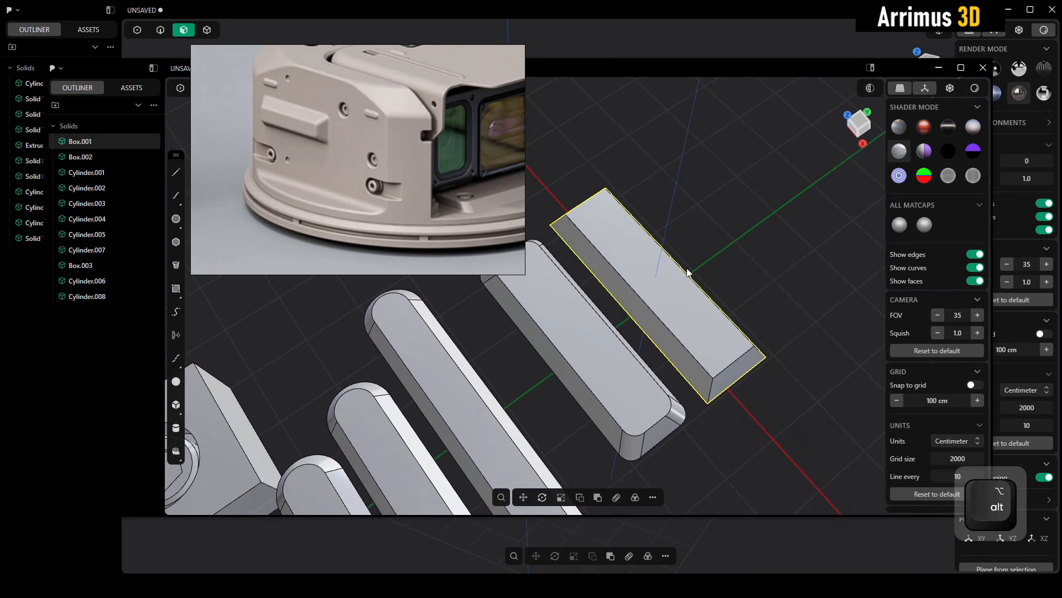
pyautogui.hotkey('ctrl', 'shift', 'c')
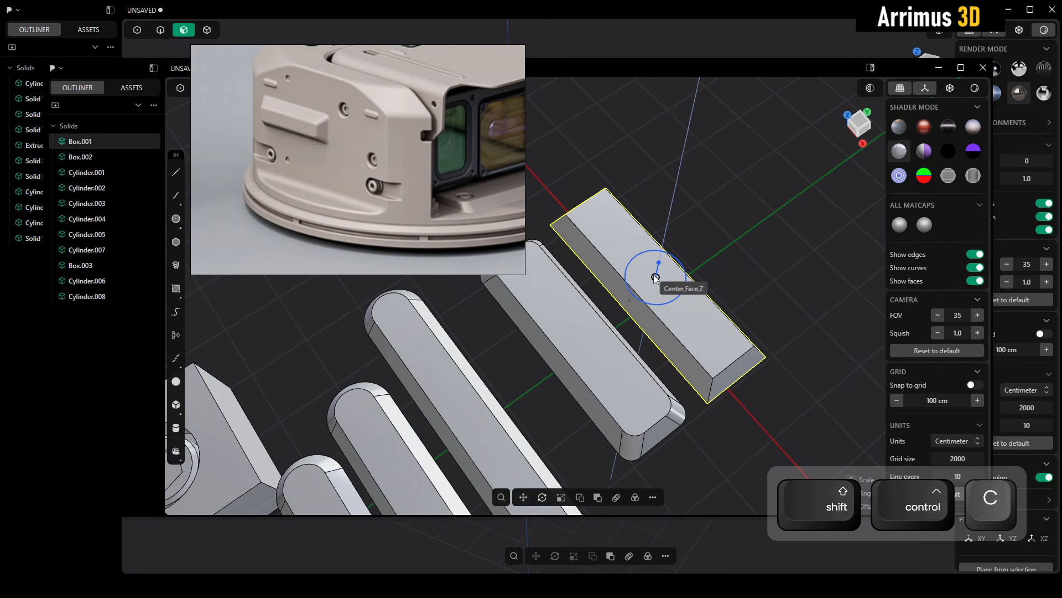
pyautogui.moveTo(653, 274); pyautogui.dragTo(639, 295, button='middle')
# Step: Switch to the housing window and delete the slotted bolt head on the flat side wall
pyautogui.keyDown('alt'); pyautogui.scroll(-5, 639, 294); pyautogui.keyUp('alt')
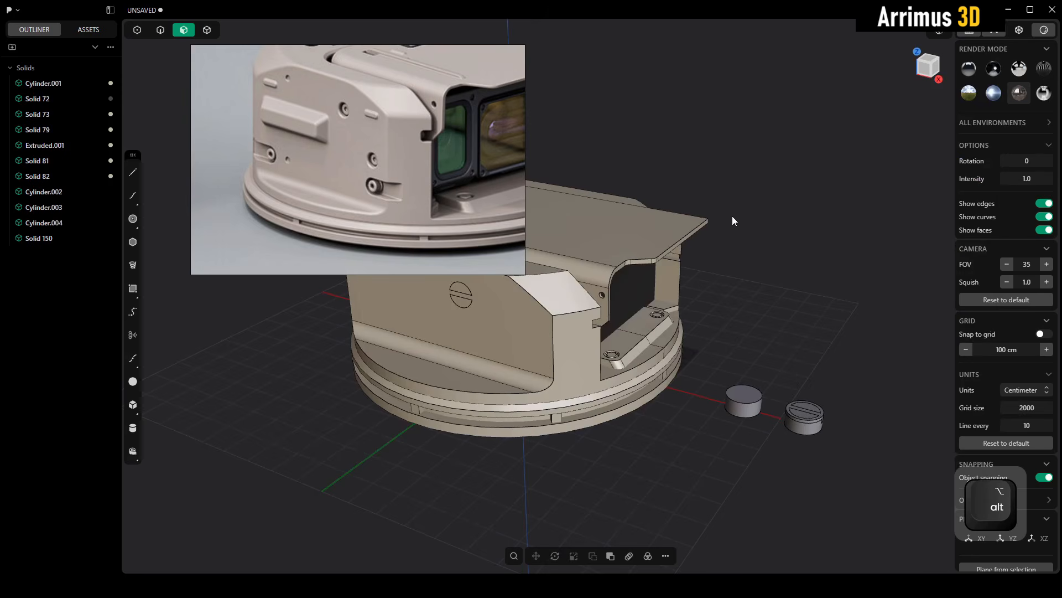
pyautogui.moveTo(732, 216); pyautogui.dragTo(659, 217, button='middle')
pyautogui.press('4')
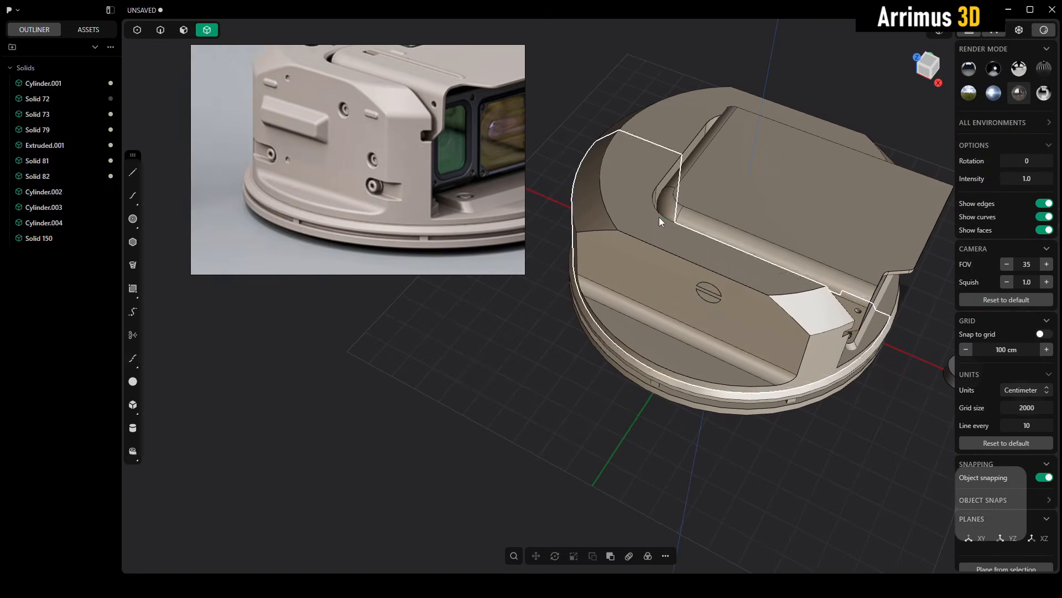
pyautogui.click(742, 323)
pyautogui.press('x')
# Step: Paste the copied bar onto the housing's flat side wall and offset it toward the wall
pyautogui.keyDown('alt'); pyautogui.scroll(5, 673, 291); pyautogui.keyUp('alt')
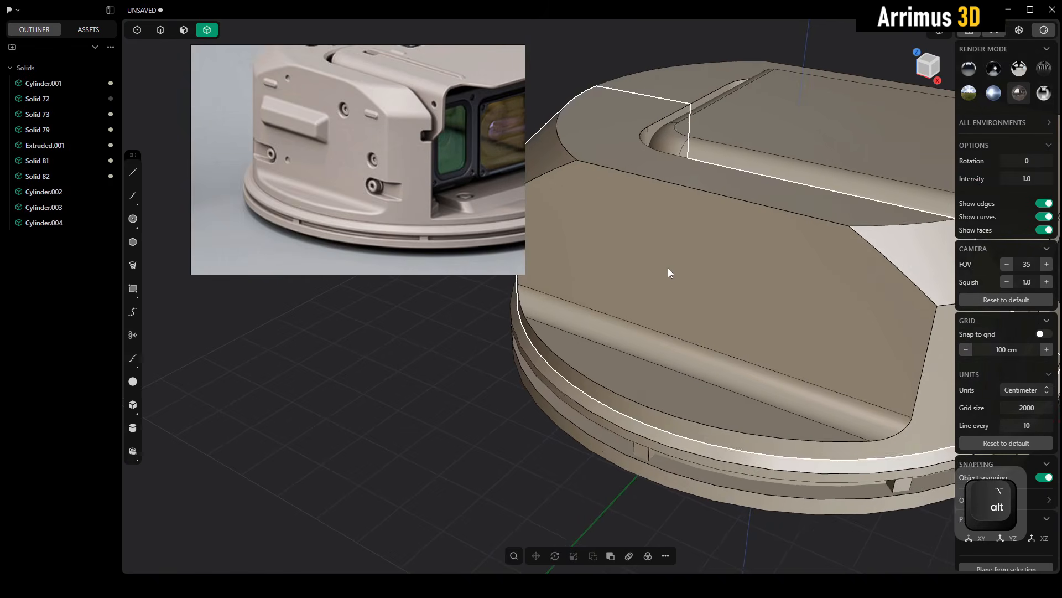
pyautogui.hotkey('shift', 'ctrl', 'v')
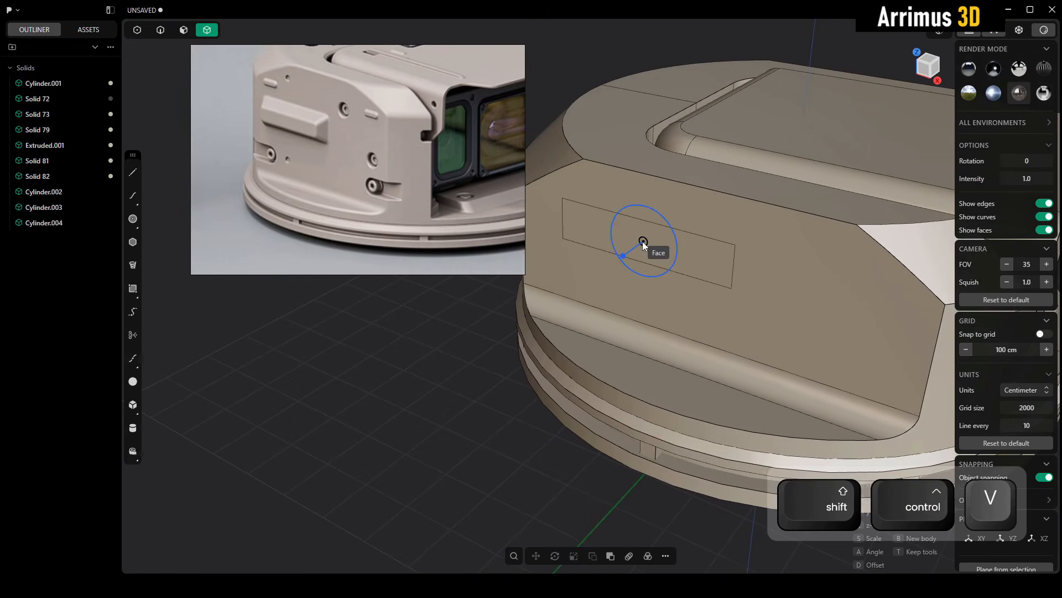
pyautogui.moveTo(639, 240); pyautogui.dragTo(626, 254, button='middle')
pyautogui.press('d')
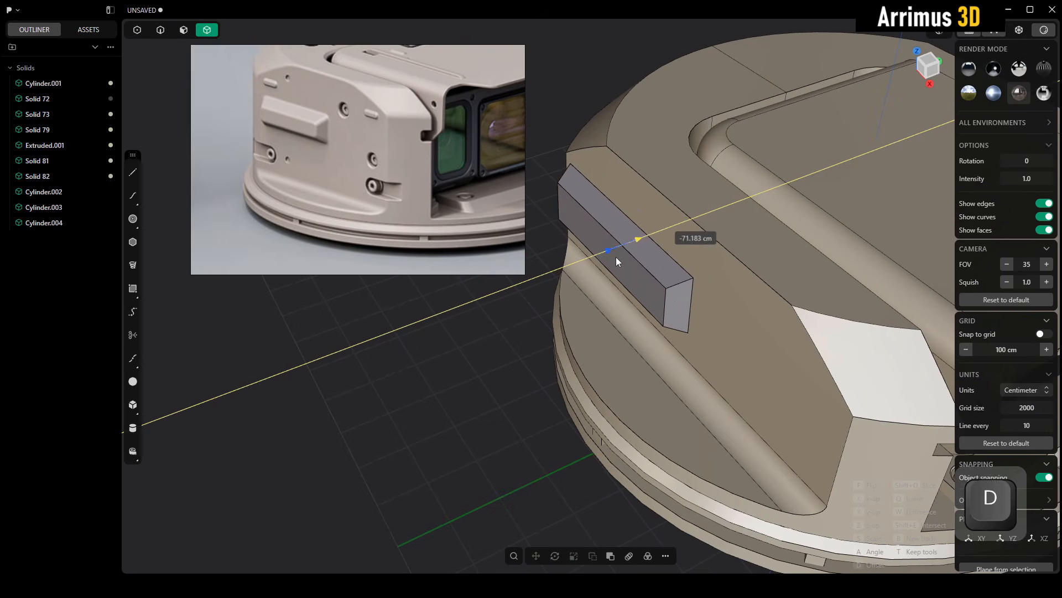
pyautogui.click(636, 264)
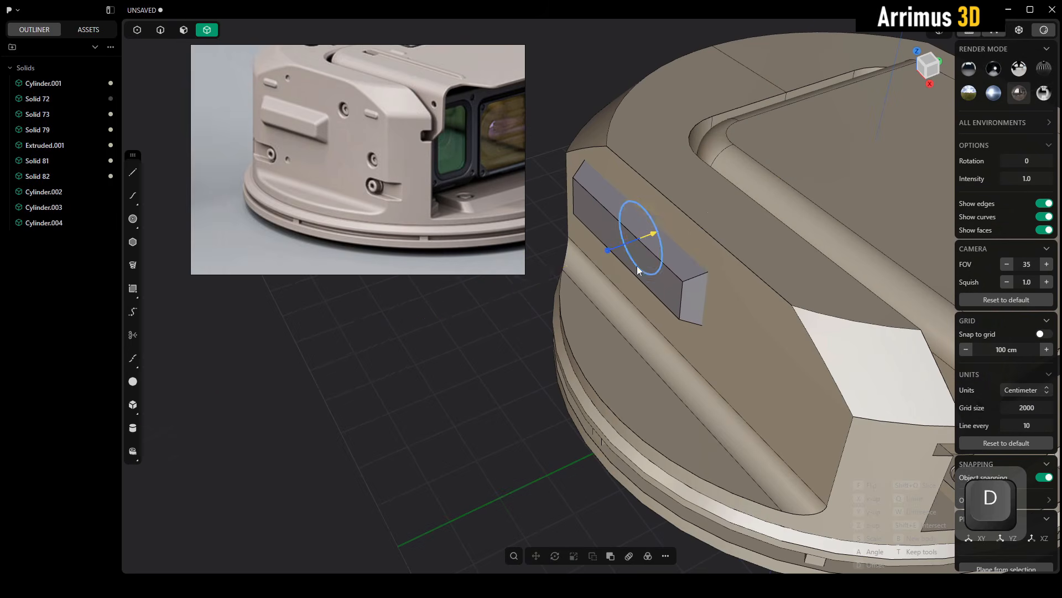
# Step: Fine-tune the pasted bar's offset so it sits on the side wall and finish the placement
pyautogui.moveTo(636, 265); pyautogui.dragTo(650, 237, button='middle')
pyautogui.press('alt')
pyautogui.scroll(4, 667, 229)
pyautogui.press('d')
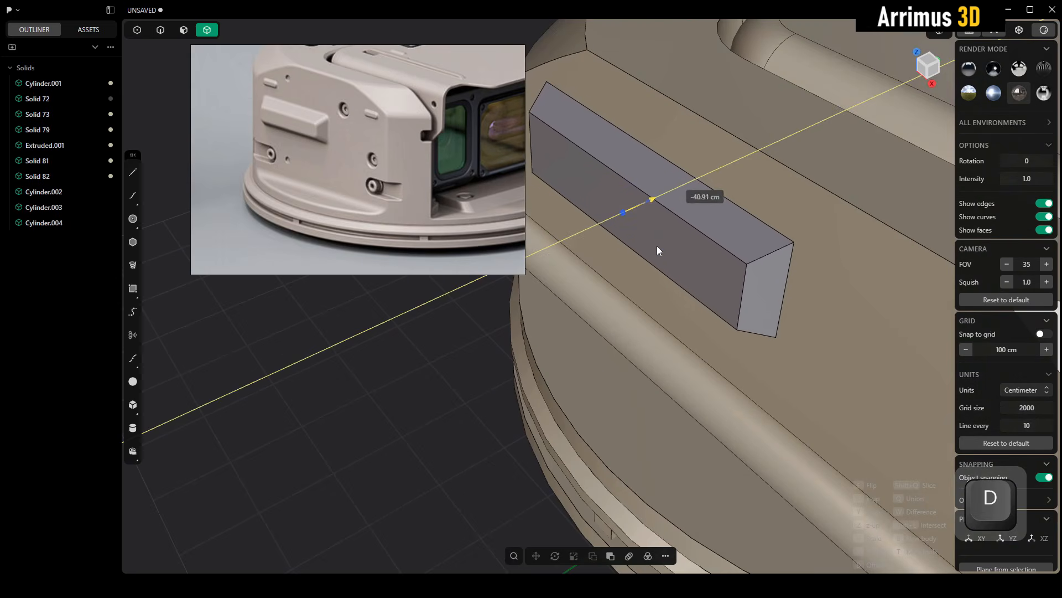
pyautogui.click(660, 245)
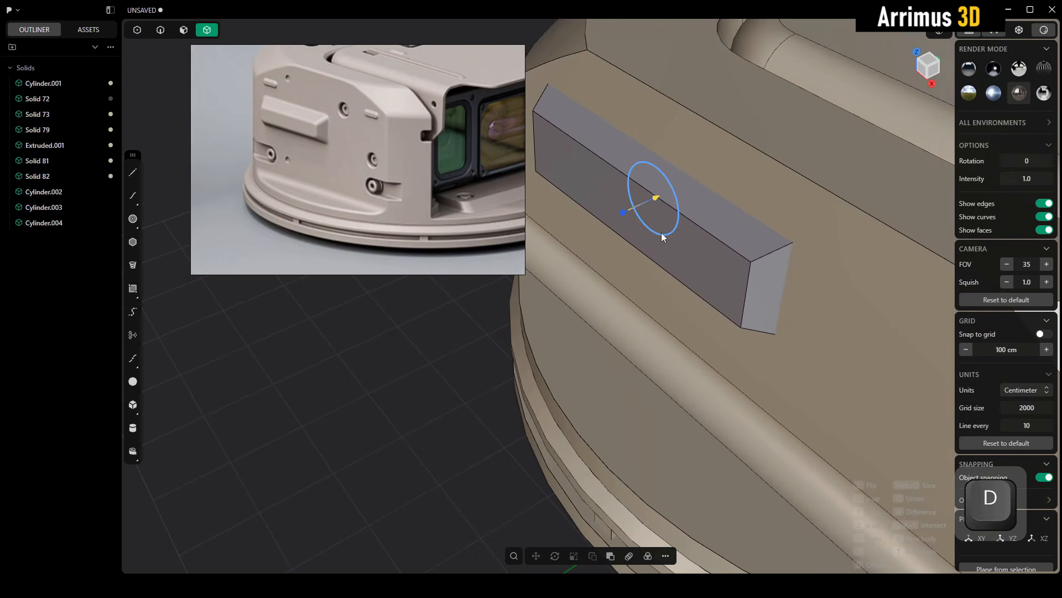
pyautogui.keyDown('alt'); pyautogui.moveTo(743, 341); pyautogui.dragTo(665, 314, button='middle'); pyautogui.keyUp('alt')
pyautogui.scroll(-5, 683, 282)
pyautogui.press('Escape')
# Step: Push the bar's end face inward to shorten the bar on the side wall
pyautogui.press('3')
pyautogui.click(706, 278)
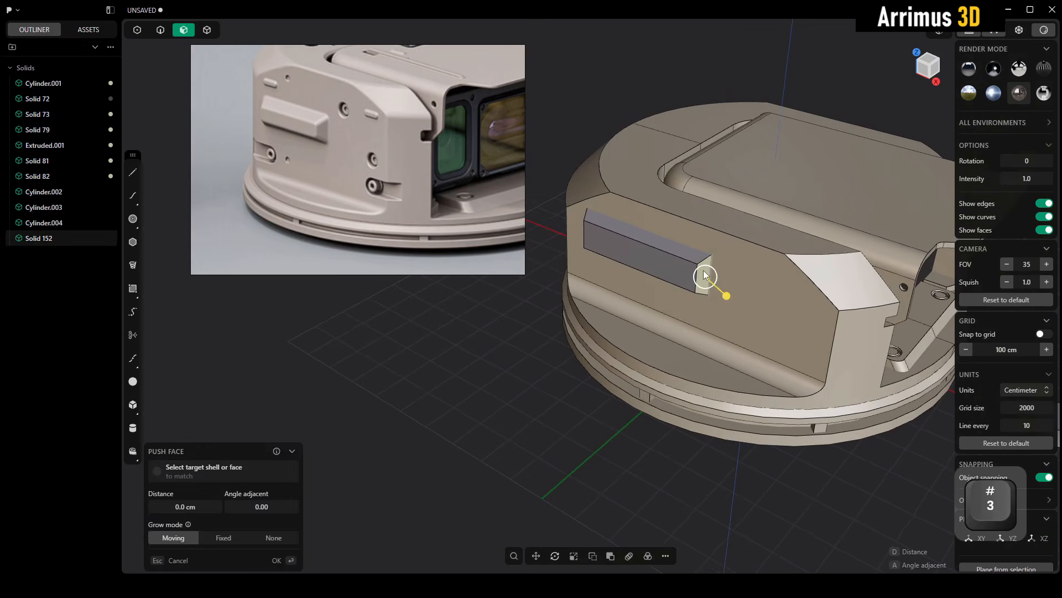
pyautogui.scroll(3, 707, 277)
pyautogui.press('d')
pyautogui.click(688, 266)
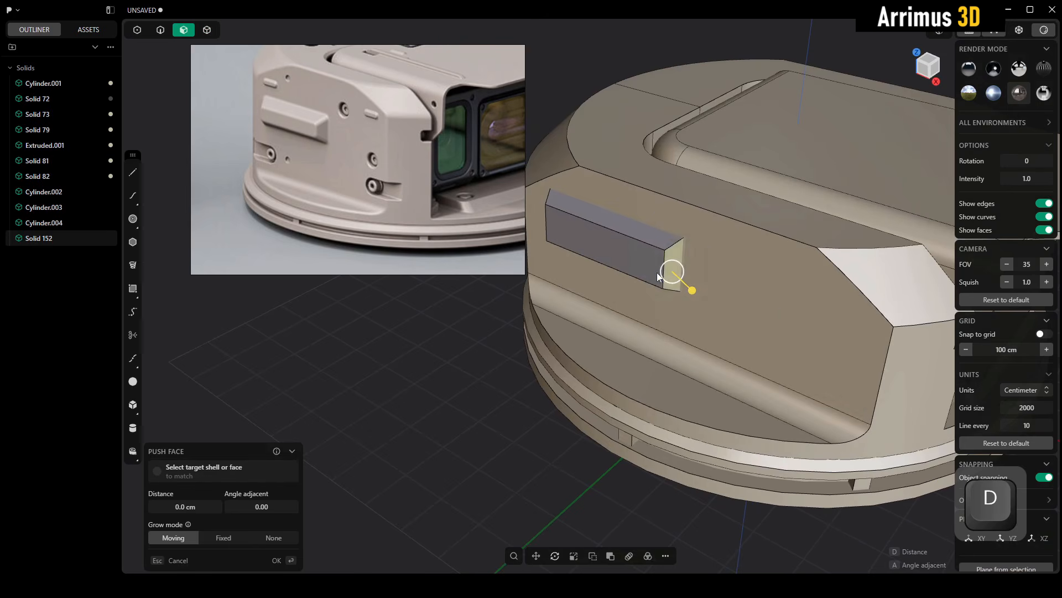
pyautogui.click(454, 316)
# Step: Union the shortened bar with the housing body on its flat side wall
pyautogui.keyDown('alt'); pyautogui.moveTo(684, 266); pyautogui.dragTo(665, 283, button='middle'); pyautogui.keyUp('alt')
pyautogui.press('4')
pyautogui.click(732, 251)
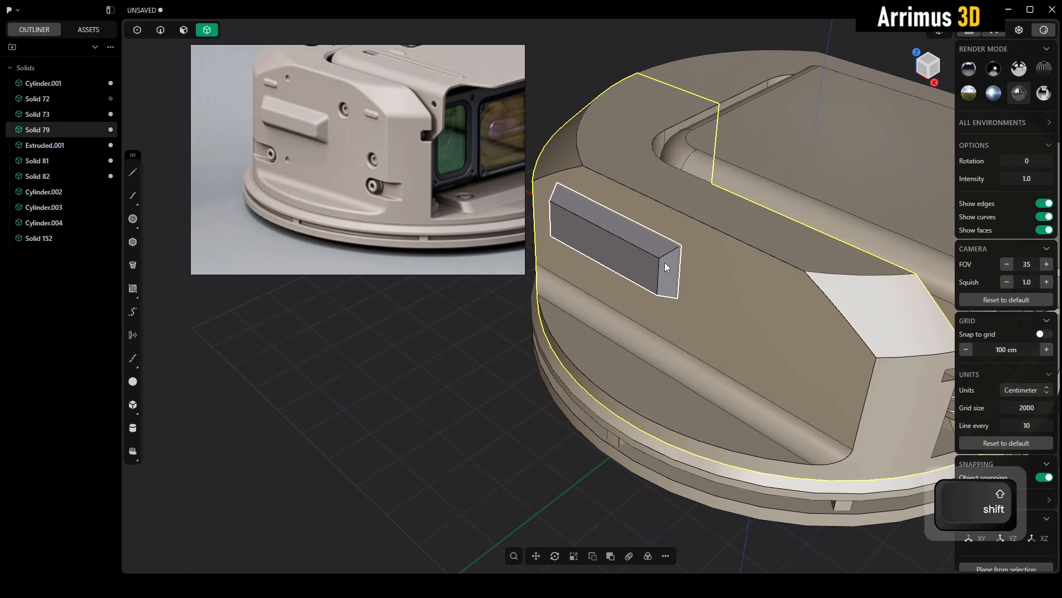
pyautogui.keyDown('shift'); pyautogui.click(662, 261); pyautogui.keyUp('shift')
pyautogui.press('q')
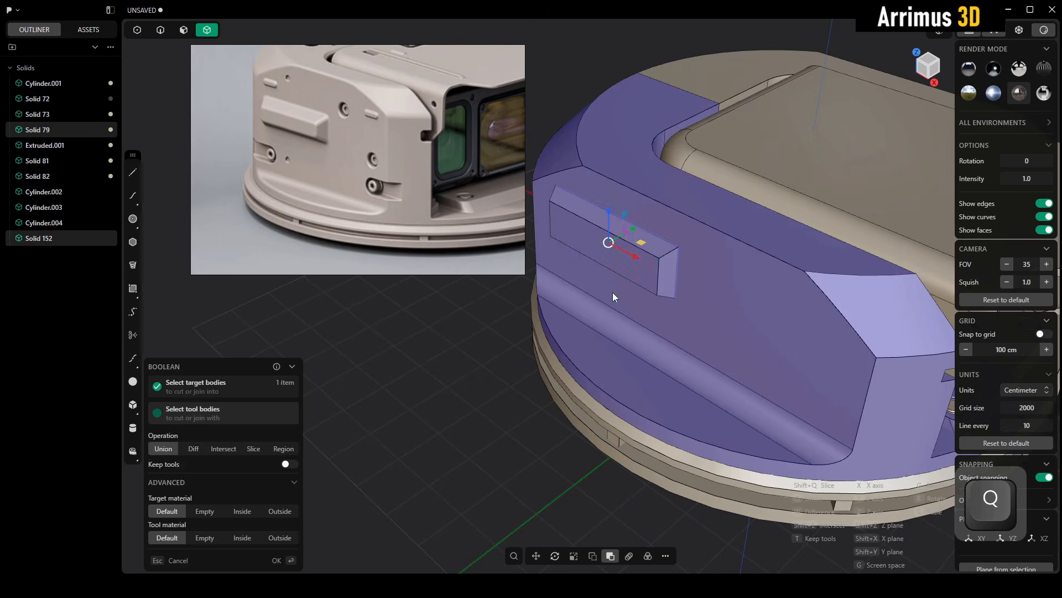
pyautogui.click(500, 334)
# Step: Fillet the four short corner edges of the protruding bar, two at each end
pyautogui.scroll(2, 629, 299)
pyautogui.press('2')
pyautogui.click(683, 249)
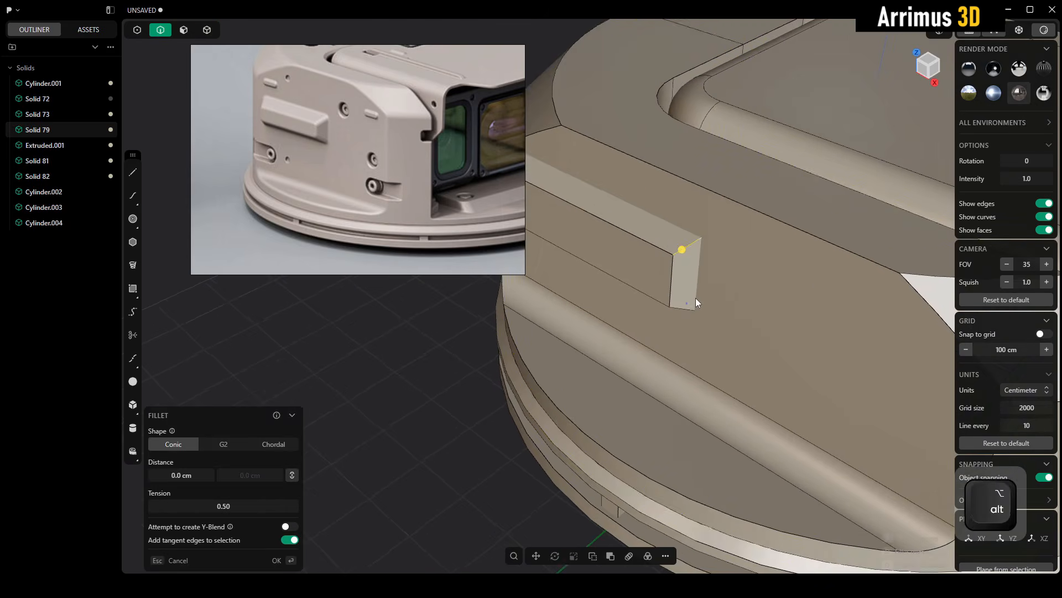
pyautogui.keyDown('alt'); pyautogui.moveTo(695, 298); pyautogui.dragTo(692, 303, button='middle'); pyautogui.keyUp('alt')
pyautogui.keyDown('shift'); pyautogui.click(686, 307); pyautogui.keyUp('shift')
pyautogui.keyDown('alt'); pyautogui.moveTo(540, 294); pyautogui.dragTo(711, 301, button='middle'); pyautogui.keyUp('alt')
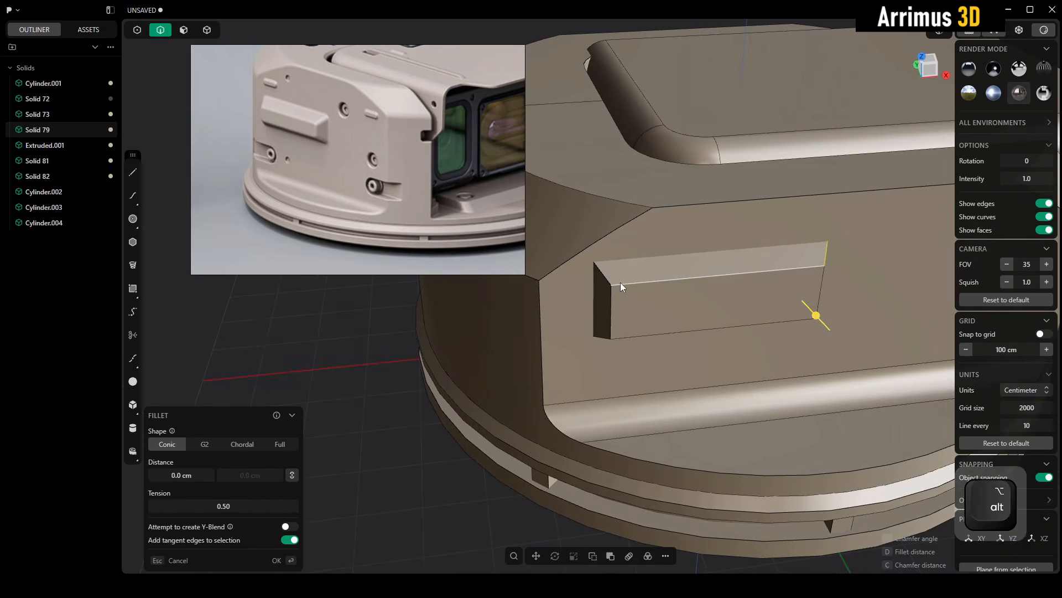
pyautogui.keyDown('shift'); pyautogui.click(607, 279); pyautogui.keyUp('shift')
pyautogui.keyDown('shift'); pyautogui.click(602, 336); pyautogui.keyUp('shift')
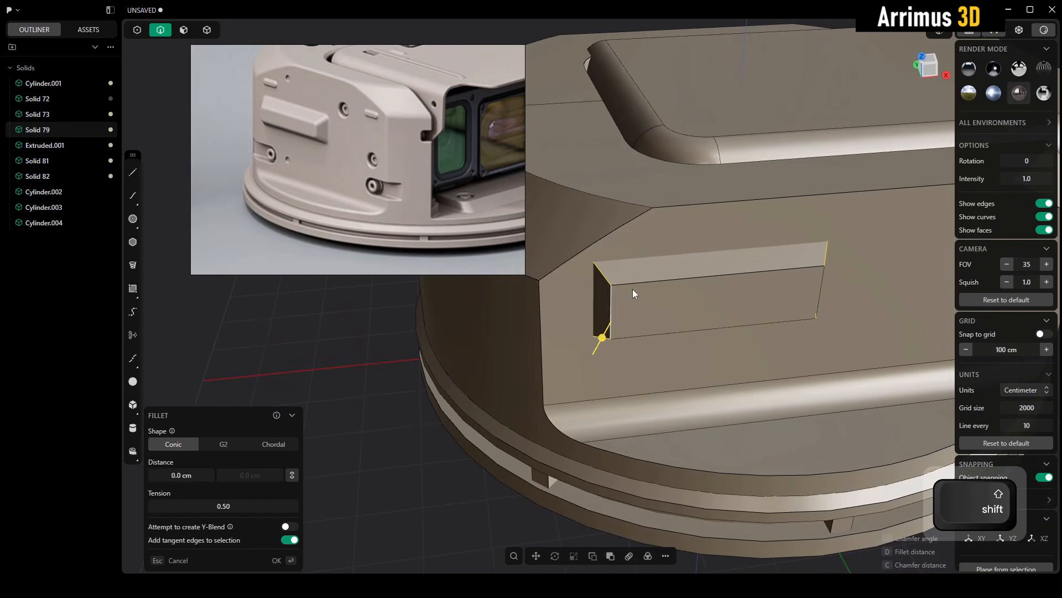
pyautogui.press('d')
pyautogui.click(631, 282)
pyautogui.rightClick(632, 283)
# Step: Push the filleted bar's end face slightly inward to shorten the bar
pyautogui.keyDown('alt'); pyautogui.moveTo(689, 291); pyautogui.dragTo(702, 265, button='middle'); pyautogui.keyUp('alt')
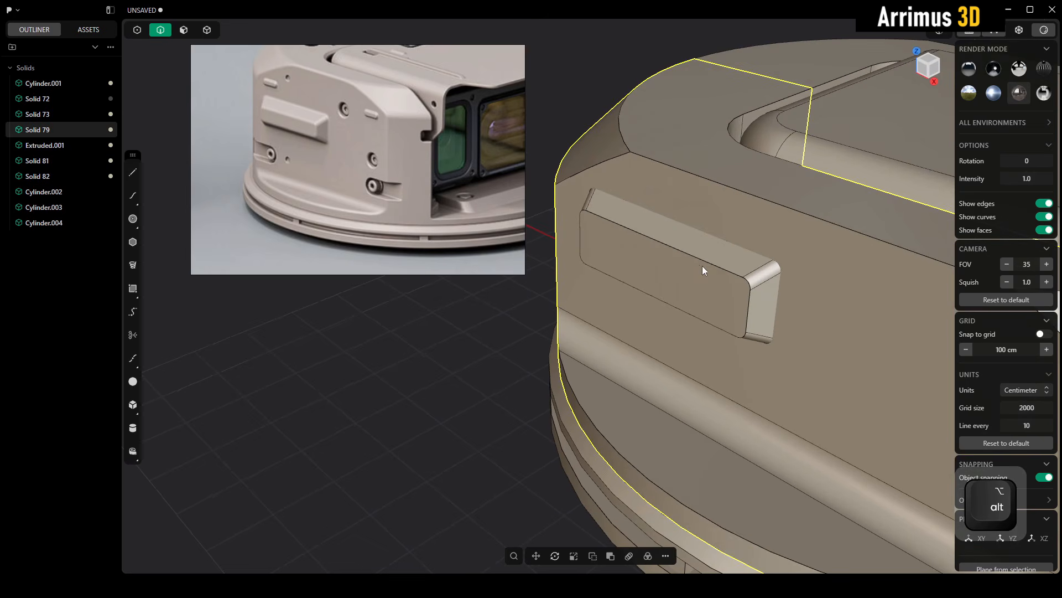
pyautogui.press('3')
pyautogui.click(766, 309)
pyautogui.press('d')
pyautogui.click(751, 303)
pyautogui.rightClick(752, 304)
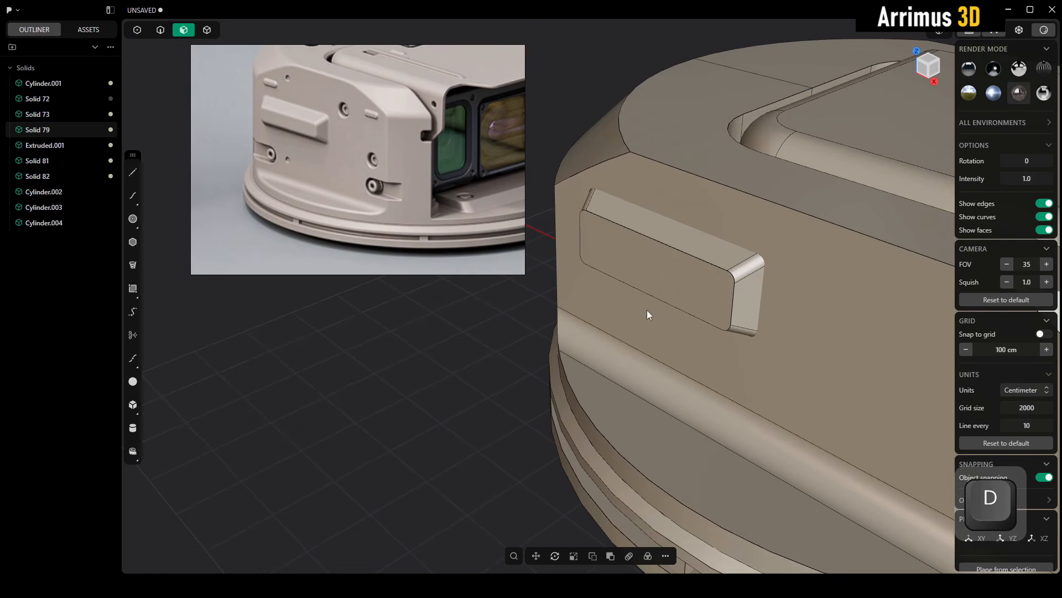
pyautogui.click(494, 314)
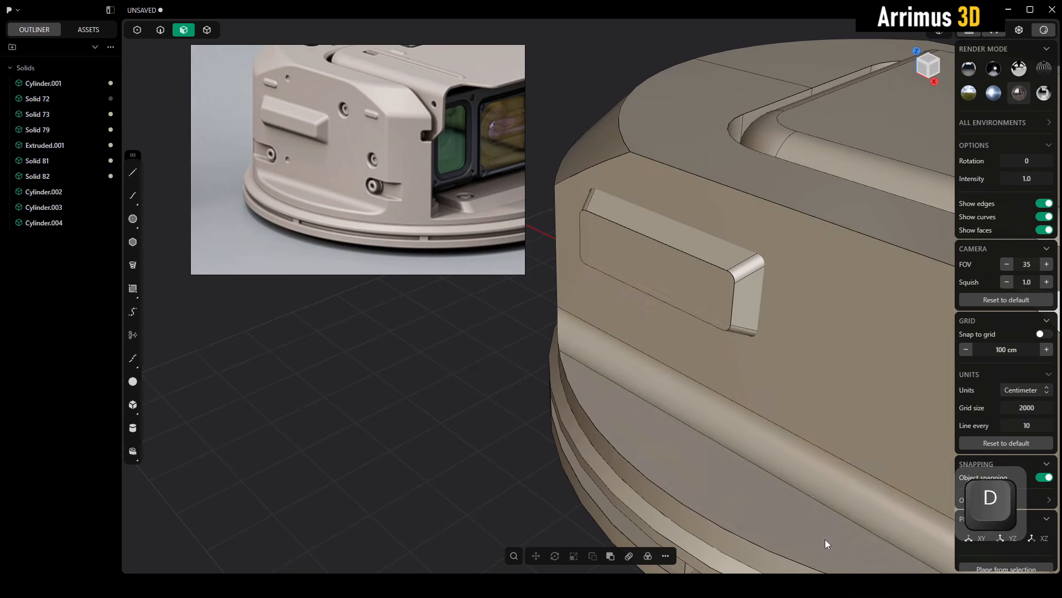
# Step: Switch to the parts window and copy the round-ended recess cutter together with its bolt, using its rounded end as the placement point
pyautogui.moveTo(689, 587)
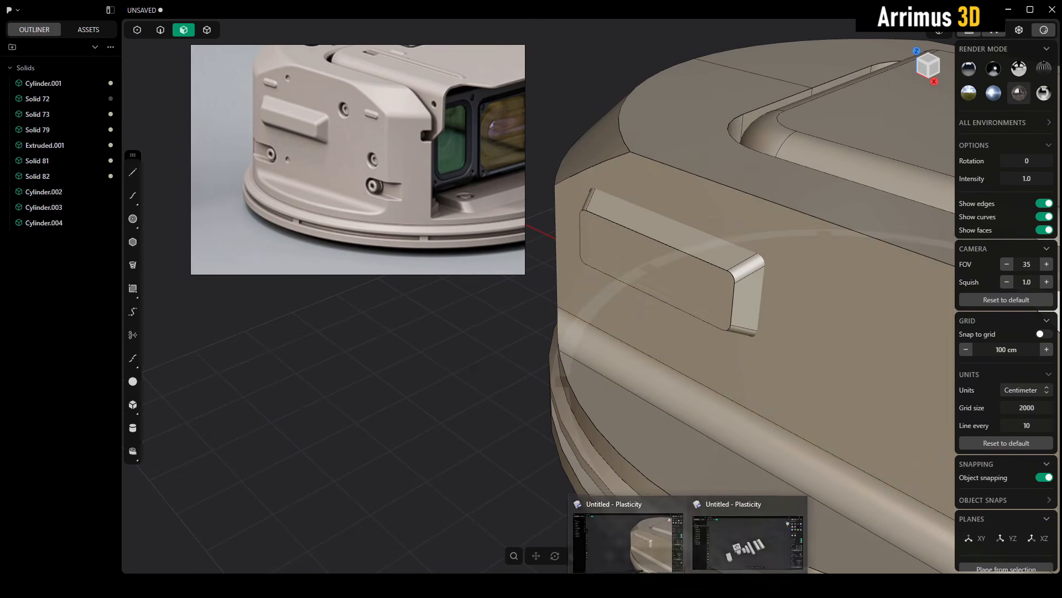
pyautogui.click(714, 553)
pyautogui.moveTo(577, 327); pyautogui.dragTo(596, 343, button='middle')
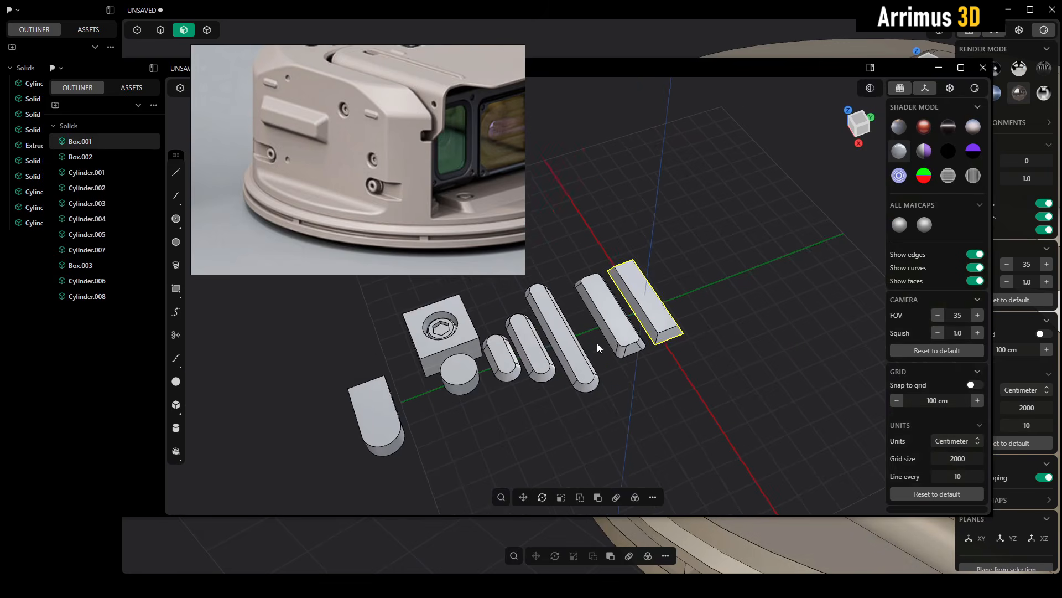
pyautogui.scroll(5, 497, 399)
pyautogui.moveTo(497, 400); pyautogui.dragTo(539, 390, button='middle')
pyautogui.press('4')
pyautogui.click(525, 431)
pyautogui.moveTo(496, 375); pyautogui.dragTo(414, 430)
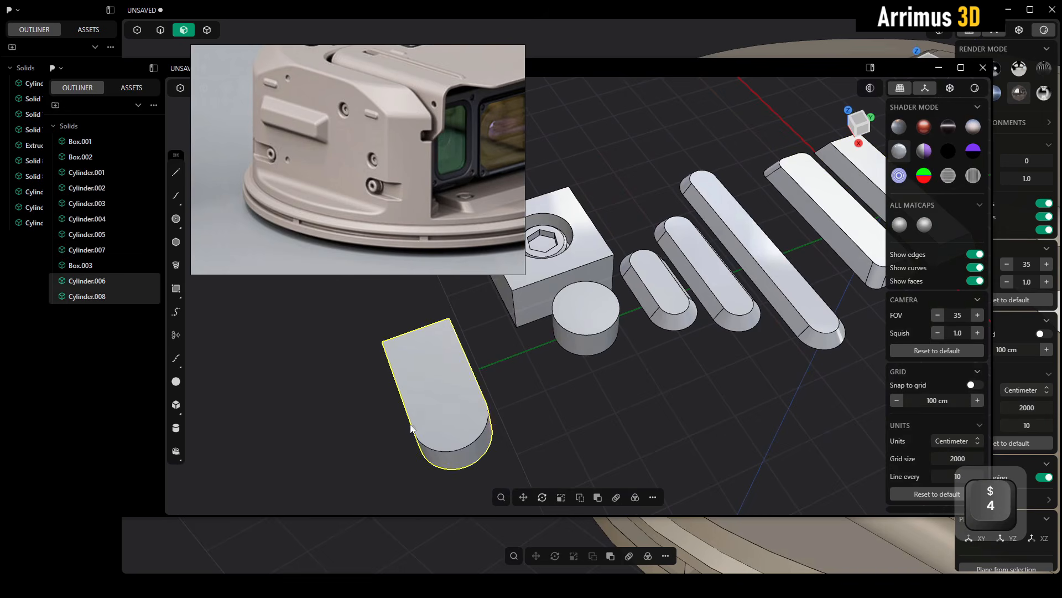
pyautogui.moveTo(431, 425); pyautogui.dragTo(542, 388, button='middle')
pyautogui.scroll(5, 536, 356)
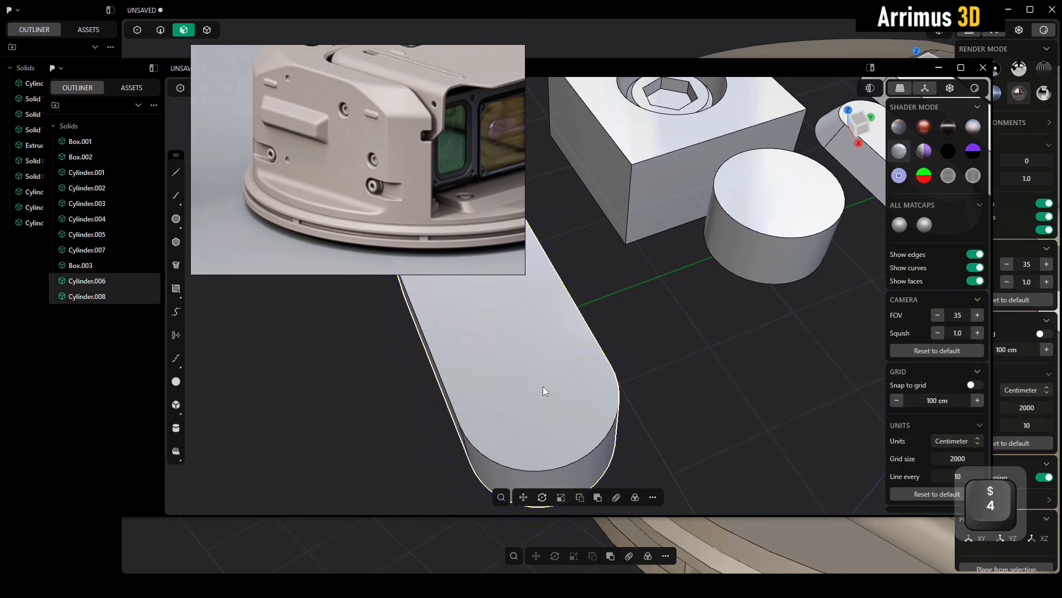
pyautogui.hotkey('ctrl', 'shift', 'c')
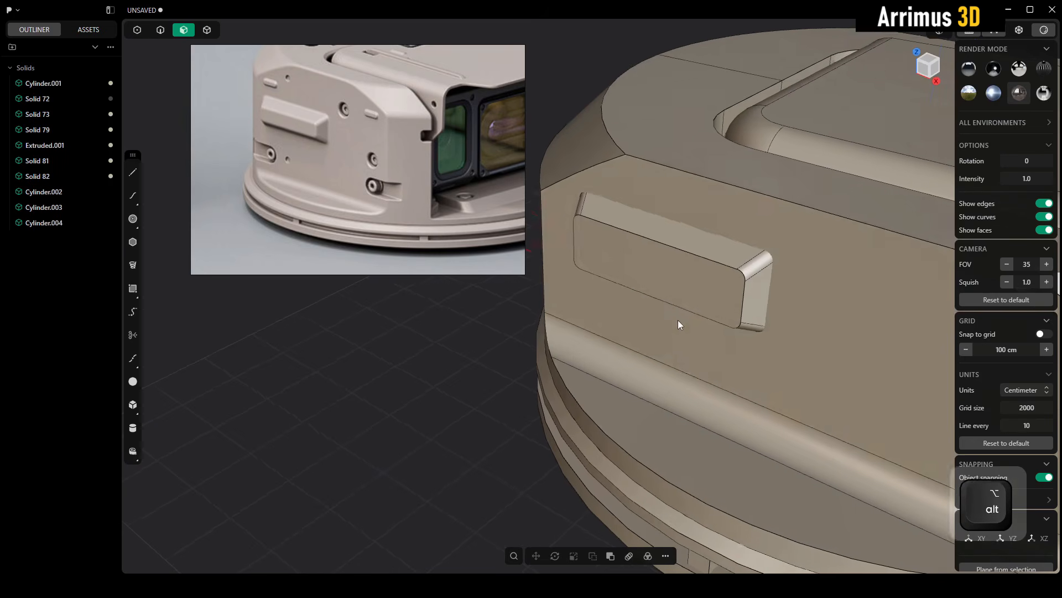
# Step: Paste the recess cutter with bolt onto the housing's side wall below the bar and scale it to about 0.51
pyautogui.moveTo(678, 320); pyautogui.dragTo(600, 325, button='middle')
pyautogui.hotkey('ctrl', 'shift', 'v')
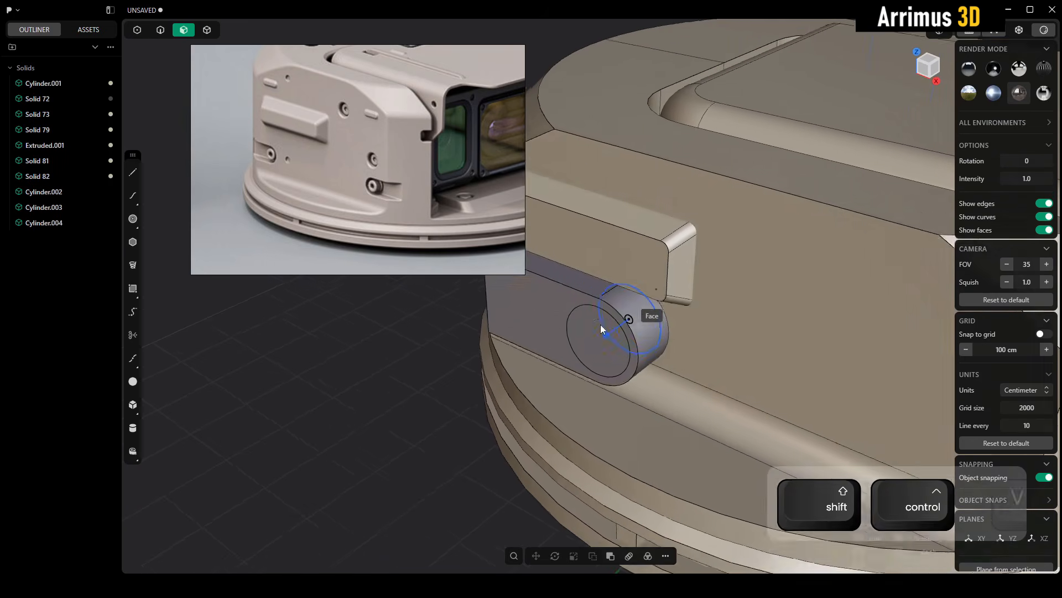
pyautogui.scroll(-5, 517, 312)
pyautogui.keyDown('alt'); pyautogui.moveTo(517, 312); pyautogui.dragTo(616, 347, button='middle'); pyautogui.keyUp('alt')
pyautogui.scroll(5, 532, 335)
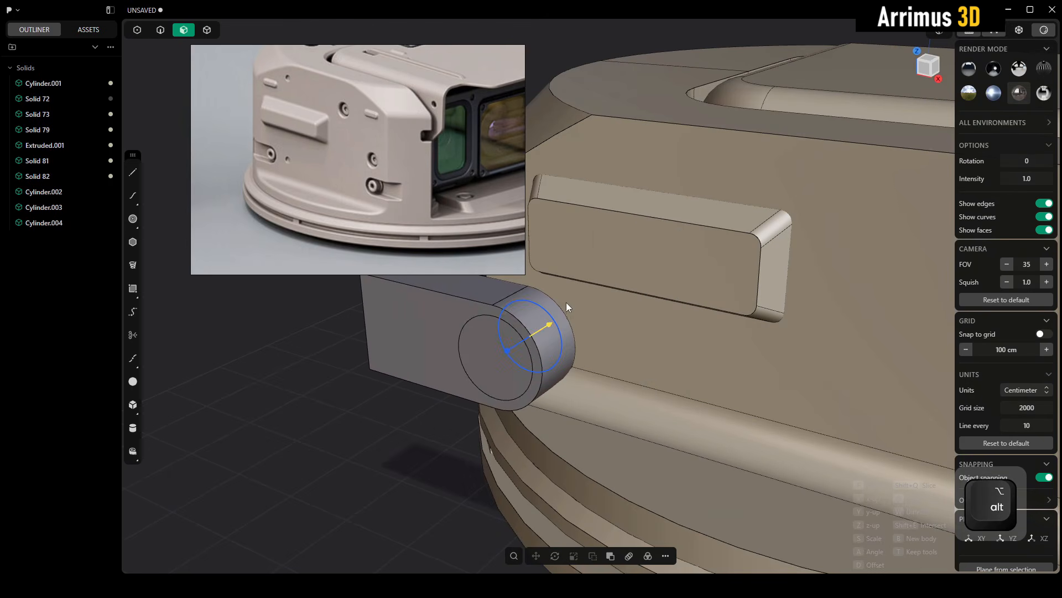
pyautogui.press('s')
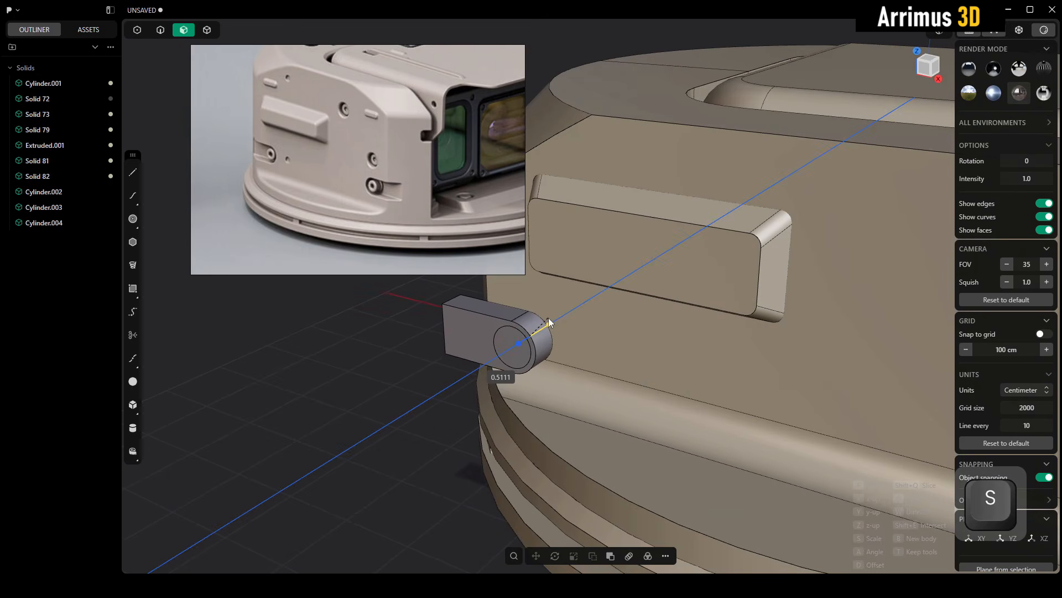
pyautogui.click(549, 318)
# Step: Offset the pasted cutter and bolt toward the side wall so the cutter sinks into it, and finish the placement
pyautogui.keyDown('alt'); pyautogui.moveTo(549, 317); pyautogui.dragTo(509, 311, button='middle'); pyautogui.keyUp('alt')
pyautogui.scroll(4, 510, 311)
pyautogui.press('d')
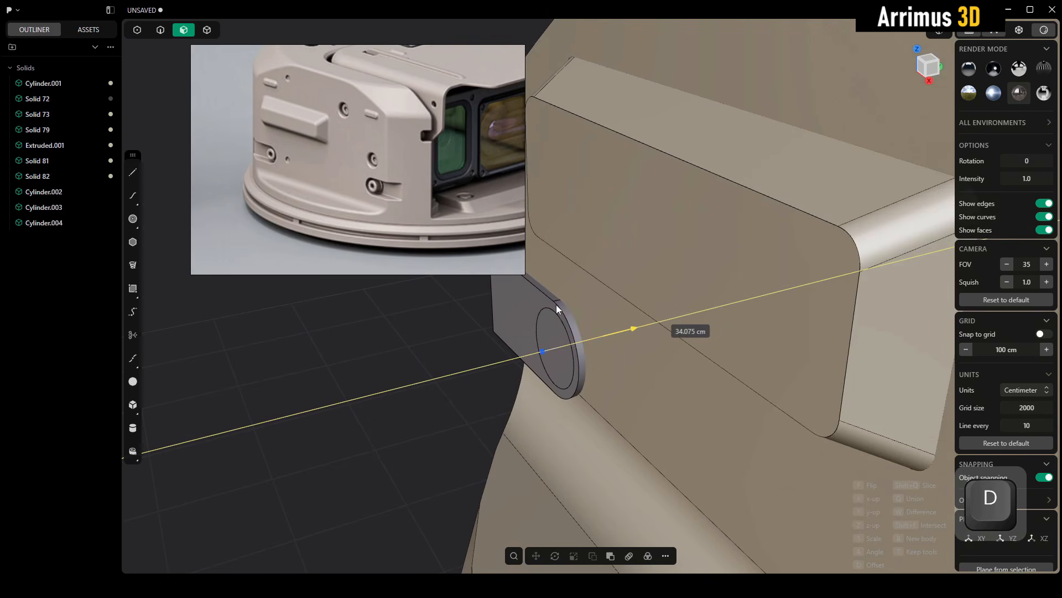
pyautogui.click(556, 304)
pyautogui.keyDown('alt'); pyautogui.moveTo(556, 304); pyautogui.dragTo(615, 327, button='middle'); pyautogui.keyUp('alt')
pyautogui.press('d')
pyautogui.click(747, 314)
pyautogui.rightClick(656, 338)
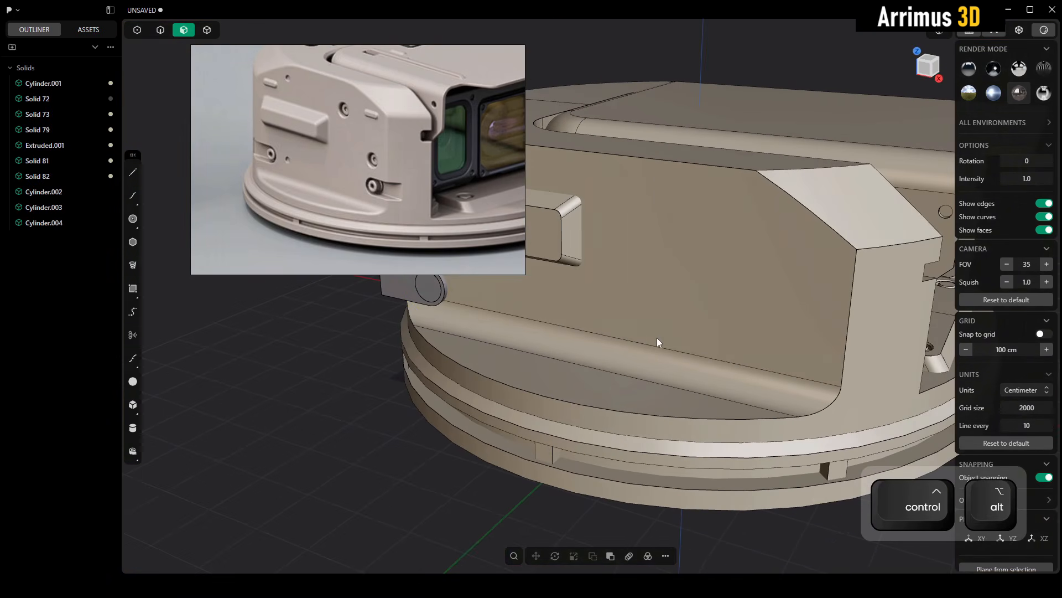
# Step: Paste a second cutter with bolt at the side wall's opposite lower corner and rotate it so its straight end points outward past the corner
pyautogui.hotkey('ctrl', 'alt', 'v')
pyautogui.moveTo(813, 339); pyautogui.dragTo(700, 355, button='middle')
pyautogui.click(719, 369)
pyautogui.press('a')
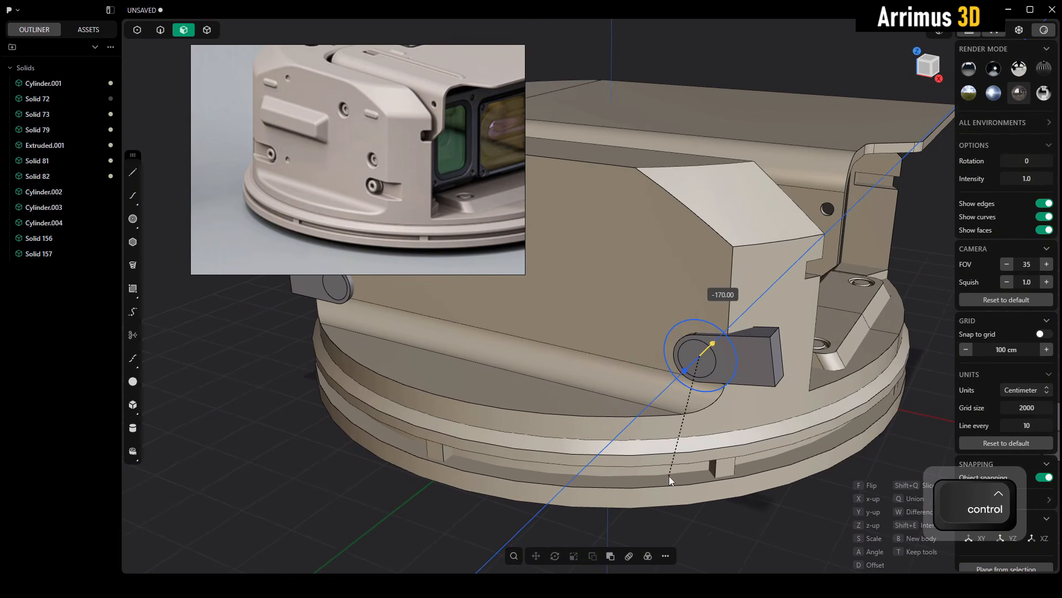
pyautogui.click(669, 448)
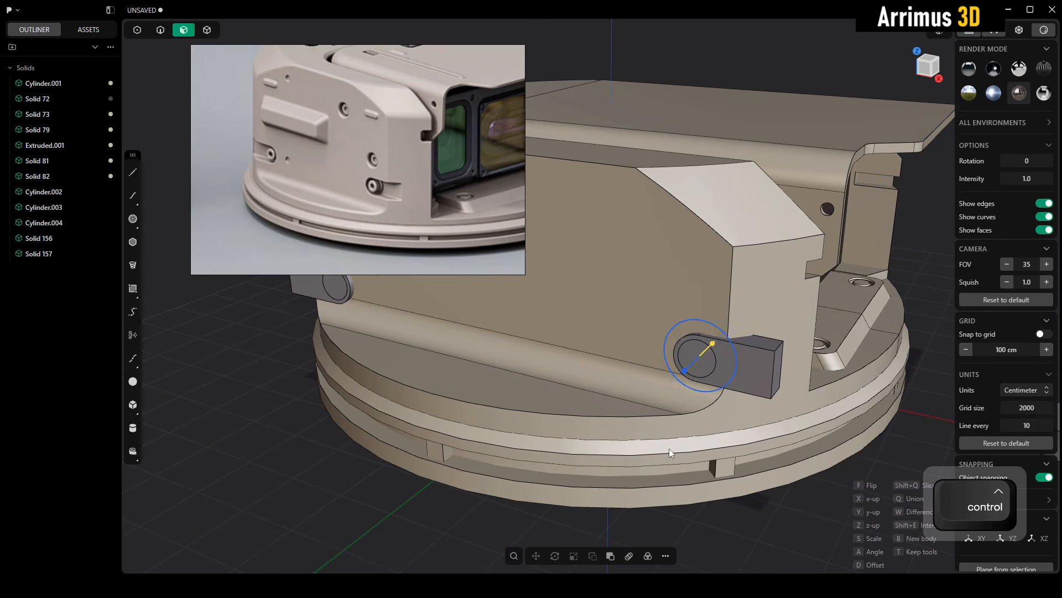
pyautogui.press('Escape')
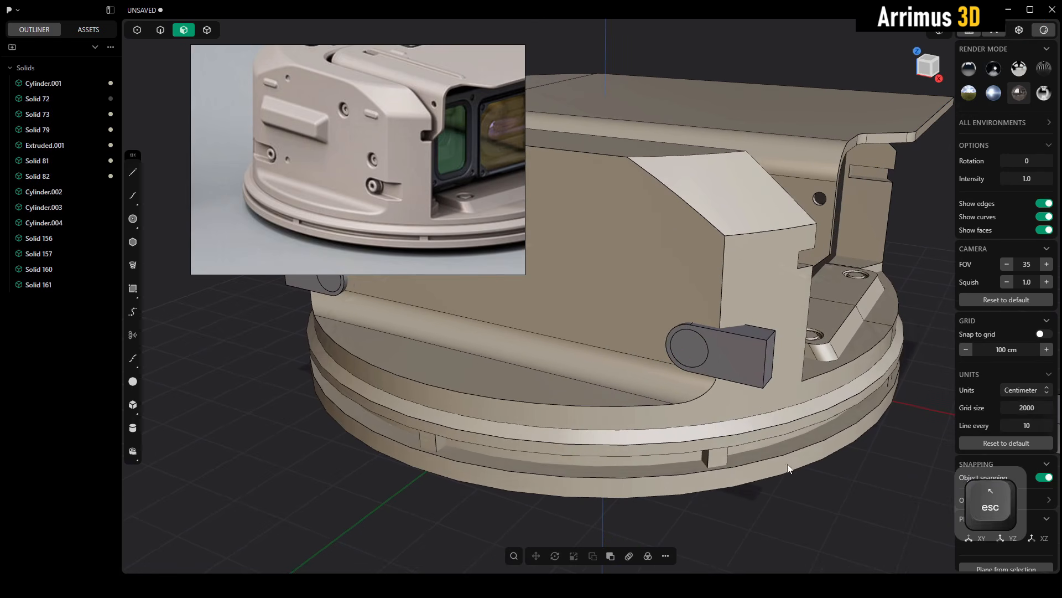
# Step: Subtract both round-ended cutters from the housing to form the two lower corner bolt recesses
pyautogui.press('4')
pyautogui.click(725, 281)
pyautogui.keyDown('shift'); pyautogui.click(739, 362); pyautogui.keyUp('shift')
pyautogui.moveTo(739, 362); pyautogui.dragTo(374, 342, button='middle')
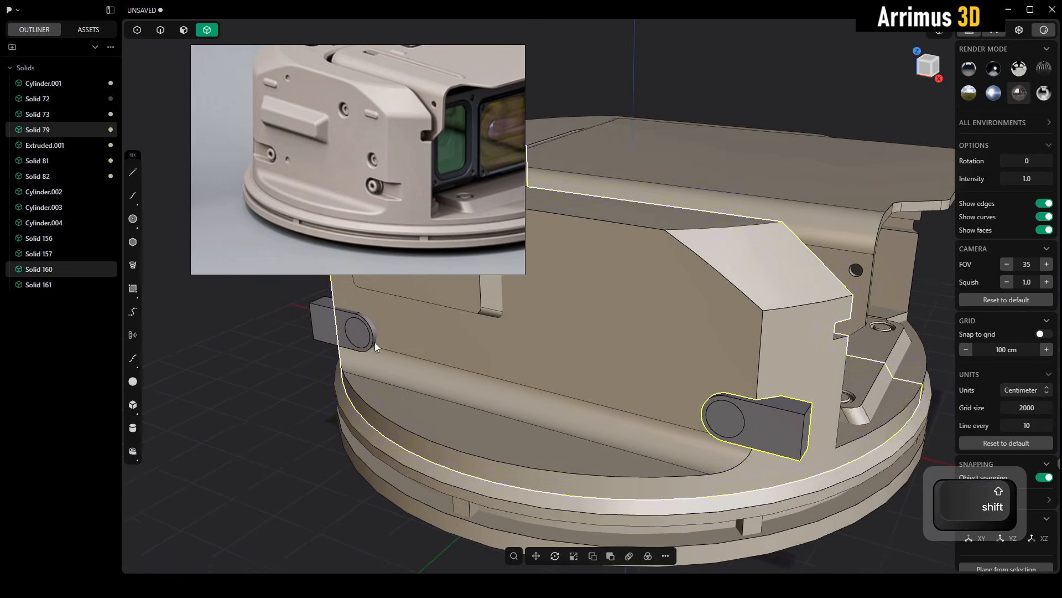
pyautogui.keyDown('shift'); pyautogui.click(319, 331); pyautogui.keyUp('shift')
pyautogui.press('q')
pyautogui.rightClick(307, 358)
# Step: Rotate the bolt in the recess near the chamfered corner so its hex socket faces outward
pyautogui.moveTo(642, 421); pyautogui.dragTo(609, 396, button='middle')
pyautogui.keyDown('alt'); pyautogui.moveTo(609, 396); pyautogui.dragTo(589, 315, button='middle'); pyautogui.keyUp('alt')
pyautogui.scroll(5, 639, 344)
pyautogui.click(746, 372)
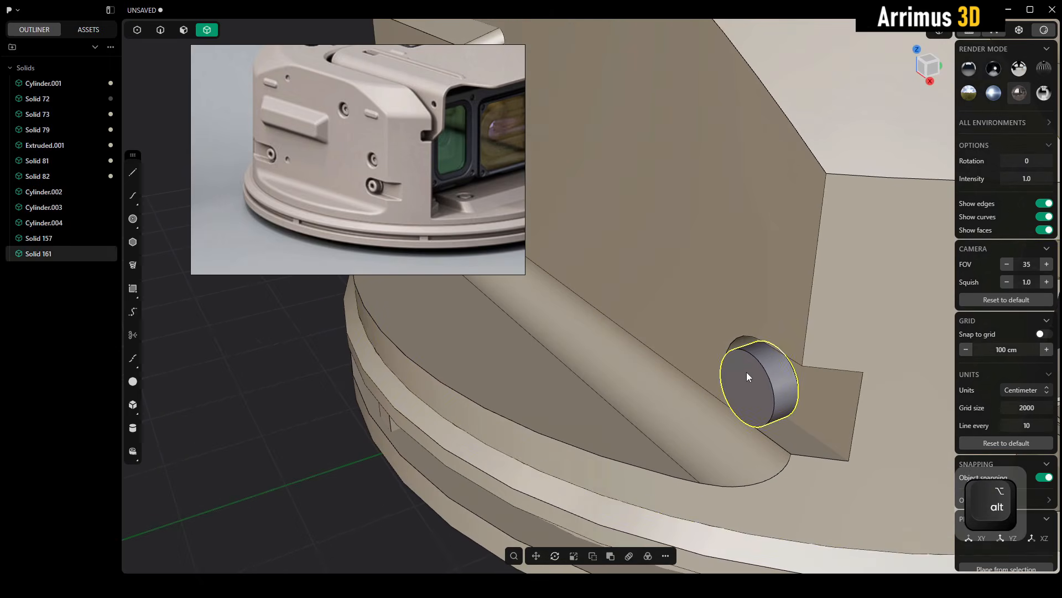
pyautogui.keyDown('alt'); pyautogui.moveTo(746, 372); pyautogui.dragTo(735, 408, button='middle'); pyautogui.keyUp('alt')
pyautogui.scroll(-5, 737, 404)
pyautogui.press('r')
pyautogui.scroll(3, 748, 357)
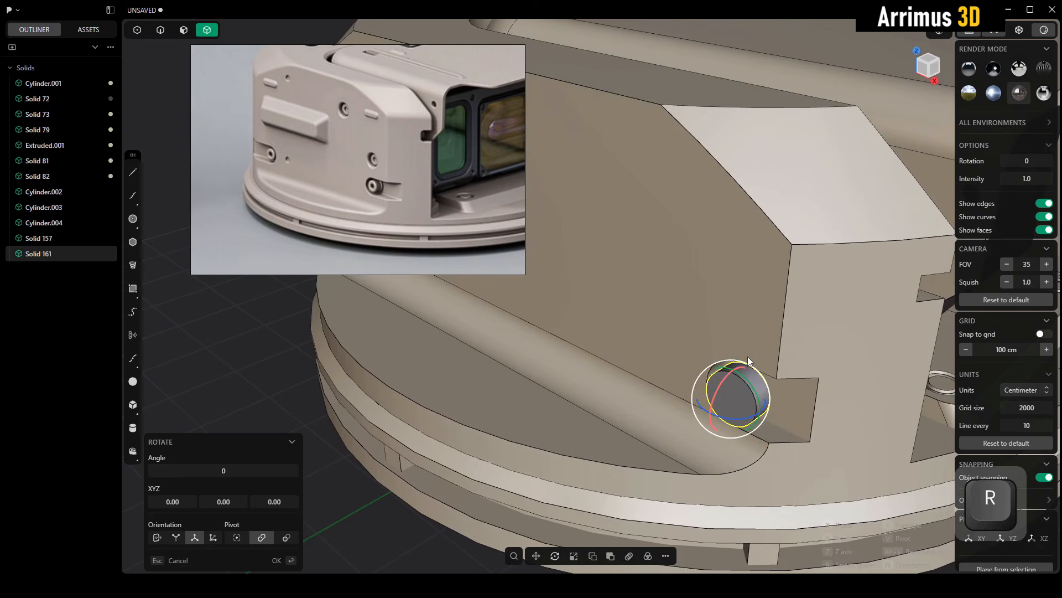
pyautogui.moveTo(720, 416); pyautogui.dragTo(705, 453)
pyautogui.rightClick(703, 401)
# Step: Move the rotated bolt along Y into its recess in the side wall
pyautogui.keyDown('alt'); pyautogui.moveTo(698, 396); pyautogui.dragTo(718, 358, button='middle'); pyautogui.keyUp('alt')
pyautogui.scroll(3, 724, 363)
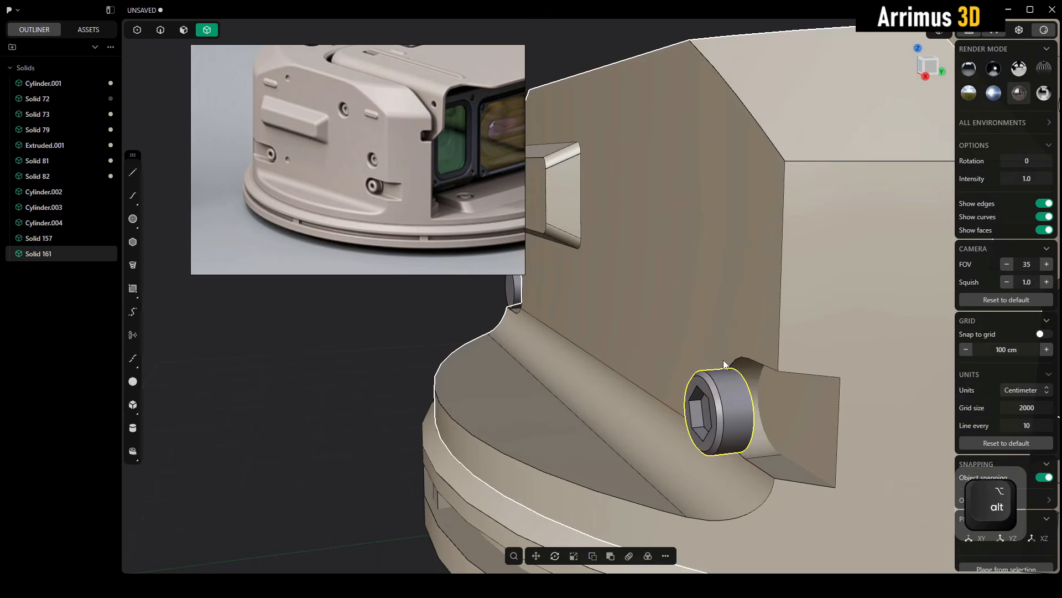
pyautogui.press('g')
pyautogui.press('y')
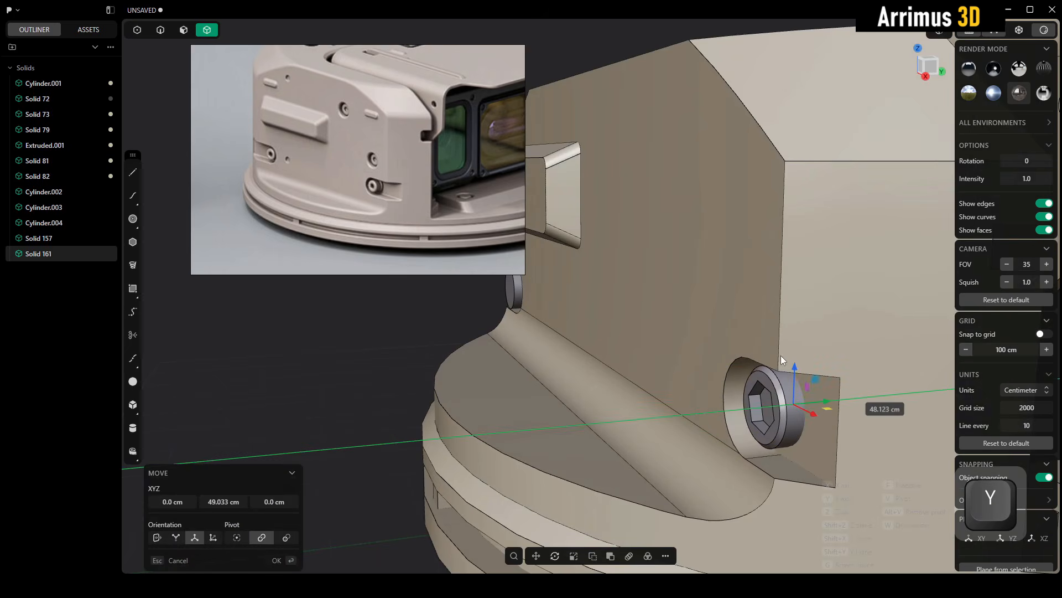
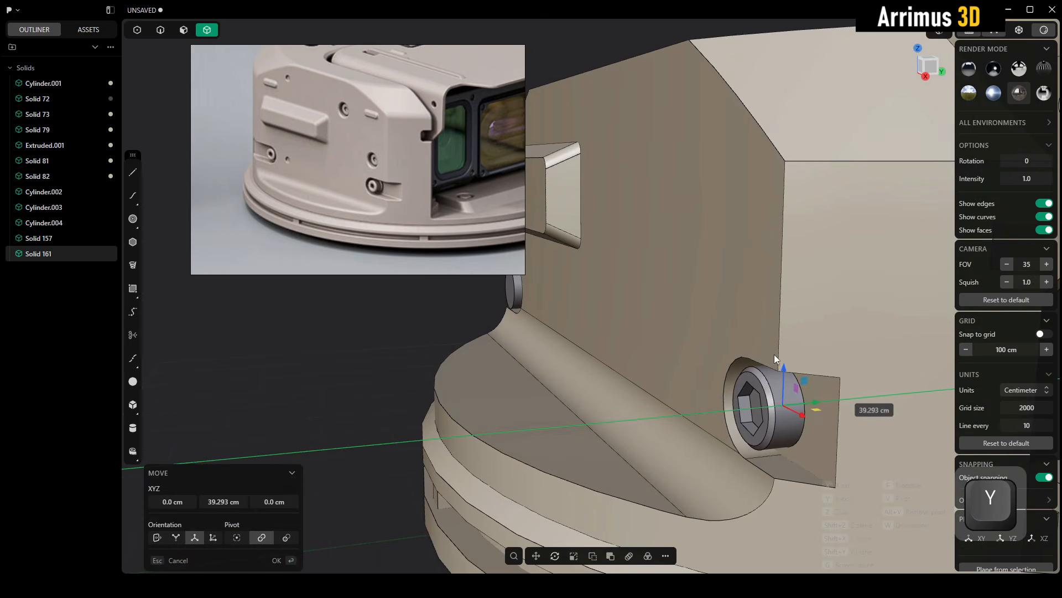
pyautogui.click(772, 354)
pyautogui.rightClick(635, 353)
# Step: Delete the unrotated bolt from the recess below the bar
pyautogui.keyDown('alt'); pyautogui.moveTo(636, 353); pyautogui.dragTo(530, 355, button='middle'); pyautogui.keyUp('alt')
pyautogui.click(461, 307)
pyautogui.press('x')
pyautogui.moveTo(461, 308); pyautogui.dragTo(468, 284, button='middle')
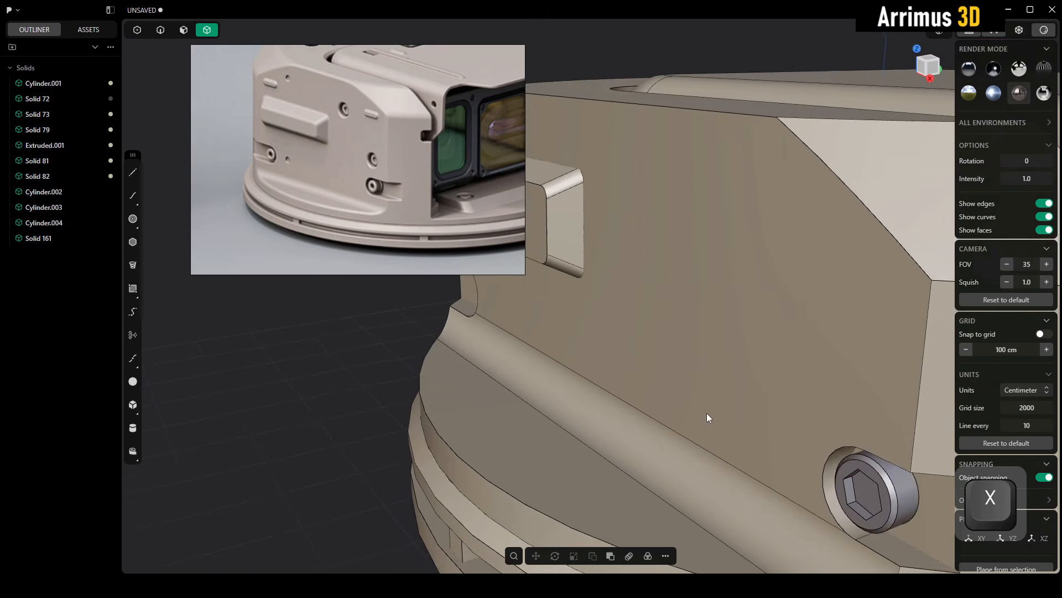
# Step: Apply the material of Solid 82 to the remaining hex bolt, Solid 161
pyautogui.click(880, 492)
pyautogui.scroll(-5, 821, 422)
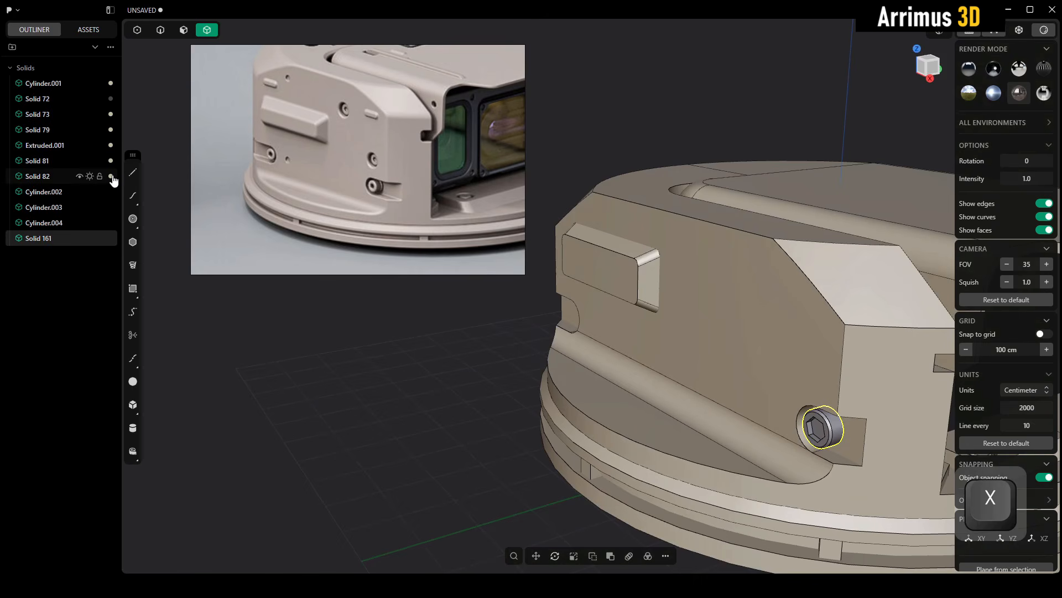
pyautogui.moveTo(112, 177); pyautogui.dragTo(112, 239)
# Step: Duplicate the hex bolt and shift the copy along X toward the recess below the bar
pyautogui.moveTo(597, 422); pyautogui.dragTo(630, 402, button='middle')
pyautogui.hotkey('shift', 'd')
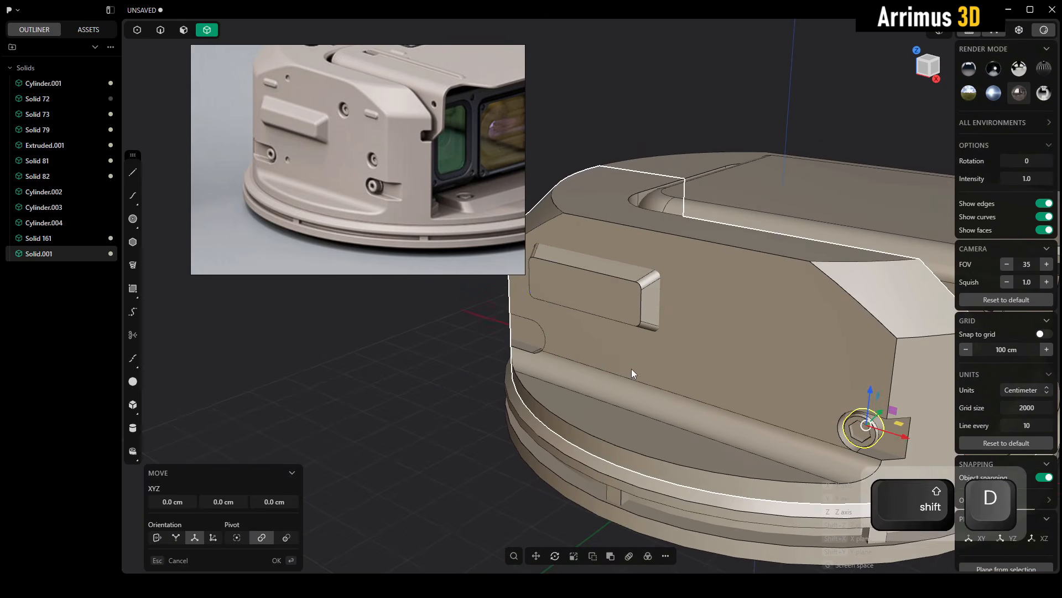
pyautogui.press('x')
pyautogui.moveTo(384, 327); pyautogui.dragTo(436, 312, button='middle')
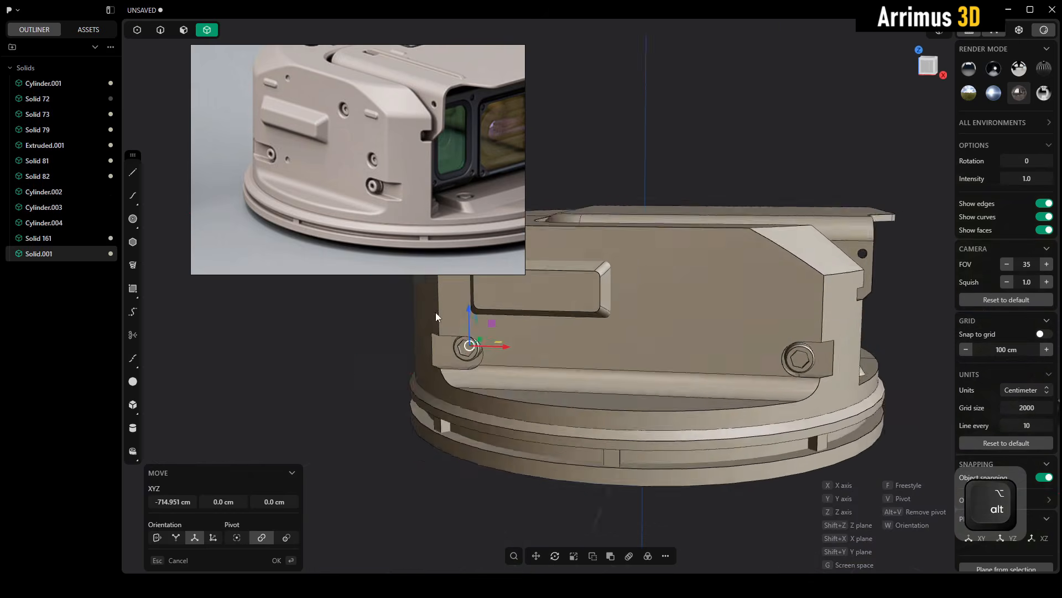
pyautogui.scroll(6, 435, 312)
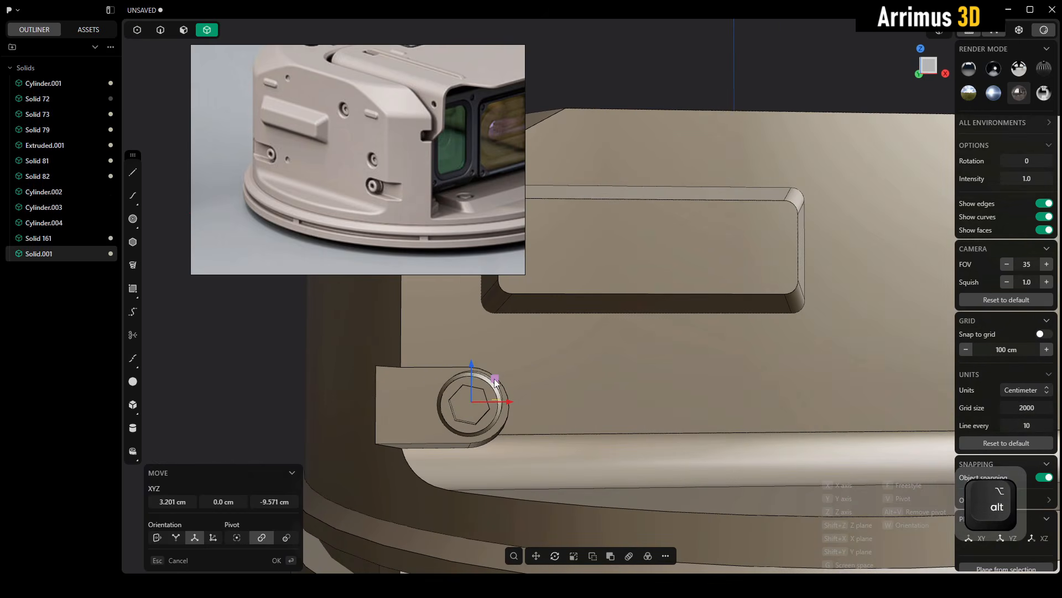
# Step: Undo the last moves of the duplicated bolt and shift it about -707 cm along X into the recess below the bar
pyautogui.hotkey('ctrl', 'z')
pyautogui.moveTo(500, 361); pyautogui.dragTo(525, 391, button='middle')
pyautogui.hotkey('ctrl', 'z')
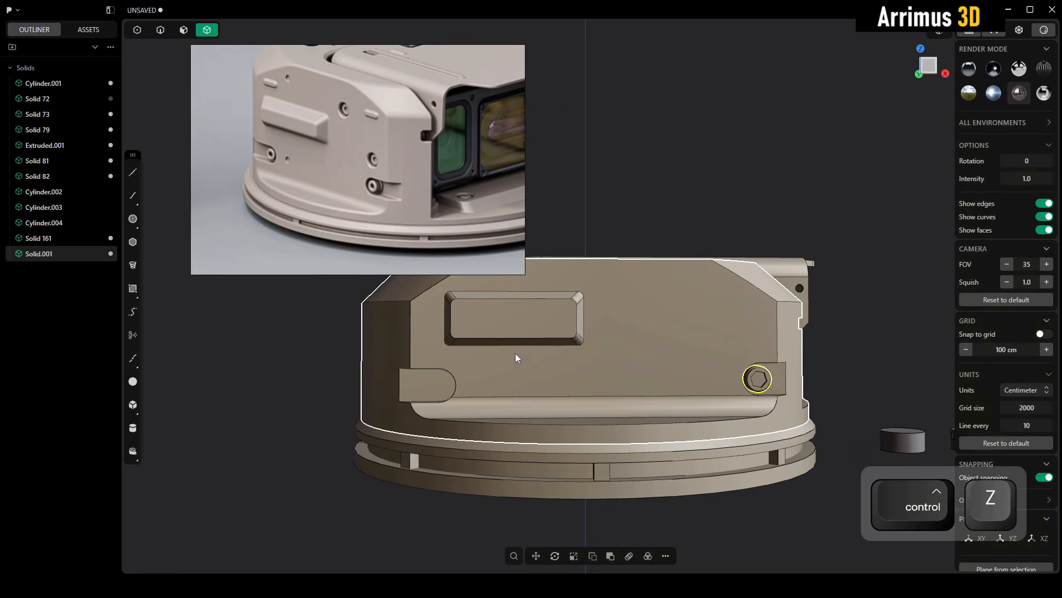
pyautogui.press('g')
pyautogui.press('x')
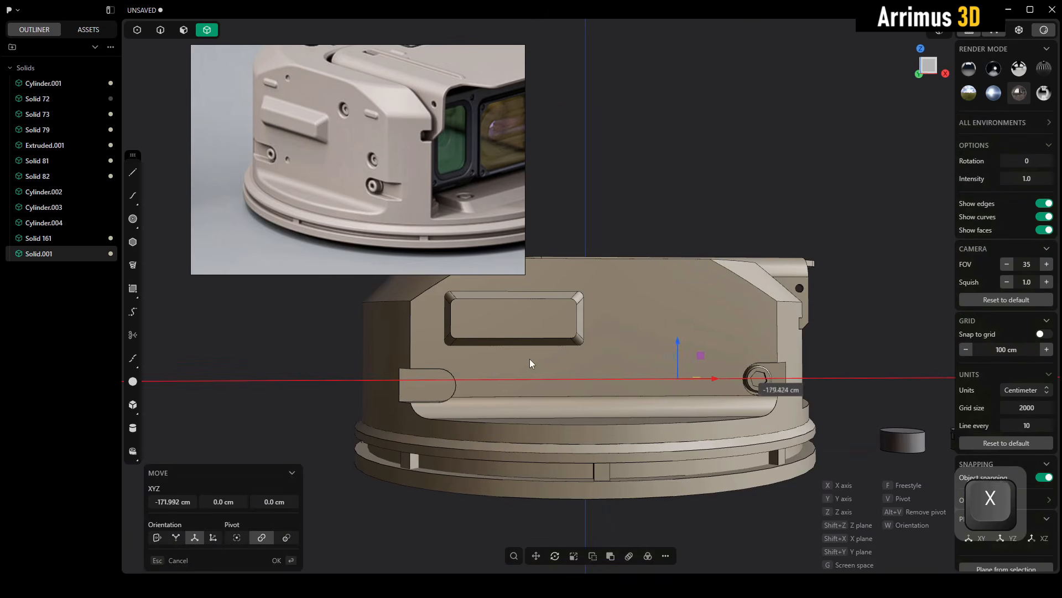
pyautogui.click(290, 366)
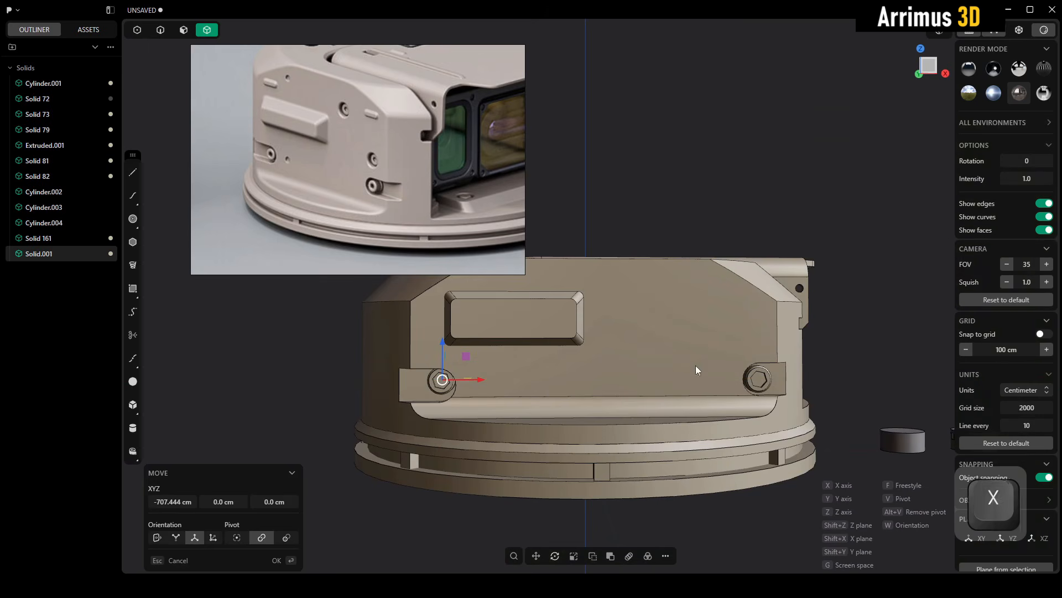
pyautogui.scroll(5, 440, 384)
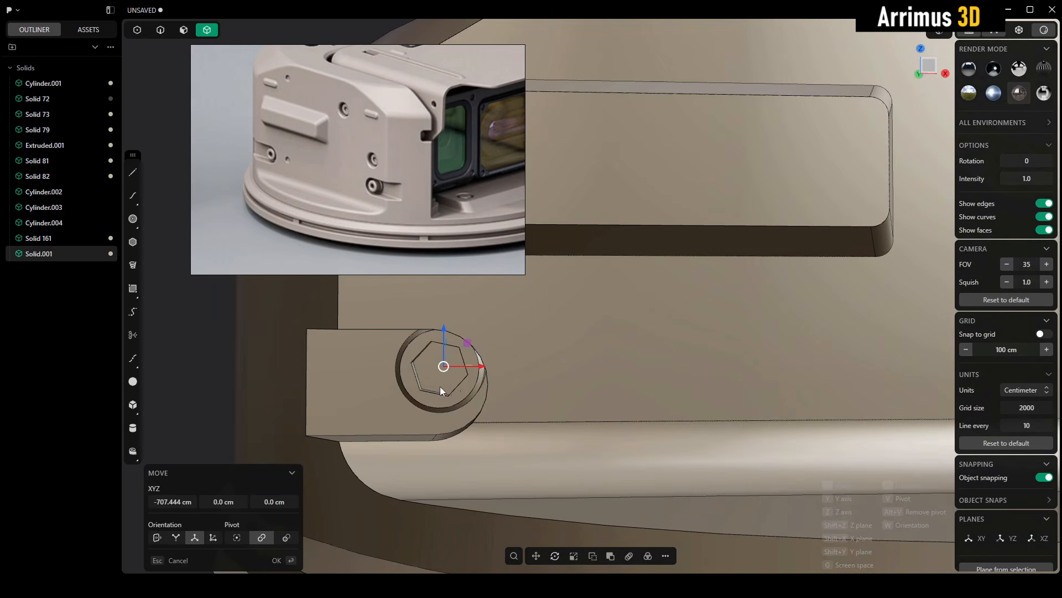
pyautogui.rightClick(460, 385)
pyautogui.moveTo(460, 385); pyautogui.dragTo(488, 383, button='middle')
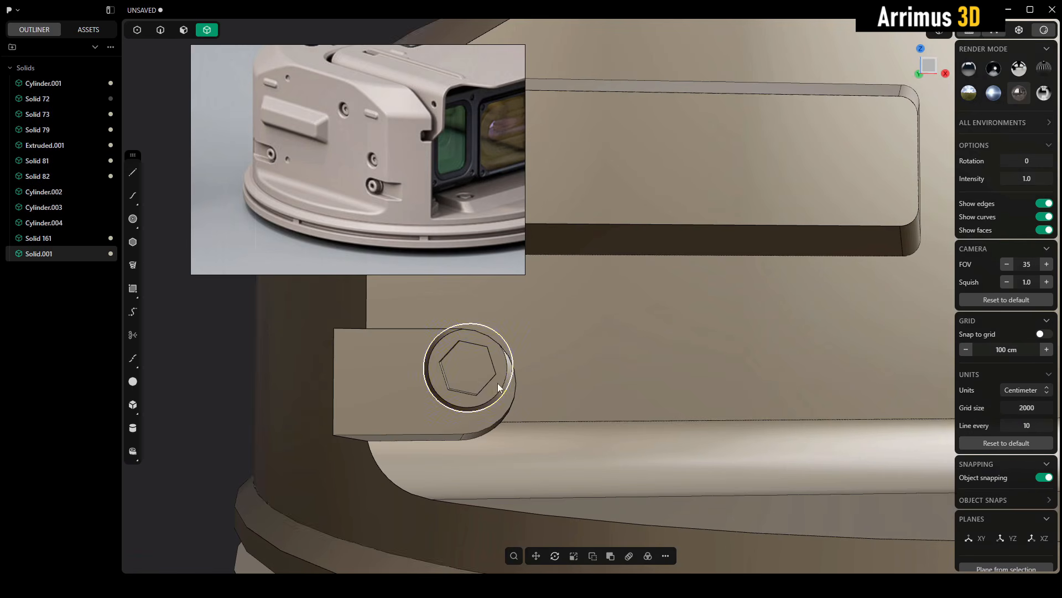
# Step: Move the faces of the recess below the bar about 10.6 cm along Z to align them with the bolt
pyautogui.press('3')
pyautogui.click(372, 375)
pyautogui.keyDown('alt'); pyautogui.moveTo(371, 375); pyautogui.dragTo(501, 380, button='middle'); pyautogui.keyUp('alt')
pyautogui.keyDown('shift'); pyautogui.click(486, 422); pyautogui.keyUp('shift')
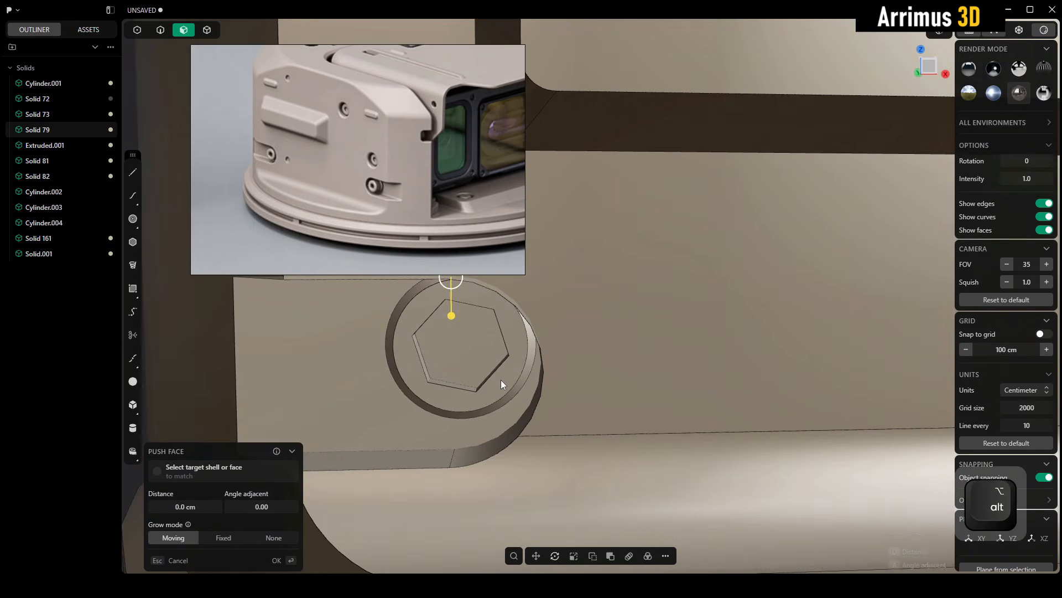
pyautogui.press('g')
pyautogui.press('z')
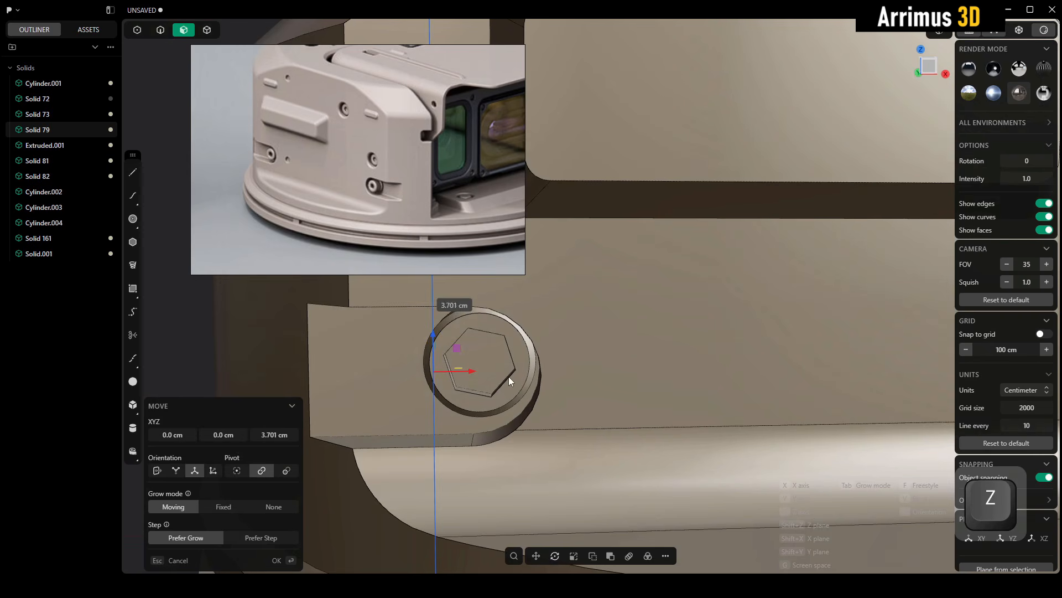
pyautogui.press('ctrl')
pyautogui.click(432, 362)
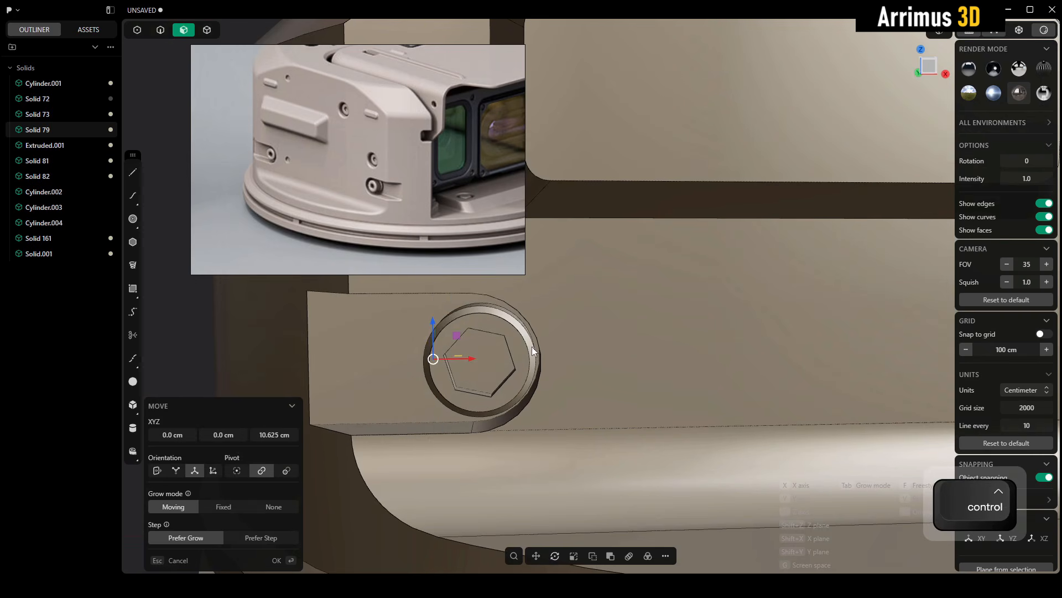
# Step: Move the rounded end of the recess below the bar slightly outward along X to leave clearance around the bolt
pyautogui.moveTo(532, 345)
pyautogui.keyDown('alt'); pyautogui.mouseDown(button='middle')
pyautogui.moveTo(536, 326)
pyautogui.moveTo(521, 349)
pyautogui.mouseUp(button='middle'); pyautogui.keyUp('alt')
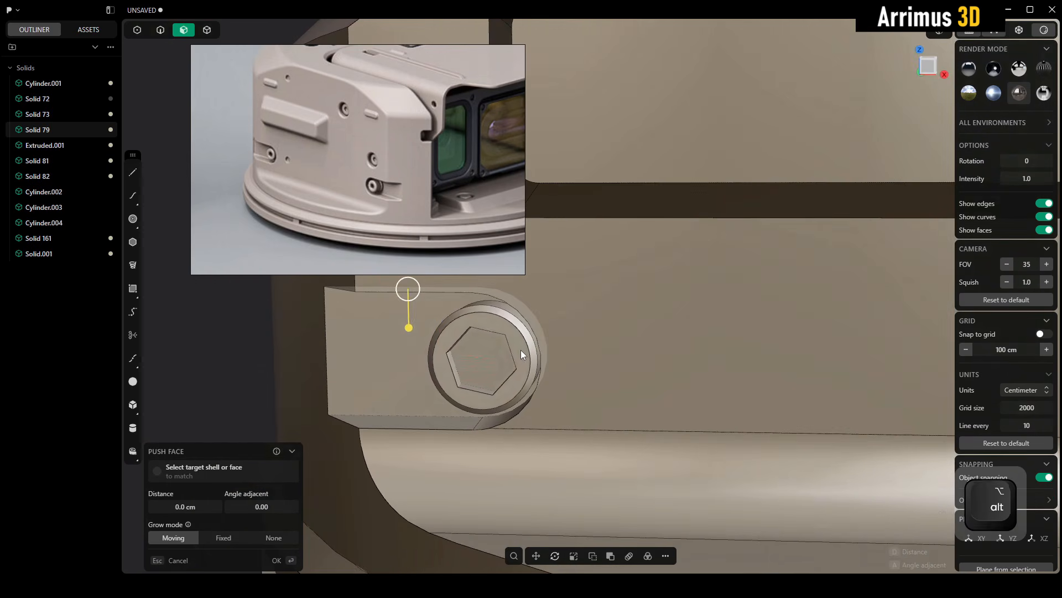
pyautogui.press('g')
pyautogui.press('x')
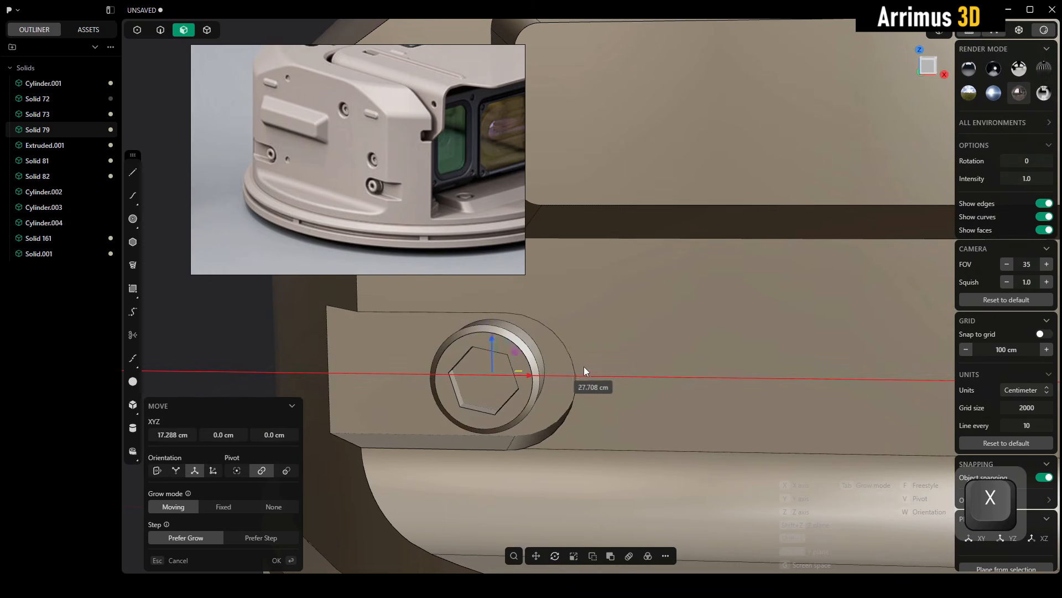
pyautogui.click(526, 366)
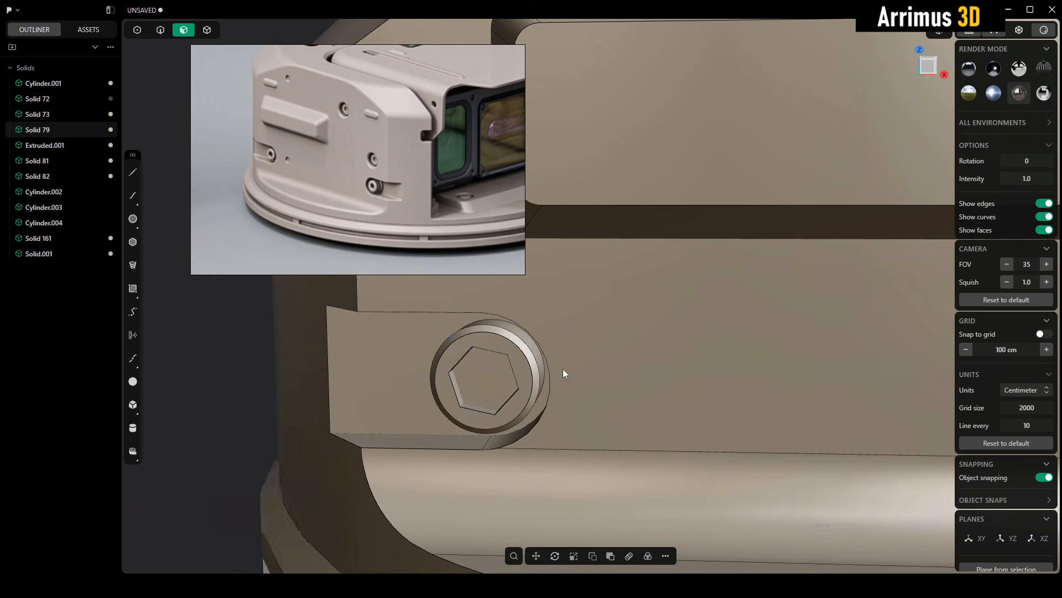
pyautogui.keyDown('alt'); pyautogui.moveTo(562, 369); pyautogui.dragTo(523, 382, button='middle'); pyautogui.keyUp('alt')
# Step: Switch to the other Plasticity window with the kit parts and copy the round cutter together with its hex bolt
pyautogui.scroll(-3, 613, 320)
pyautogui.keyDown('ctrl'); pyautogui.keyDown('alt'); pyautogui.moveTo(613, 320); pyautogui.dragTo(600, 354, button='middle'); pyautogui.keyUp('alt'); pyautogui.keyUp('ctrl')
pyautogui.moveTo(600, 354); pyautogui.dragTo(268, 346, button='middle')
pyautogui.press('Escape')
pyautogui.keyDown('ctrl'); pyautogui.keyDown('alt'); pyautogui.moveTo(390, 328); pyautogui.dragTo(755, 376, button='middle'); pyautogui.keyUp('alt'); pyautogui.keyUp('ctrl')
pyautogui.moveTo(689, 586)
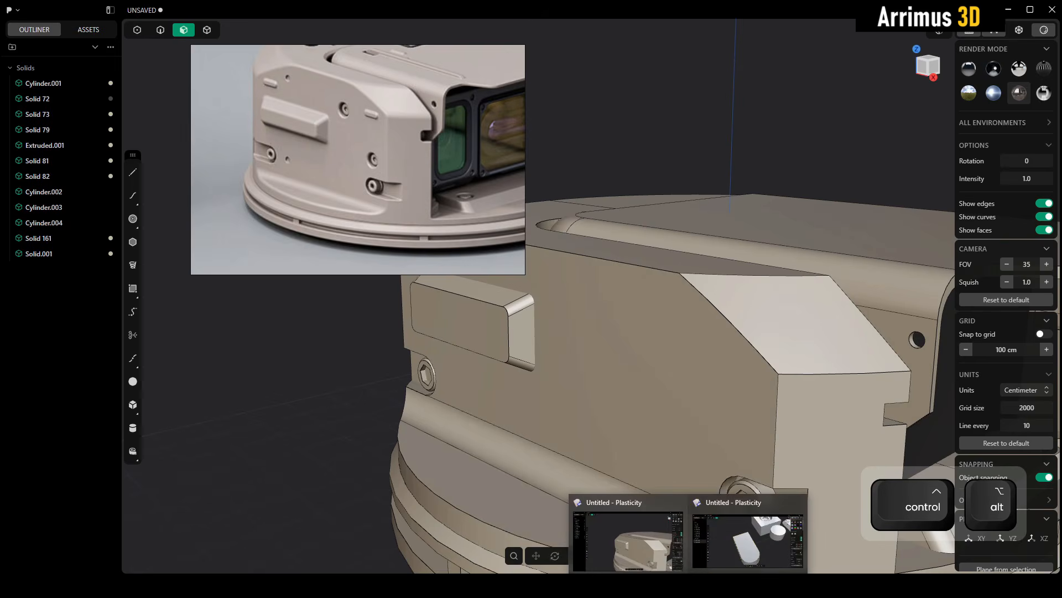
pyautogui.click(735, 552)
pyautogui.moveTo(640, 354); pyautogui.dragTo(655, 370, button='middle')
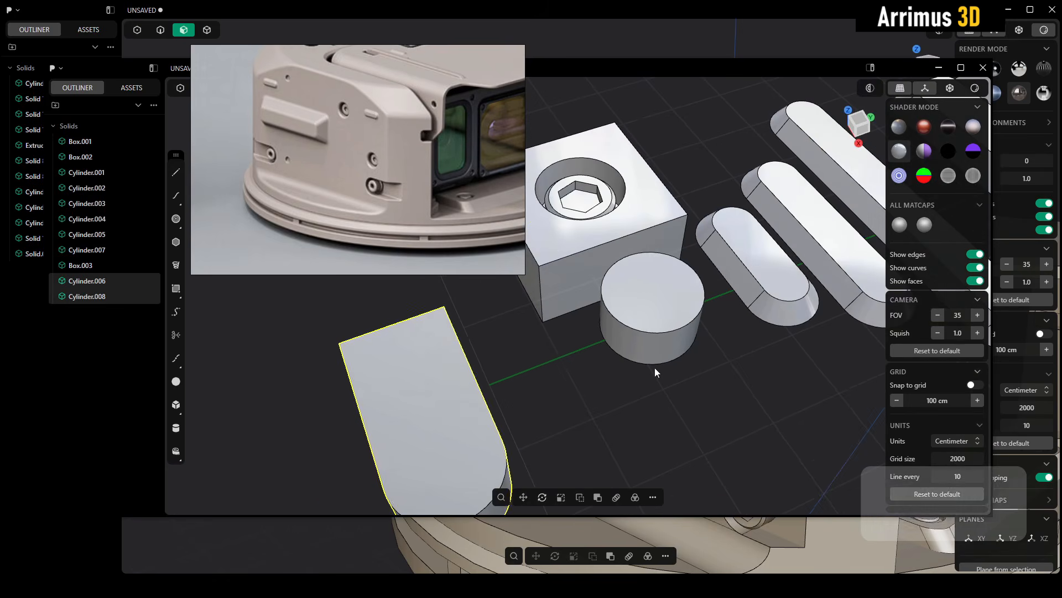
pyautogui.press('4')
pyautogui.keyDown('alt'); pyautogui.moveTo(725, 409); pyautogui.dragTo(699, 414, button='middle'); pyautogui.keyUp('alt')
pyautogui.moveTo(699, 415); pyautogui.dragTo(639, 326)
pyautogui.hotkey('ctrl', 'c')
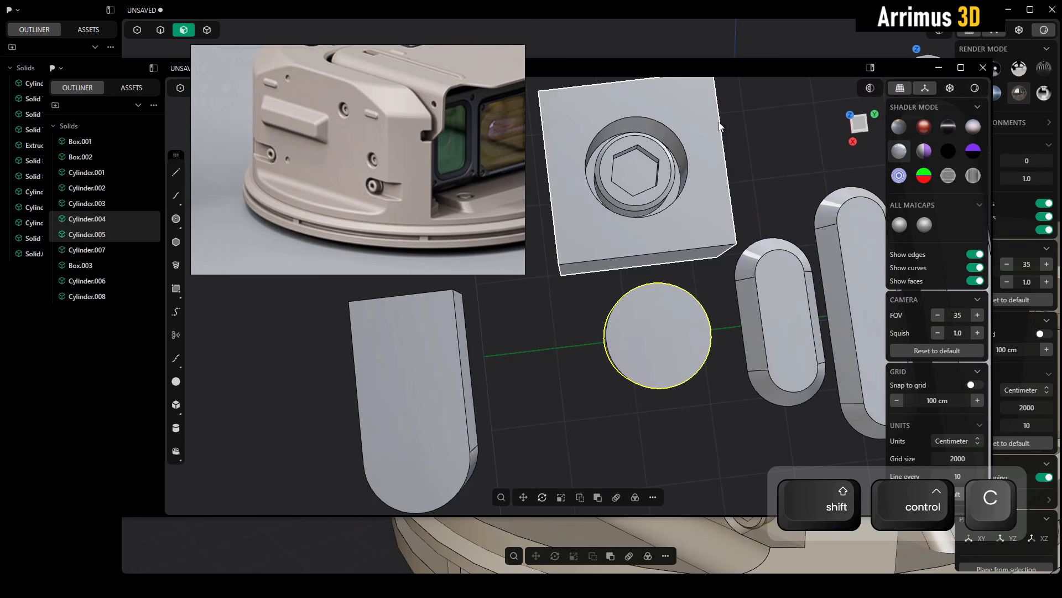
# Step: Return to the housing window and paste the cutter and bolt onto the side wall, flipped and scaled to about 0.60
pyautogui.click(675, 43)
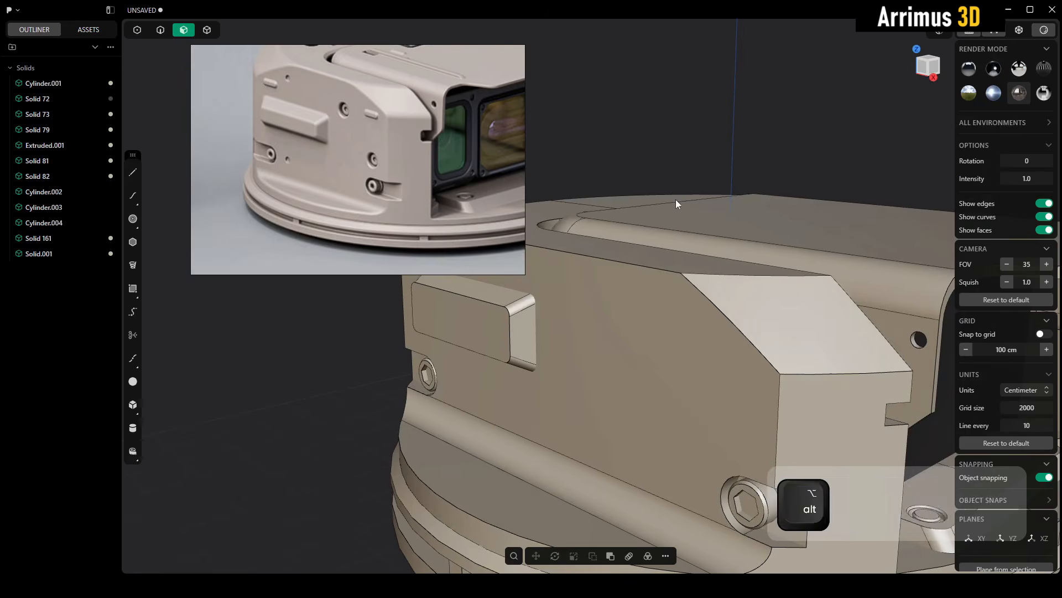
pyautogui.keyDown('alt'); pyautogui.moveTo(676, 202); pyautogui.dragTo(712, 214, button='middle'); pyautogui.keyUp('alt')
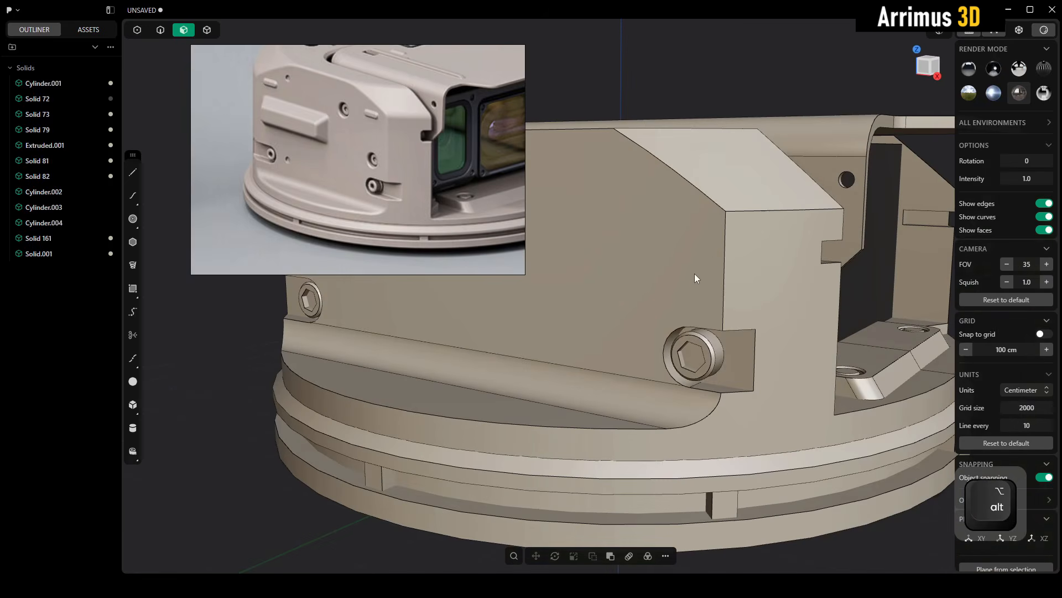
pyautogui.keyDown('alt'); pyautogui.moveTo(684, 267); pyautogui.dragTo(650, 287, button='middle'); pyautogui.keyUp('alt')
pyautogui.hotkey('ctrl', 'shift', 'v')
pyautogui.scroll(2, 658, 312)
pyautogui.press('f')
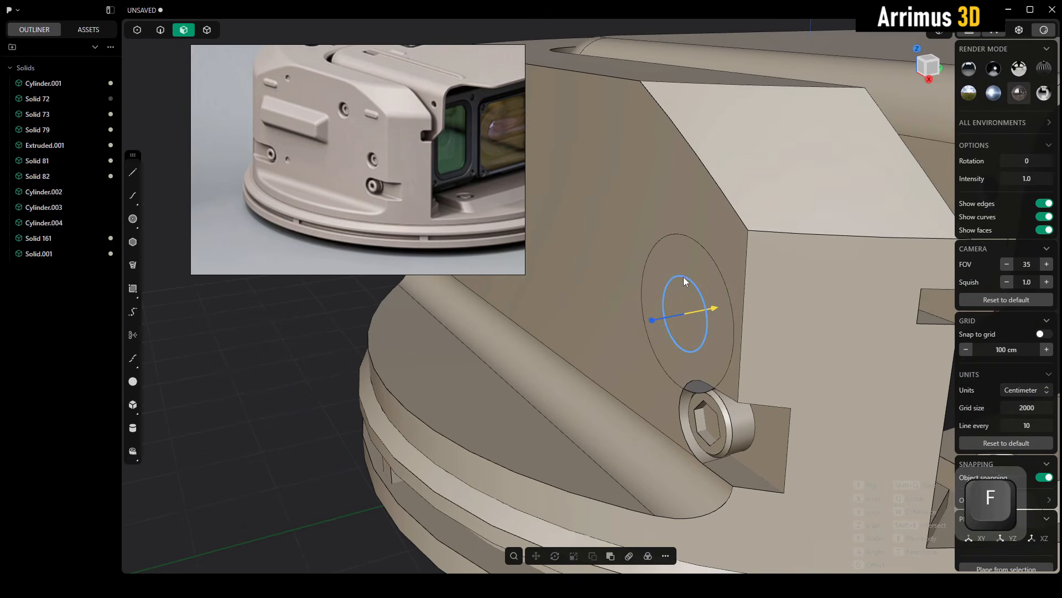
pyautogui.press('d')
pyautogui.press('s')
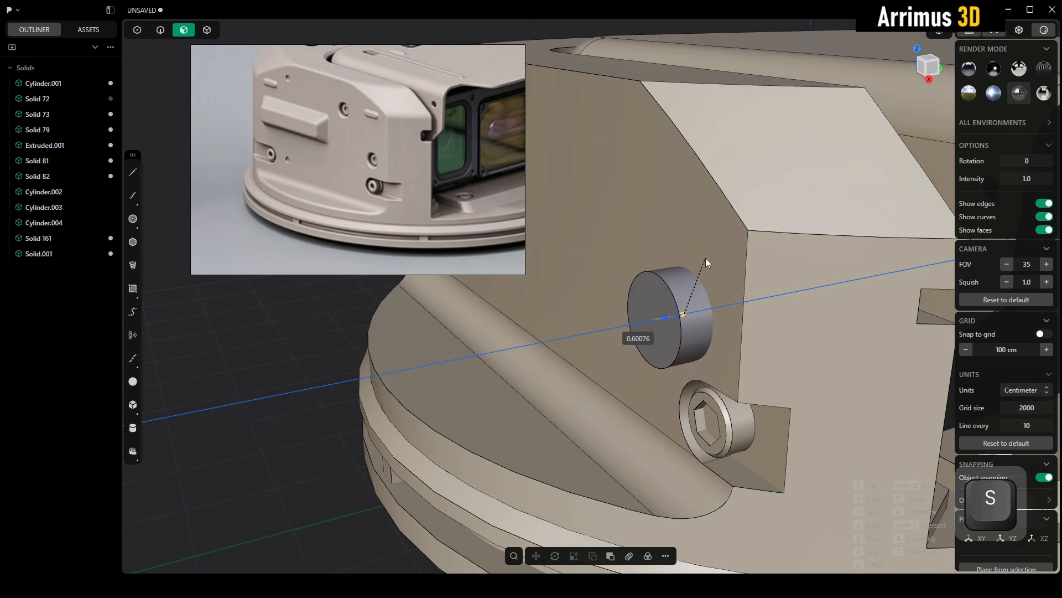
pyautogui.click(706, 258)
# Step: Offset the pasted pair about -13.5 cm, scale it to about 0.58 and place it above the larger corner bolt
pyautogui.keyDown('alt'); pyautogui.moveTo(706, 260); pyautogui.dragTo(688, 266, button='middle'); pyautogui.keyUp('alt')
pyautogui.press('d')
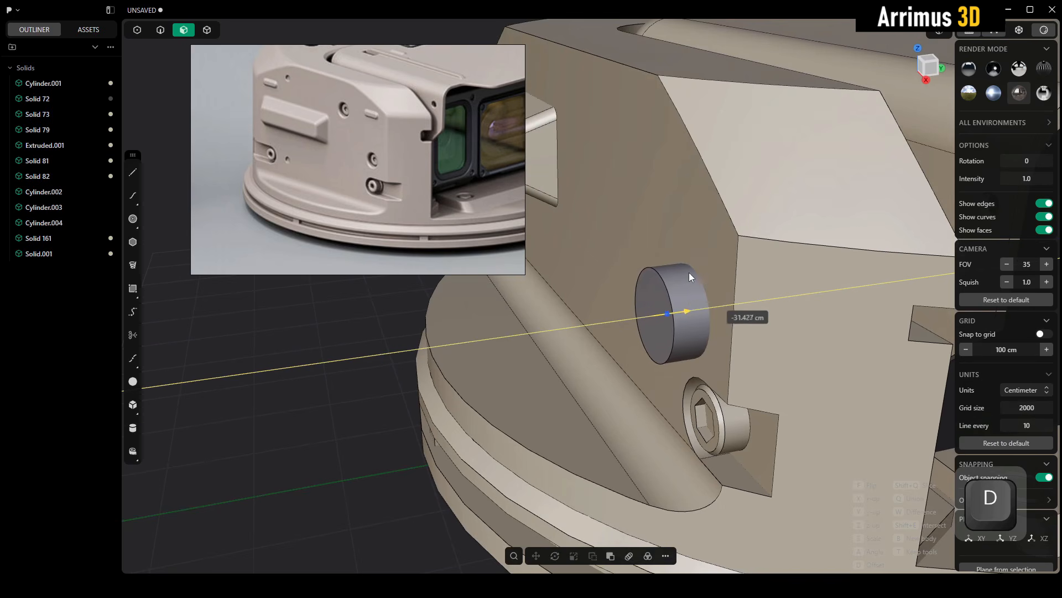
pyautogui.click(708, 274)
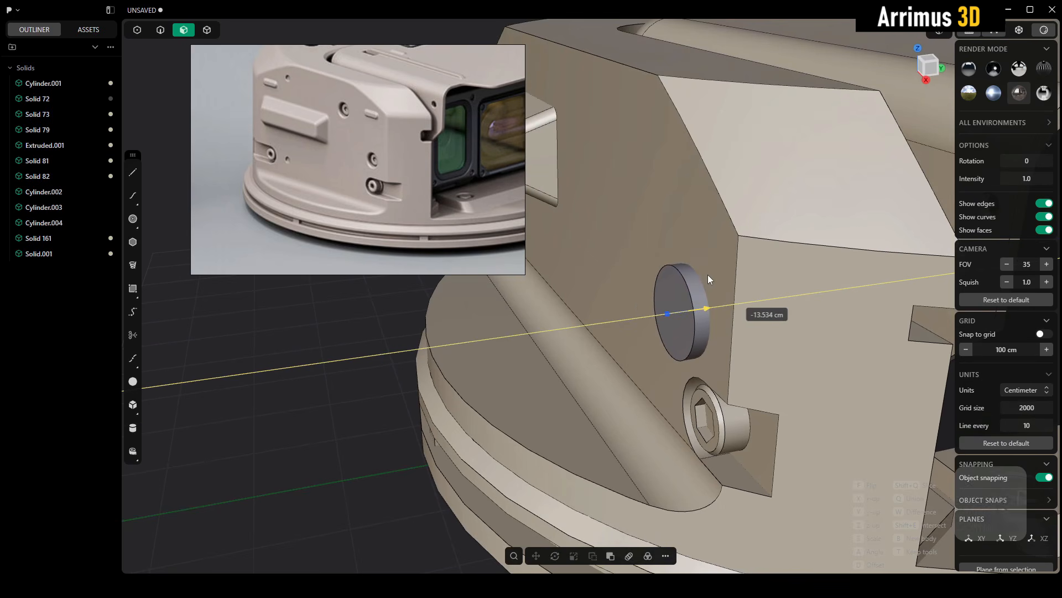
pyautogui.moveTo(711, 276); pyautogui.dragTo(756, 262, button='middle')
pyautogui.scroll(-3, 756, 262)
pyautogui.press('s')
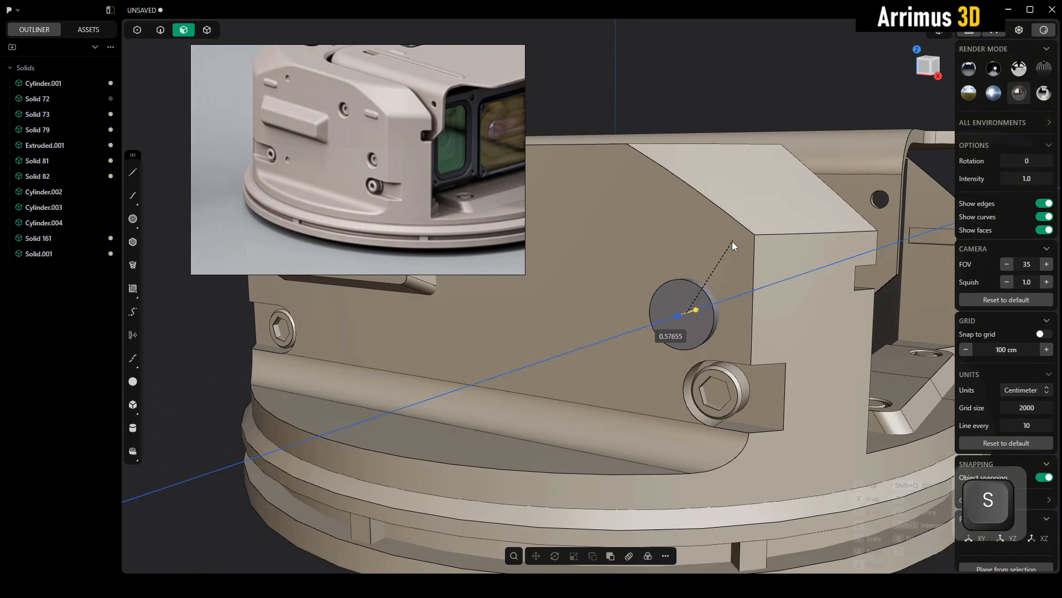
pyautogui.click(729, 245)
pyautogui.moveTo(673, 245); pyautogui.dragTo(738, 278, button='middle')
pyautogui.rightClick(686, 256)
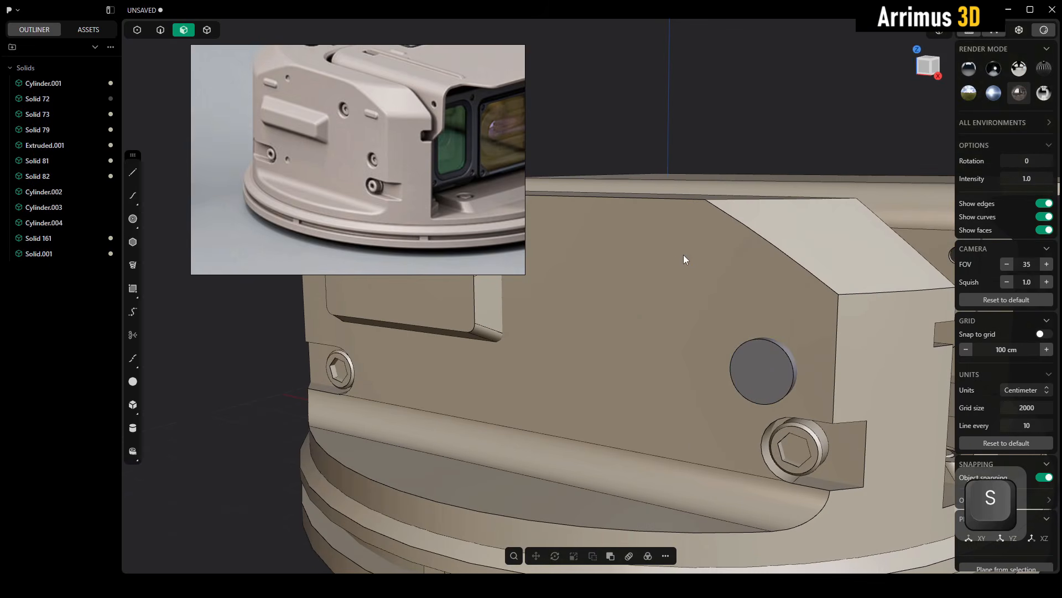
# Step: Place a second copy of the cutter and bolt higher on the side wall, between the bar and the chamfered corner
pyautogui.moveTo(651, 258); pyautogui.dragTo(673, 280, button='middle')
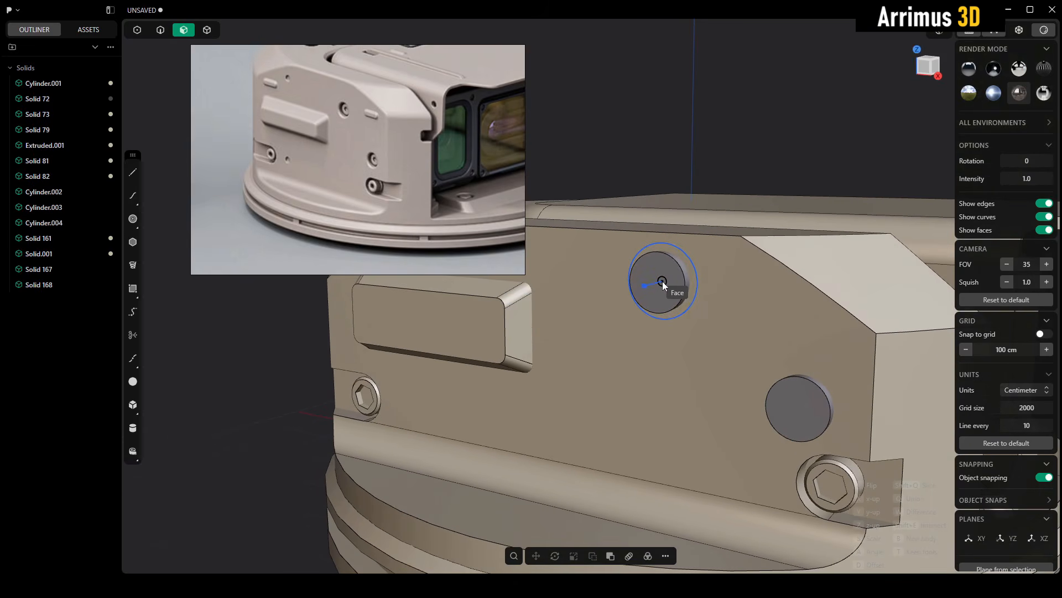
pyautogui.click(662, 283)
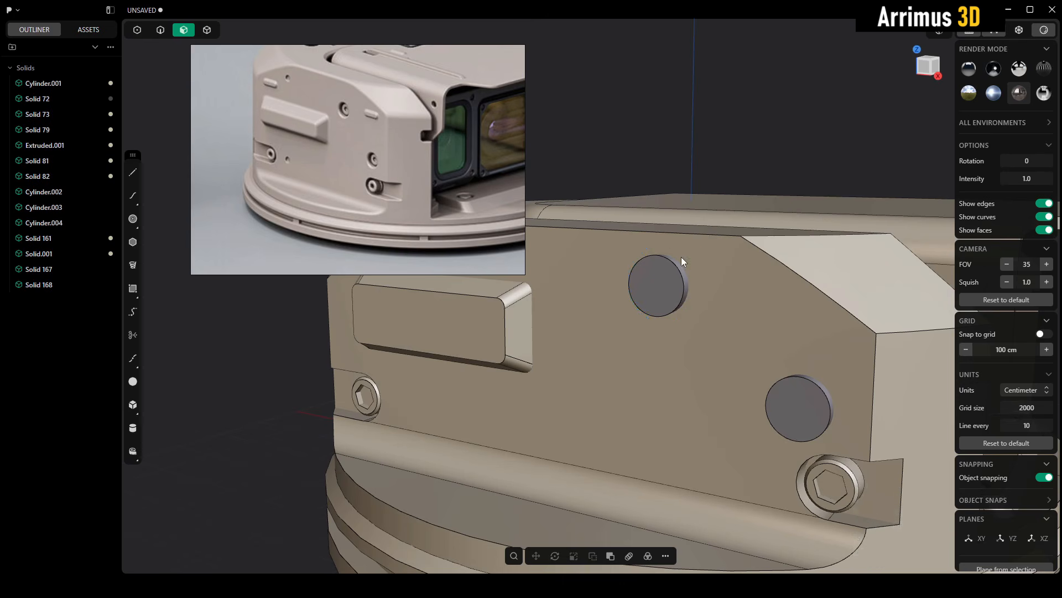
pyautogui.keyDown('alt'); pyautogui.moveTo(681, 258); pyautogui.dragTo(667, 272, button='middle'); pyautogui.keyUp('alt')
# Step: Subtract the two round cutters from the side wall body with a Boolean difference
pyautogui.press('4')
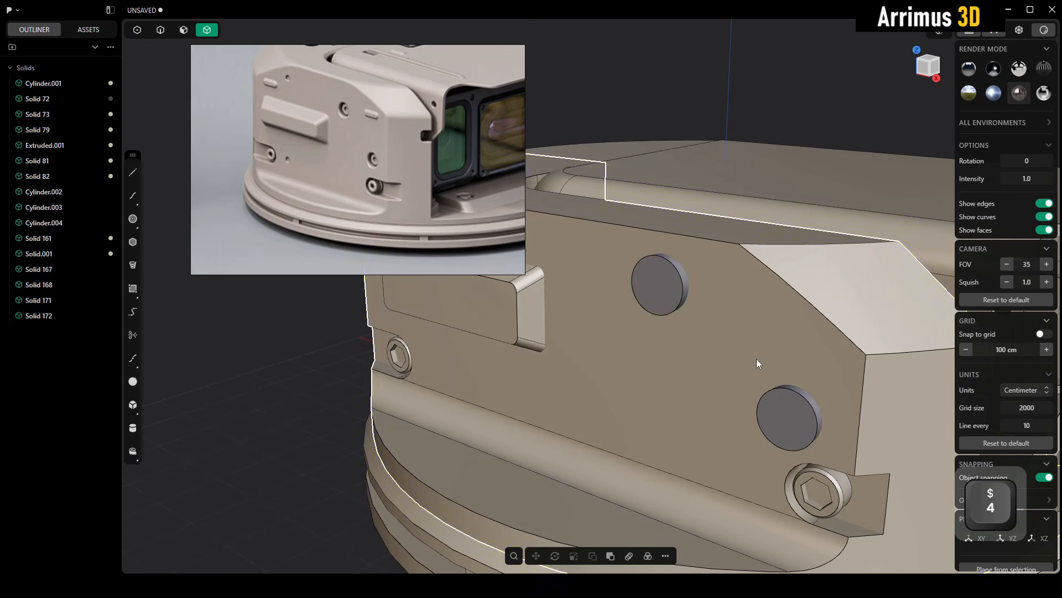
pyautogui.click(775, 376)
pyautogui.keyDown('shift'); pyautogui.click(789, 404); pyautogui.keyUp('shift')
pyautogui.keyDown('shift'); pyautogui.click(666, 299); pyautogui.keyUp('shift')
pyautogui.press('q')
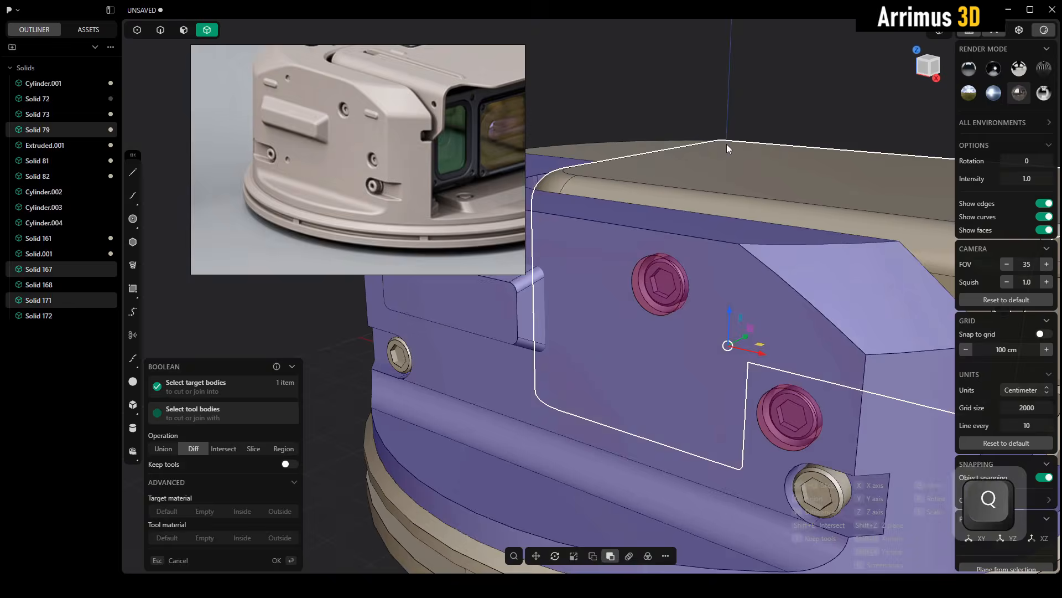
# Step: Apply the material of Solid.001 to the two new hex bolts in the side wall
pyautogui.click(667, 275)
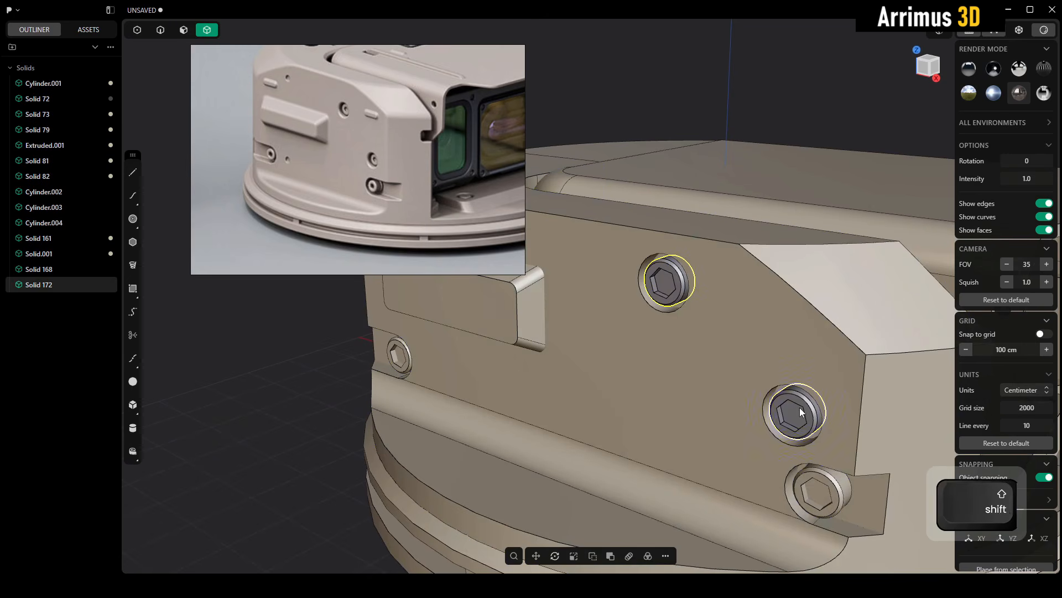
pyautogui.keyDown('shift'); pyautogui.click(798, 409); pyautogui.keyUp('shift')
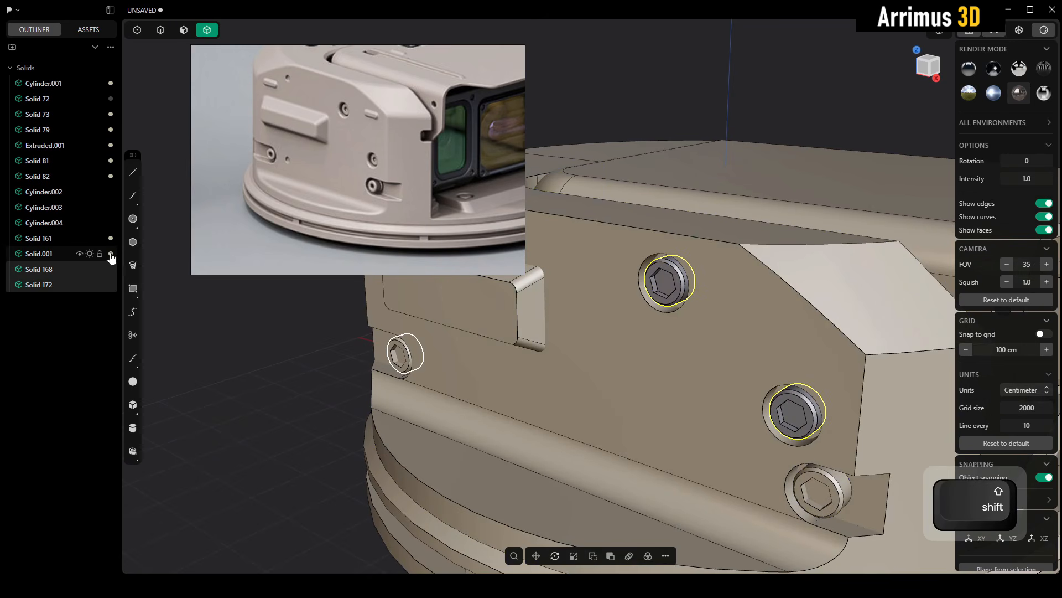
pyautogui.click(231, 360)
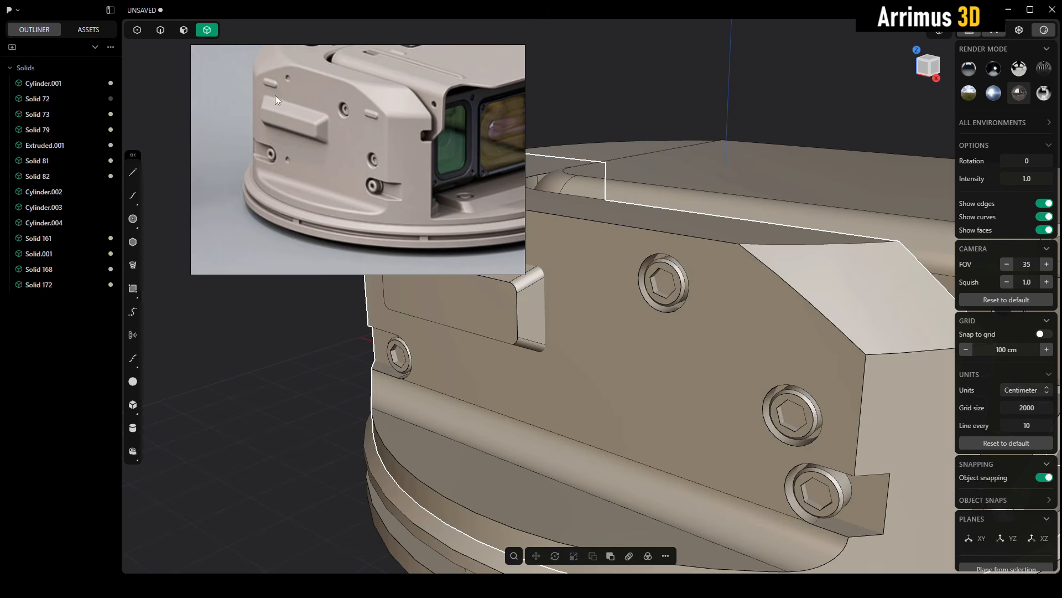
# Step: Examine the bar, slots and small holes in the enlarged reference photo against the modeled side wall
pyautogui.scroll(5, 274, 96)
pyautogui.scroll(-2, 304, 72)
pyautogui.moveTo(675, 279); pyautogui.dragTo(692, 335, button='middle')
pyautogui.scroll(-1, 354, 136)
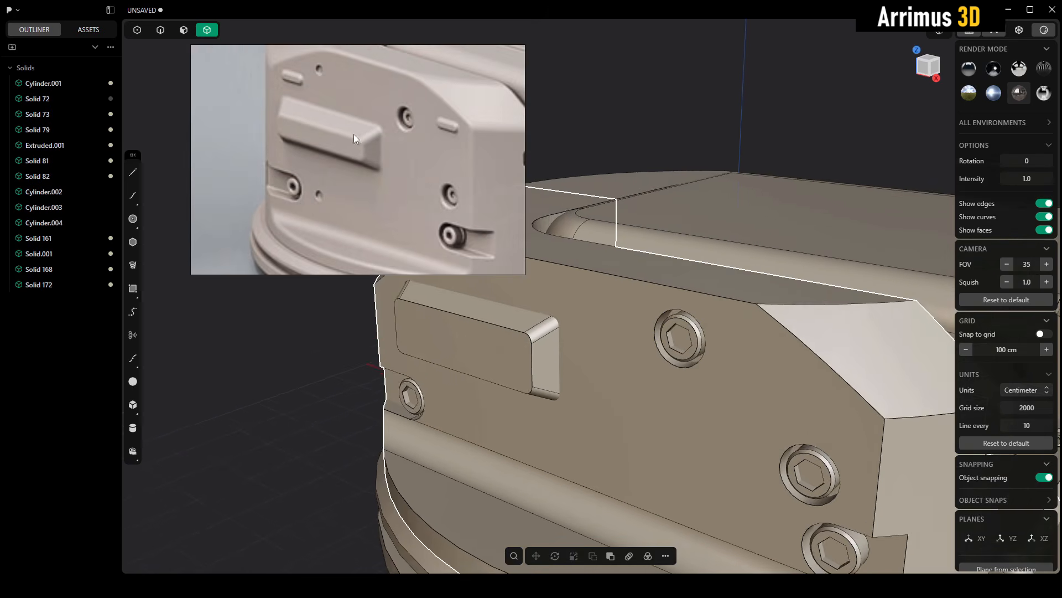
pyautogui.moveTo(600, 344); pyautogui.dragTo(665, 363, button='middle')
pyautogui.moveTo(622, 308); pyautogui.dragTo(651, 339, button='middle')
pyautogui.moveTo(564, 292); pyautogui.dragTo(566, 294, button='middle')
pyautogui.hotkey('shift', '2')
pyautogui.moveTo(622, 346); pyautogui.dragTo(620, 330, button='middle')
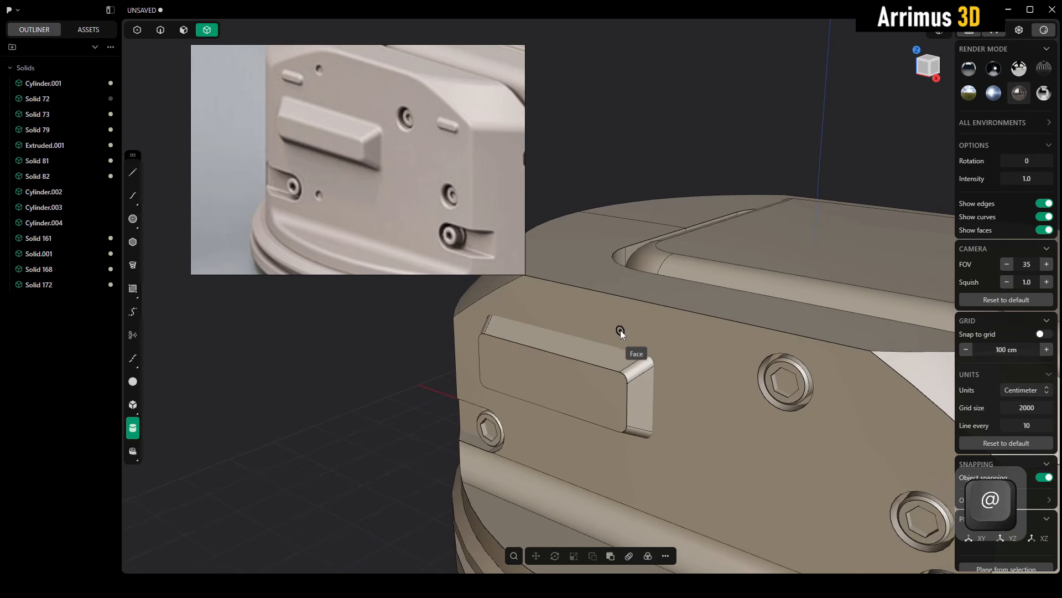
pyautogui.press('Escape')
# Step: Lower the raised bar on the side wall by about 9.7 cm along Z
pyautogui.moveTo(704, 361); pyautogui.dragTo(616, 342, button='middle')
pyautogui.scroll(-3, 615, 338)
pyautogui.scroll(-2, 615, 338)
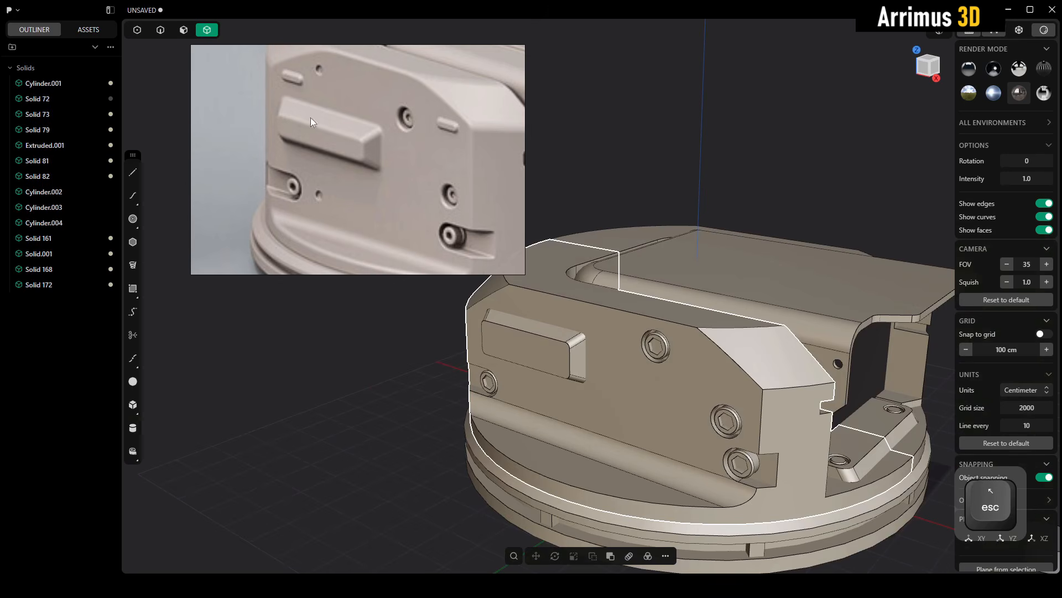
pyautogui.scroll(4, 542, 335)
pyautogui.keyDown('alt'); pyautogui.moveTo(542, 334); pyautogui.dragTo(649, 338, button='middle'); pyautogui.keyUp('alt')
pyautogui.press('3')
pyautogui.keyDown('alt'); pyautogui.click(627, 326); pyautogui.keyUp('alt')
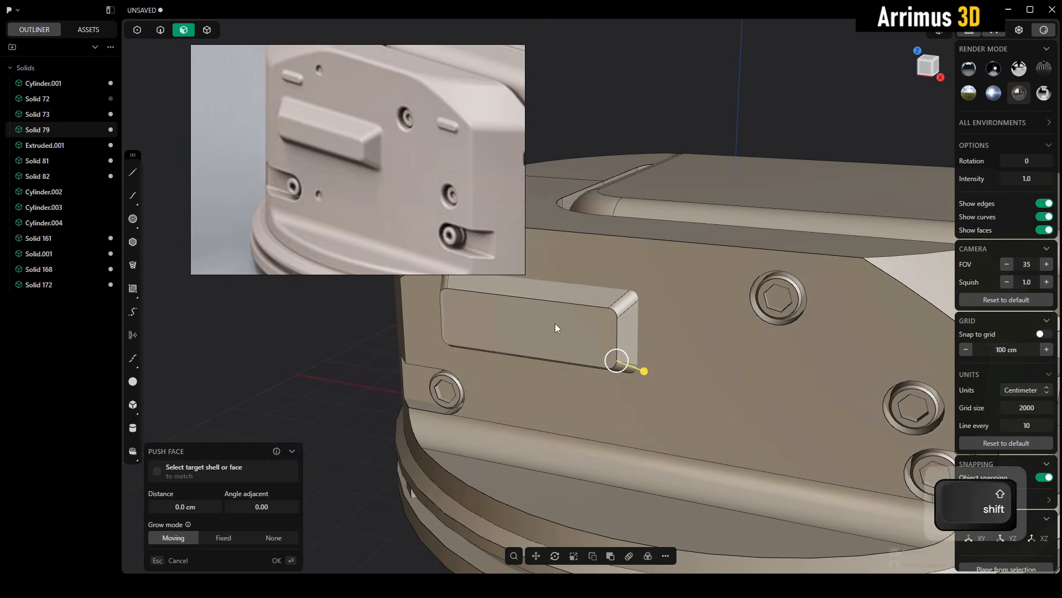
pyautogui.press('g')
pyautogui.press('z')
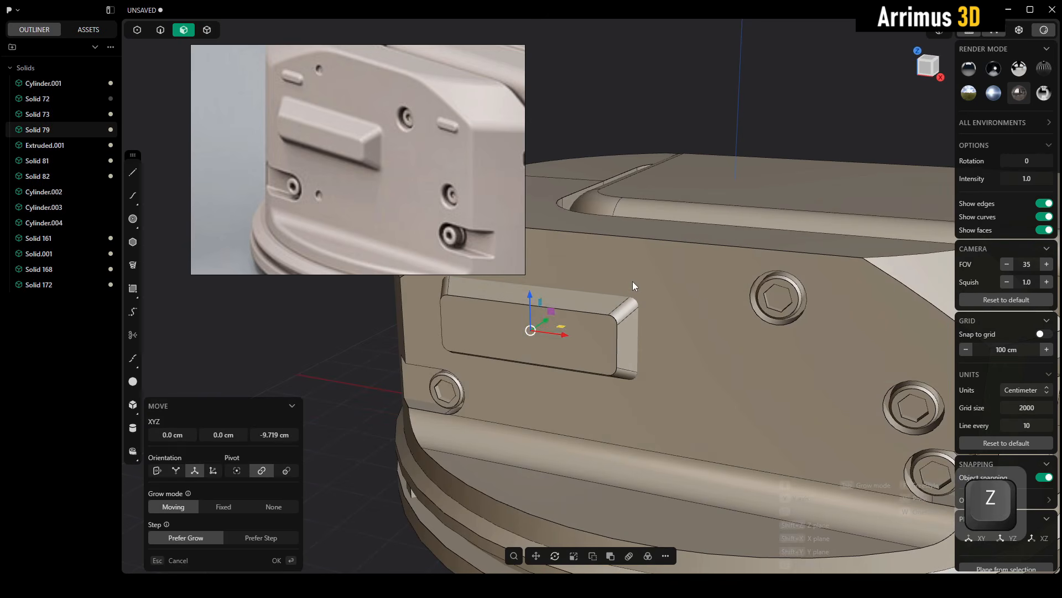
pyautogui.click(632, 282)
# Step: Scale the raised bar slightly smaller in X and Z, and shift it along negative X toward the wall's far end
pyautogui.press('s')
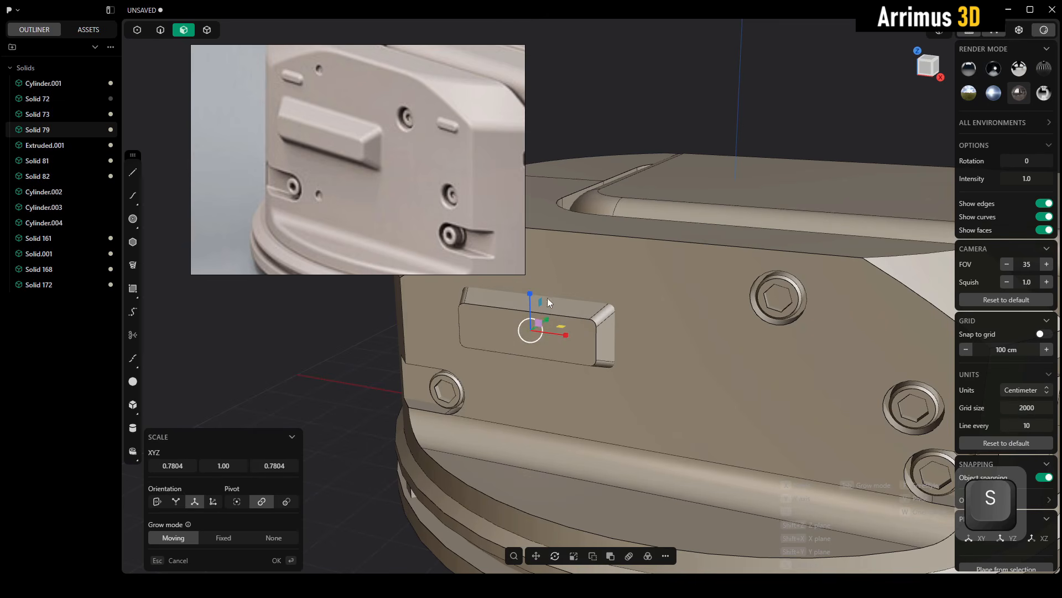
pyautogui.moveTo(547, 299); pyautogui.dragTo(575, 322, button='middle')
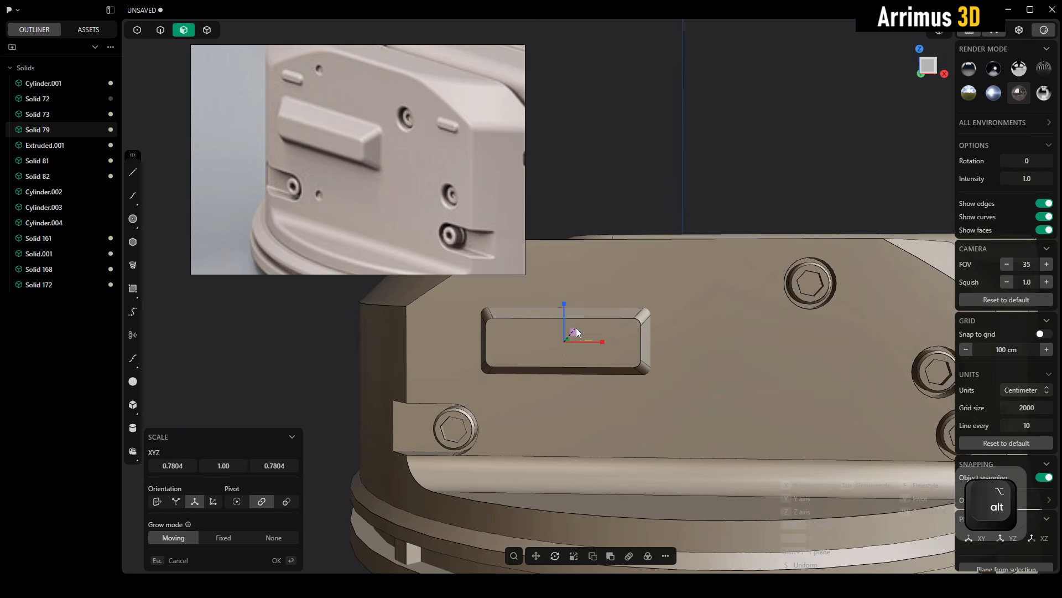
pyautogui.click(578, 327)
pyautogui.press('g')
pyautogui.press('x')
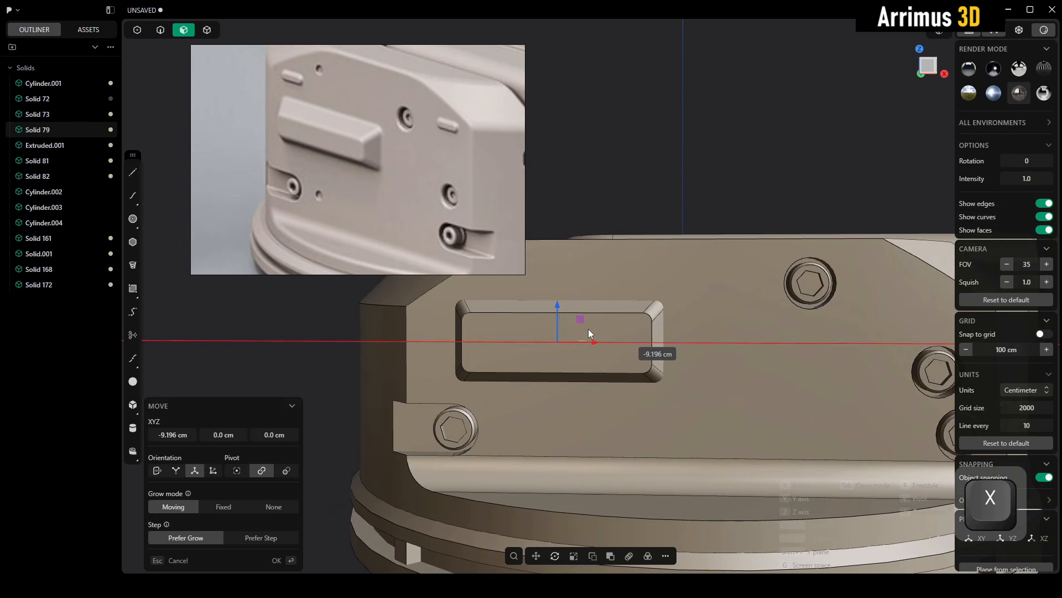
pyautogui.click(578, 329)
pyautogui.rightClick(578, 329)
pyautogui.keyDown('alt'); pyautogui.moveTo(578, 329); pyautogui.dragTo(384, 348, button='middle'); pyautogui.keyUp('alt')
pyautogui.click(384, 349)
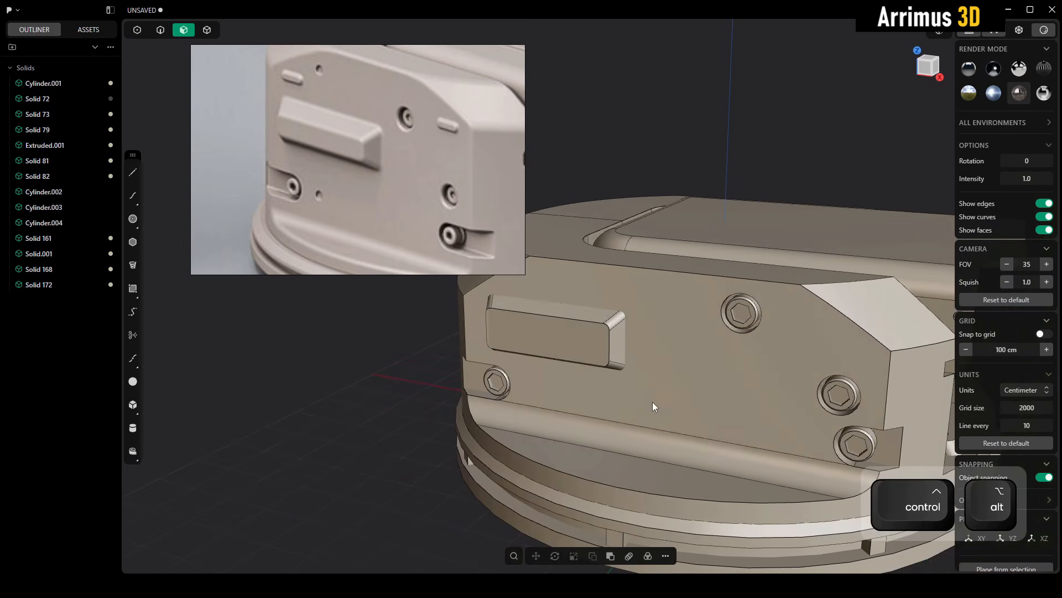
# Step: Switch to the other Plasticity window with the stock shapes and copy the shortest pill-shaped solid with its face center as placement point
pyautogui.moveTo(692, 584)
pyautogui.click(720, 559)
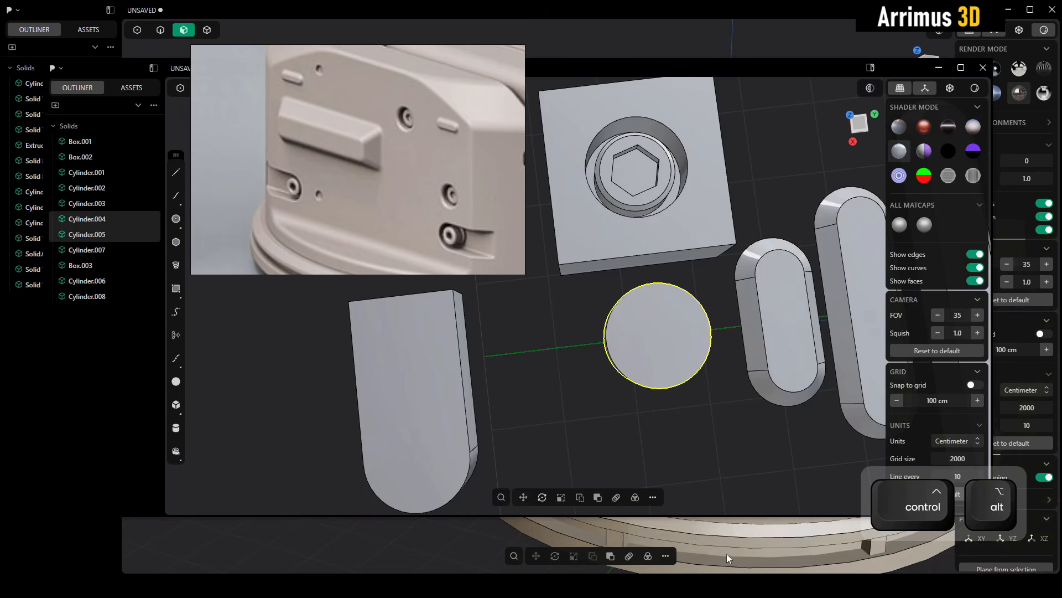
pyautogui.moveTo(869, 339); pyautogui.dragTo(691, 347, button='middle')
pyautogui.press('4')
pyautogui.click(547, 335)
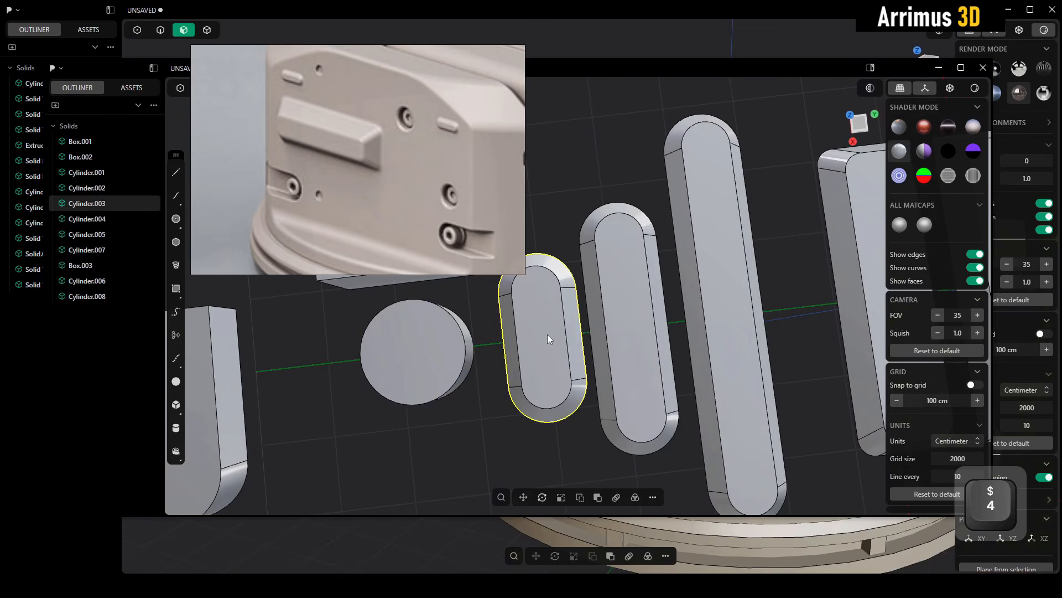
pyautogui.scroll(-3, 557, 330)
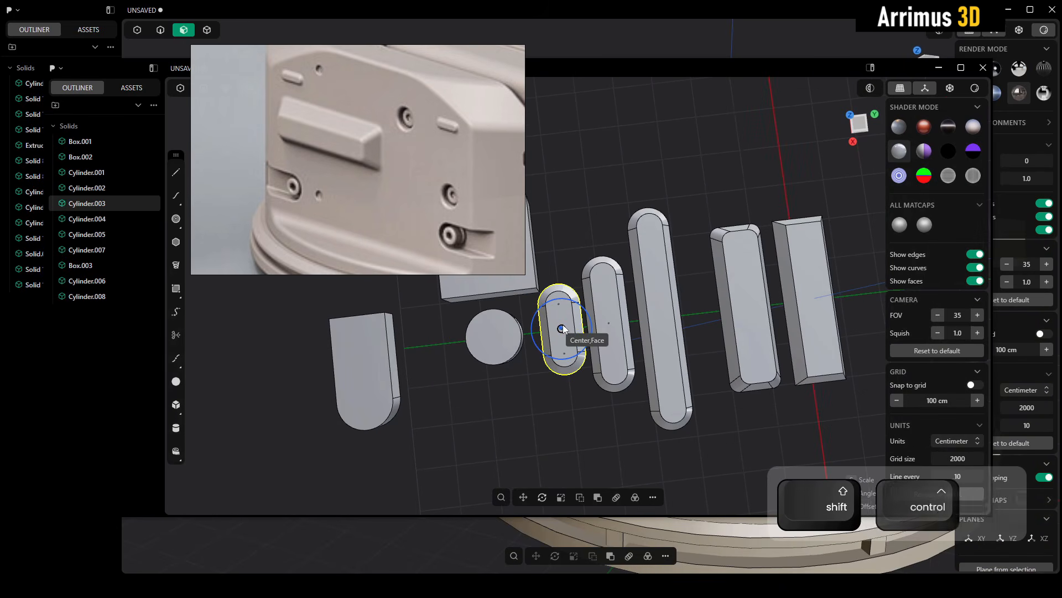
pyautogui.hotkey('ctrl', 'shift', 'c')
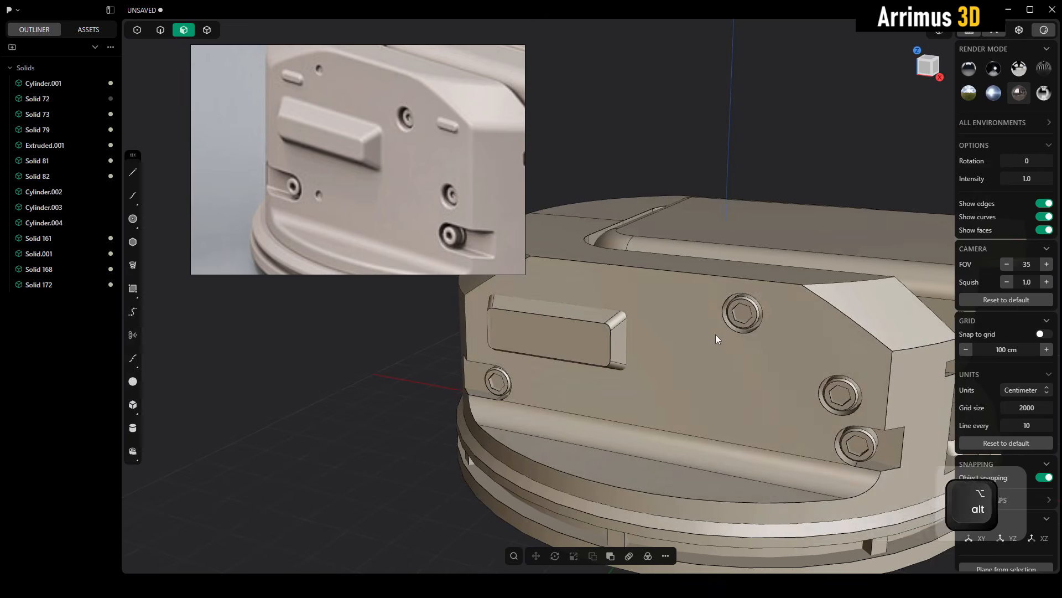
# Step: Paste the pill-shaped solid onto the side wall near the chamfered corner, scale it down and offset it about 22 cm outward
pyautogui.keyDown('alt'); pyautogui.moveTo(716, 335); pyautogui.dragTo(676, 332, button='middle'); pyautogui.keyUp('alt')
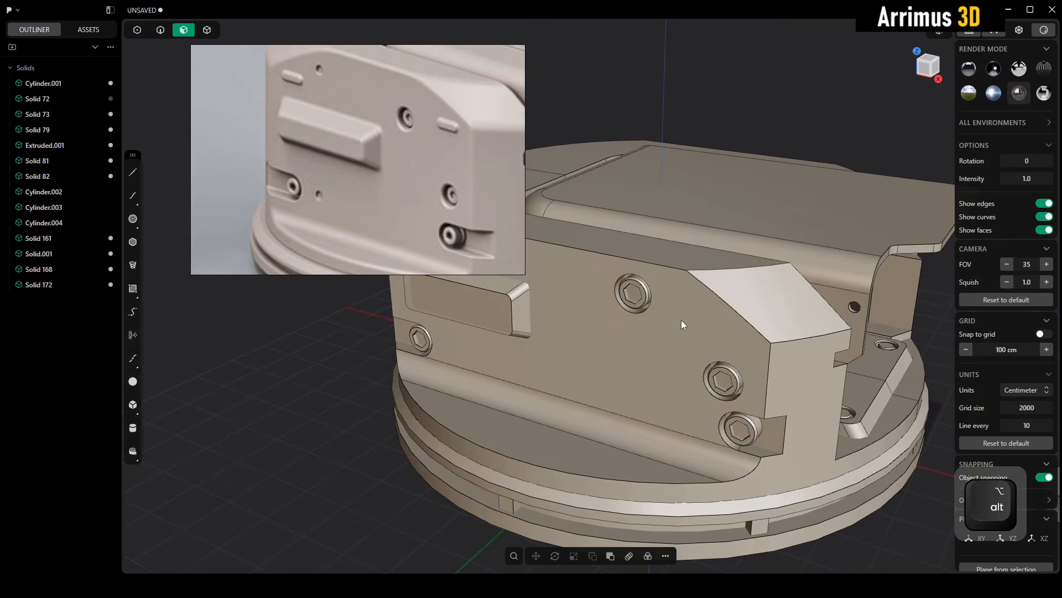
pyautogui.scroll(3, 681, 320)
pyautogui.hotkey('ctrl', 'shift', 'v')
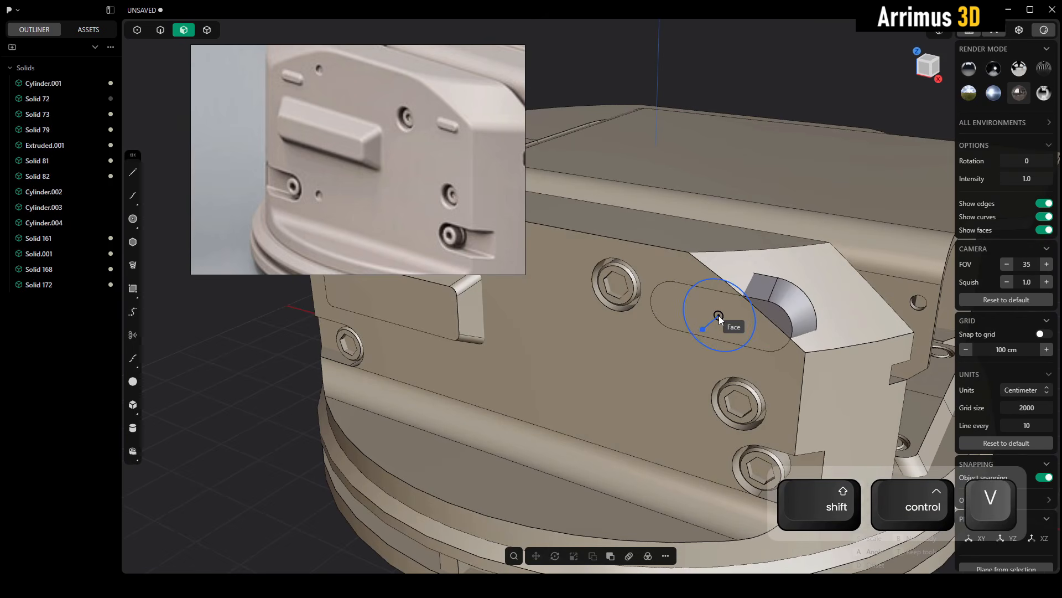
pyautogui.keyDown('alt'); pyautogui.moveTo(738, 310); pyautogui.dragTo(750, 286, button='middle'); pyautogui.keyUp('alt')
pyautogui.press('s')
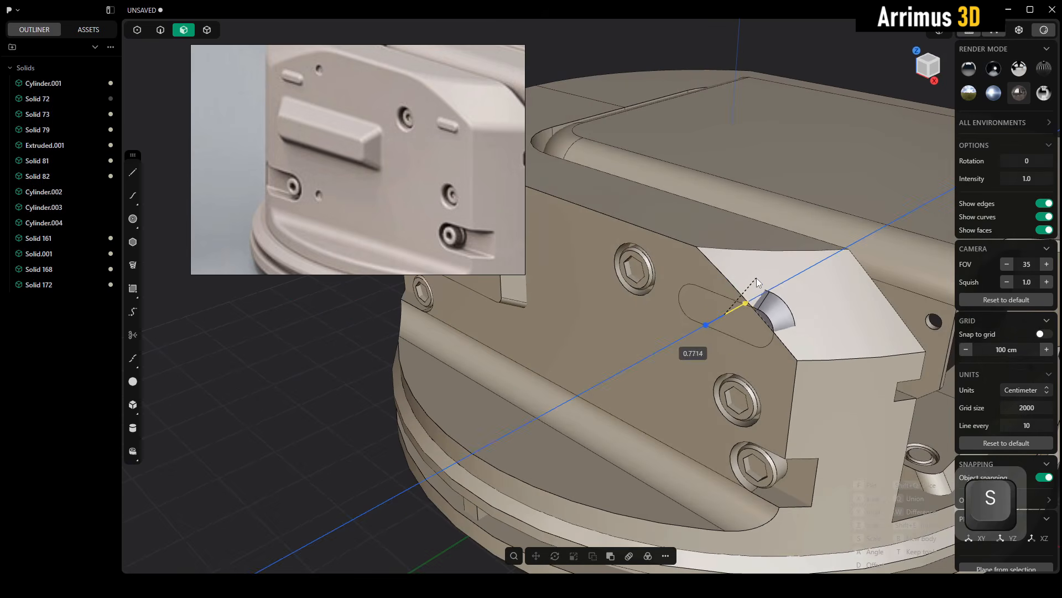
pyautogui.click(755, 282)
pyautogui.scroll(3, 755, 281)
pyautogui.press('d')
pyautogui.click(731, 300)
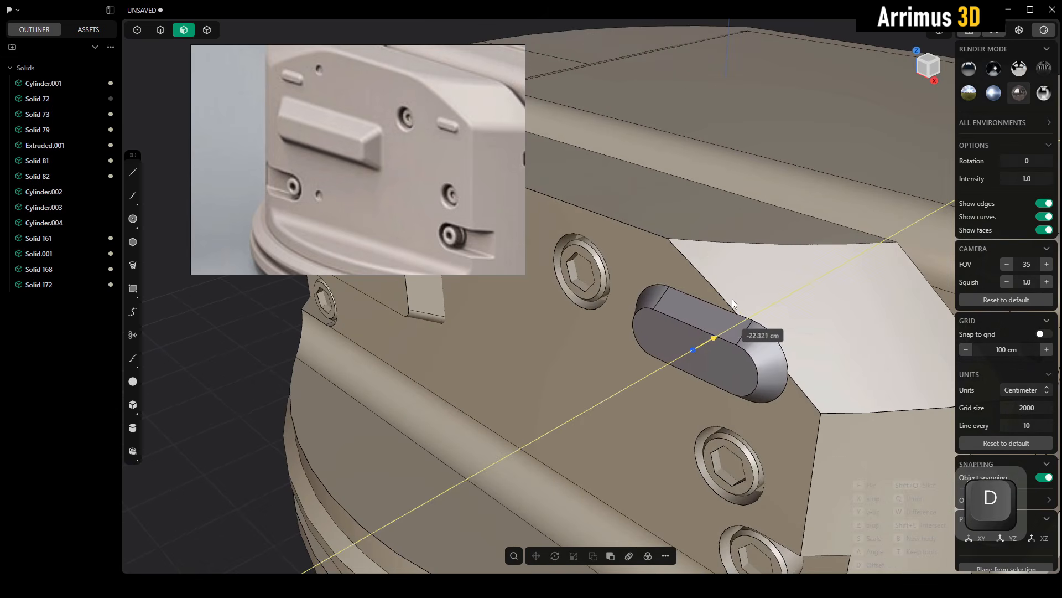
# Step: Reduce the pill's scale to about 0.35, lower its outward offset to about 7 cm and finish placing it below the chamfer edge
pyautogui.press('s')
pyautogui.click(726, 302)
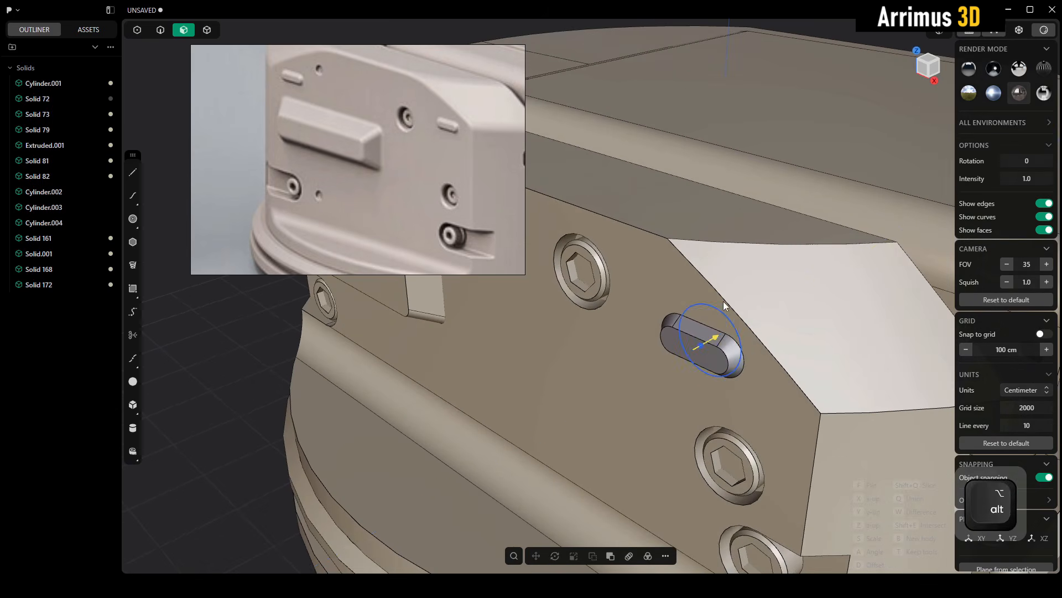
pyautogui.moveTo(723, 301)
pyautogui.keyDown('alt'); pyautogui.mouseDown(button='middle')
pyautogui.moveTo(706, 297)
pyautogui.moveTo(713, 312)
pyautogui.moveTo(729, 296)
pyautogui.mouseUp(button='middle'); pyautogui.keyUp('alt')
pyautogui.press('s')
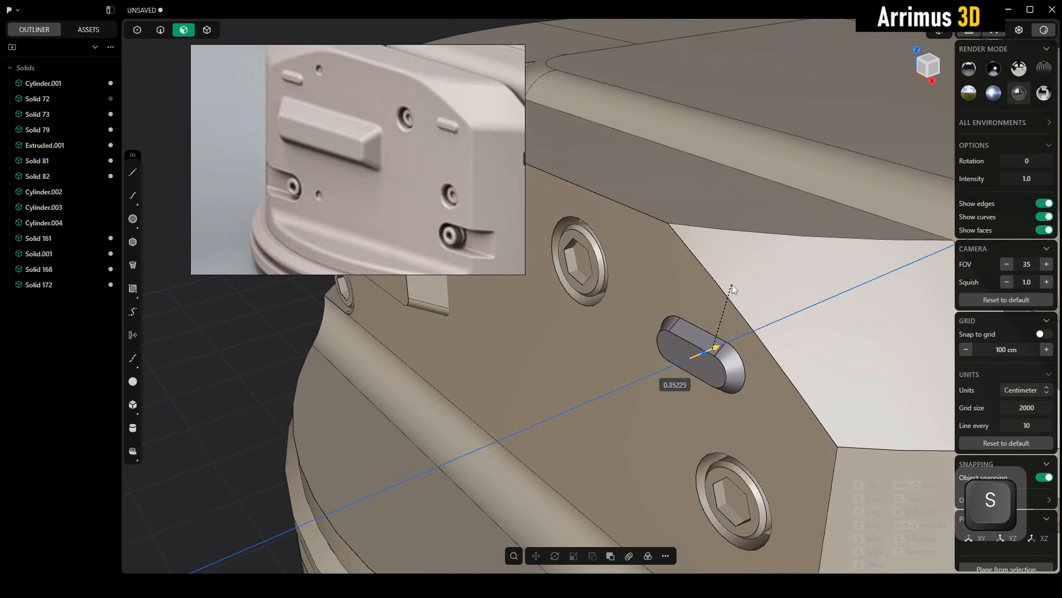
pyautogui.press('d')
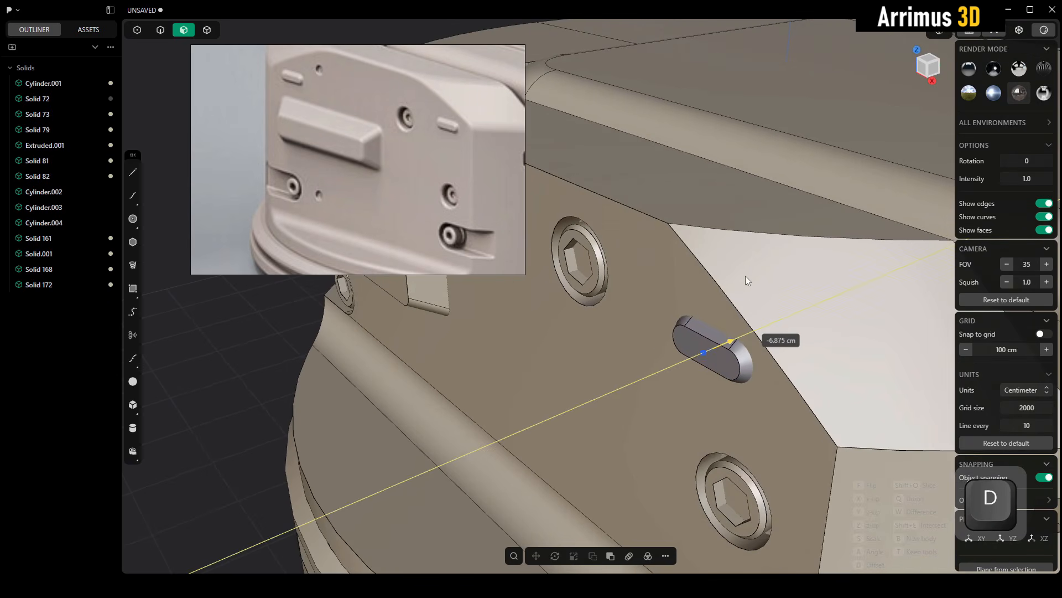
pyautogui.click(743, 275)
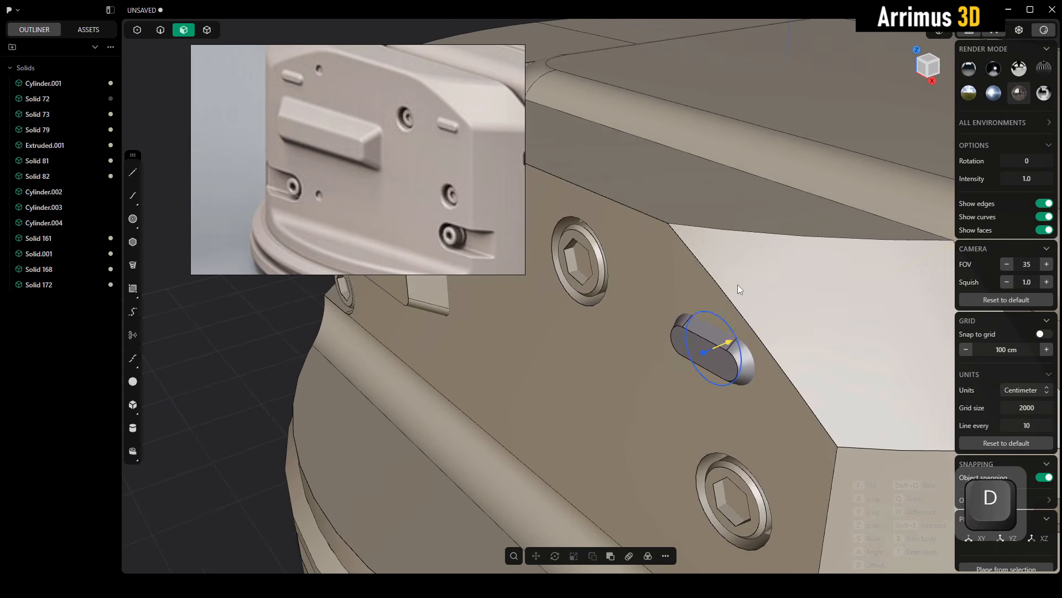
pyautogui.keyDown('alt'); pyautogui.moveTo(738, 285); pyautogui.dragTo(642, 340, button='middle'); pyautogui.keyUp('alt')
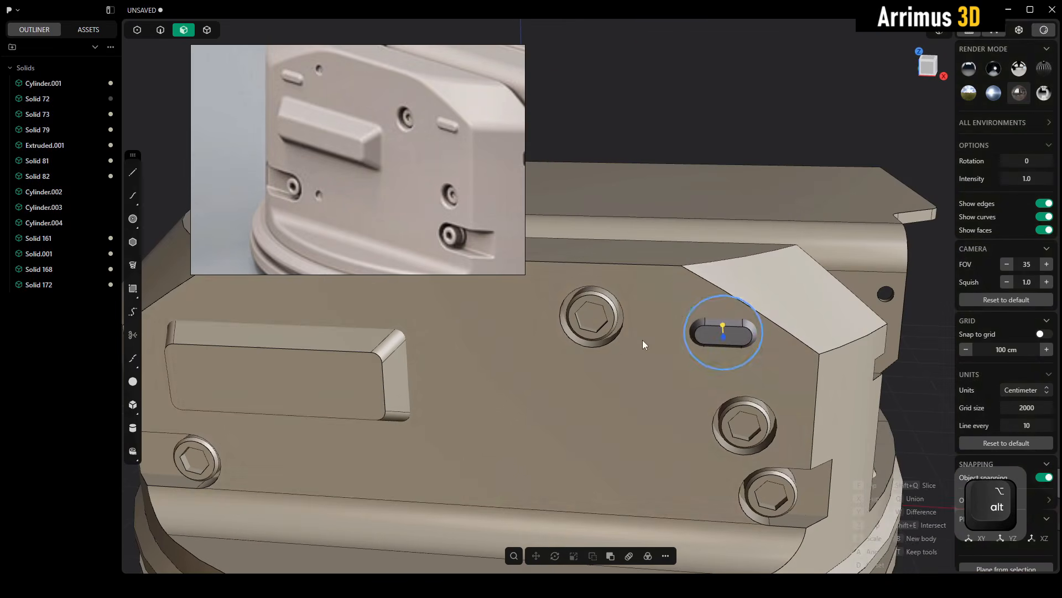
pyautogui.rightClick(471, 364)
# Step: Place a second copy of the pill-shaped solid above the raised bar, near the bar's outer end
pyautogui.moveTo(479, 363); pyautogui.dragTo(645, 361, button='middle')
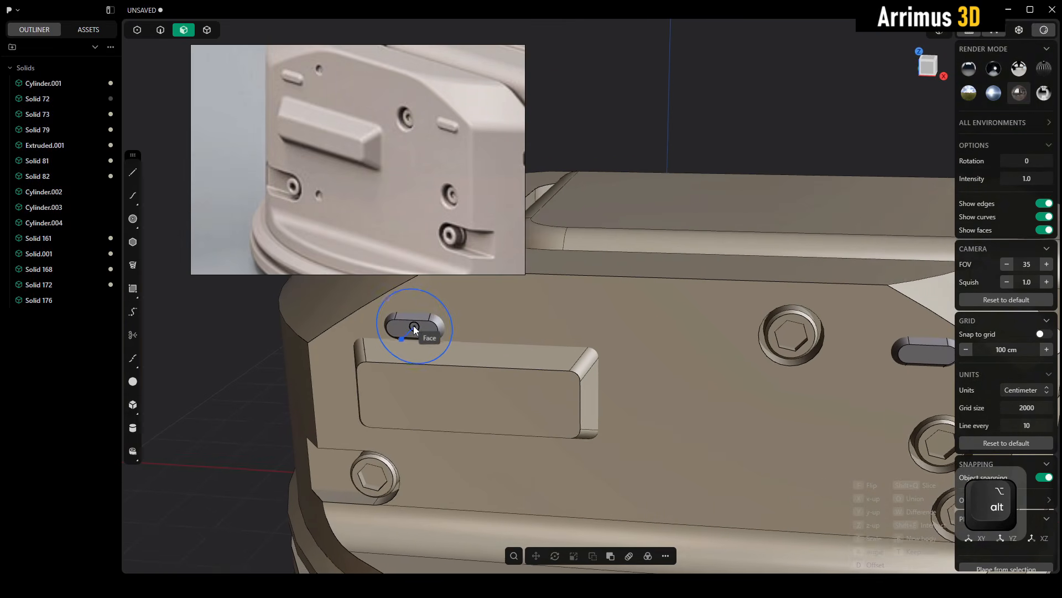
pyautogui.moveTo(413, 326); pyautogui.dragTo(414, 331, button='middle')
pyautogui.click(402, 326)
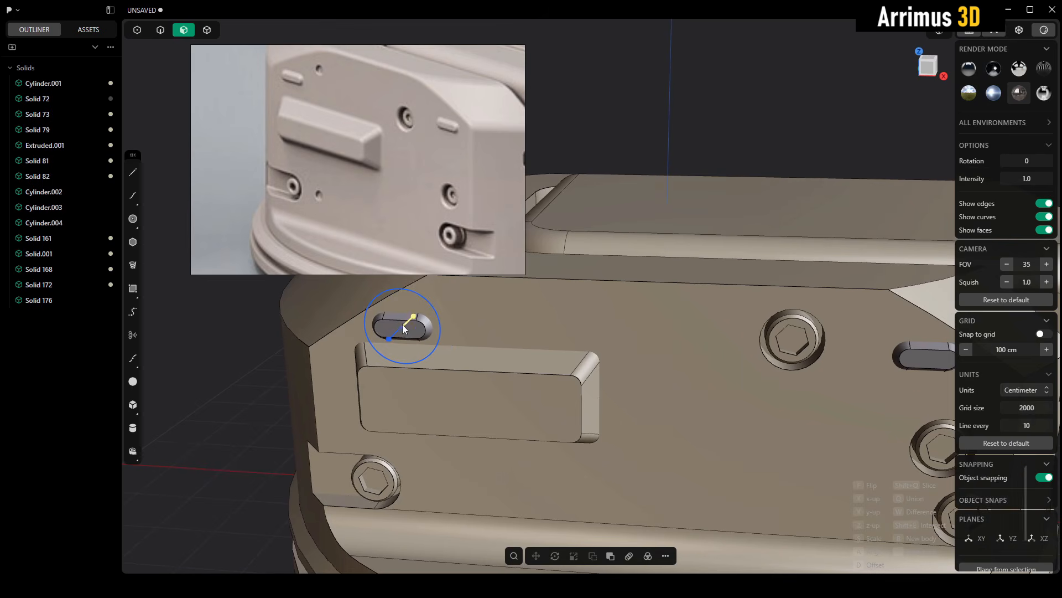
pyautogui.rightClick(402, 326)
pyautogui.moveTo(587, 350); pyautogui.dragTo(580, 344, button='middle')
pyautogui.press('Escape')
pyautogui.moveTo(526, 370); pyautogui.dragTo(518, 355, button='middle')
# Step: Move the raised bar slightly down along Z to widen the gap below the pill-shaped solid
pyautogui.press('3')
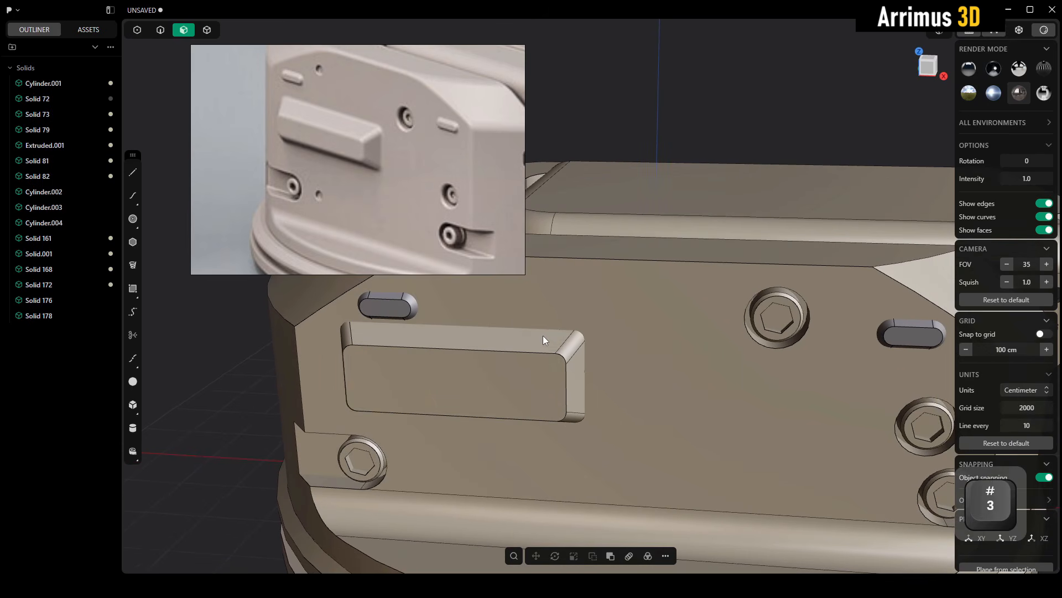
pyautogui.click(547, 338)
pyautogui.keyDown('shift'); pyautogui.click(538, 369); pyautogui.keyUp('shift')
pyautogui.press('g')
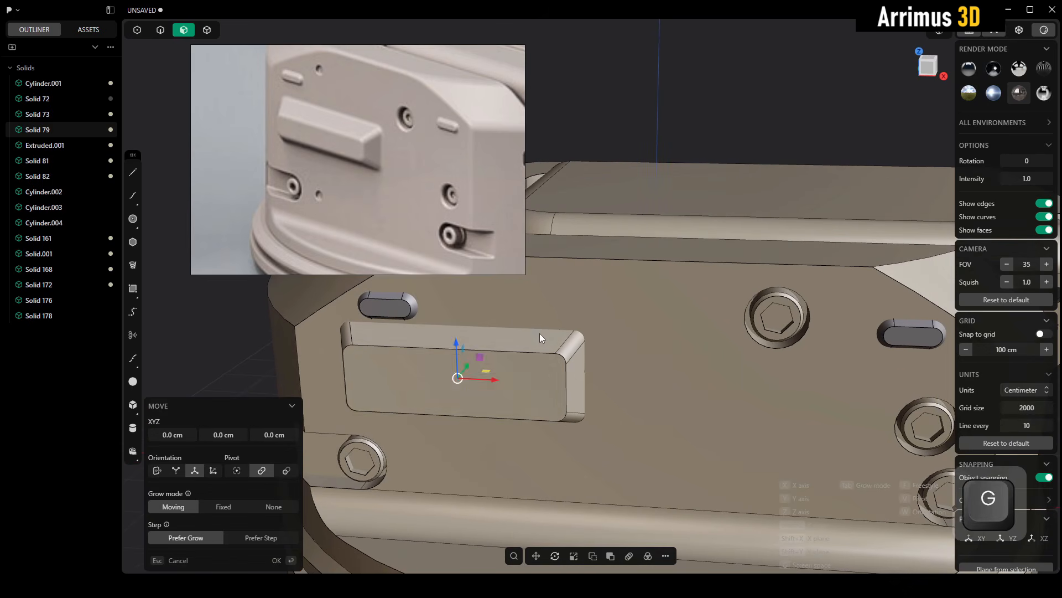
pyautogui.press('z')
pyautogui.click(543, 343)
pyautogui.rightClick(544, 343)
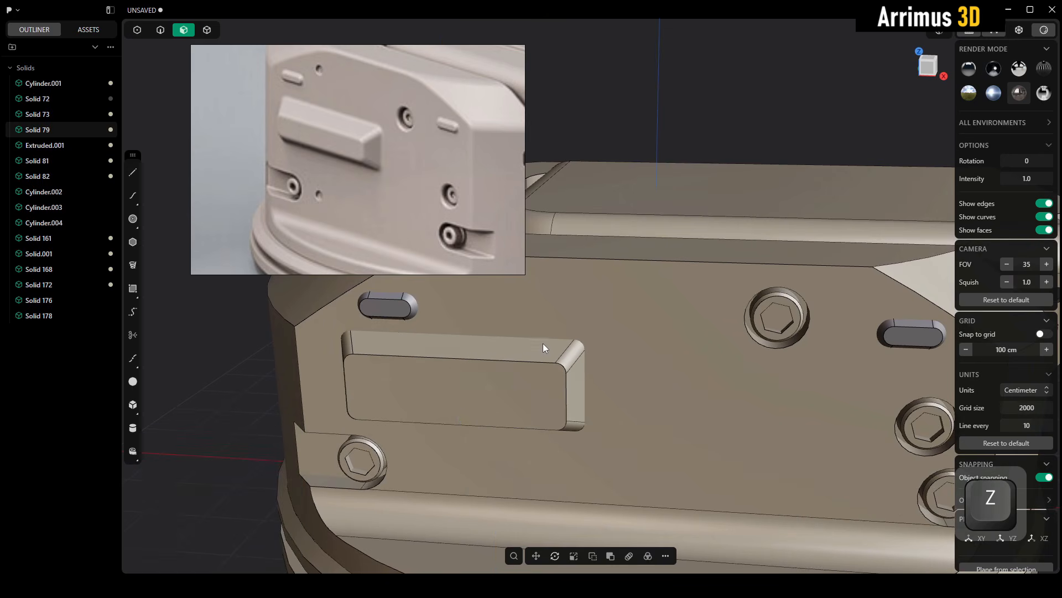
# Step: Merge the two pill-shaped solids into the side wall body with a Boolean union
pyautogui.keyDown('alt'); pyautogui.moveTo(543, 343); pyautogui.dragTo(504, 357, button='middle'); pyautogui.keyUp('alt')
pyautogui.click(292, 349)
pyautogui.press('4')
pyautogui.moveTo(650, 331); pyautogui.dragTo(522, 350, button='middle')
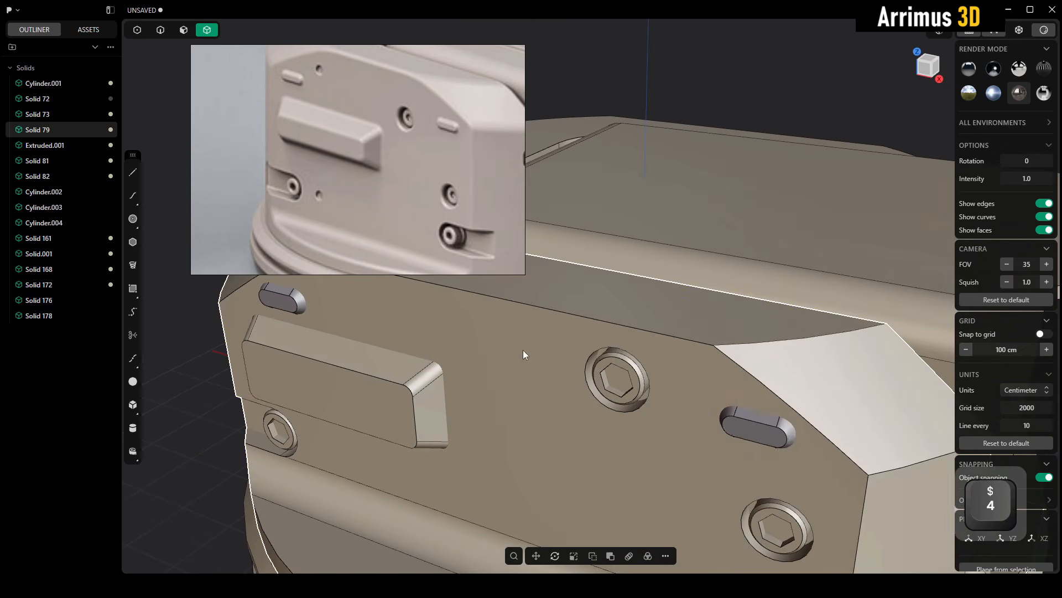
pyautogui.keyDown('shift'); pyautogui.click(755, 428); pyautogui.keyUp('shift')
pyautogui.keyDown('shift'); pyautogui.click(301, 303); pyautogui.keyUp('shift')
pyautogui.press('q')
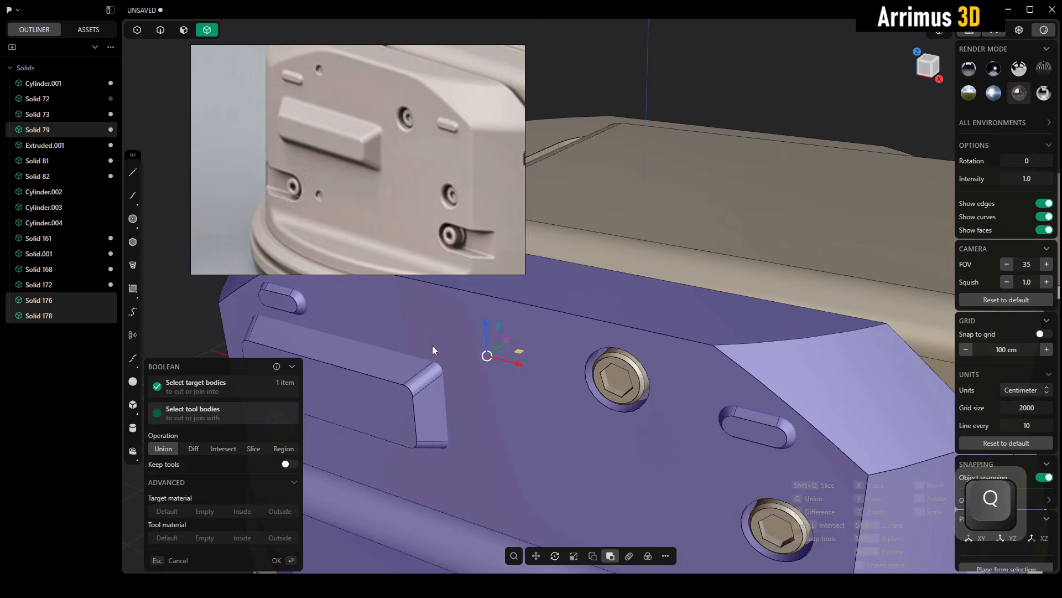
pyautogui.press('Return')
# Step: Cut a small round hole beside the upper pill above the bar, about 10 cm in radius and 7.5 cm deep
pyautogui.moveTo(416, 401); pyautogui.dragTo(662, 394, button='middle')
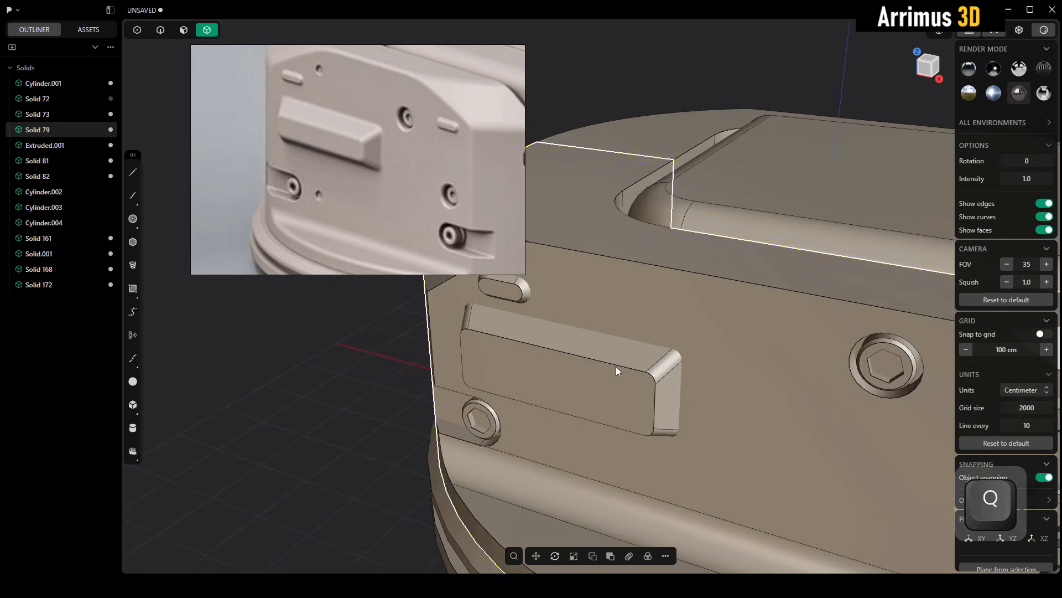
pyautogui.moveTo(616, 366); pyautogui.dragTo(640, 391, button='middle')
pyautogui.hotkey('shift', '2')
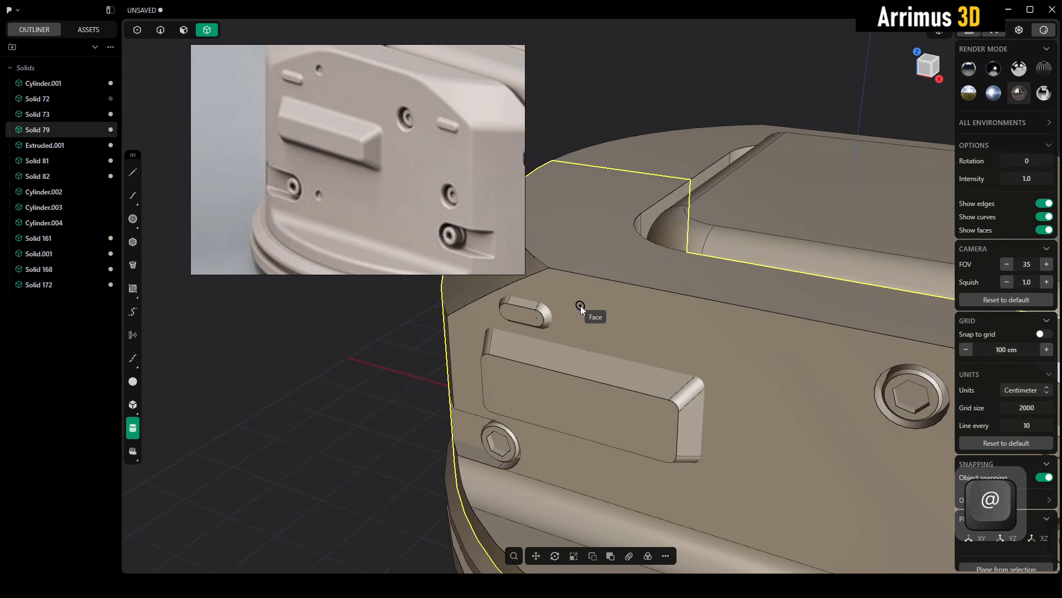
pyautogui.click(583, 303)
pyautogui.click(589, 308)
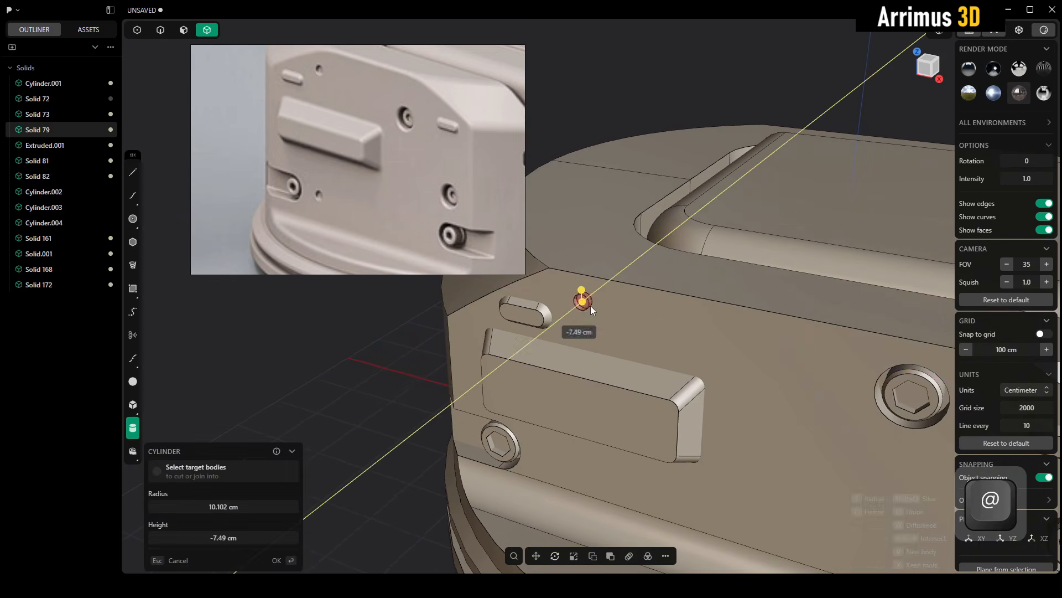
pyautogui.click(590, 306)
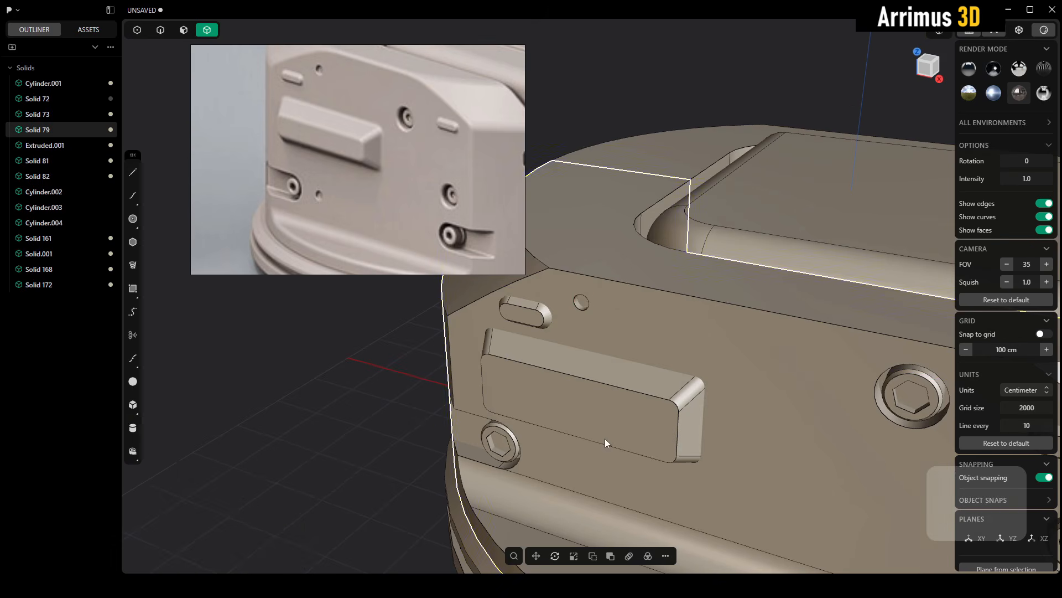
# Step: Cut a second round hole below the bar beside the hex bolt, about 11.7 cm in radius and 13.5 cm deep
pyautogui.moveTo(606, 438); pyautogui.dragTo(584, 403, button='middle')
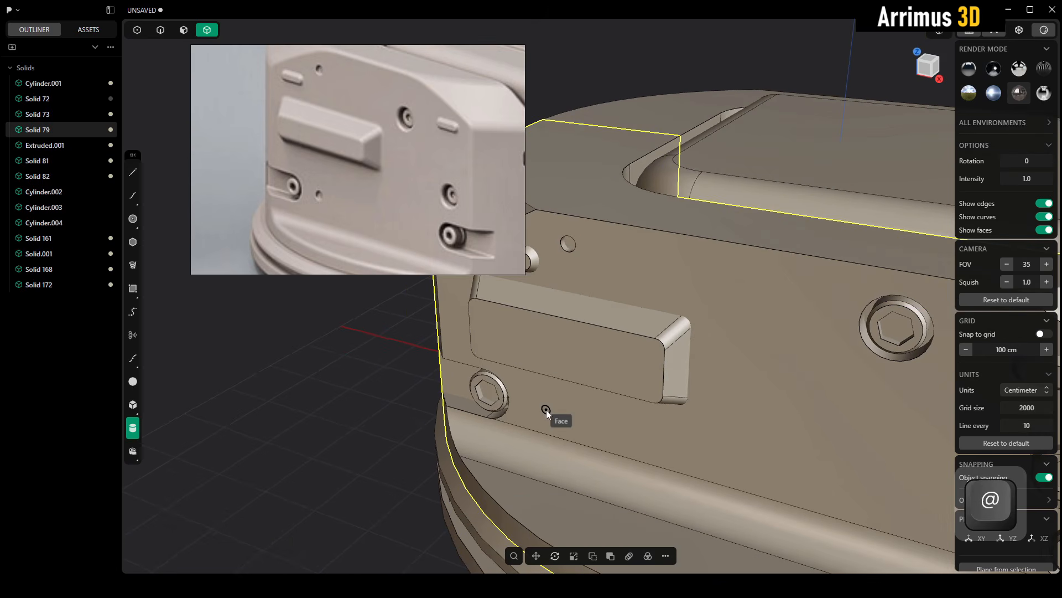
pyautogui.click(545, 409)
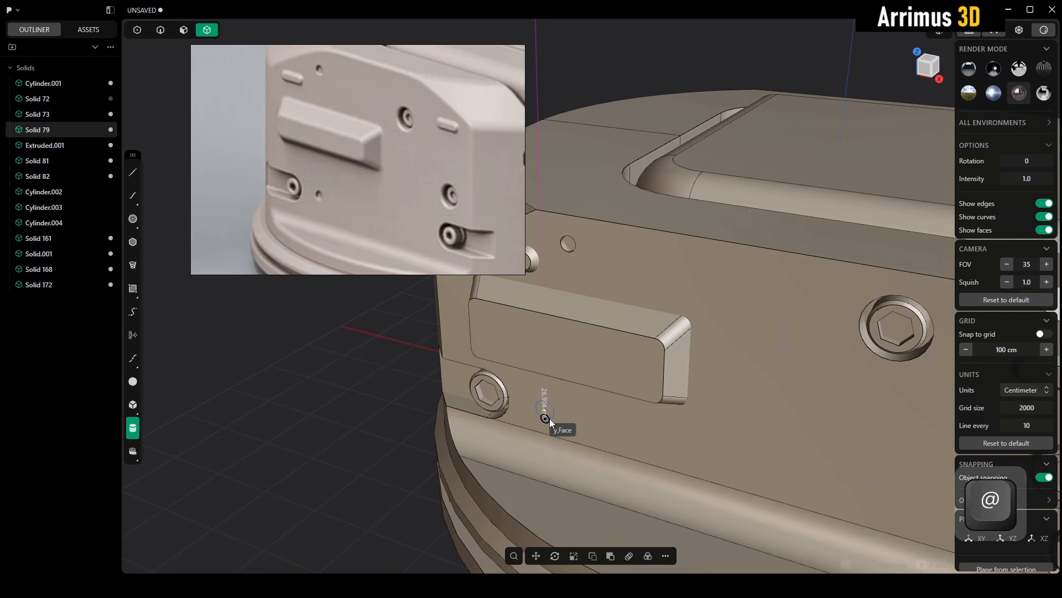
pyautogui.click(550, 415)
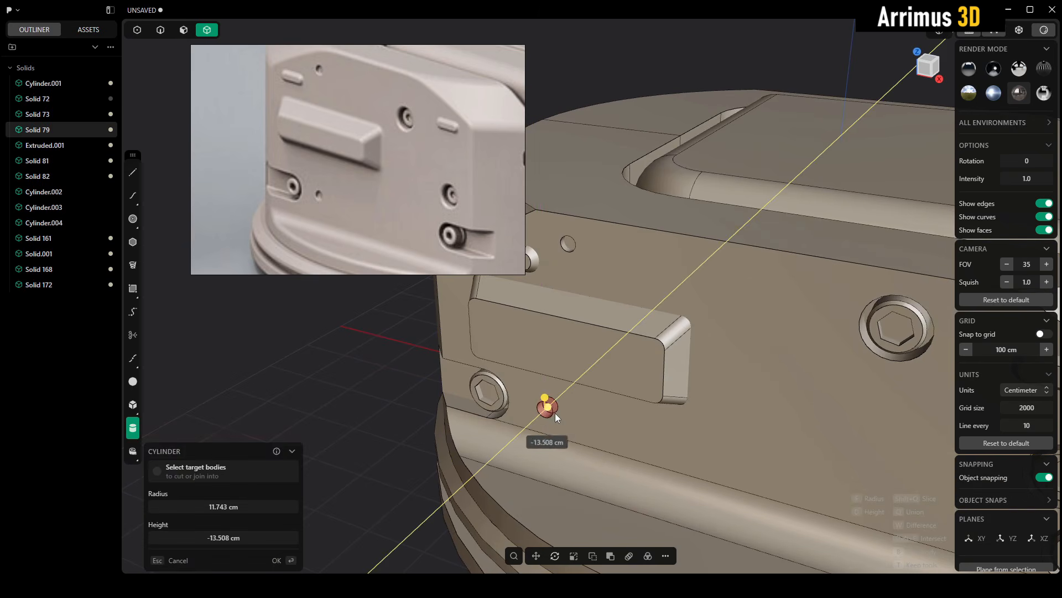
pyautogui.click(555, 413)
# Step: Hide the model's edge lines and inspect the finished side wall details and the whole housing from several angles
pyautogui.scroll(-5, 703, 425)
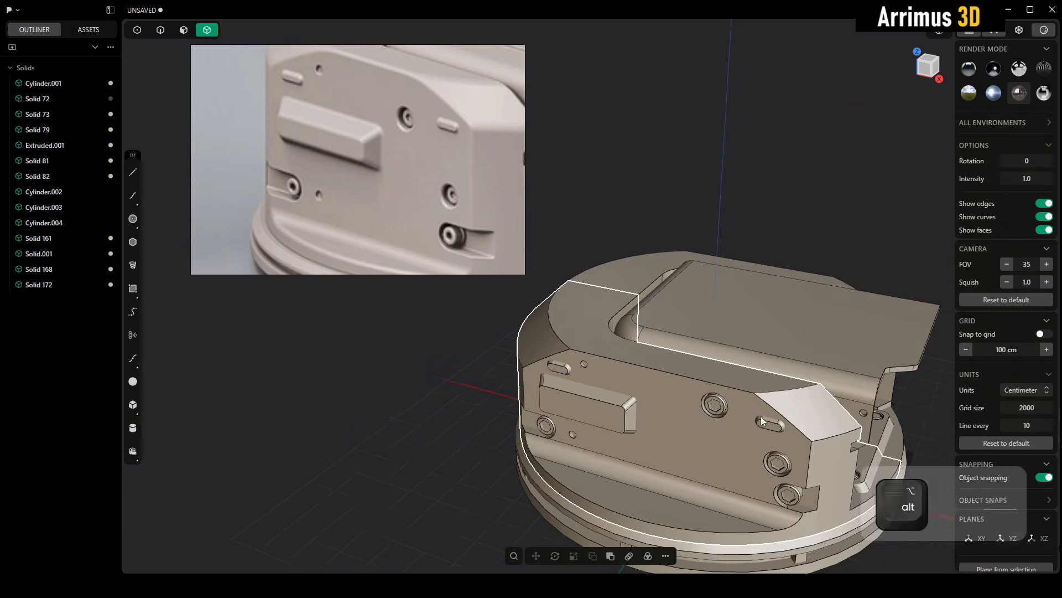
pyautogui.keyDown('alt'); pyautogui.moveTo(761, 416); pyautogui.dragTo(723, 354); pyautogui.keyUp('alt')
pyautogui.press('F4')
pyautogui.scroll(4, 728, 368)
pyautogui.scroll(2, 719, 350)
pyautogui.keyDown('alt'); pyautogui.moveTo(726, 282); pyautogui.dragTo(687, 349, button='middle'); pyautogui.keyUp('alt')
pyautogui.press('F4')
pyautogui.press('F4')
pyautogui.moveTo(701, 410); pyautogui.dragTo(692, 385, button='middle')
pyautogui.scroll(-4, 697, 372)
pyautogui.keyDown('alt'); pyautogui.moveTo(712, 336); pyautogui.dragTo(646, 378, button='middle'); pyautogui.keyUp('alt')
# Step: Mirror the top cover body in the negative Y direction, cutting it at the mirror plane and keeping the halves separate
pyautogui.press('4')
pyautogui.click(722, 293)
pyautogui.keyDown('alt'); pyautogui.moveTo(726, 308); pyautogui.dragTo(700, 328, button='middle'); pyautogui.keyUp('alt')
pyautogui.hotkey('alt', 'x')
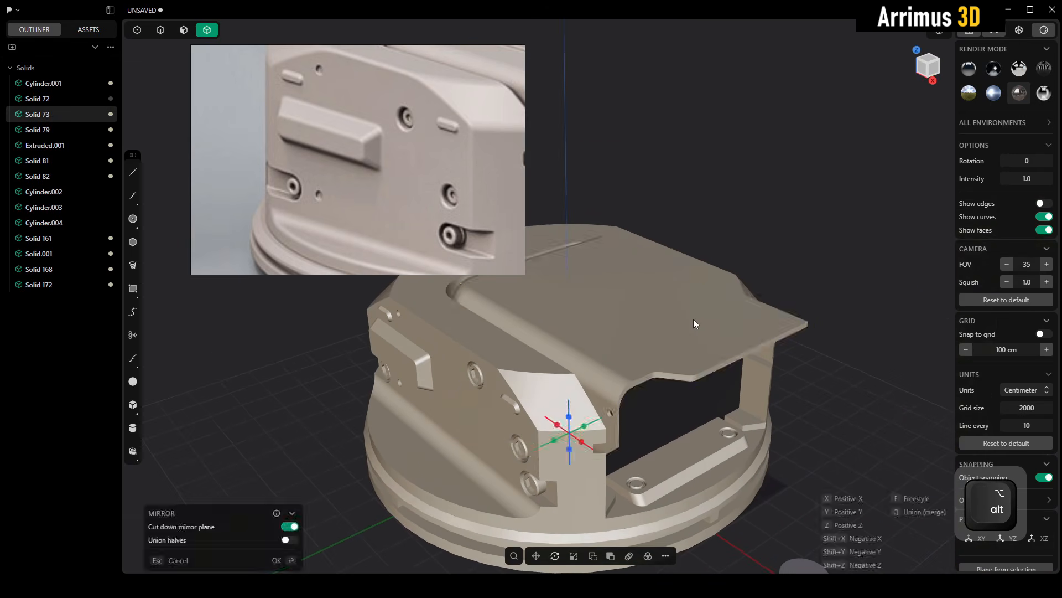
pyautogui.press('x')
pyautogui.press('y')
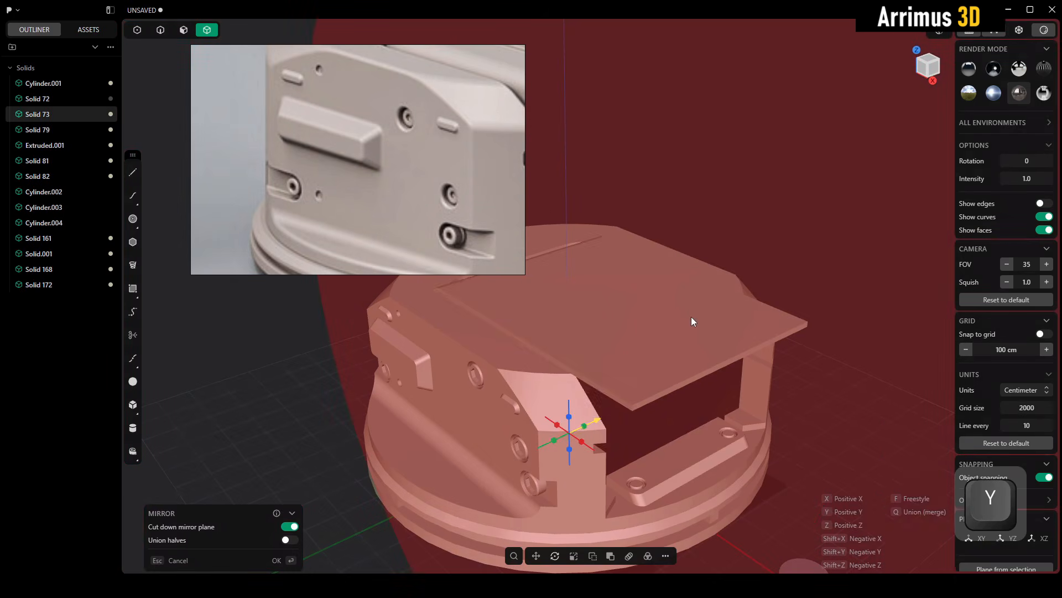
pyautogui.hotkey('shift', 'y')
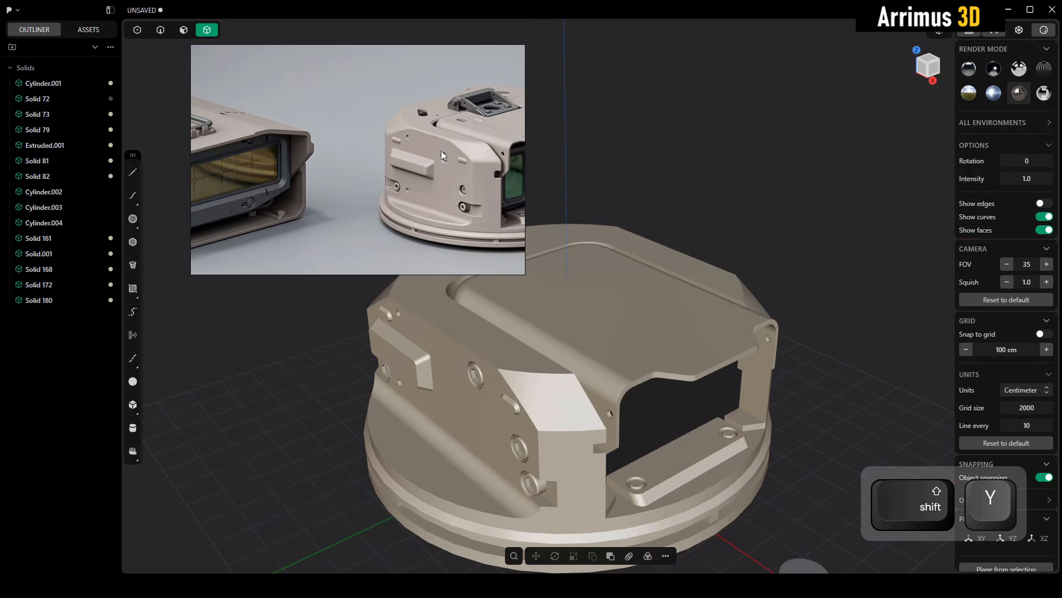
pyautogui.moveTo(643, 351); pyautogui.dragTo(725, 269, button='middle')
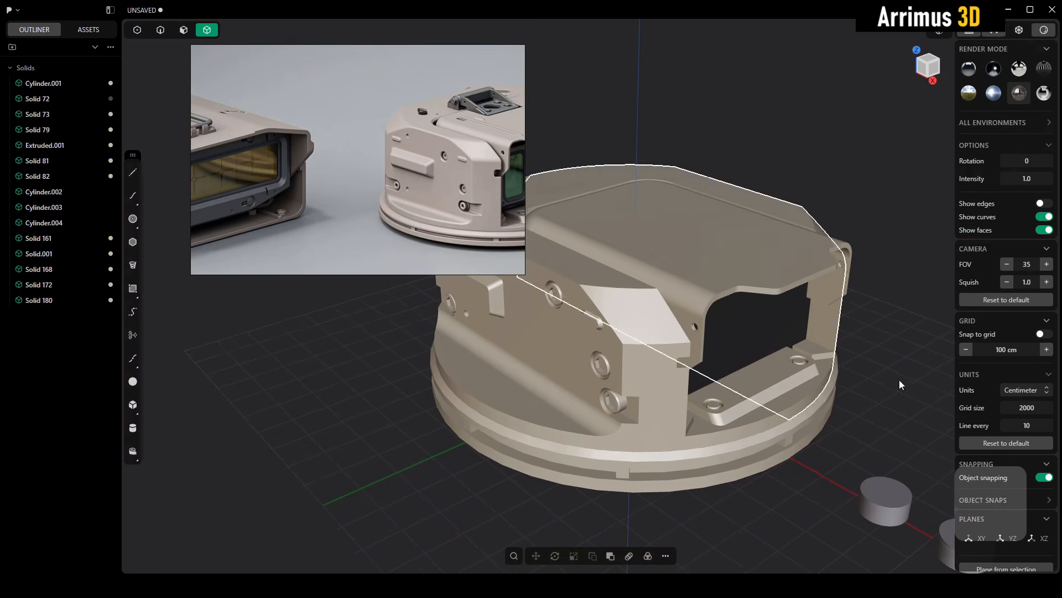
pyautogui.press('alt')
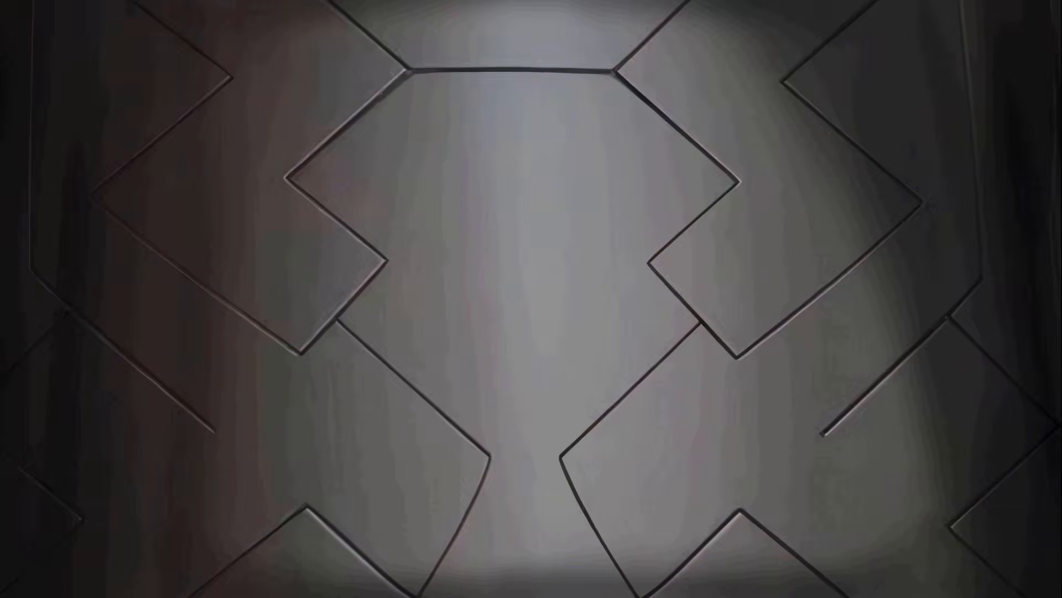